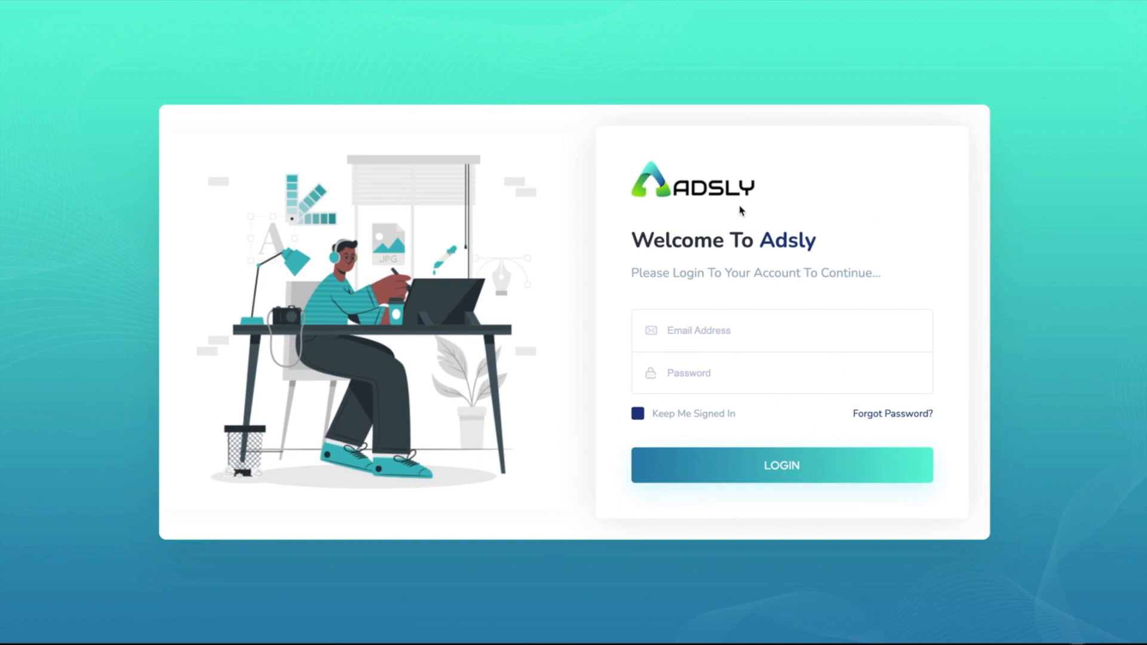
# Log in to Adsly using the saved account e-mail from autocomplete.
pyautogui.click(684, 329)
pyautogui.click(648, 374)
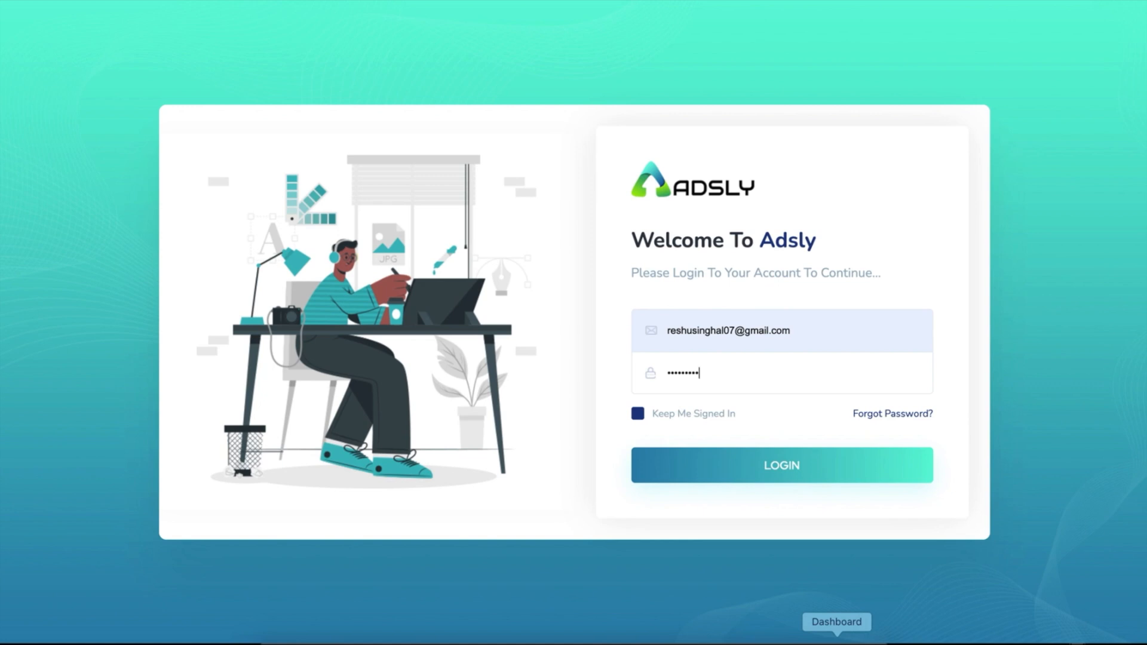
pyautogui.click(799, 473)
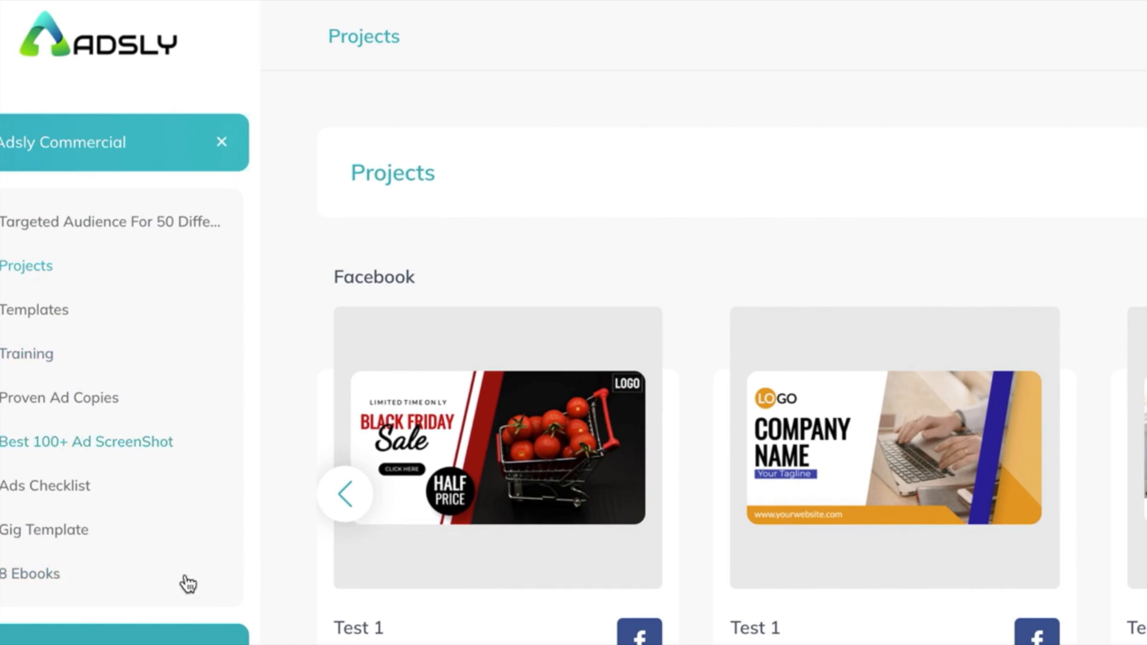
pyautogui.click(159, 639)
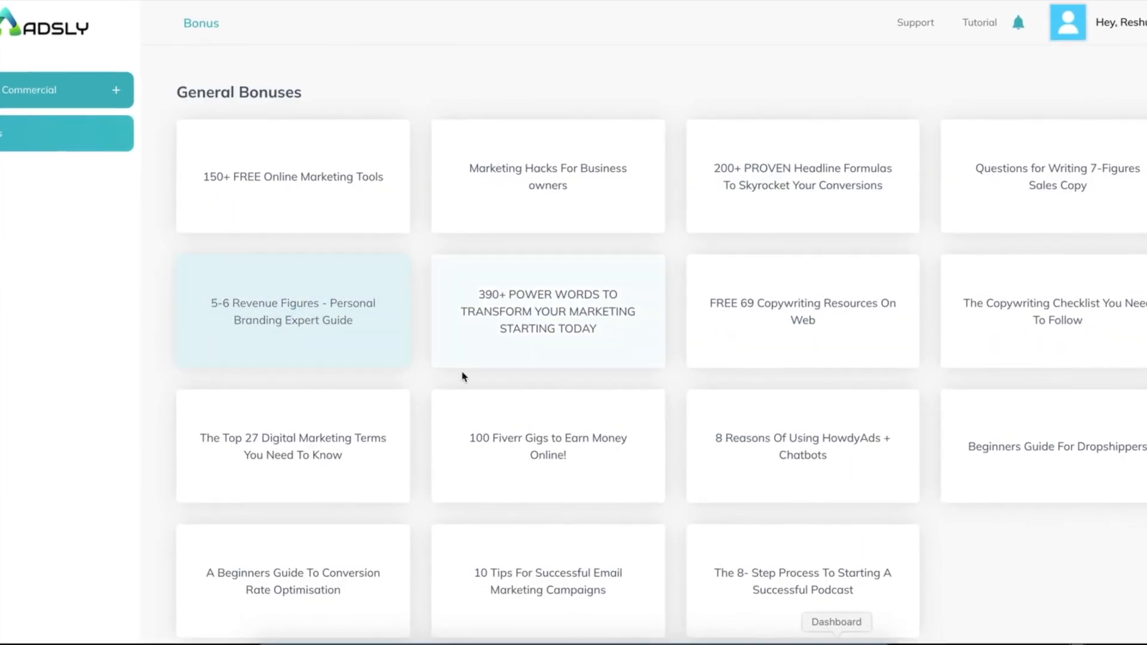
pyautogui.scroll(-5, 464, 378)
pyautogui.scroll(5, 464, 378)
pyautogui.click(81, 99)
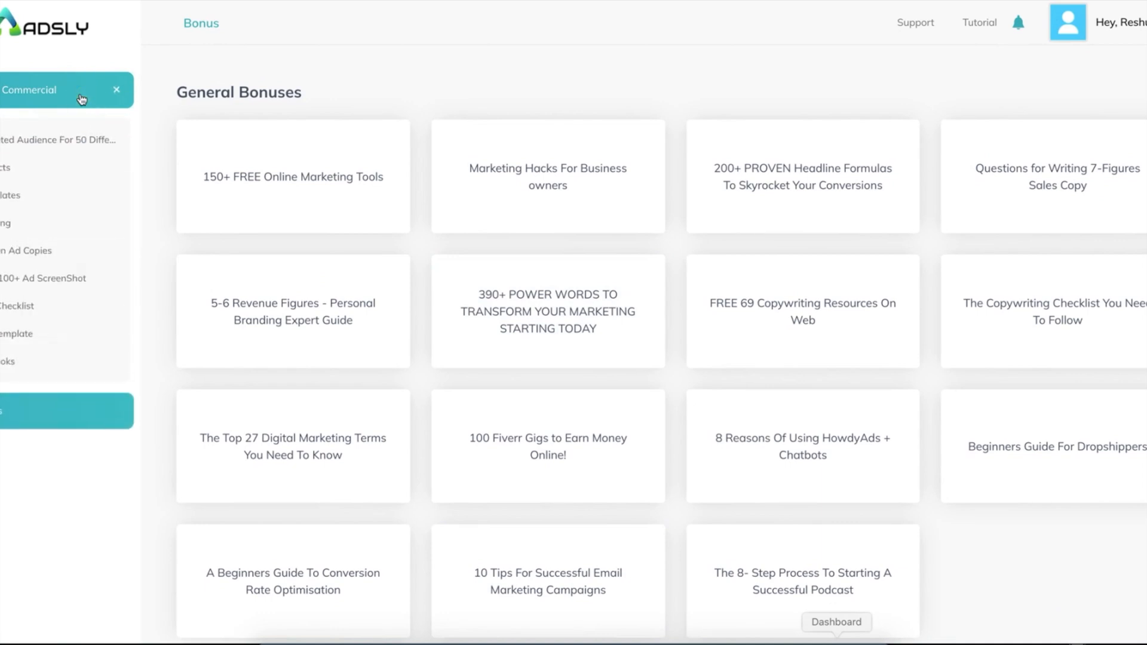
pyautogui.click(43, 30)
pyautogui.scroll(-3, 540, 402)
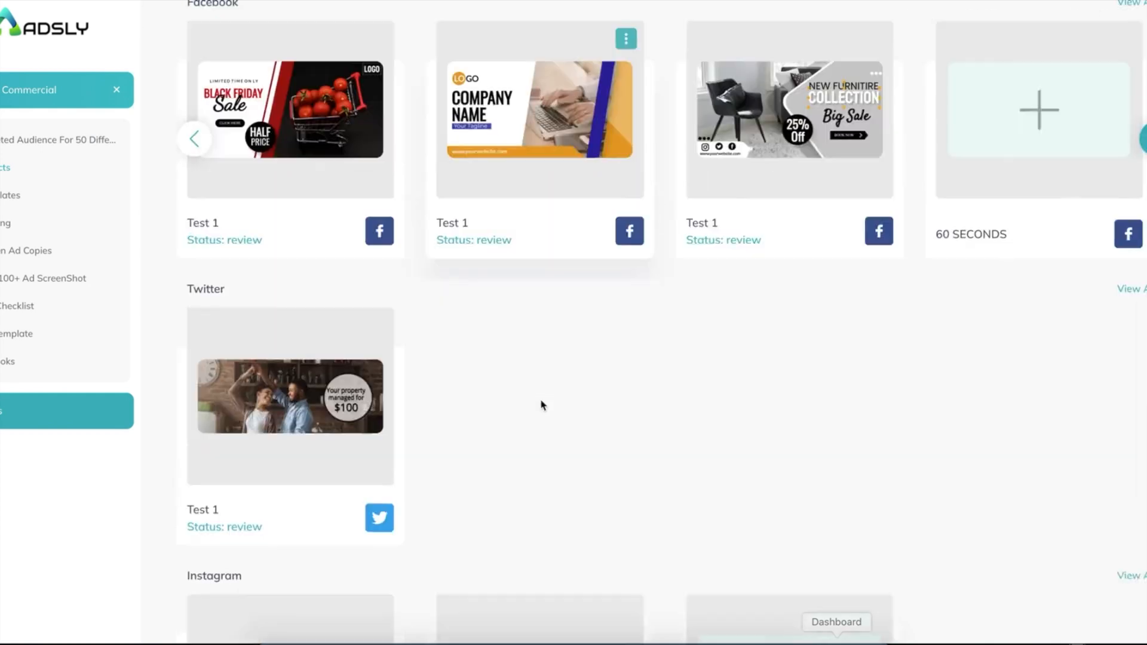
pyautogui.scroll(3, 478, 402)
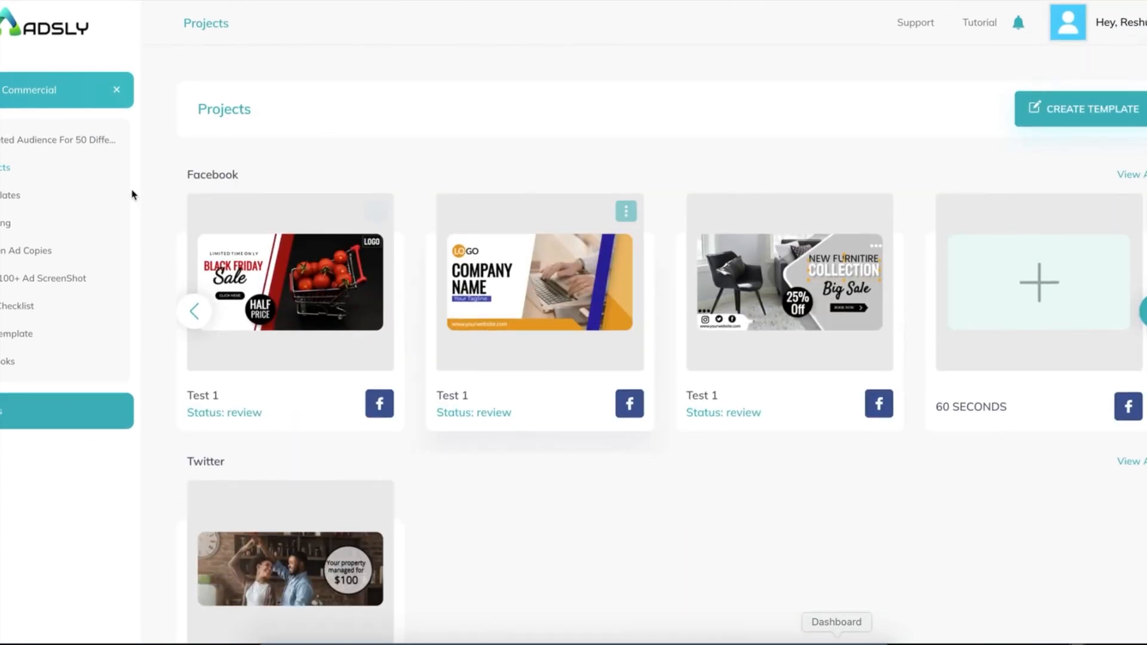
pyautogui.scroll(-10, 405, 494)
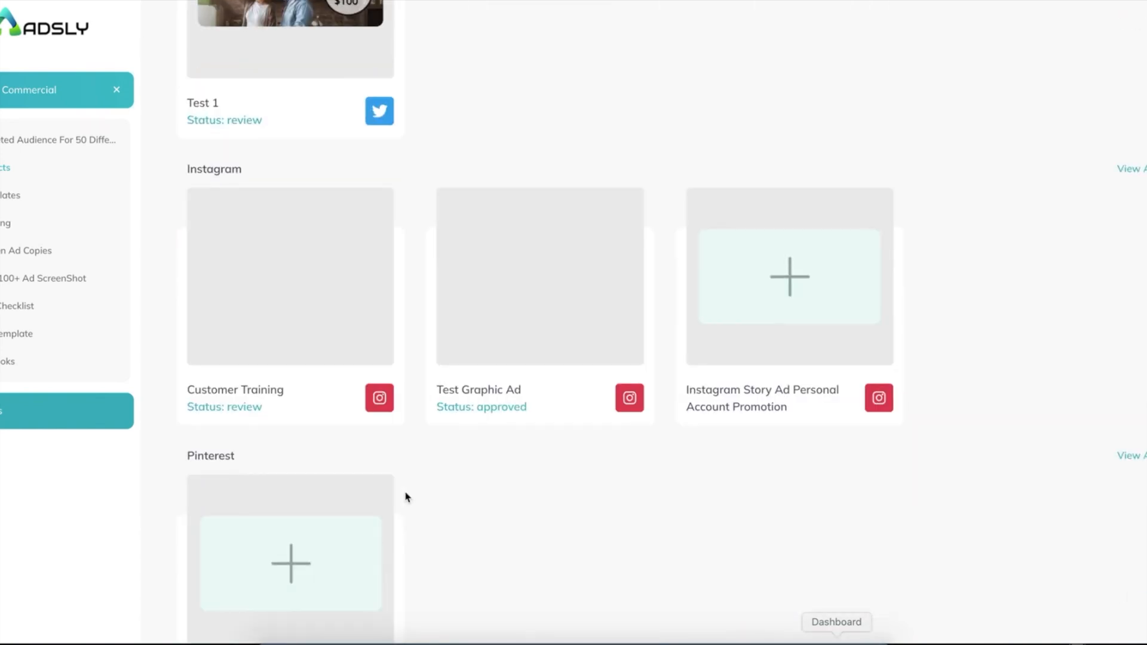
pyautogui.scroll(-7, 406, 496)
pyautogui.scroll(20, 405, 497)
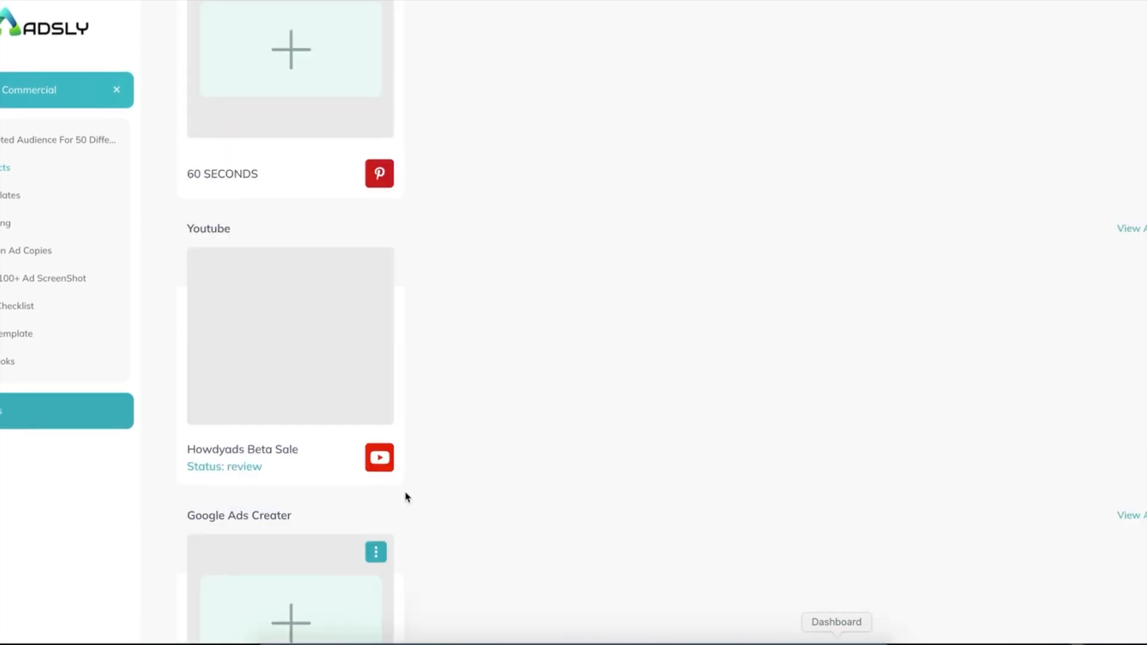
pyautogui.scroll(-10, 405, 494)
pyautogui.scroll(3, 453, 322)
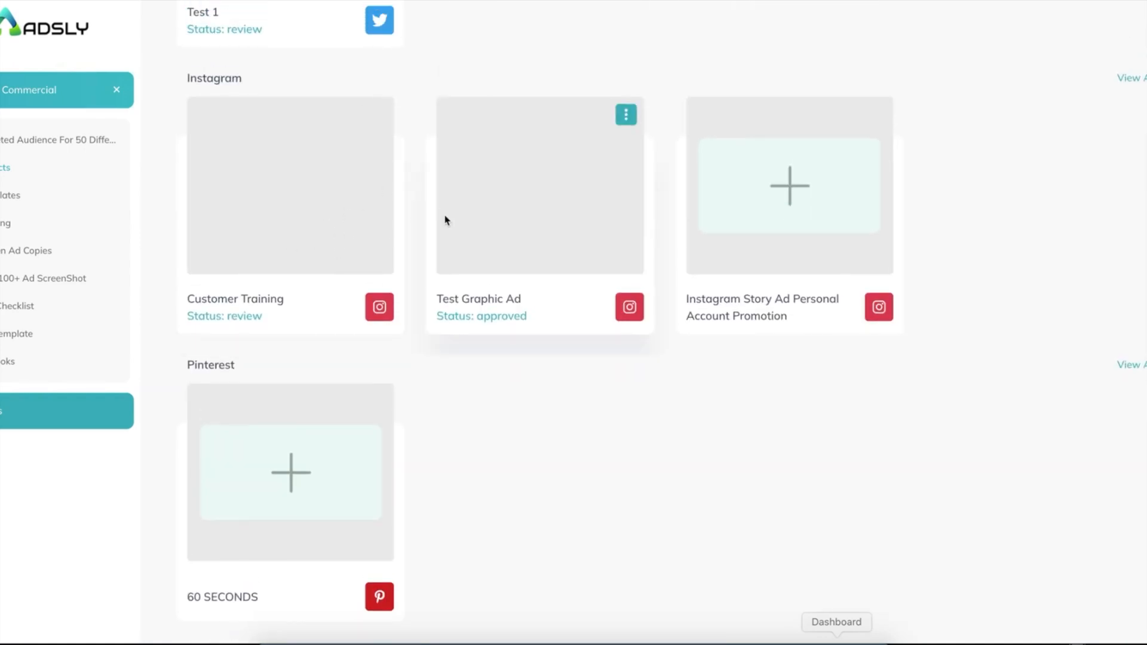
pyautogui.scroll(10, 445, 219)
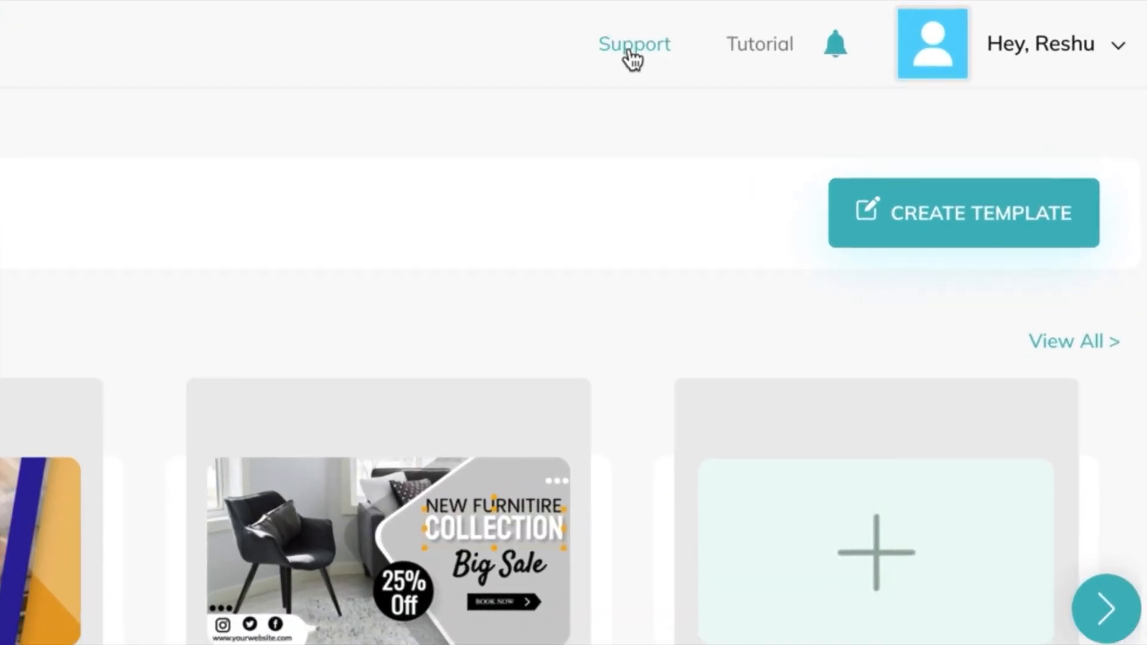
pyautogui.click(632, 53)
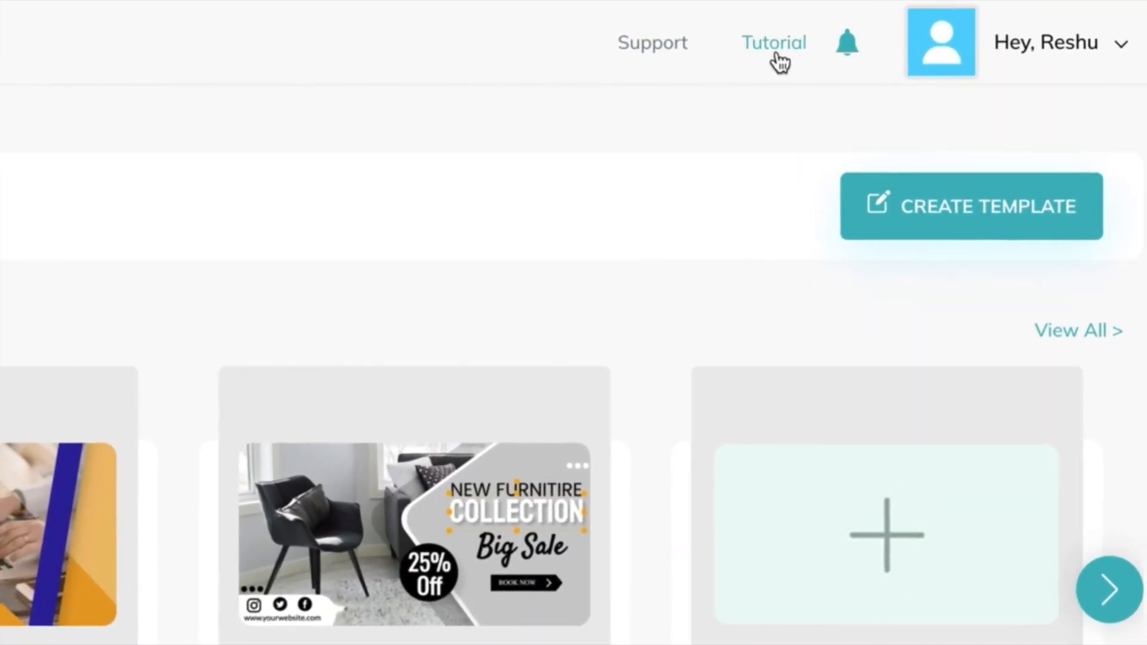
pyautogui.click(770, 49)
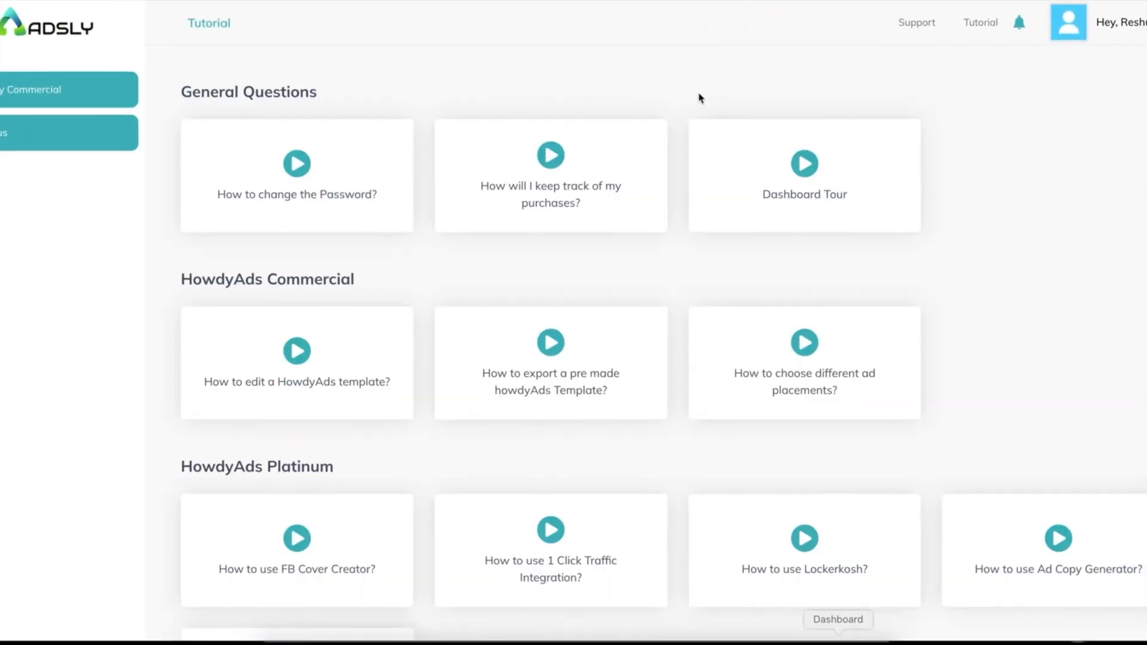
pyautogui.scroll(-8, 510, 371)
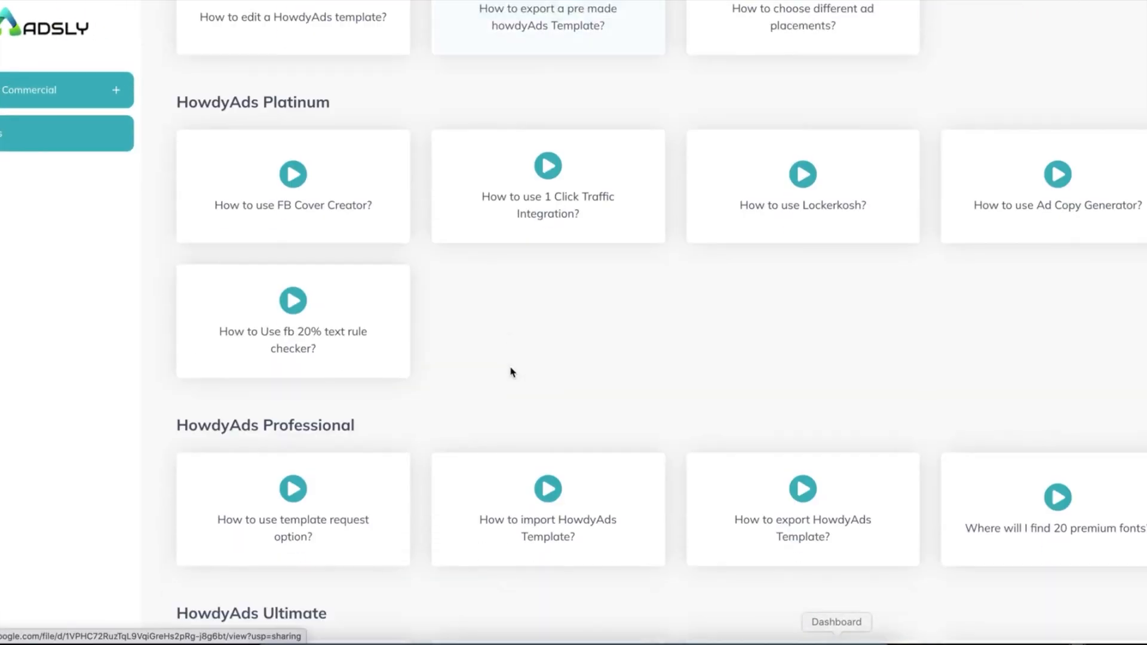
pyautogui.scroll(8, 511, 371)
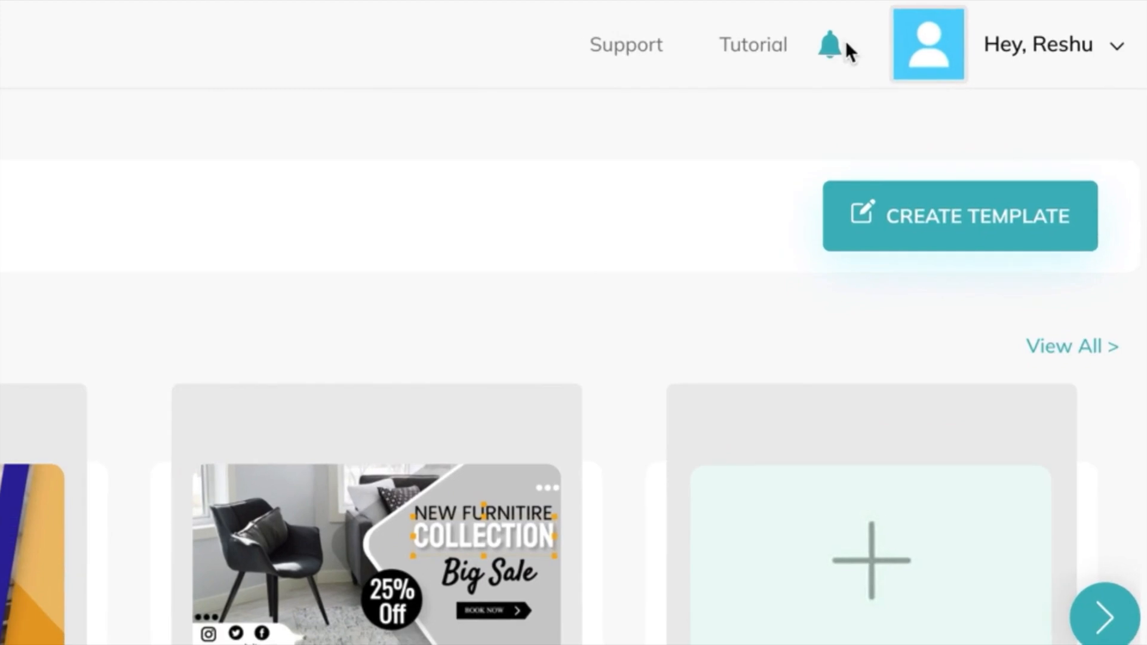
pyautogui.click(1018, 23)
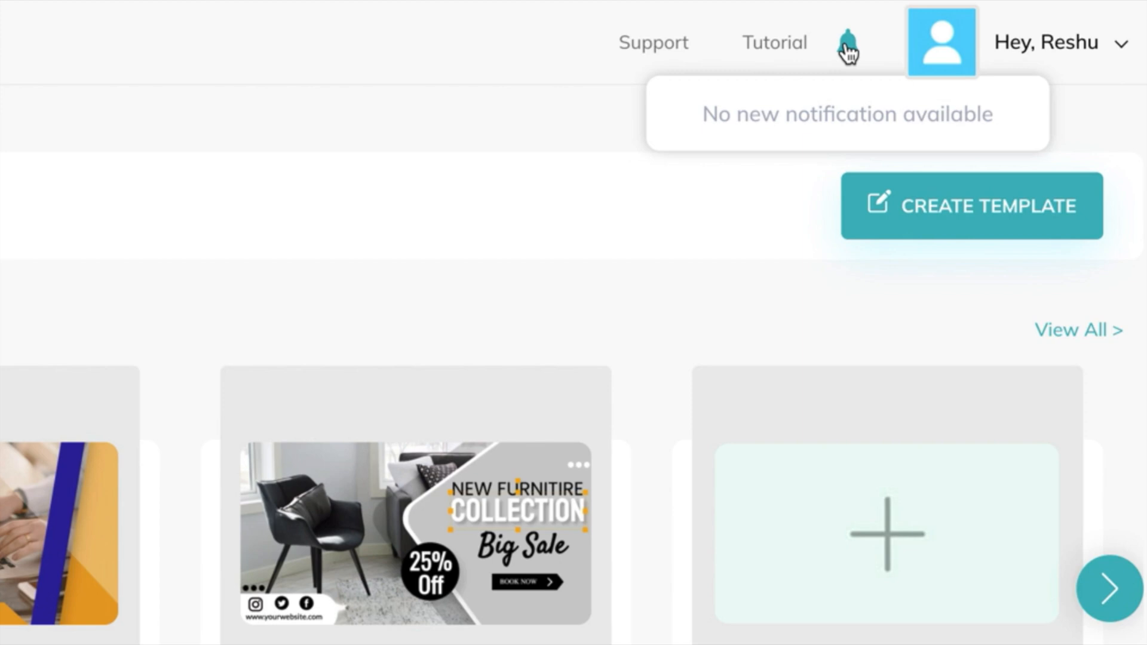
pyautogui.click(1121, 49)
pyautogui.click(1018, 118)
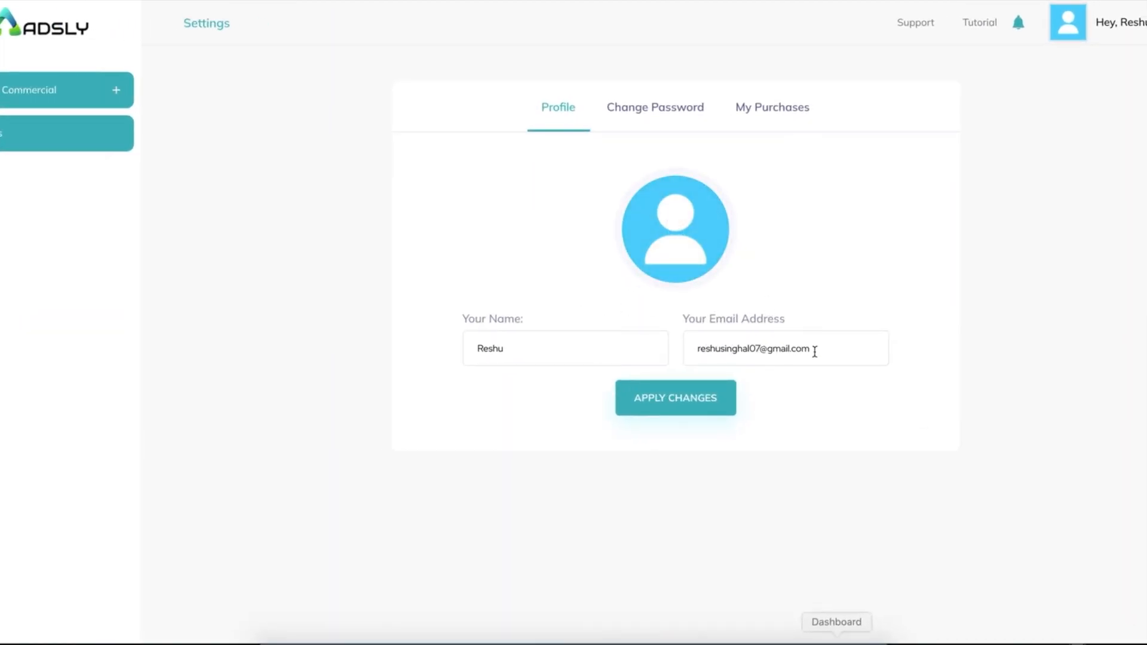
pyautogui.click(653, 108)
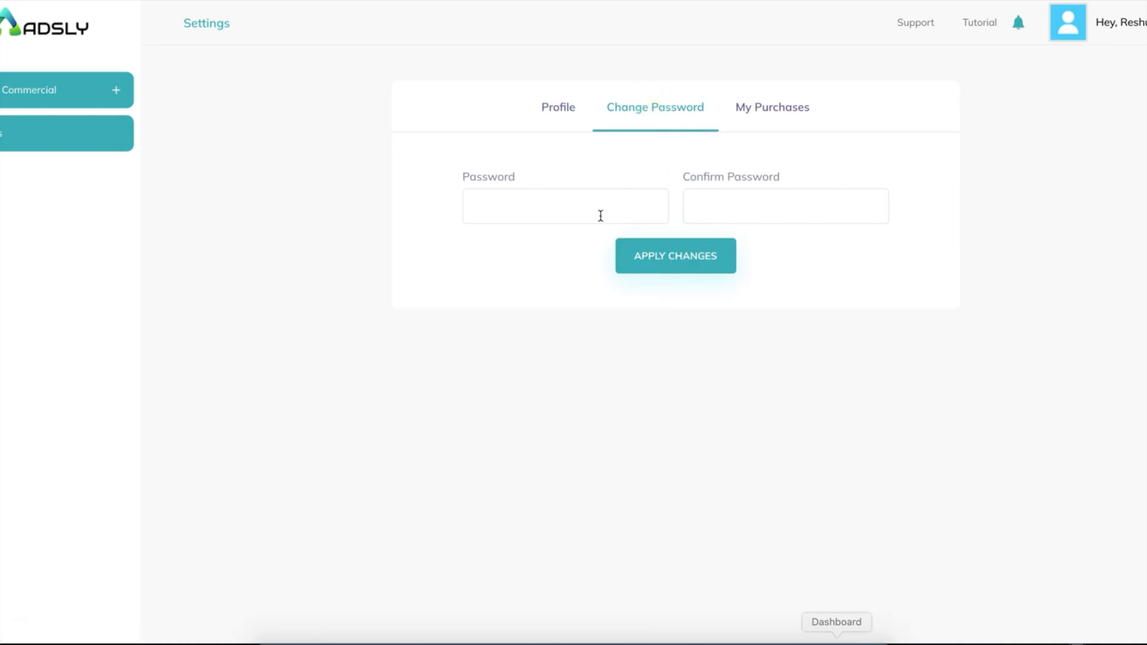
pyautogui.click(758, 108)
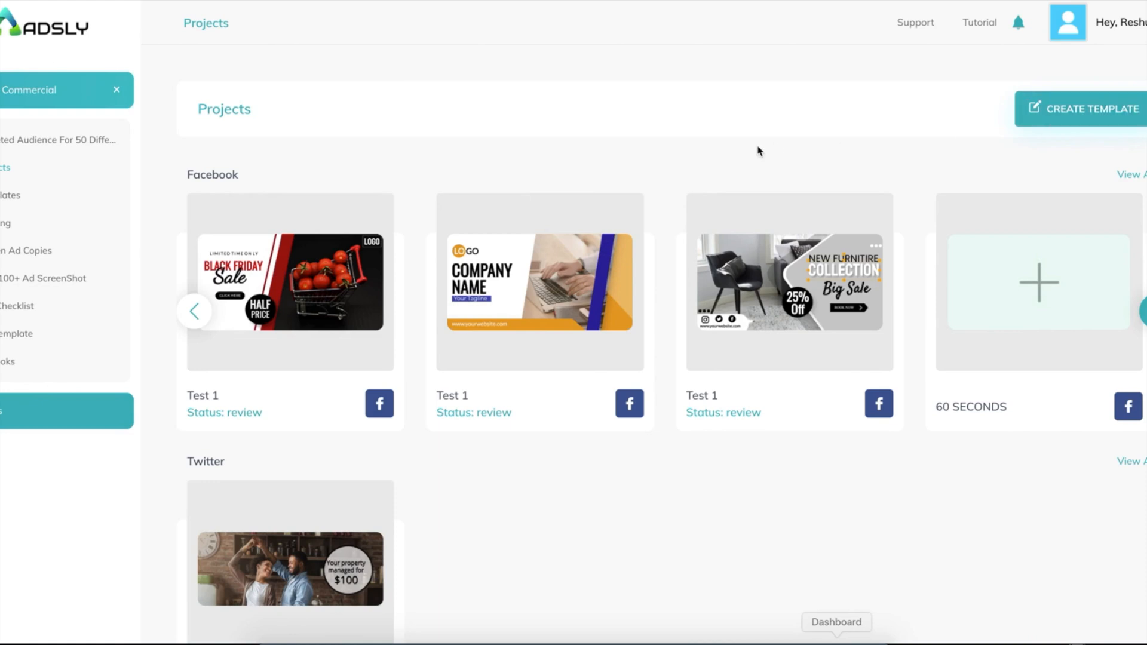
# Start a new template, enter its project name, and choose Google Ads as the platform.
pyautogui.click(1073, 117)
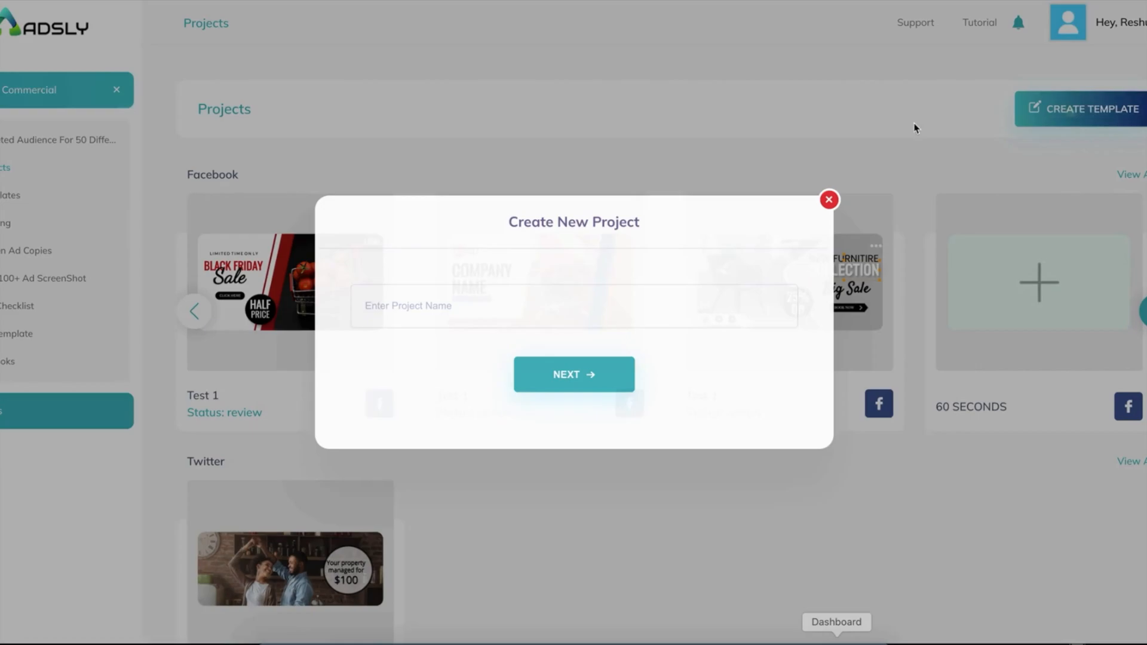
pyautogui.click(433, 305)
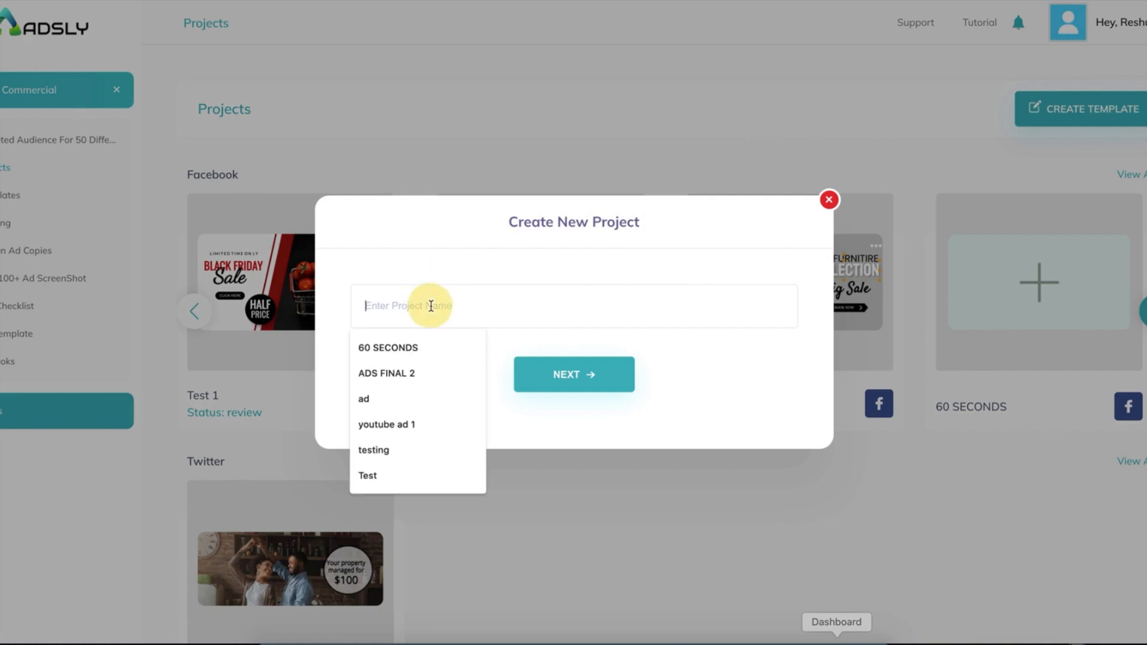
pyautogui.write('test')
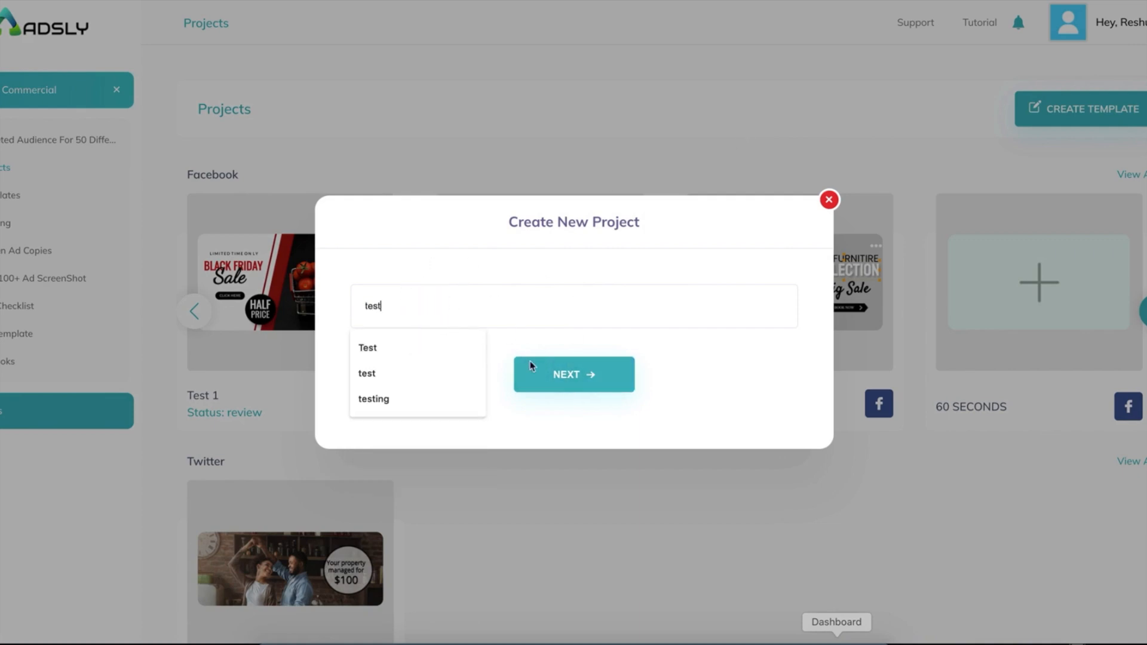
pyautogui.click(530, 366)
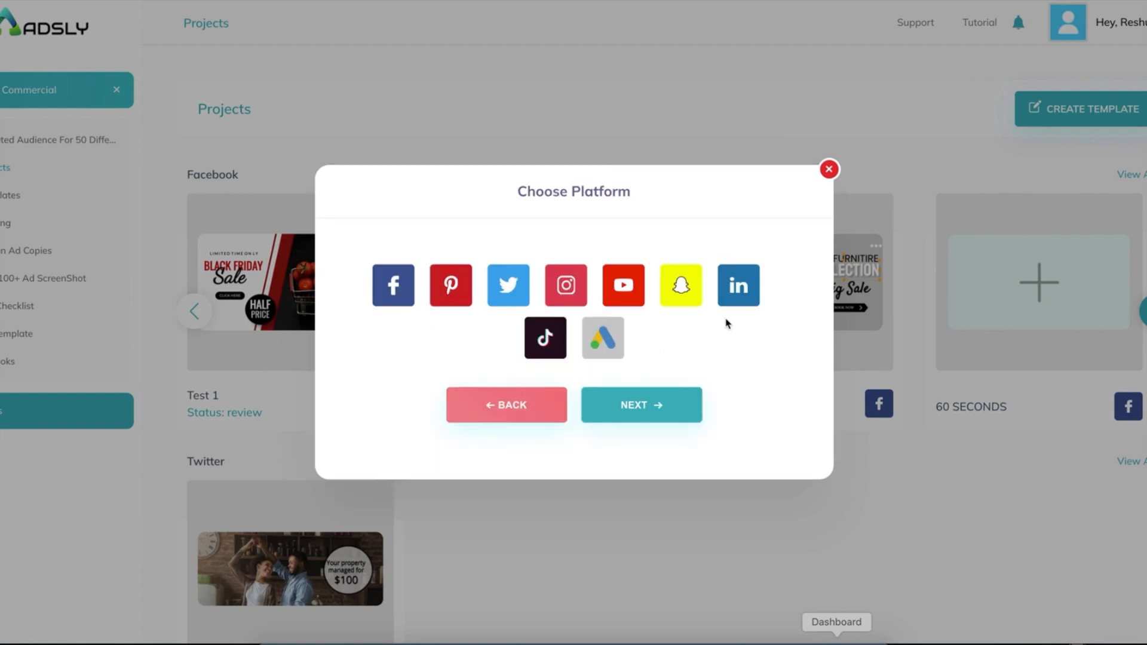
pyautogui.click(601, 338)
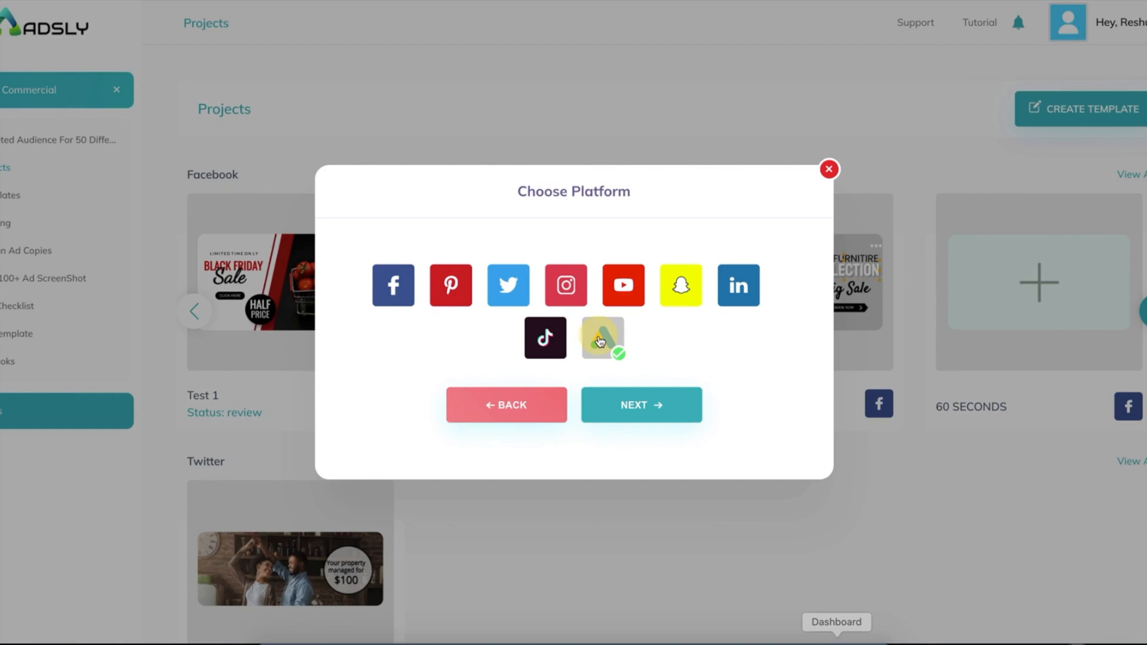
pyautogui.click(624, 406)
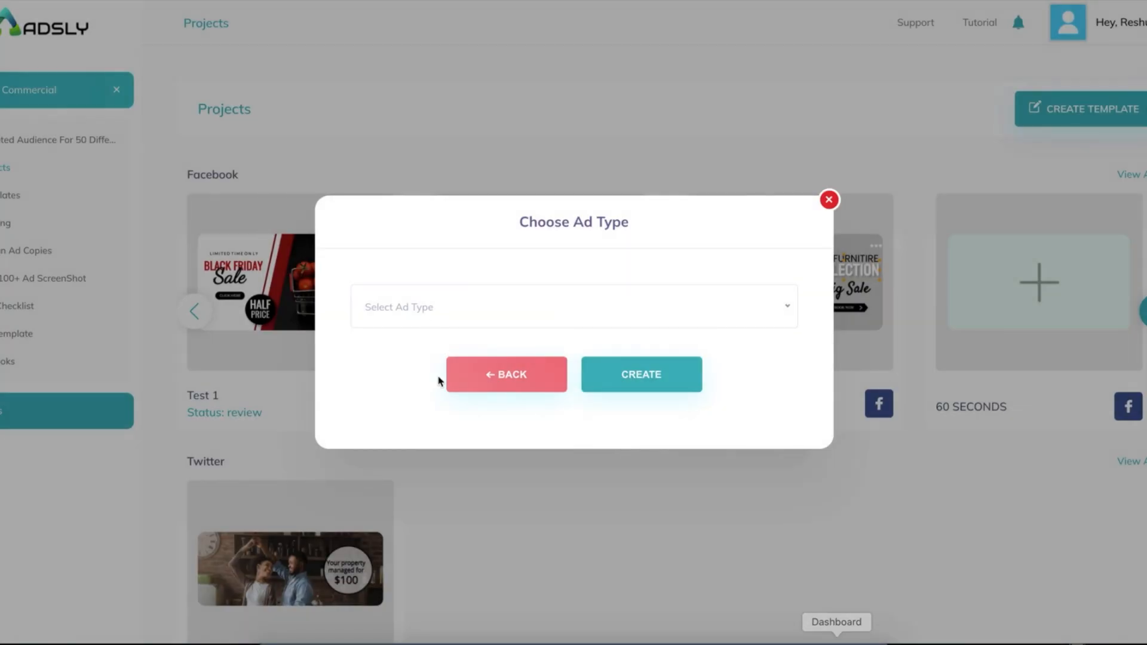
# Choose the Large leaderboard 970 × 90 size and create the template.
pyautogui.click(397, 306)
pyautogui.scroll(-4, 414, 427)
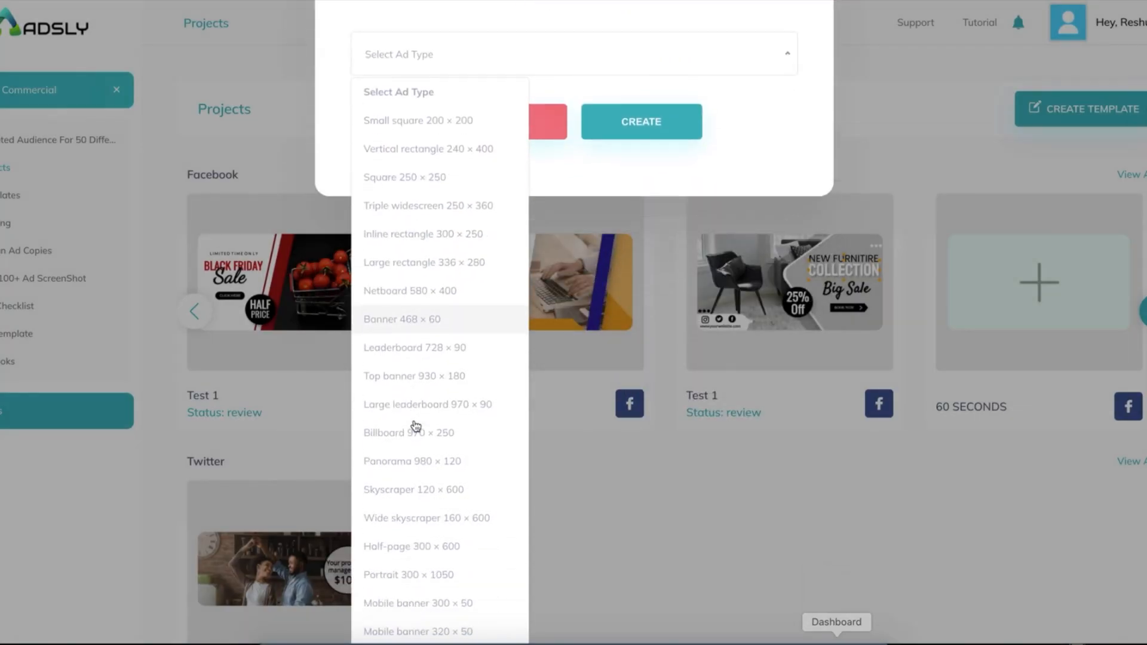
pyautogui.scroll(-3, 416, 426)
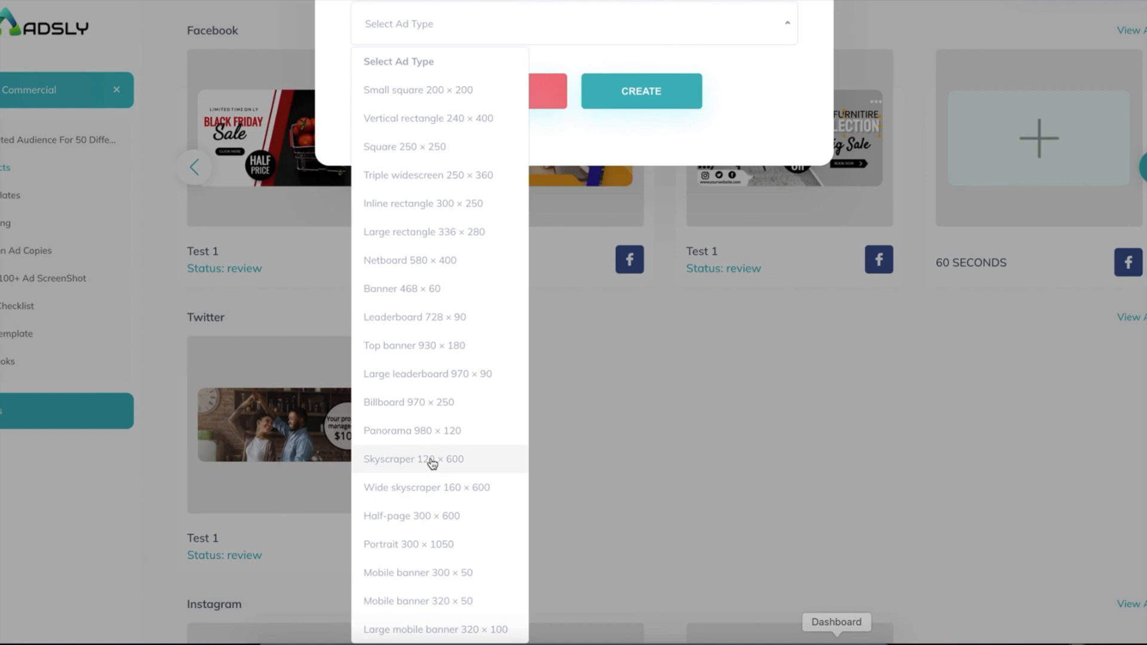
pyautogui.click(430, 376)
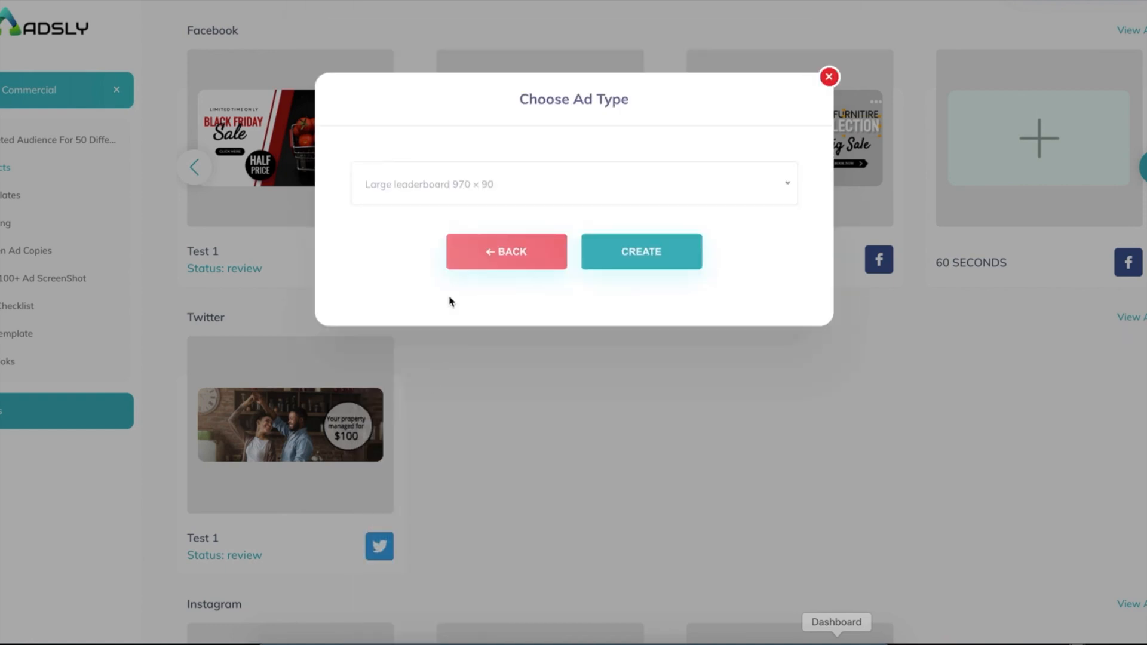
pyautogui.click(616, 267)
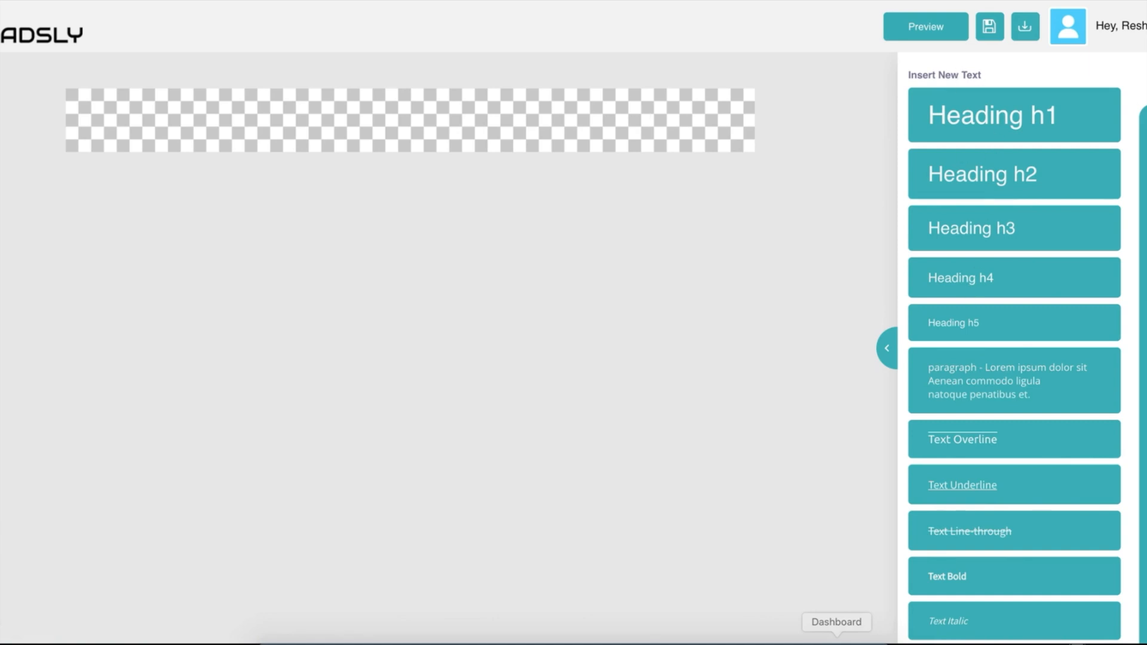
# Add a Heading h1 text to the banner and change its wording to 'adsly'.
pyautogui.scroll(-1, 952, 407)
pyautogui.click(966, 115)
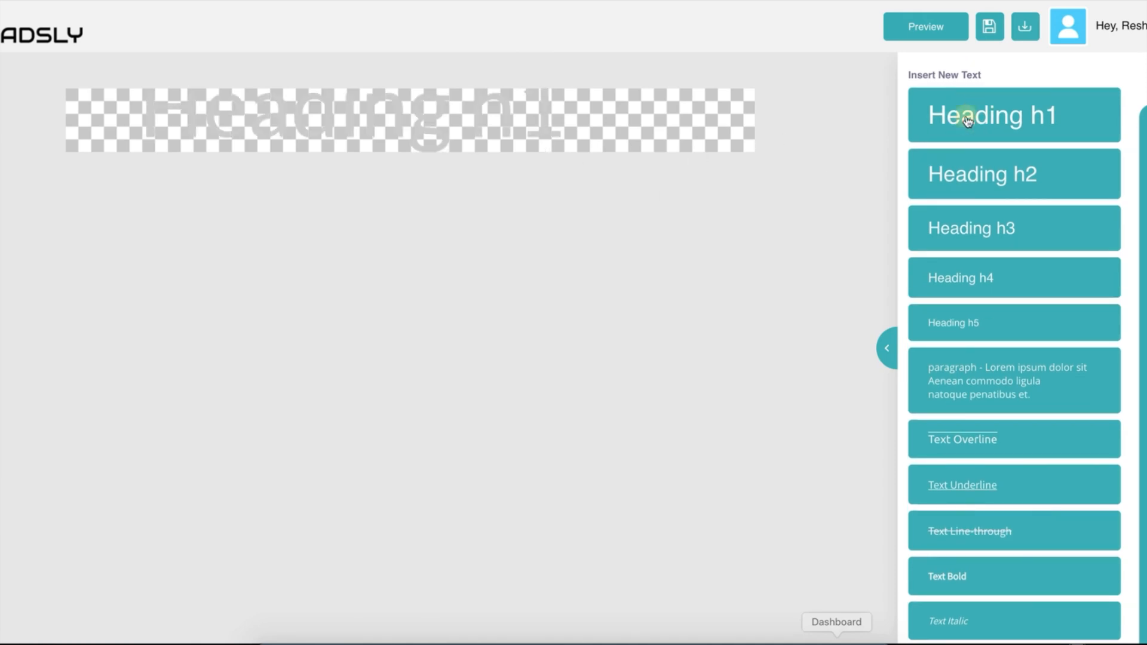
pyautogui.doubleClick(386, 114)
pyautogui.click(386, 114)
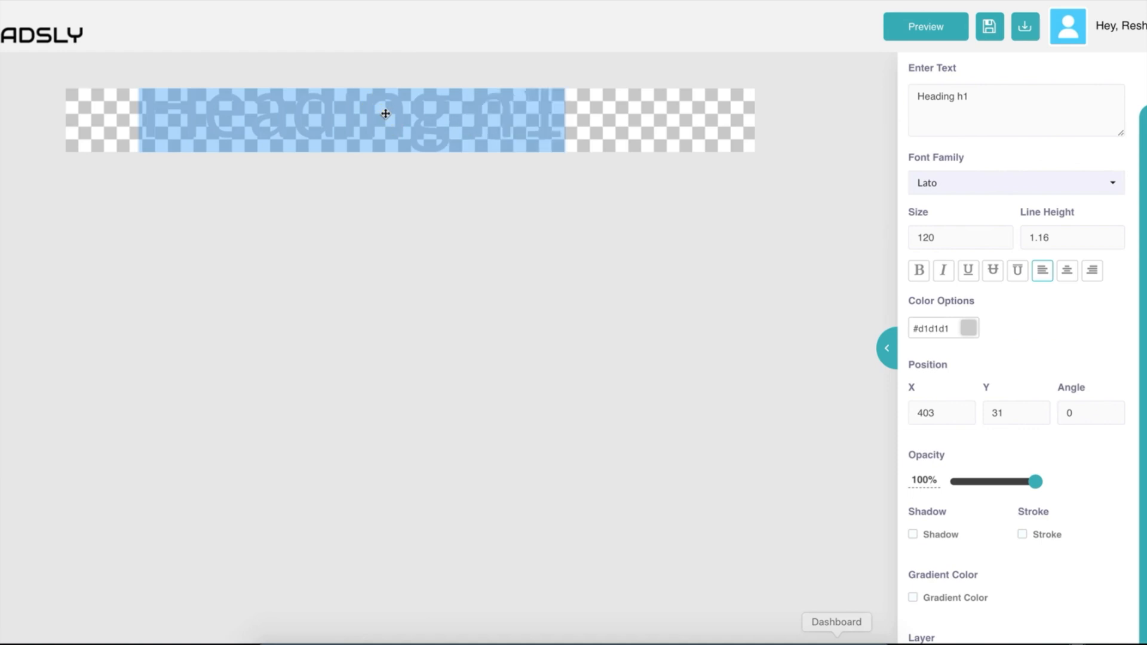
pyautogui.write('adsly')
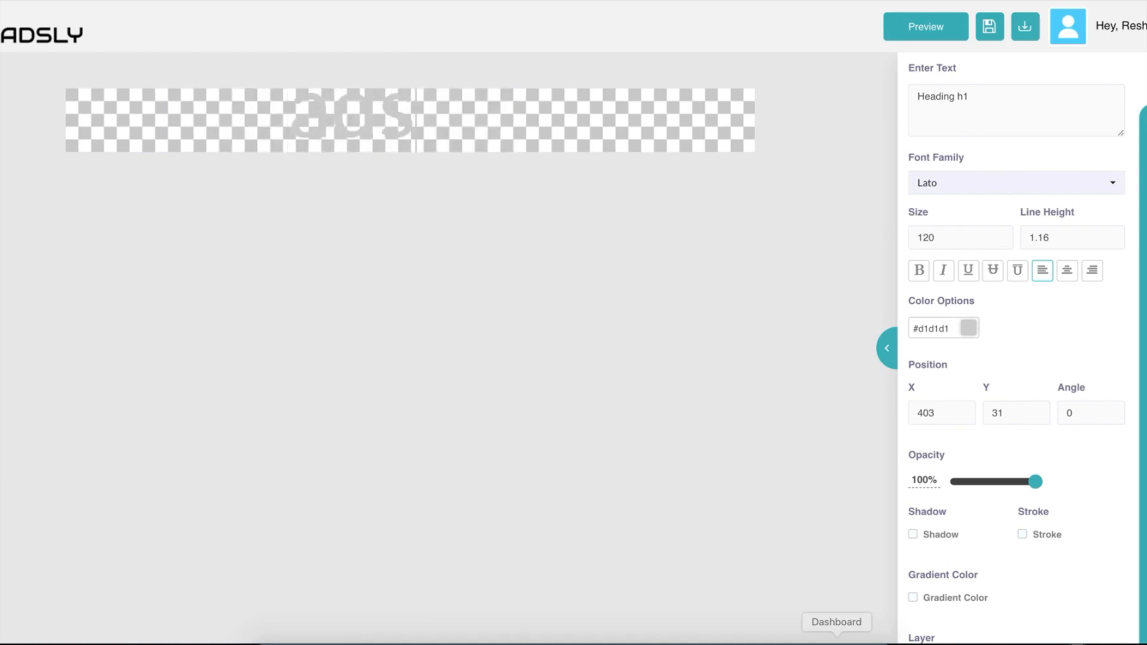
pyautogui.doubleClick(462, 130)
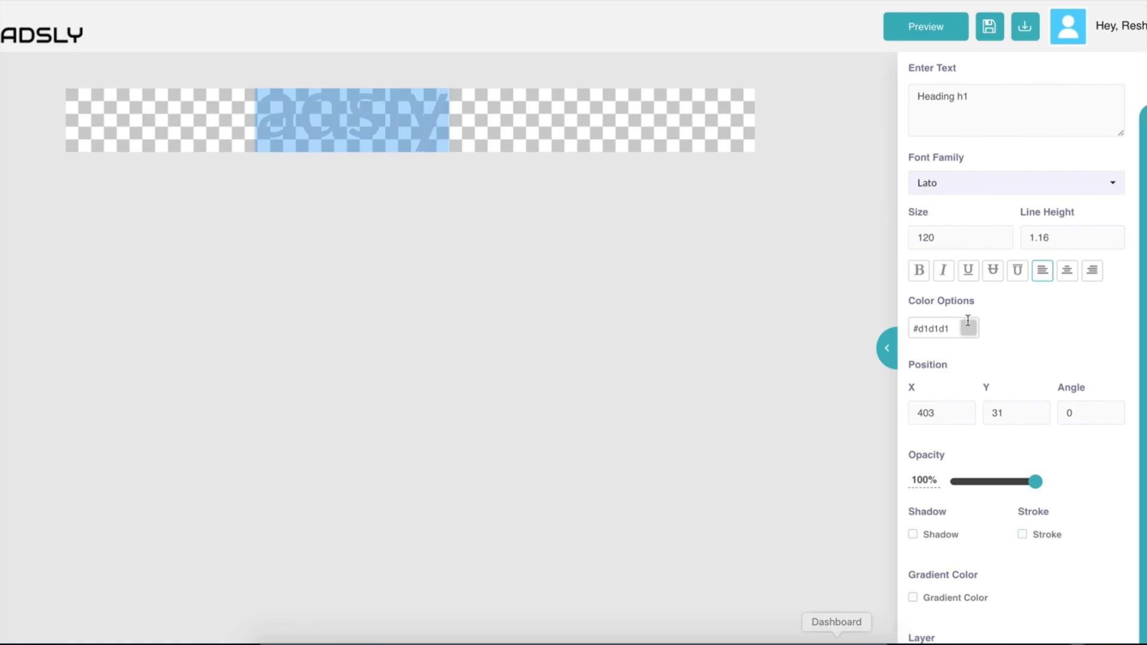
pyautogui.hotkey('ctrl', 'z')
pyautogui.write('adsly')
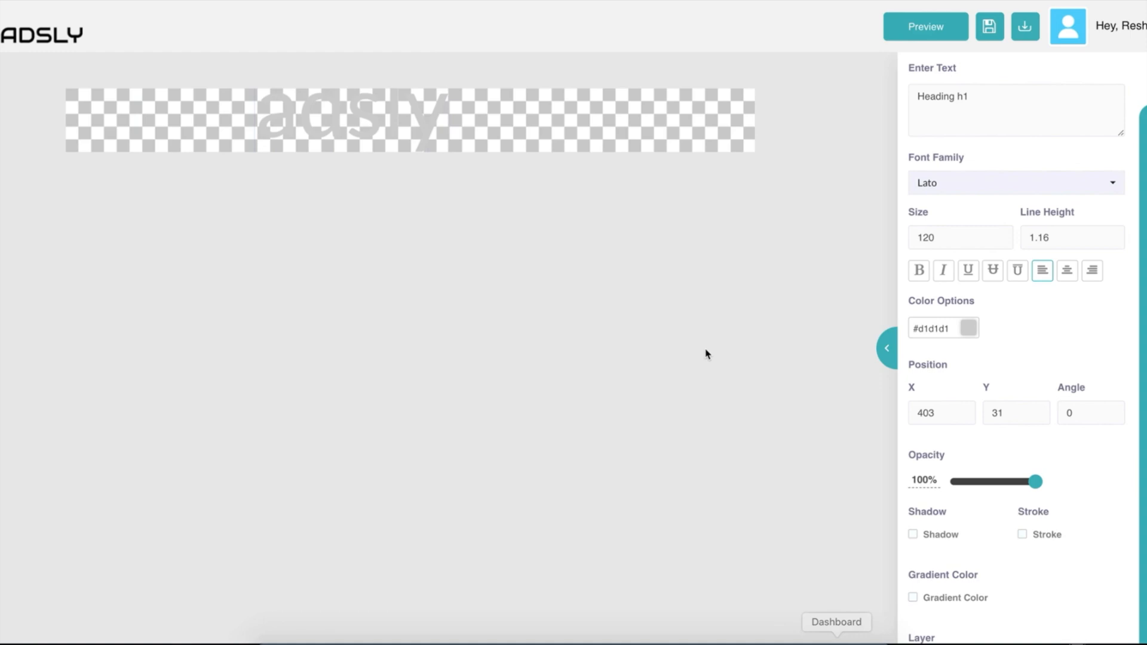
# Move the adsly heading and colour it near-black #0f0f0f.
pyautogui.click(508, 115)
pyautogui.moveTo(353, 113); pyautogui.dragTo(379, 120)
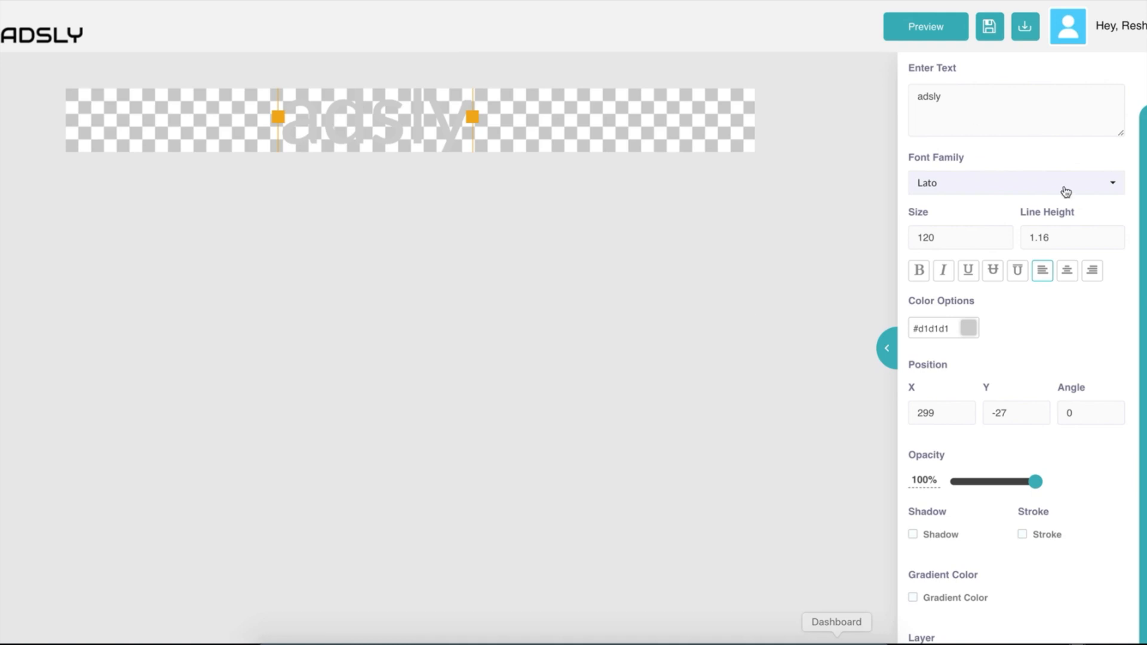
pyautogui.hotkey('ctrl', 'a')
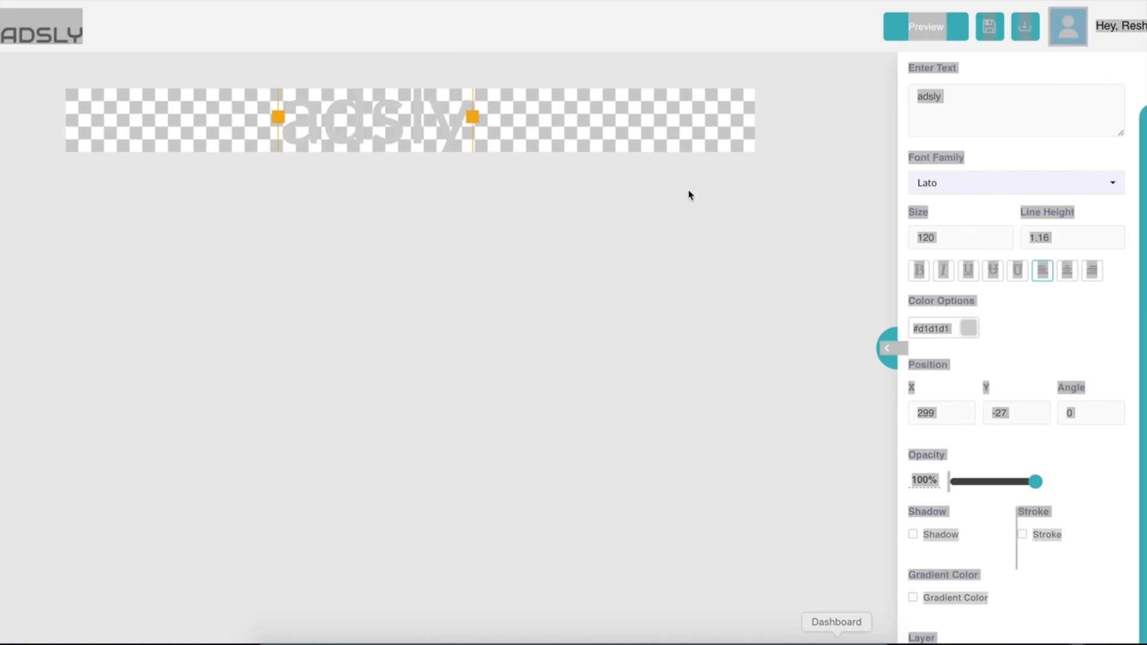
pyautogui.doubleClick(332, 120)
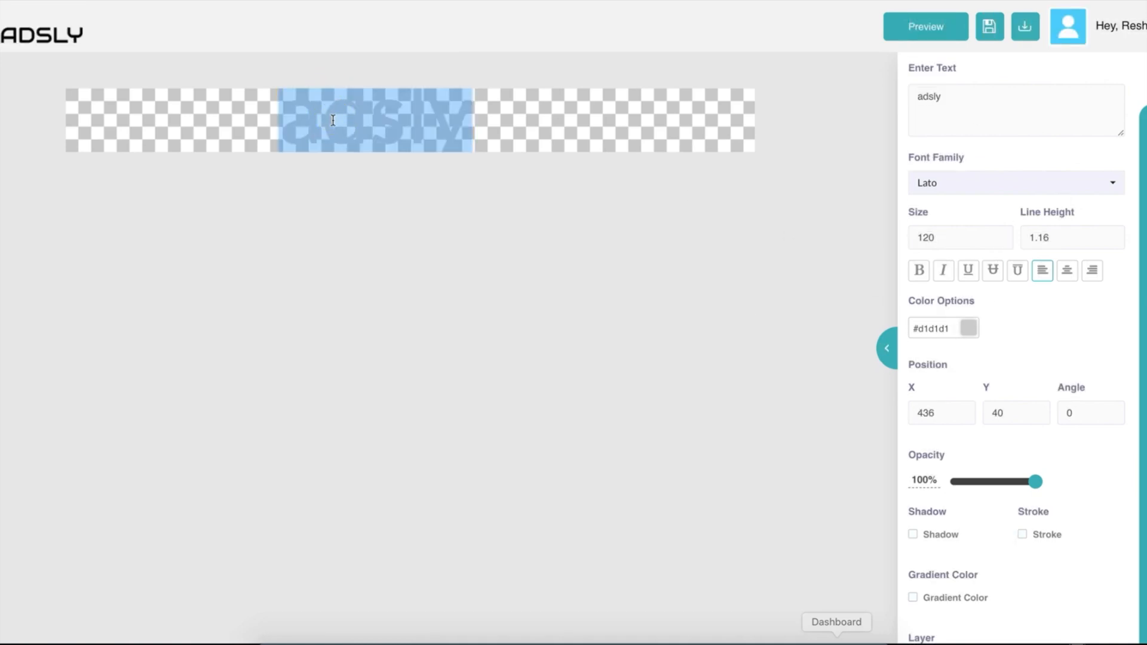
pyautogui.click(969, 328)
pyautogui.click(919, 489)
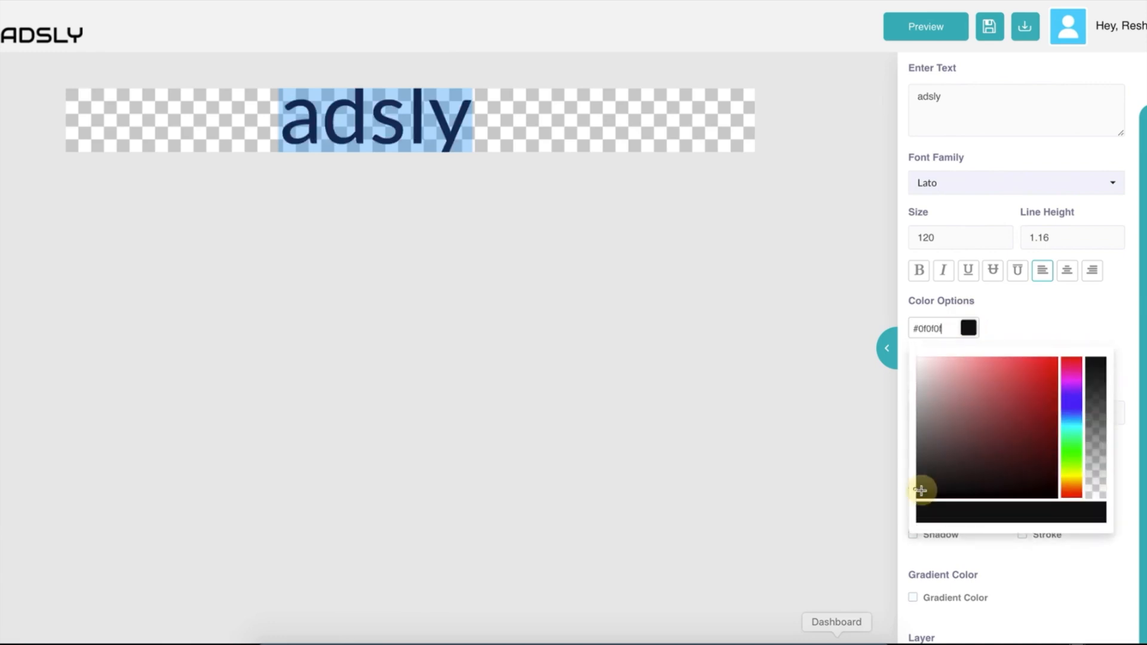
pyautogui.click(1025, 306)
# Extend the heading text to read 'adsly - ads tools'.
pyautogui.click(956, 100)
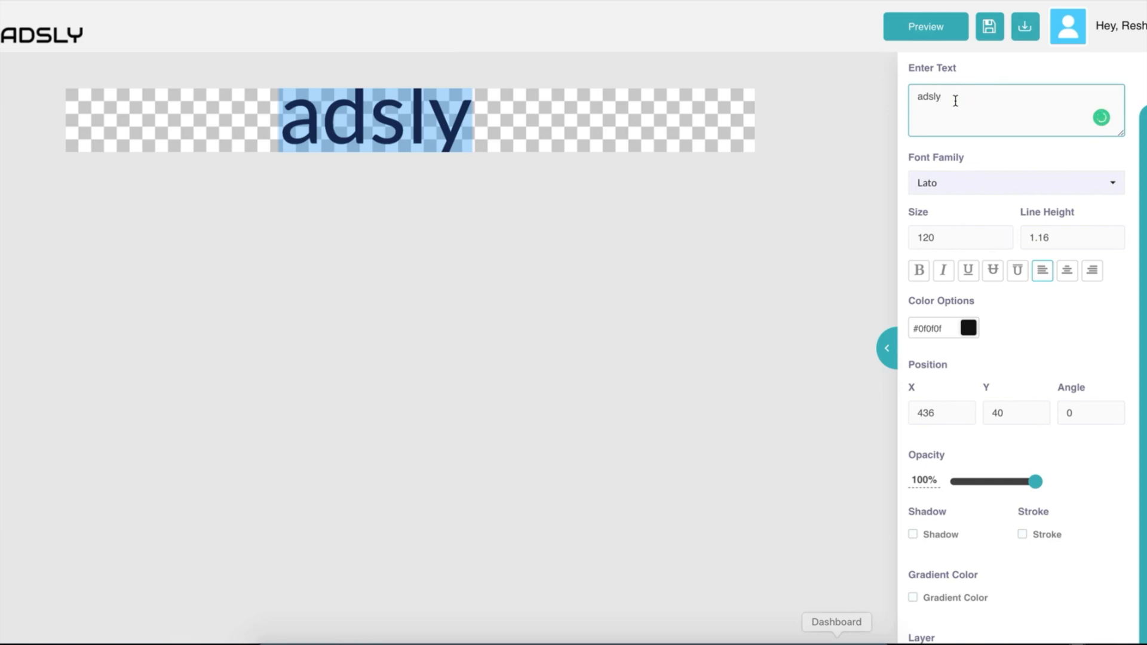
pyautogui.click(442, 137)
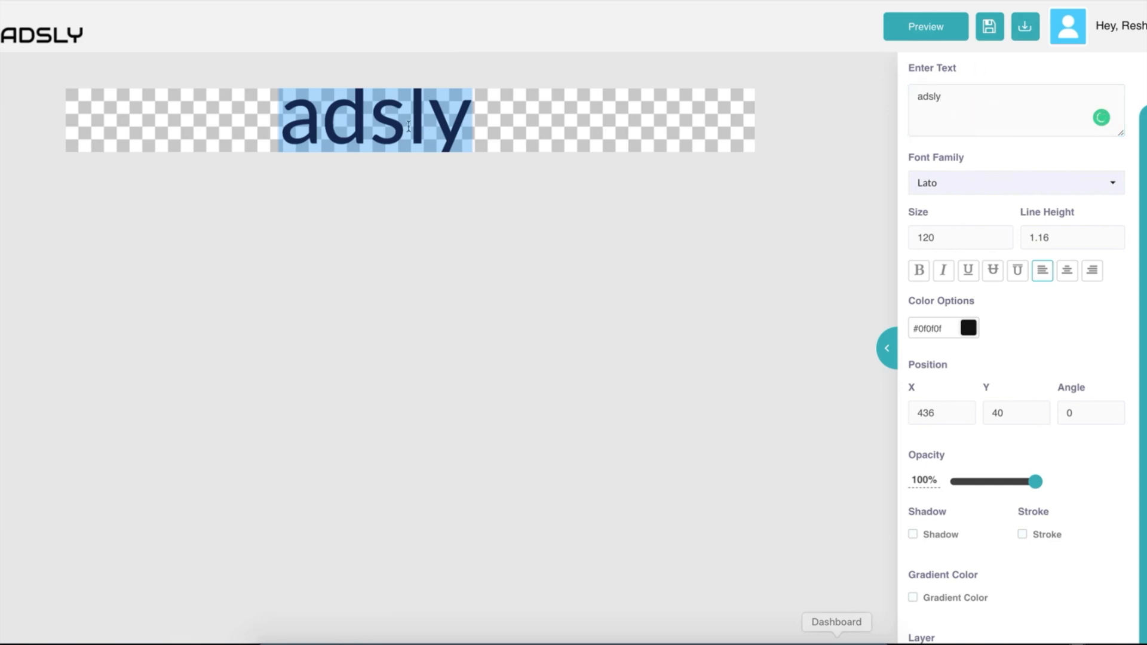
pyautogui.click(959, 99)
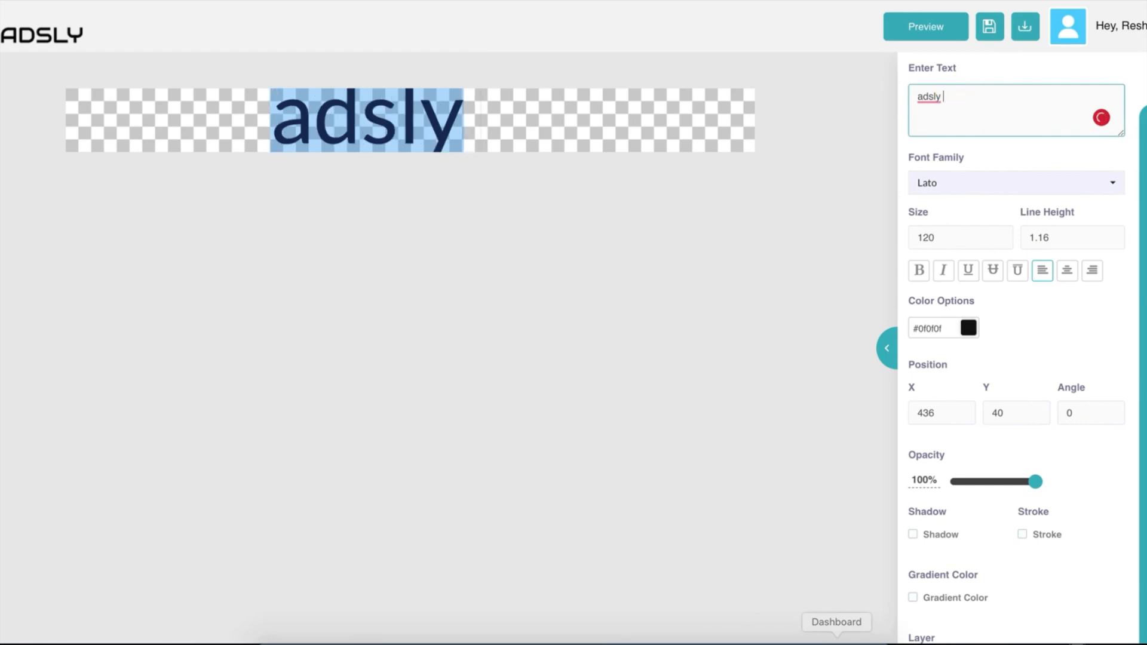
pyautogui.write('- ads ')
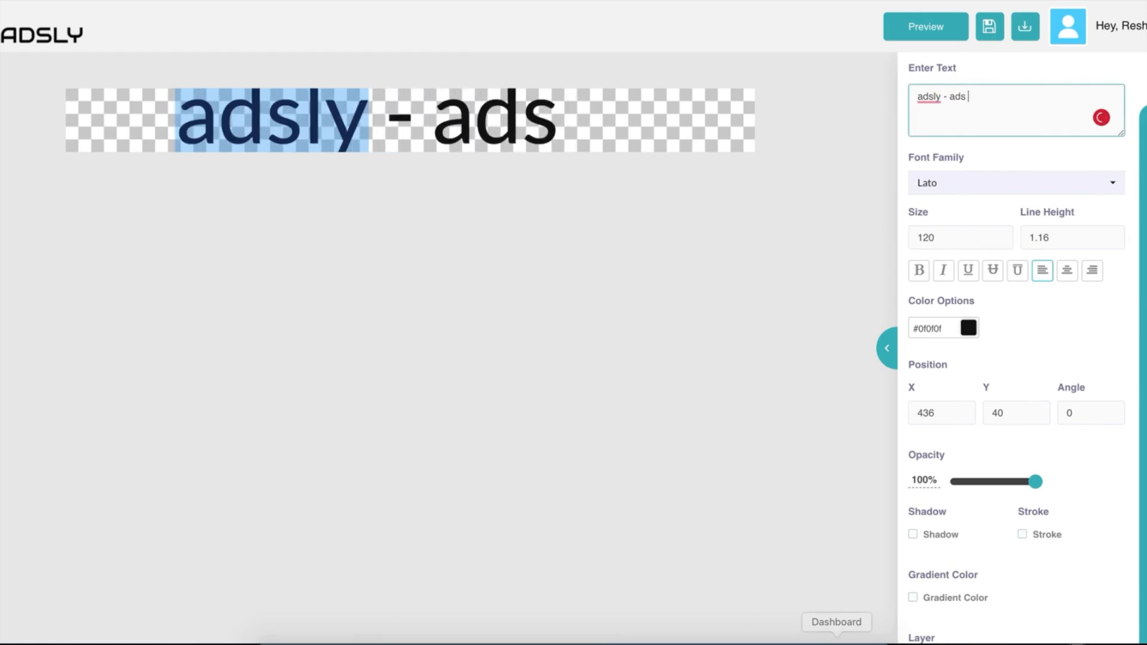
pyautogui.write('tools')
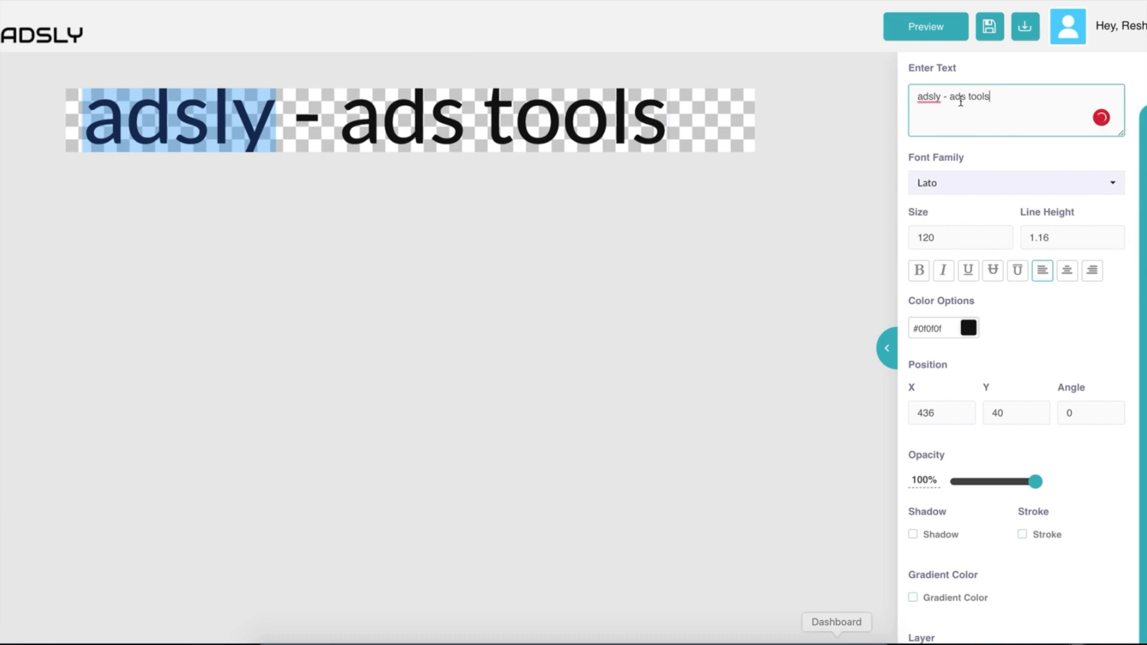
pyautogui.click(467, 122)
# Switch the heading font to Teko, after briefly trying Acme.
pyautogui.click(955, 185)
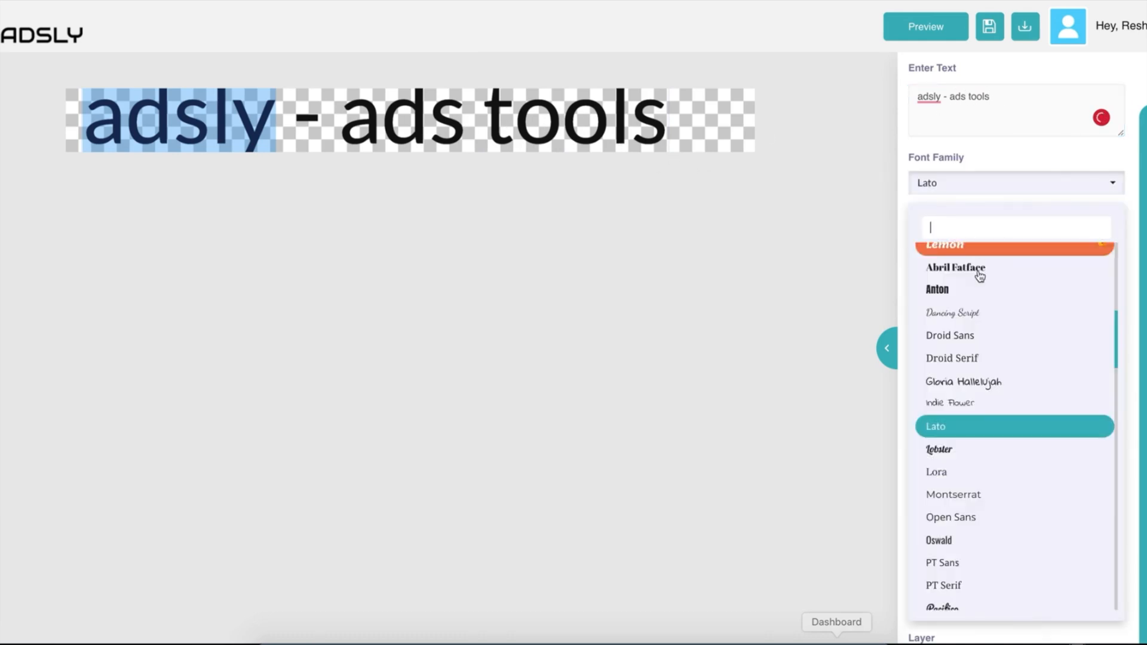
pyautogui.scroll(-5, 955, 287)
pyautogui.scroll(-2, 959, 359)
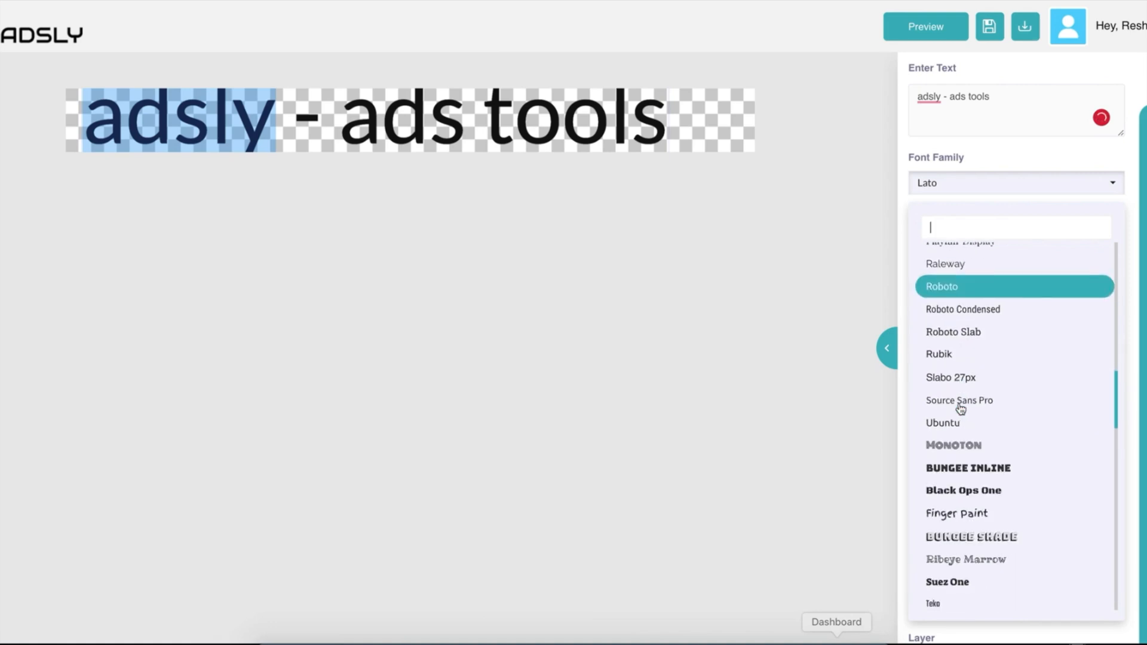
pyautogui.scroll(-3, 938, 509)
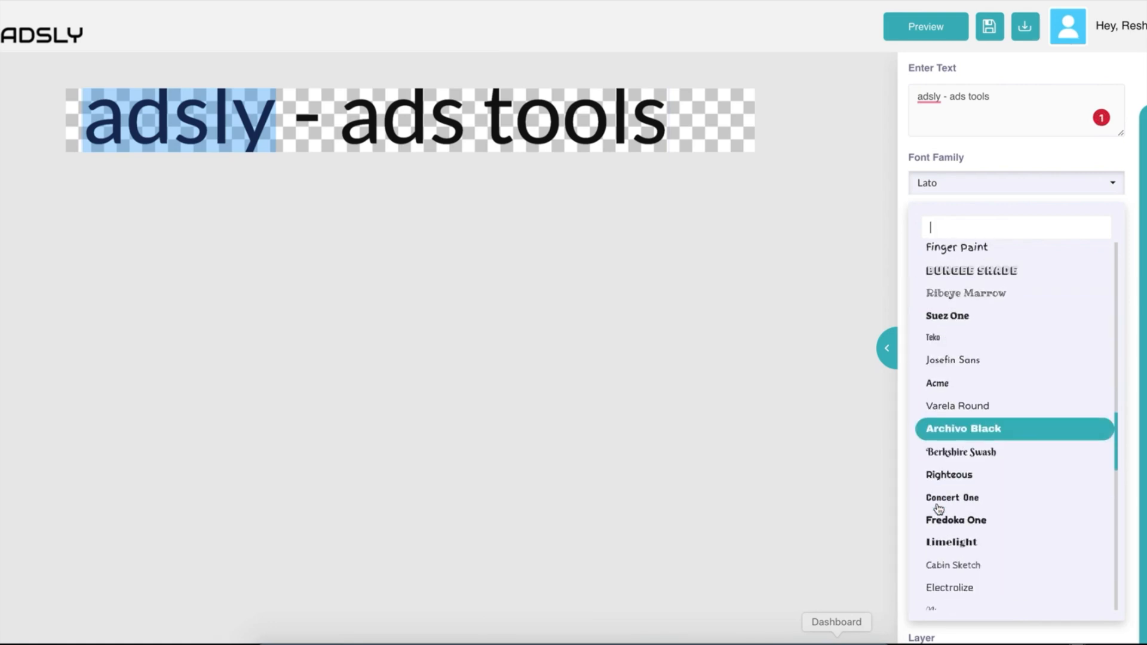
pyautogui.click(938, 382)
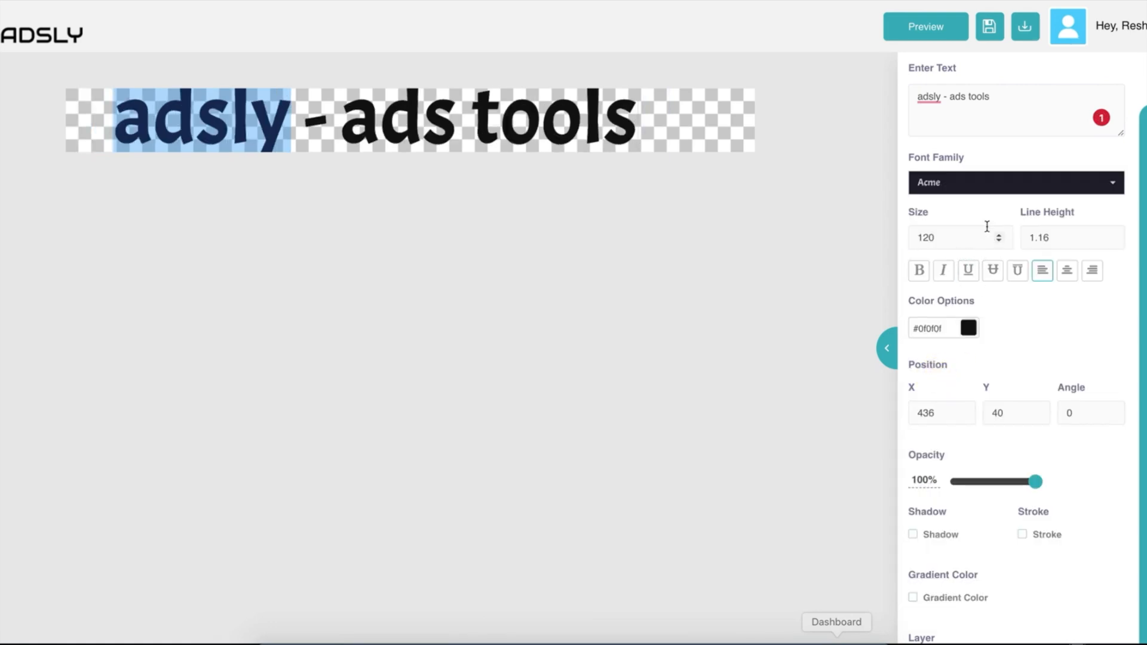
pyautogui.click(954, 188)
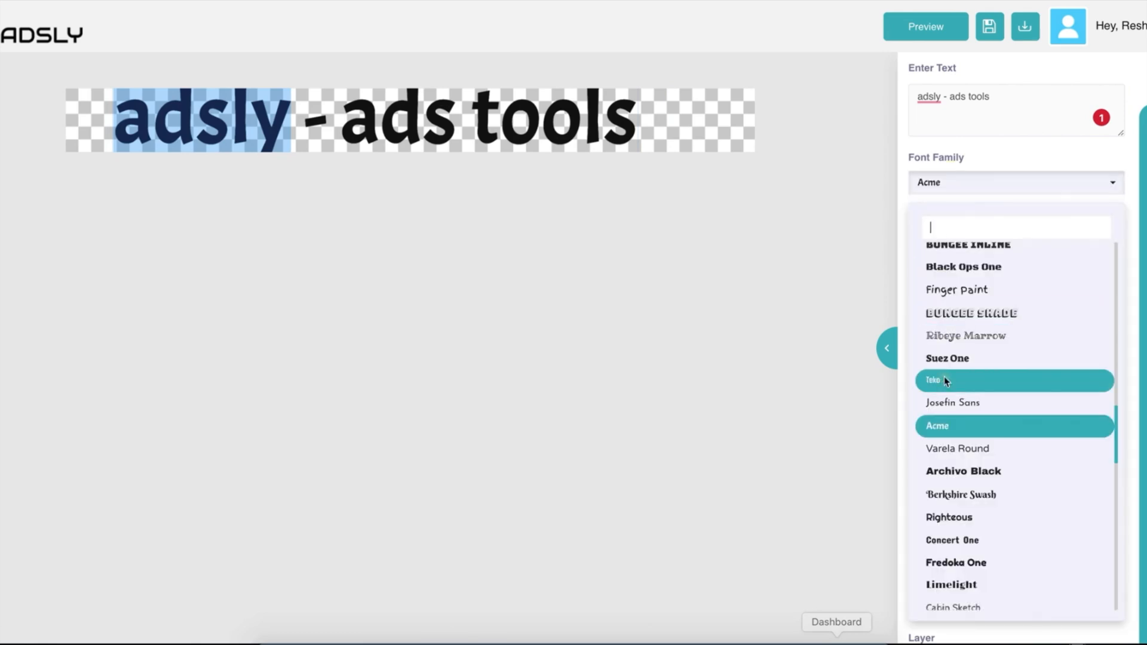
pyautogui.click(944, 380)
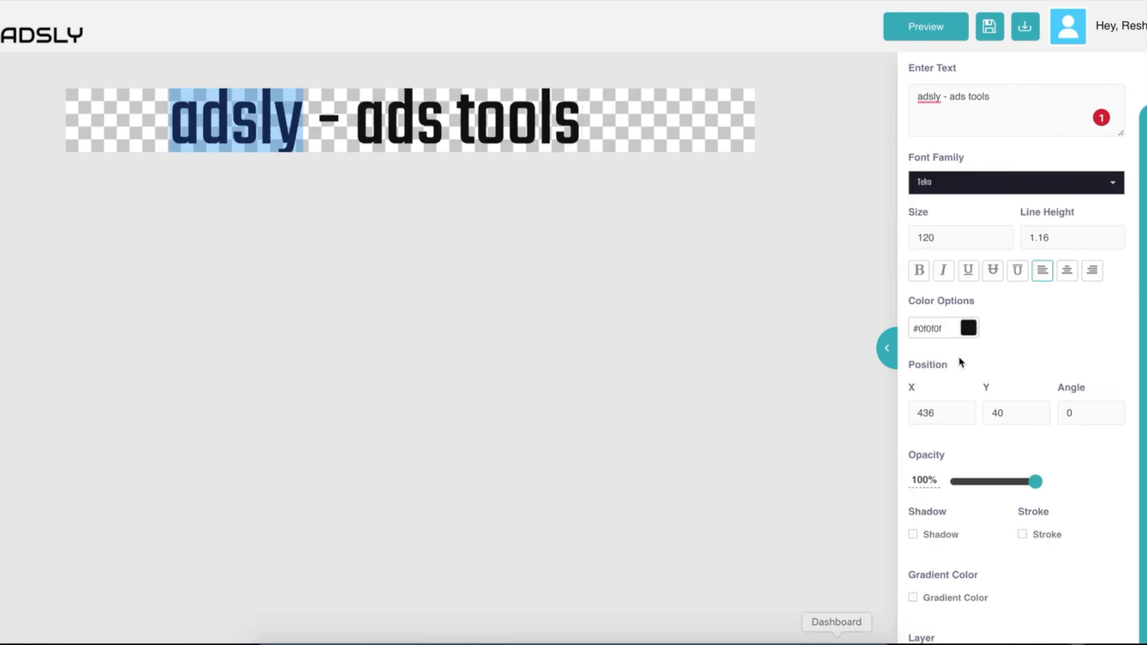
# Shrink the heading to size 95 and lower its line height to -2.
pyautogui.click(998, 240)
pyautogui.click(998, 241)
pyautogui.click(997, 241)
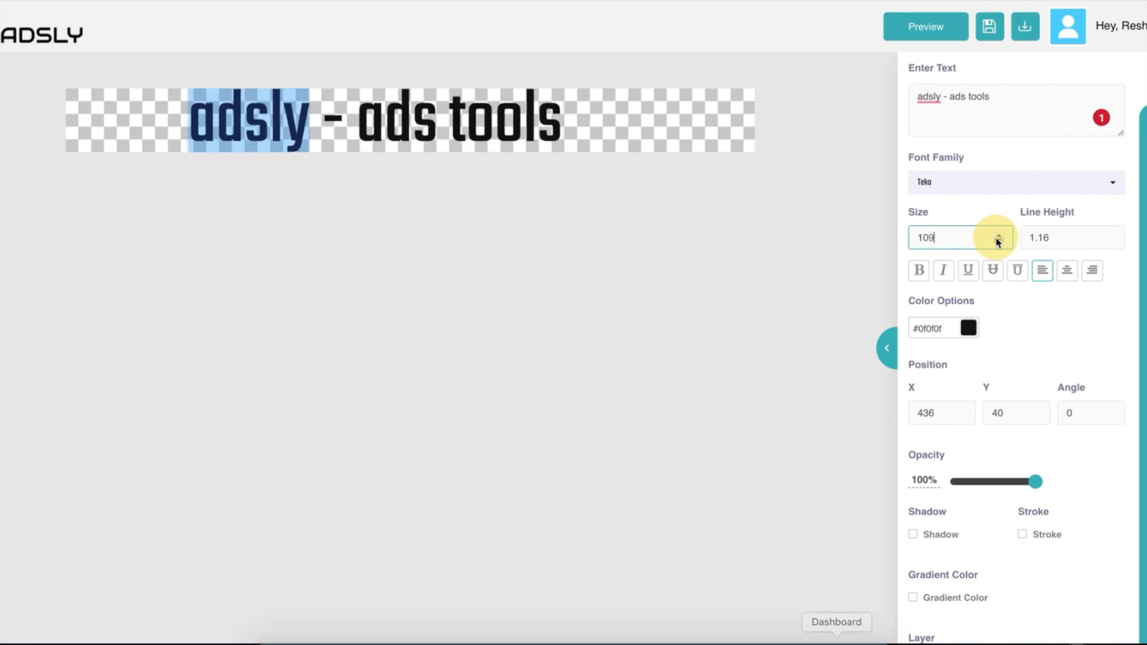
pyautogui.click(998, 241)
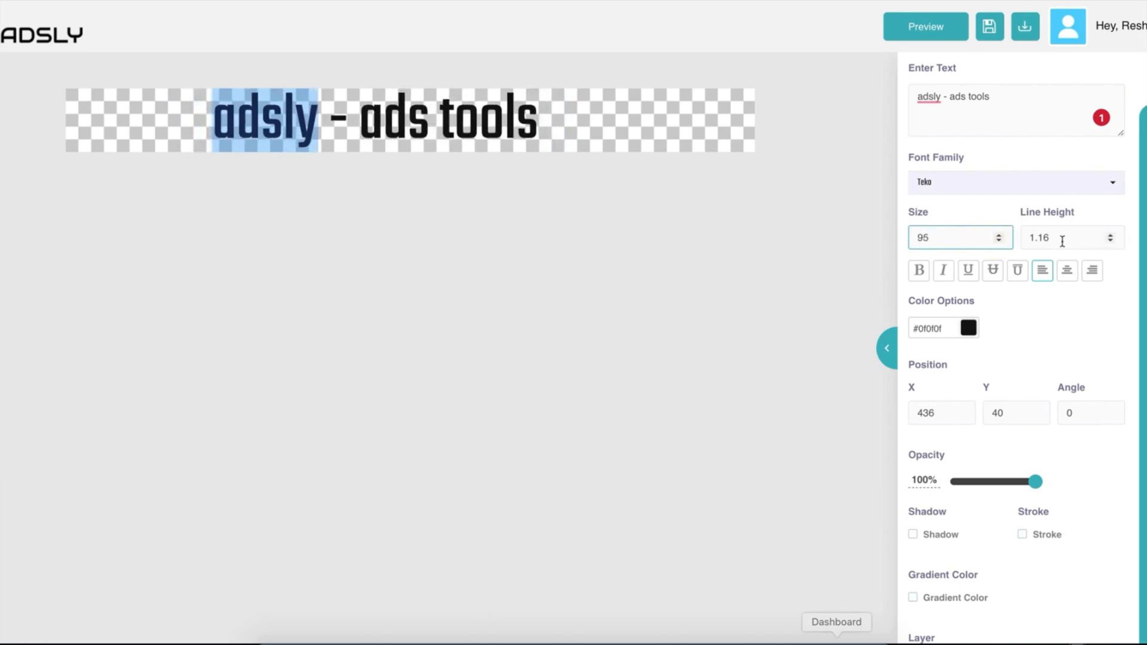
pyautogui.click(1110, 243)
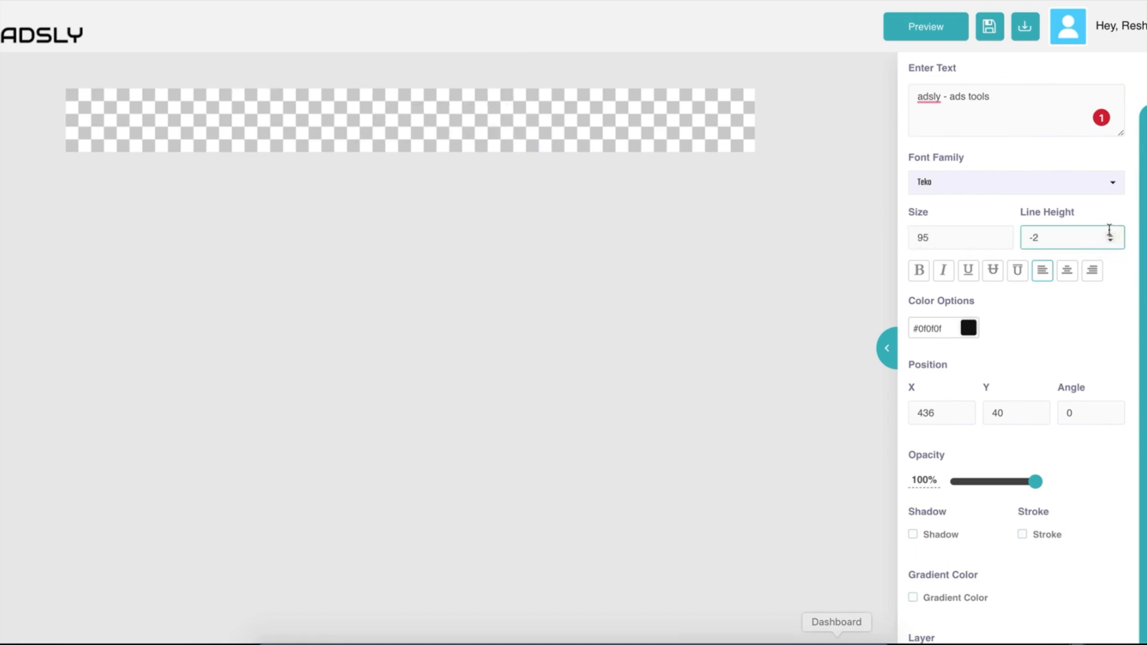
# Undo the text change and set the heading's line height to 7.
pyautogui.press('super+z')
pyautogui.press('super+z')
pyautogui.press('super+z')
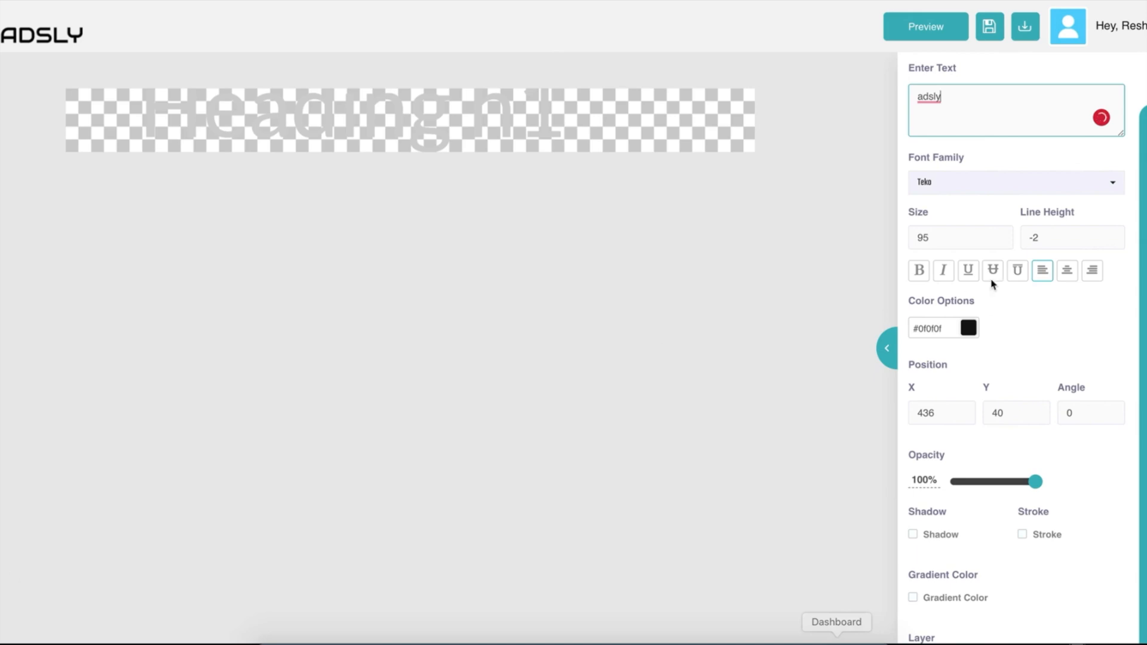
pyautogui.click(1110, 240)
pyautogui.click(1110, 240)
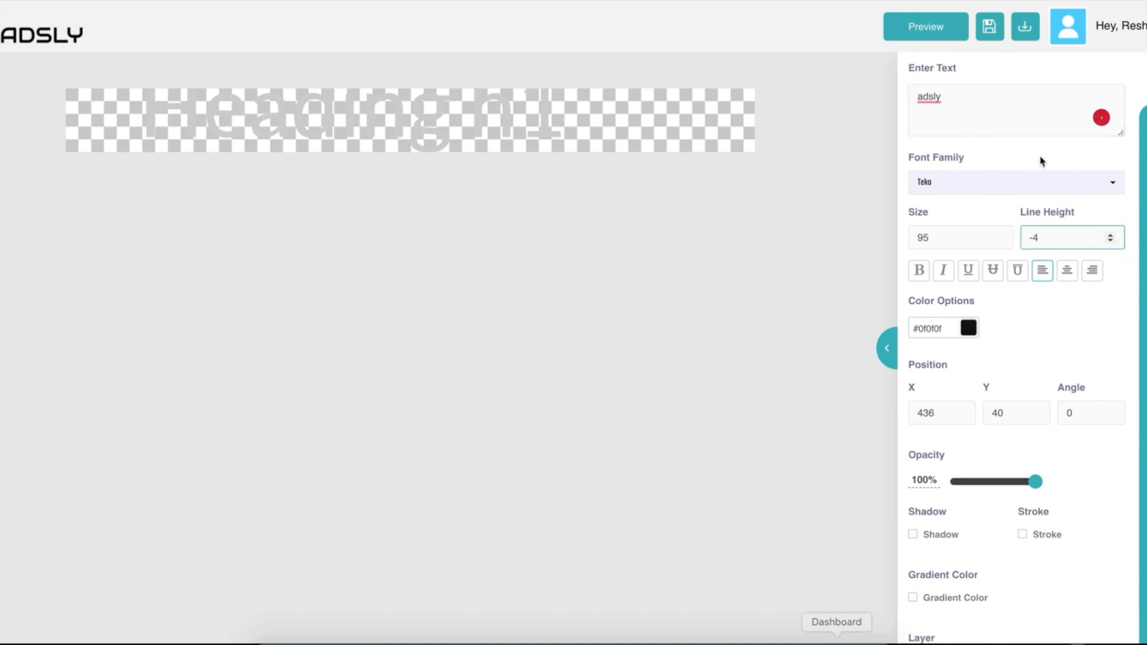
pyautogui.click(1110, 235)
pyautogui.click(1110, 235)
pyautogui.click(1110, 235)
pyautogui.click(1110, 235)
pyautogui.click(1111, 234)
pyautogui.click(1110, 235)
pyautogui.click(1110, 235)
pyautogui.click(1111, 235)
pyautogui.click(950, 102)
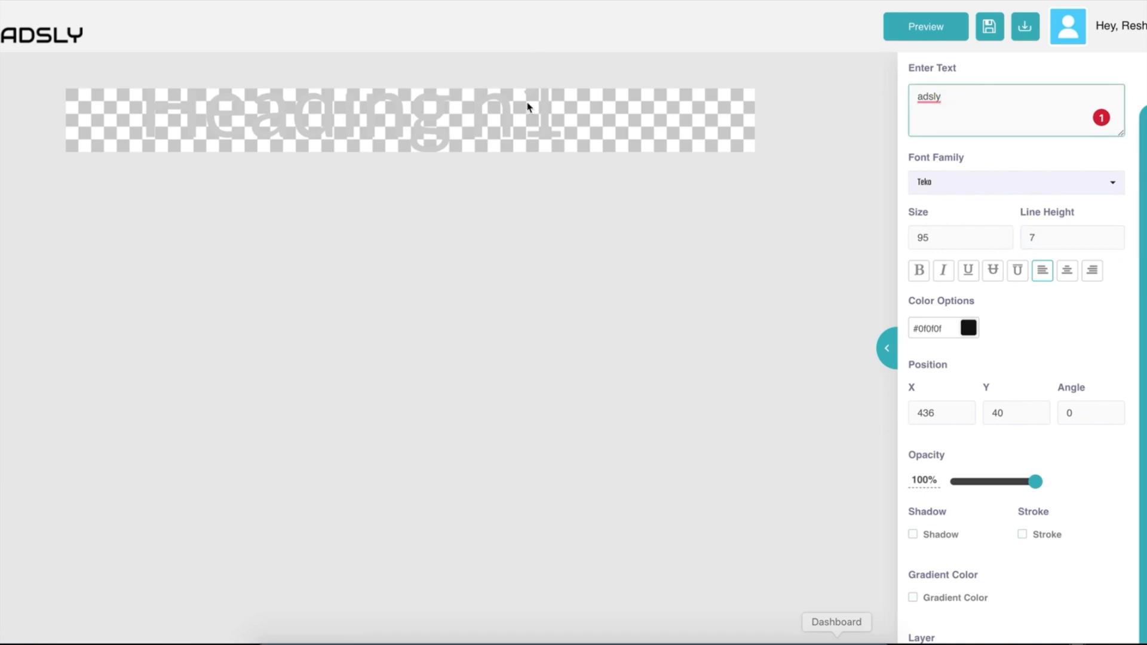
pyautogui.click(450, 104)
# Retype the heading as 'adsly' and colour it red.
pyautogui.tripleClick(398, 127)
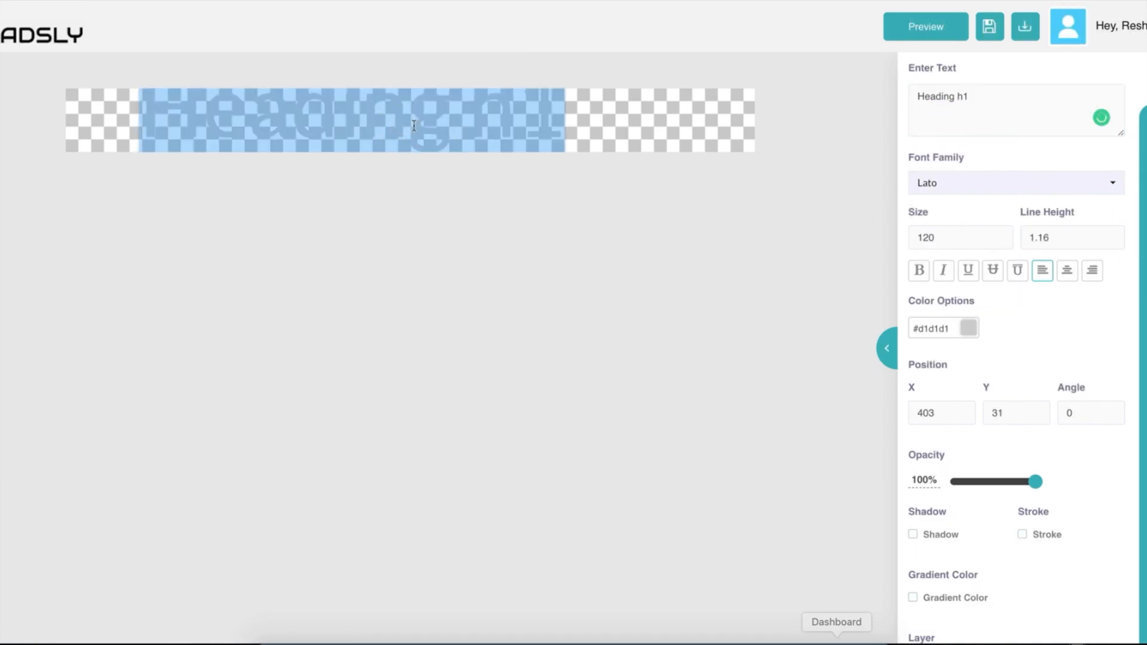
pyautogui.write('adsly')
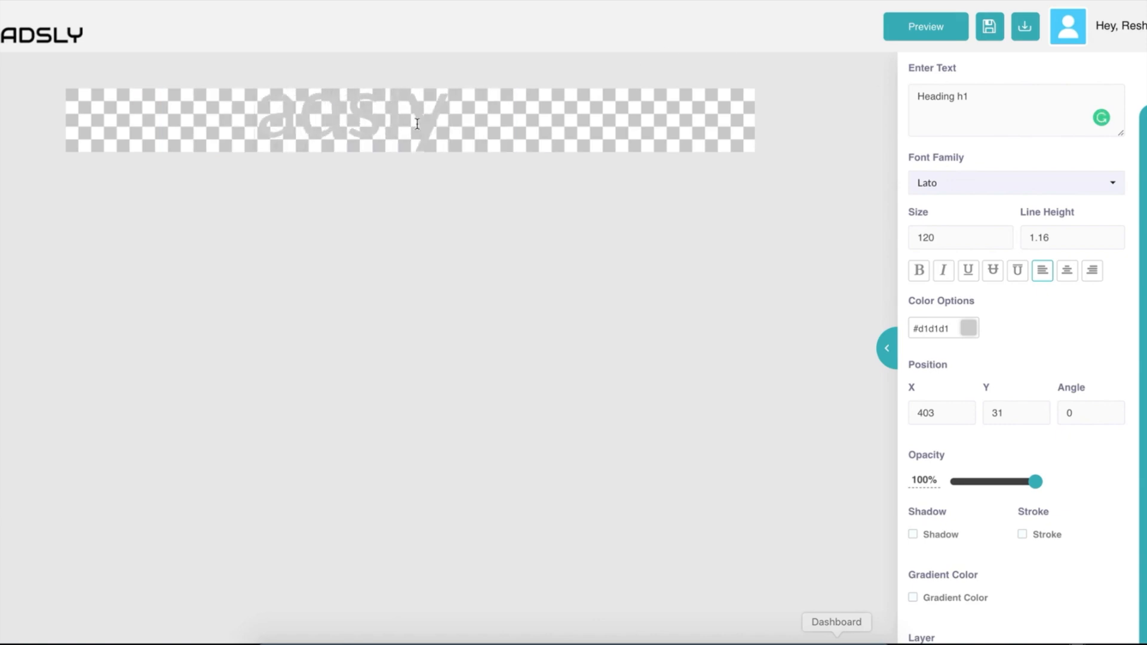
pyautogui.doubleClick(417, 124)
pyautogui.click(968, 328)
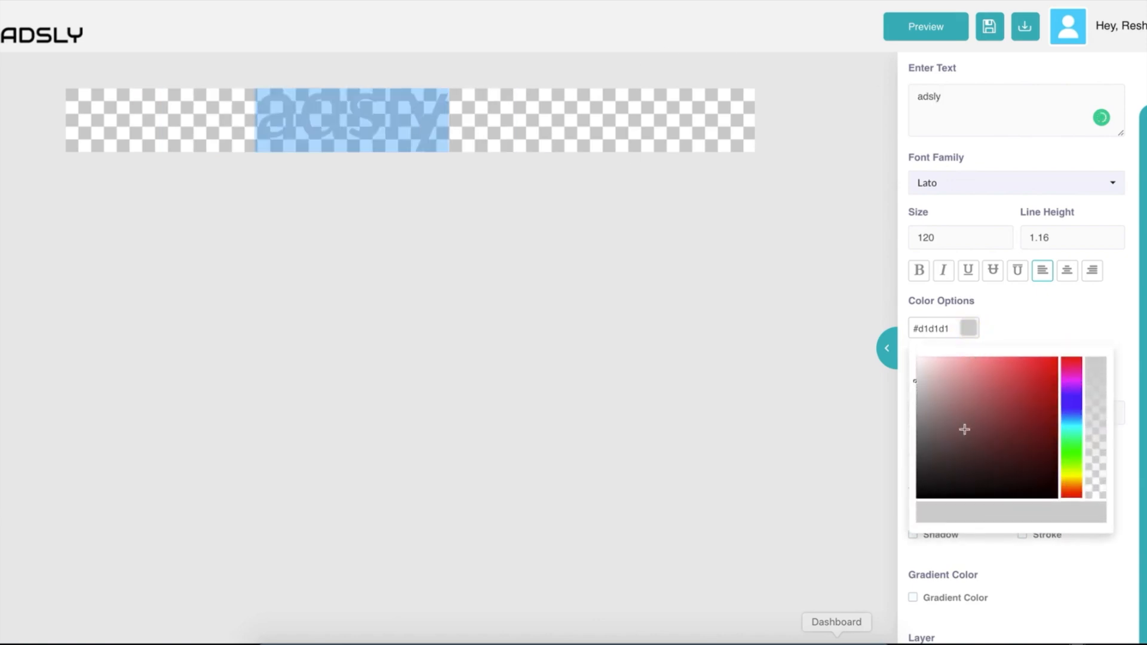
pyautogui.click(1032, 387)
pyautogui.click(1021, 311)
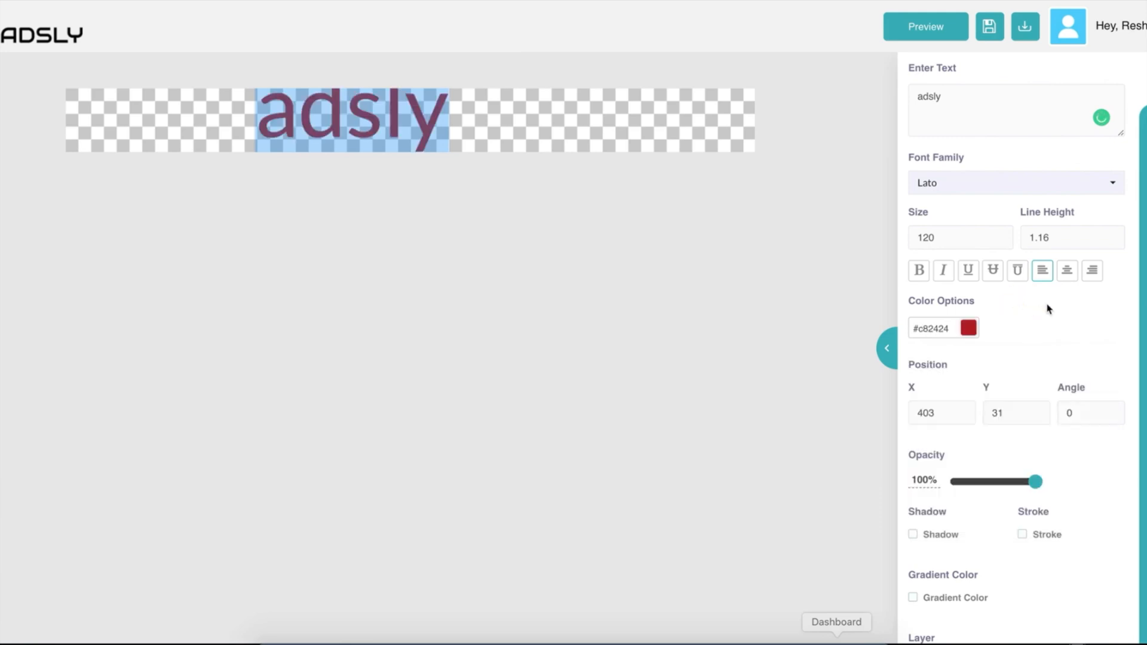
# Make the heading bold italic, trying underline, strikethrough and overline styles.
pyautogui.click(920, 272)
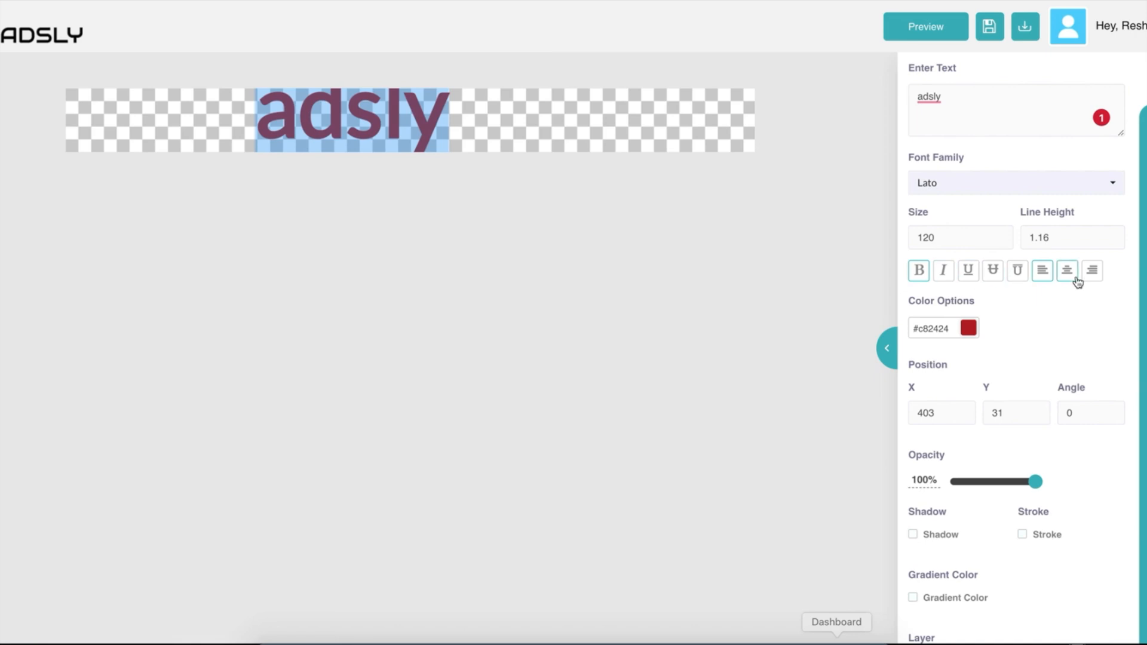
pyautogui.click(942, 278)
pyautogui.click(968, 274)
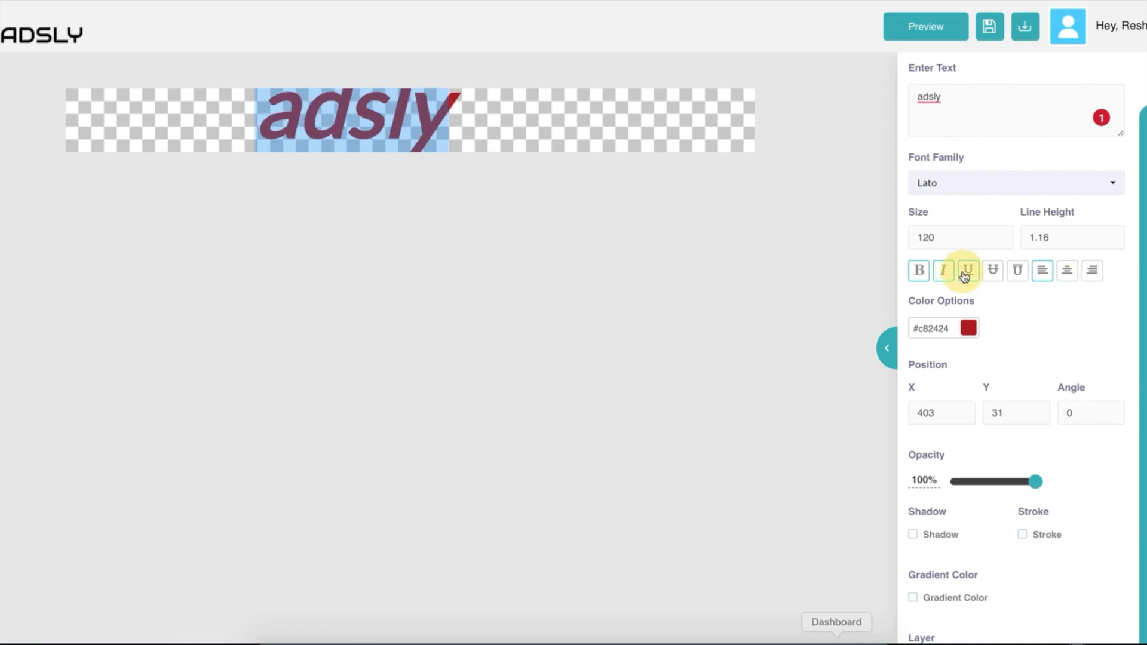
pyautogui.click(992, 272)
pyautogui.click(1016, 272)
# Set the heading's alignment to right after trying left and centre.
pyautogui.scroll(-1, 1047, 317)
pyautogui.click(1042, 214)
pyautogui.click(1069, 215)
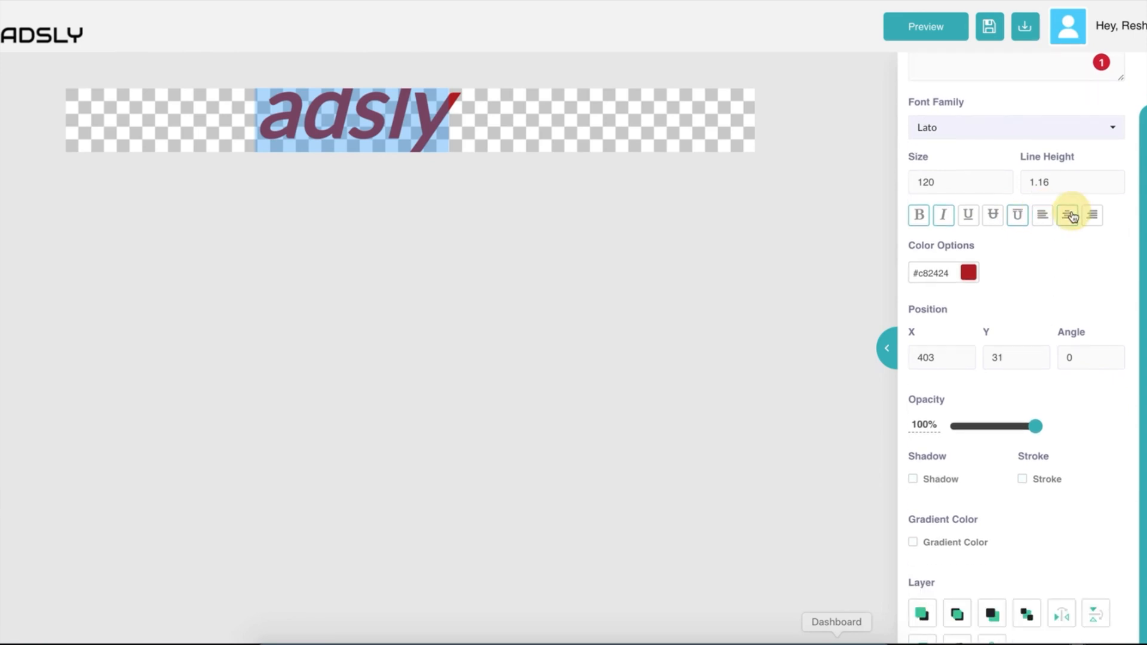
pyautogui.click(1092, 215)
pyautogui.scroll(-1, 1047, 260)
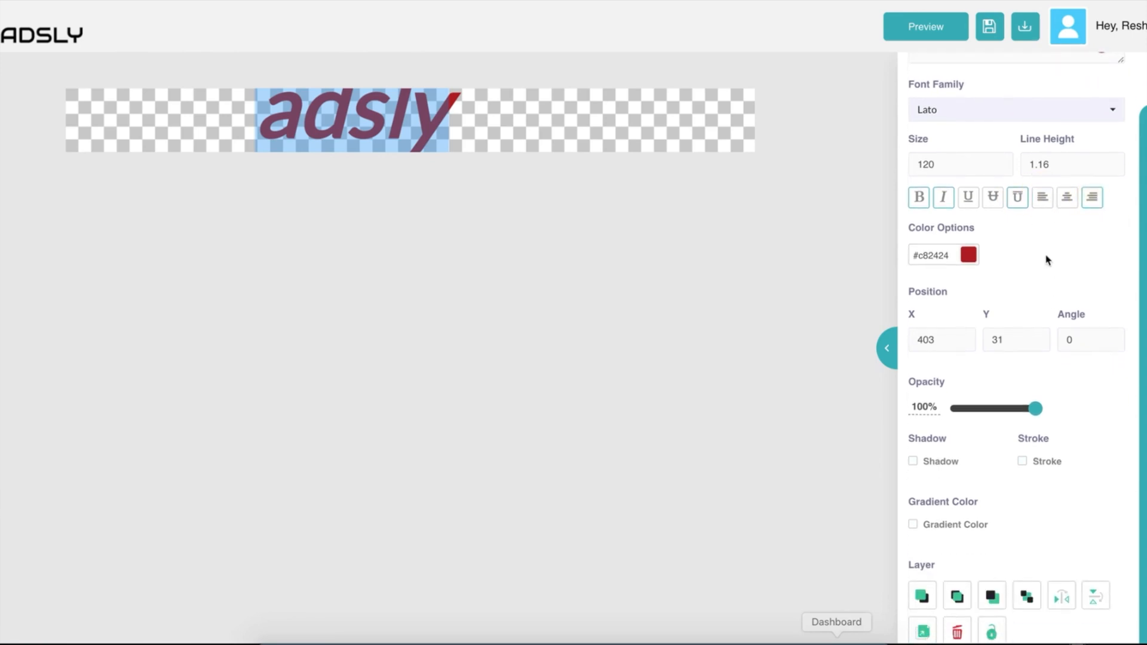
pyautogui.scroll(-2, 1046, 259)
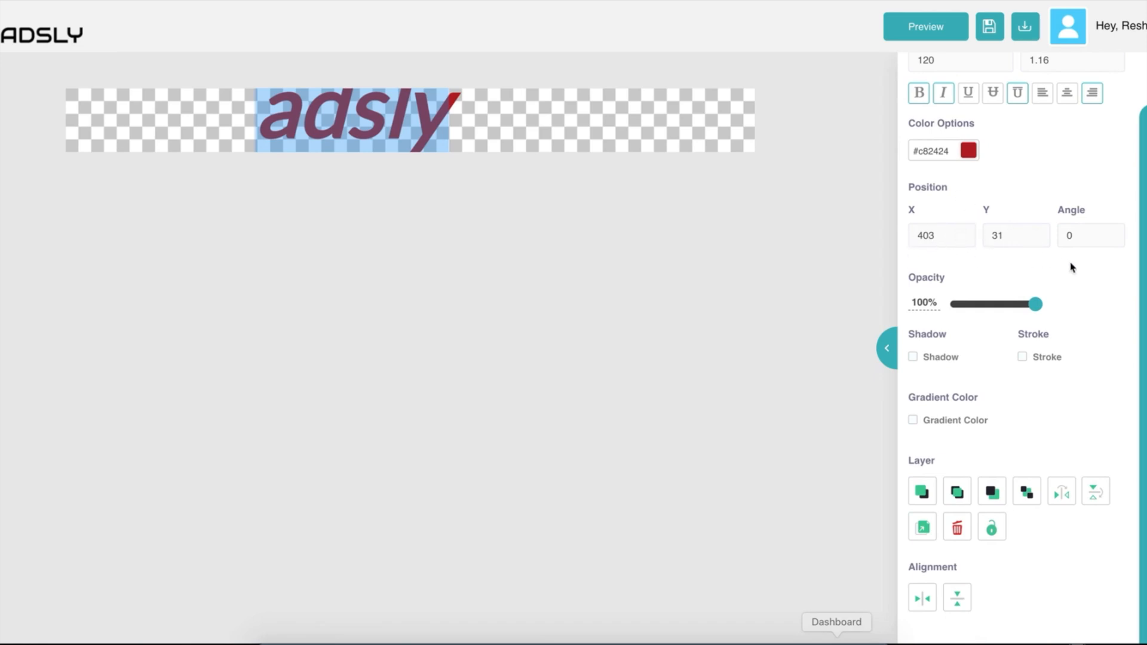
# Move the heading to X 511, Y 47, set its size to 70, and keep opacity at 100%.
pyautogui.click(556, 123)
pyautogui.moveTo(336, 103); pyautogui.dragTo(418, 110)
pyautogui.scroll(3, 1041, 237)
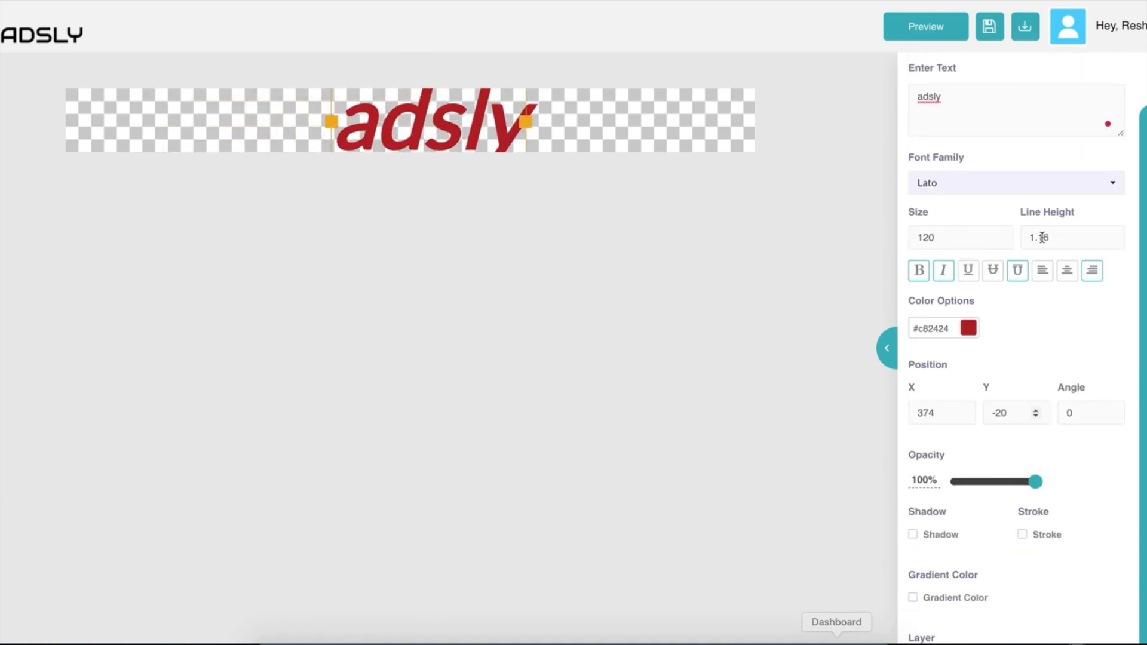
pyautogui.click(927, 237)
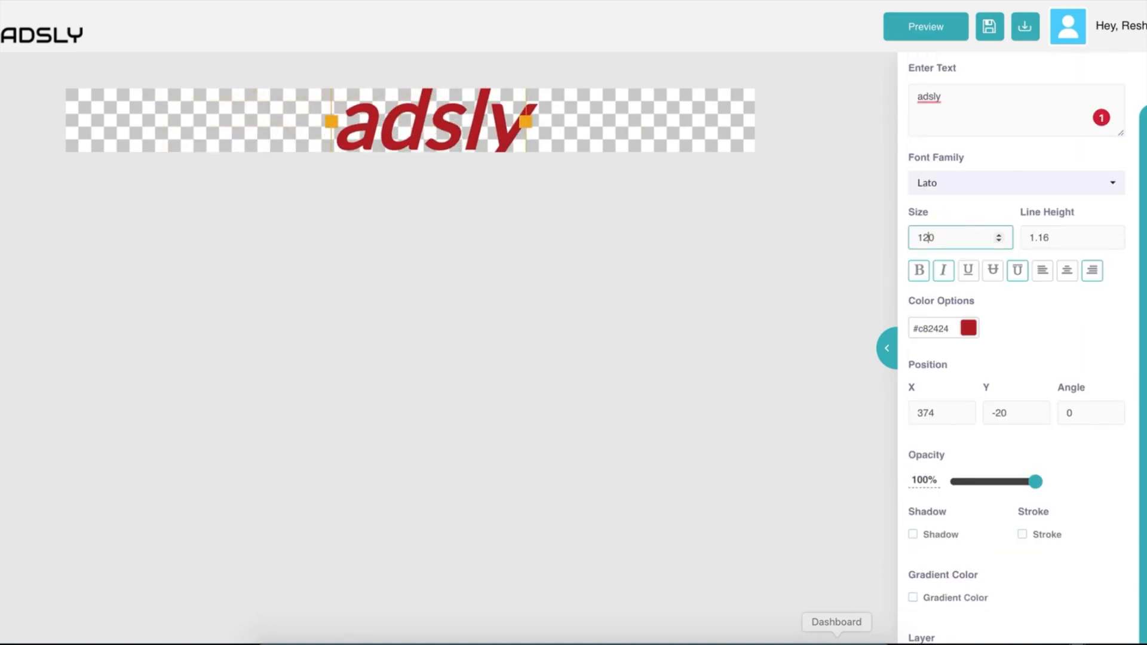
pyautogui.write('70')
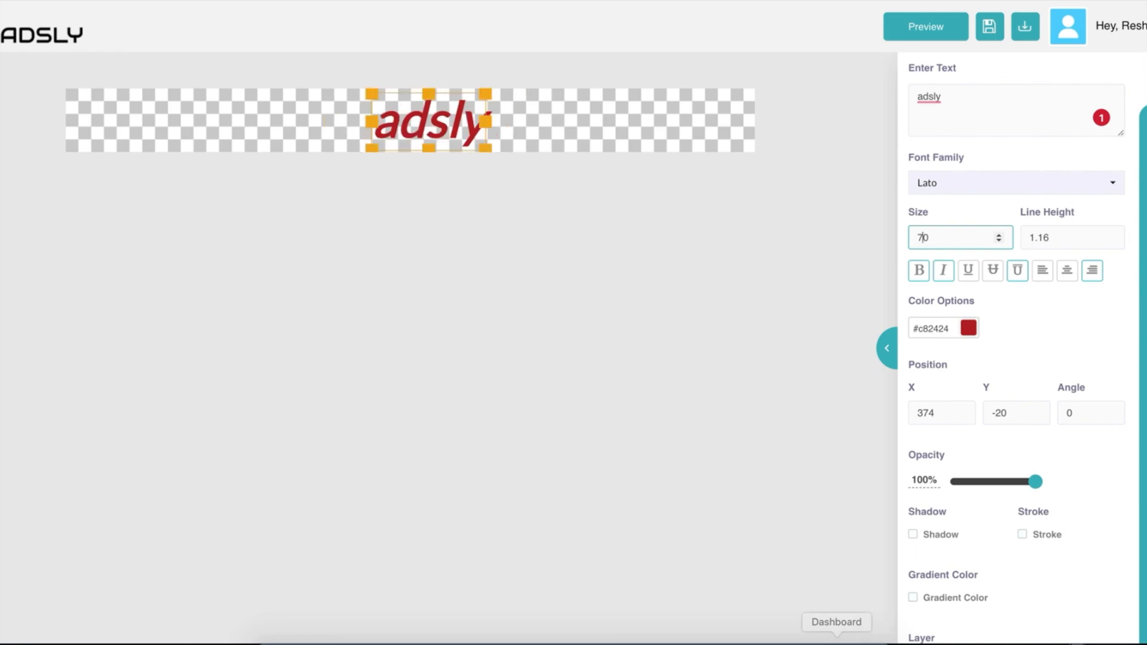
pyautogui.click(525, 123)
pyautogui.click(504, 108)
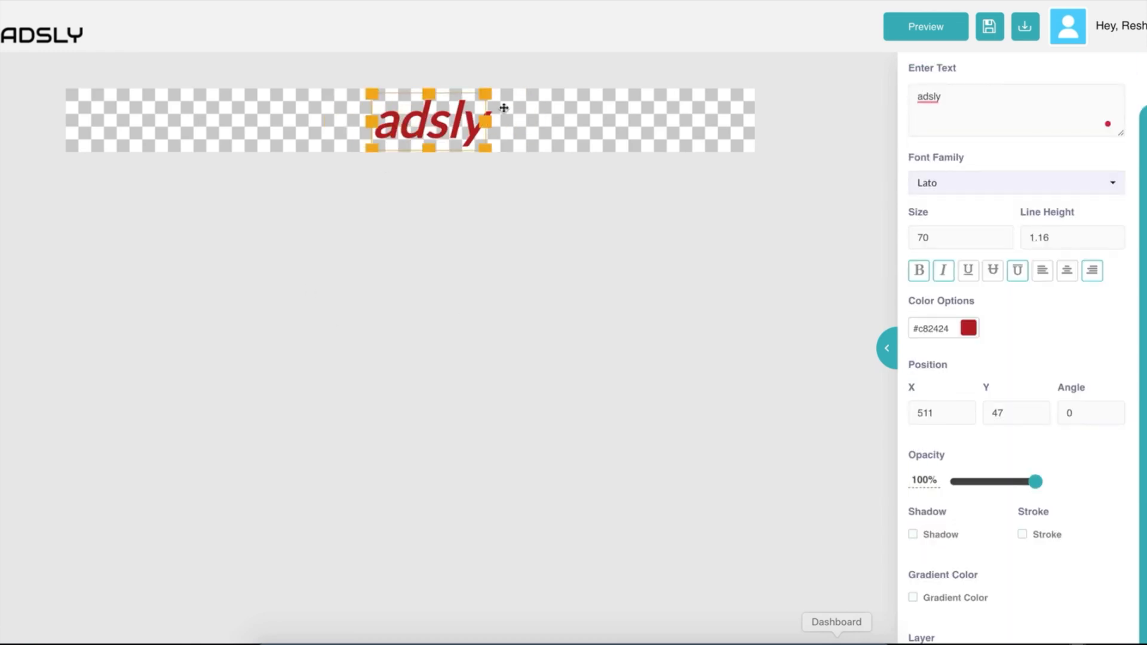
pyautogui.scroll(-3, 1054, 371)
pyautogui.moveTo(1002, 315); pyautogui.dragTo(1088, 302)
pyautogui.scroll(-1, 1028, 360)
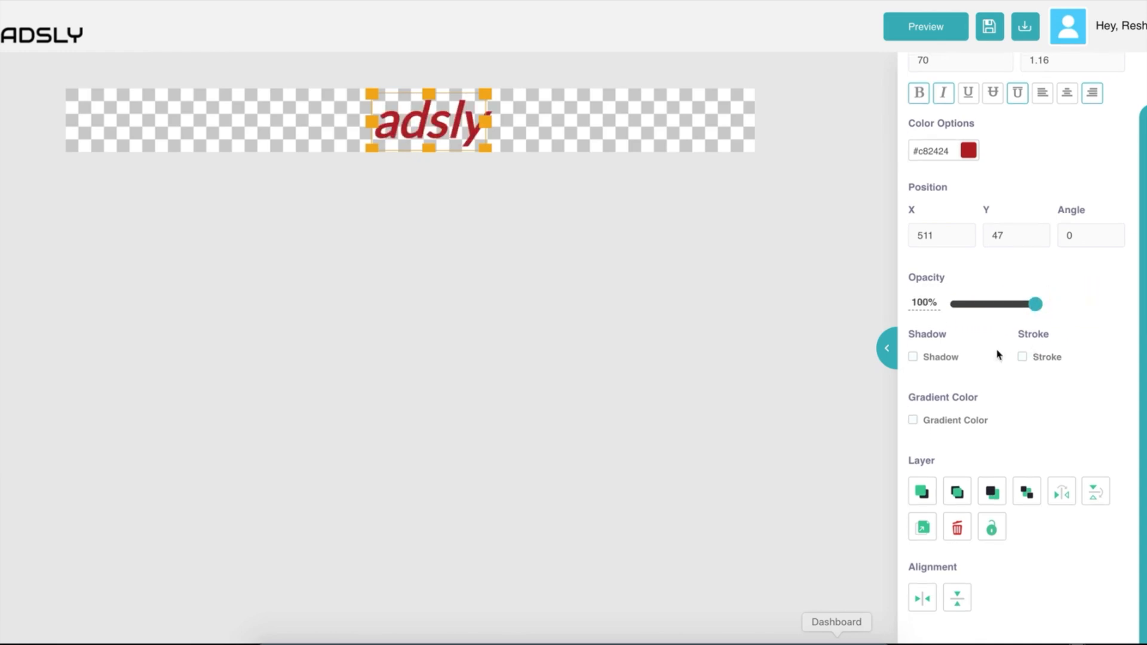
# Turn on the heading's shadow in light pink #ebcccc.
pyautogui.click(914, 357)
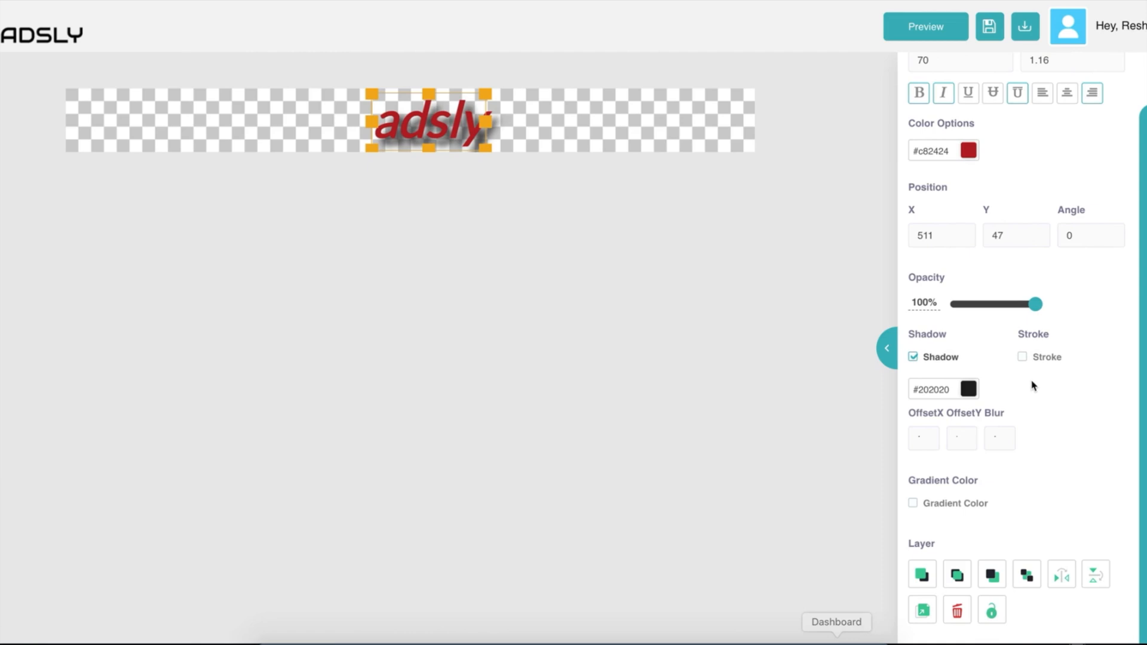
pyautogui.scroll(-2, 1016, 359)
pyautogui.click(941, 307)
pyautogui.moveTo(956, 343)
pyautogui.mouseDown()
pyautogui.moveTo(909, 335)
pyautogui.moveTo(934, 346)
pyautogui.mouseUp()
pyautogui.click(1017, 305)
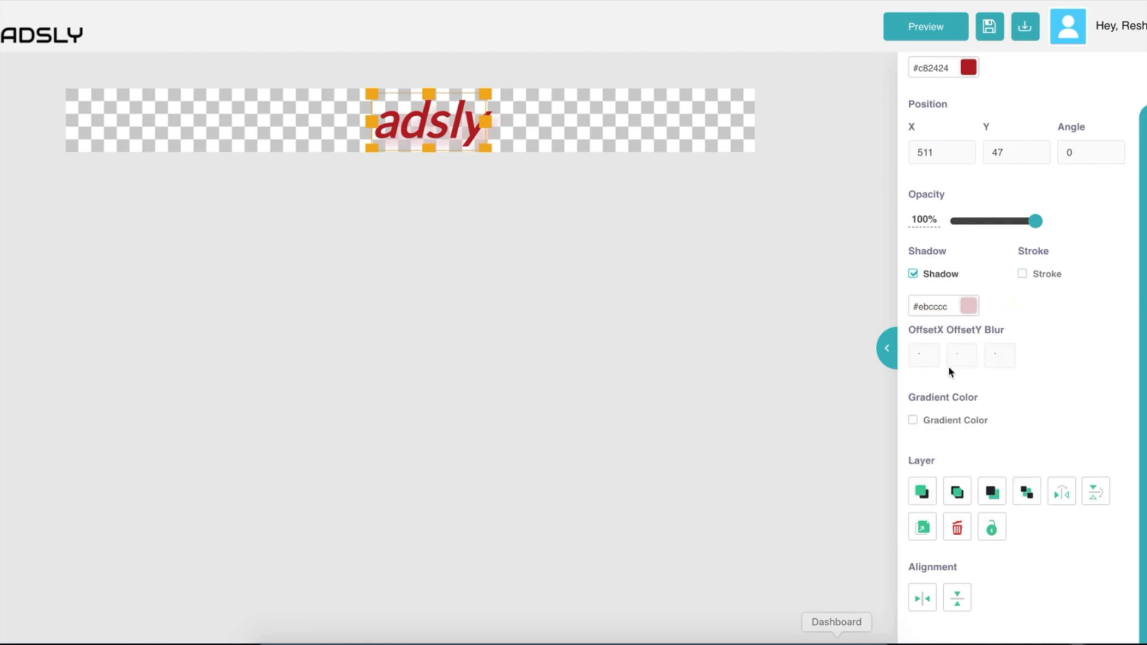
# Adjust the shadow's blur amount.
pyautogui.click(926, 356)
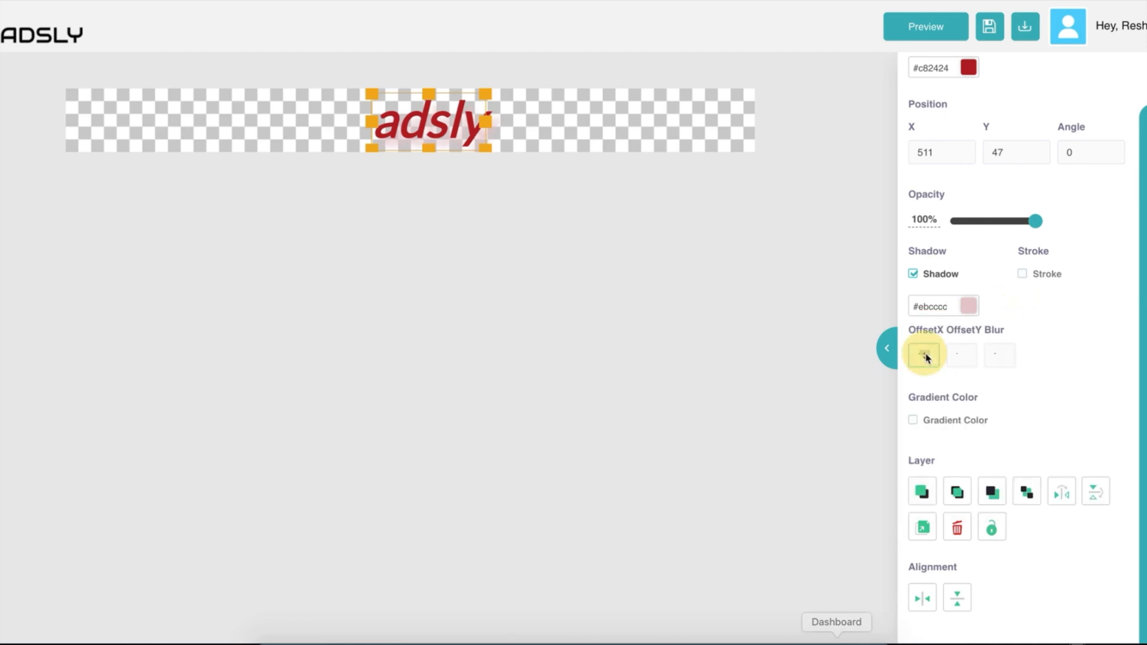
pyautogui.click(962, 360)
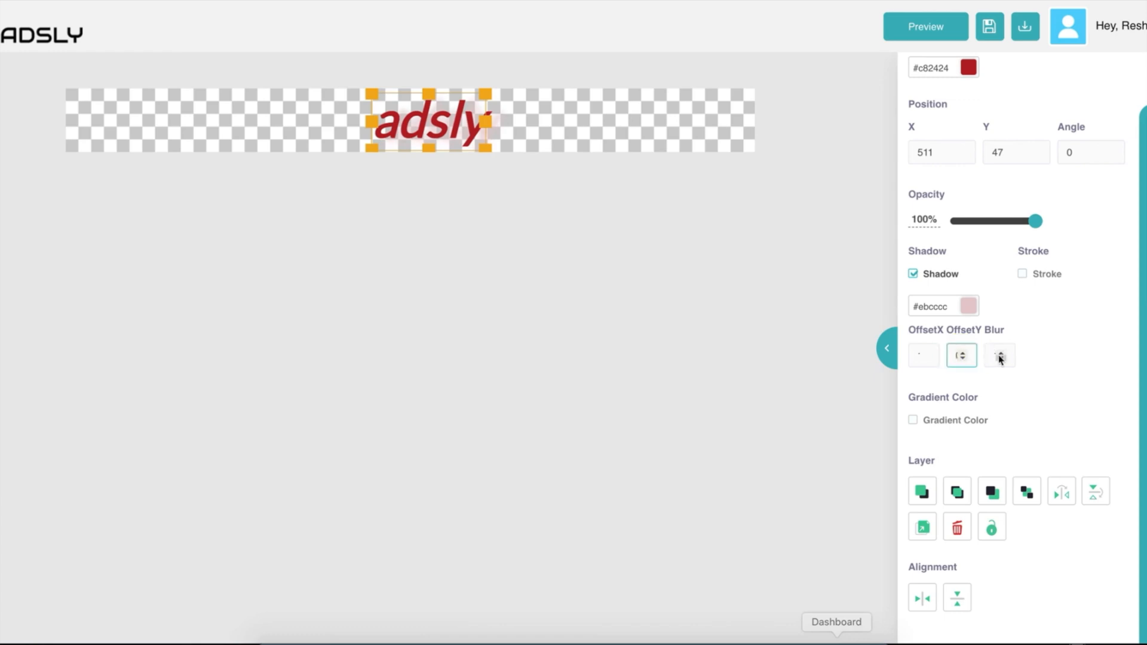
pyautogui.click(998, 358)
pyautogui.click(1002, 358)
pyautogui.click(1002, 358)
pyautogui.click(1002, 358)
pyautogui.click(1002, 359)
# Move the shadow's horizontal and vertical offsets closer to the text.
pyautogui.click(963, 357)
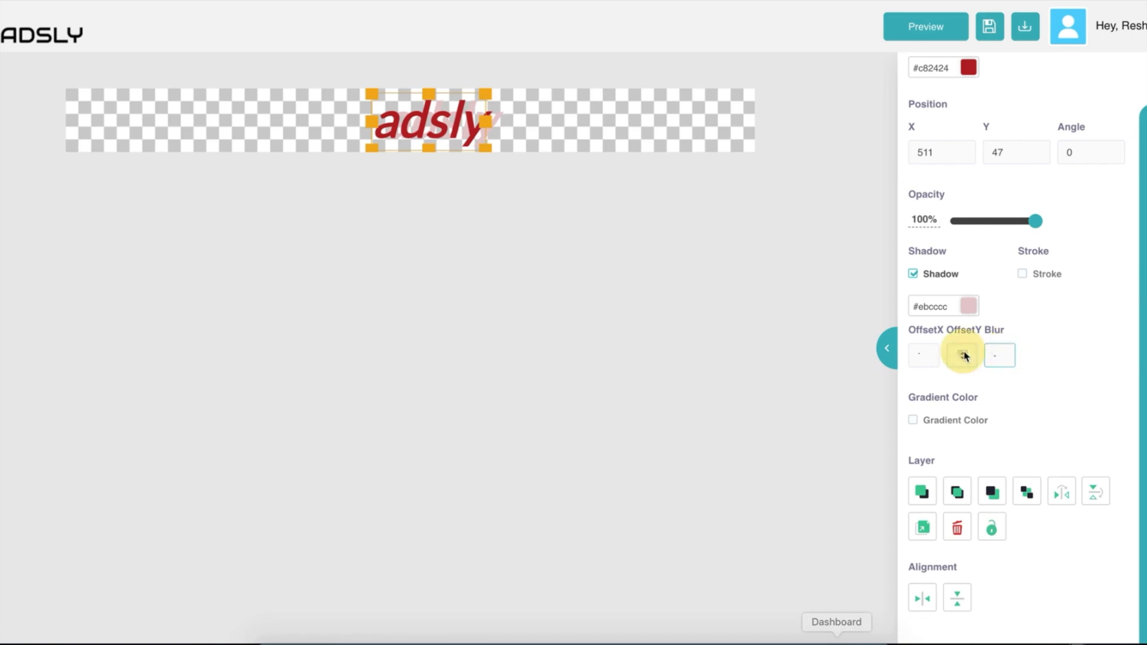
pyautogui.click(926, 357)
pyautogui.click(926, 360)
pyautogui.click(927, 361)
pyautogui.click(926, 361)
pyautogui.click(927, 361)
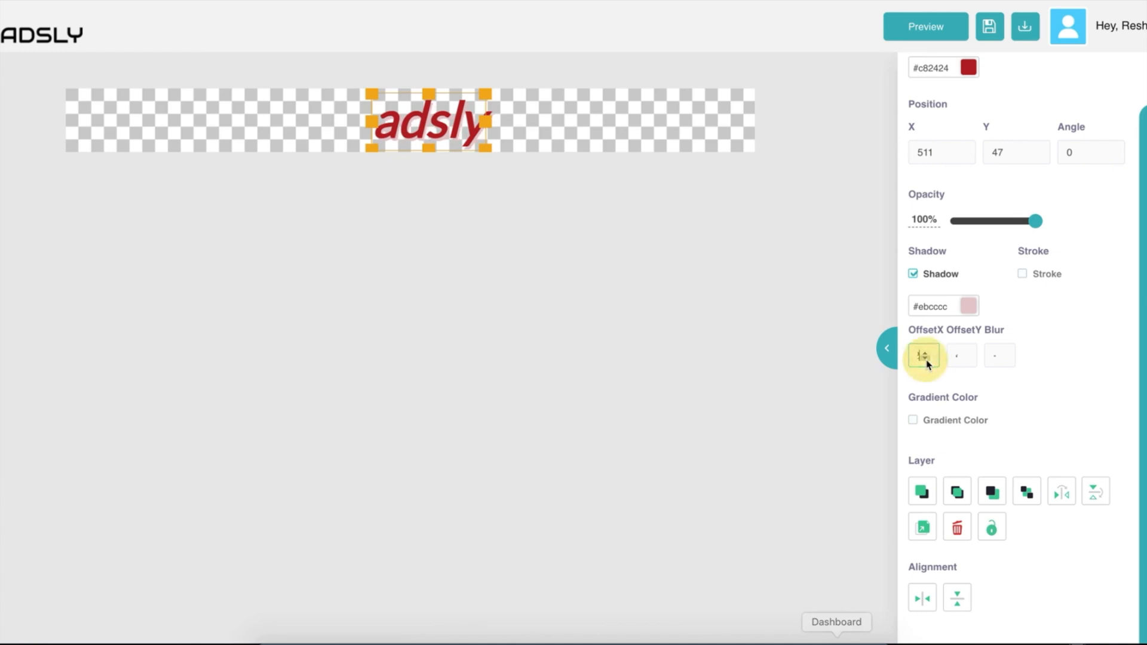
pyautogui.click(926, 361)
pyautogui.click(962, 357)
pyautogui.click(962, 358)
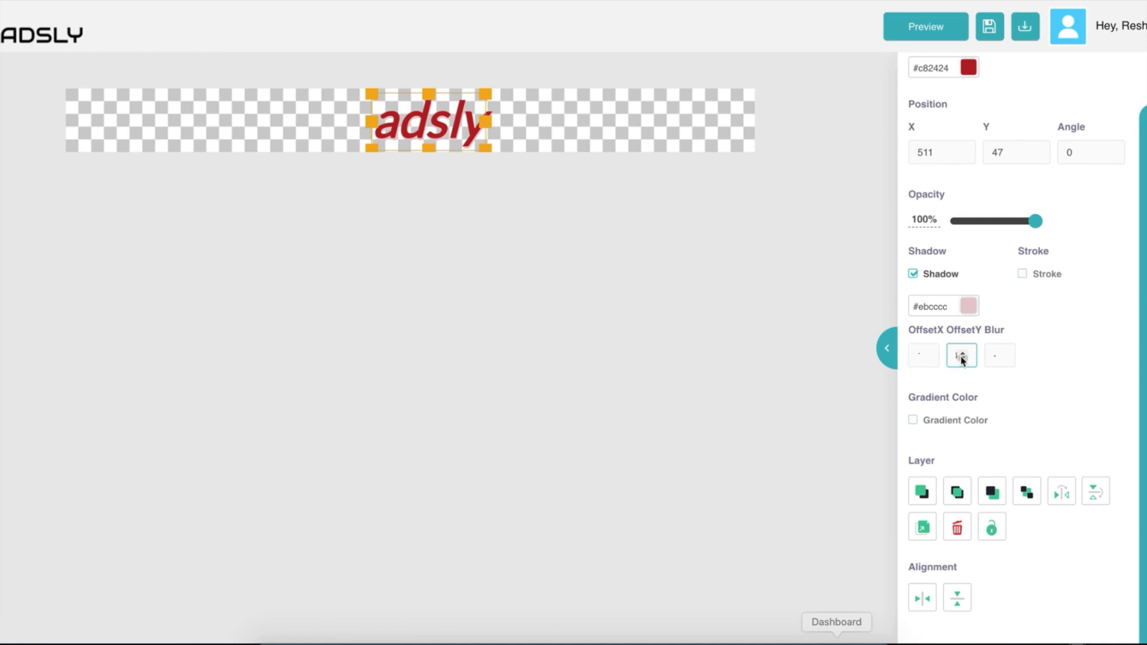
pyautogui.click(569, 135)
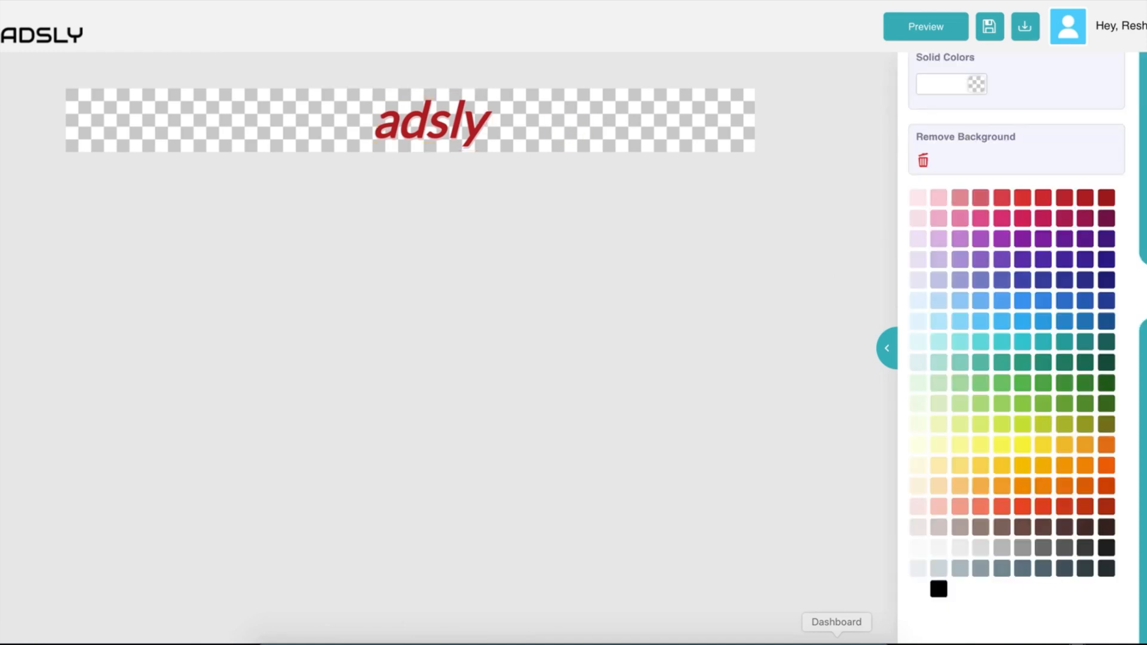
pyautogui.hotkey('ctrl', '+')
pyautogui.hotkey('ctrl', '+')
pyautogui.hotkey('ctrl', '+')
pyautogui.hotkey('ctrl', '+')
pyautogui.hotkey('ctrl', '+')
pyautogui.hotkey('ctrl', '+')
pyautogui.hotkey('ctrl', '+')
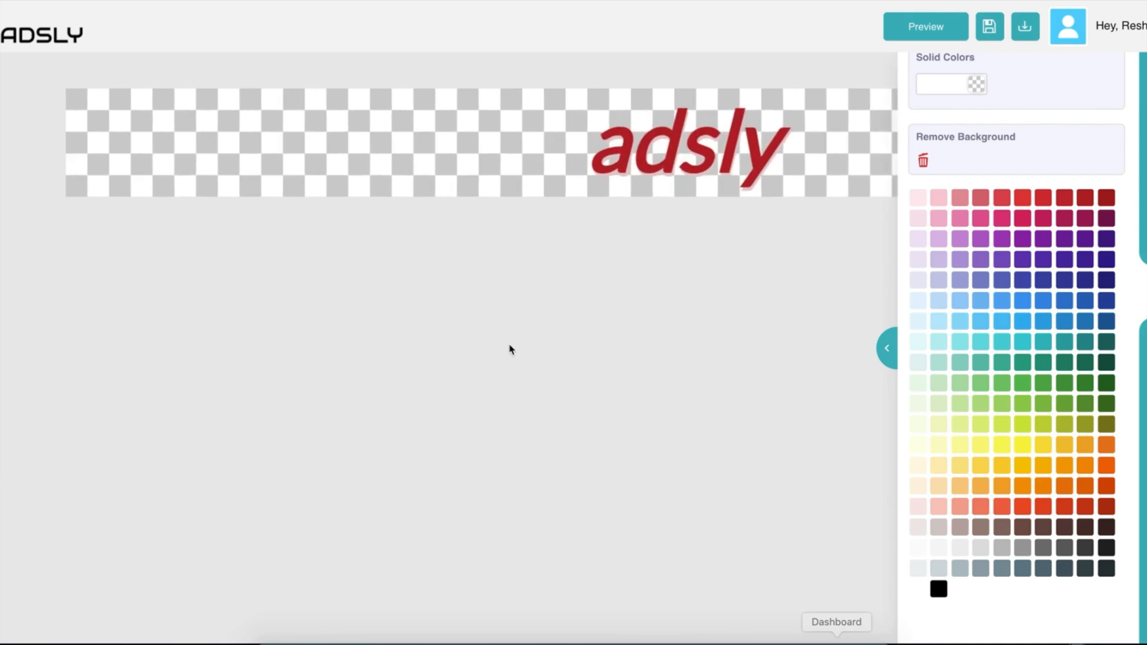
pyautogui.hscroll(3, 511, 350)
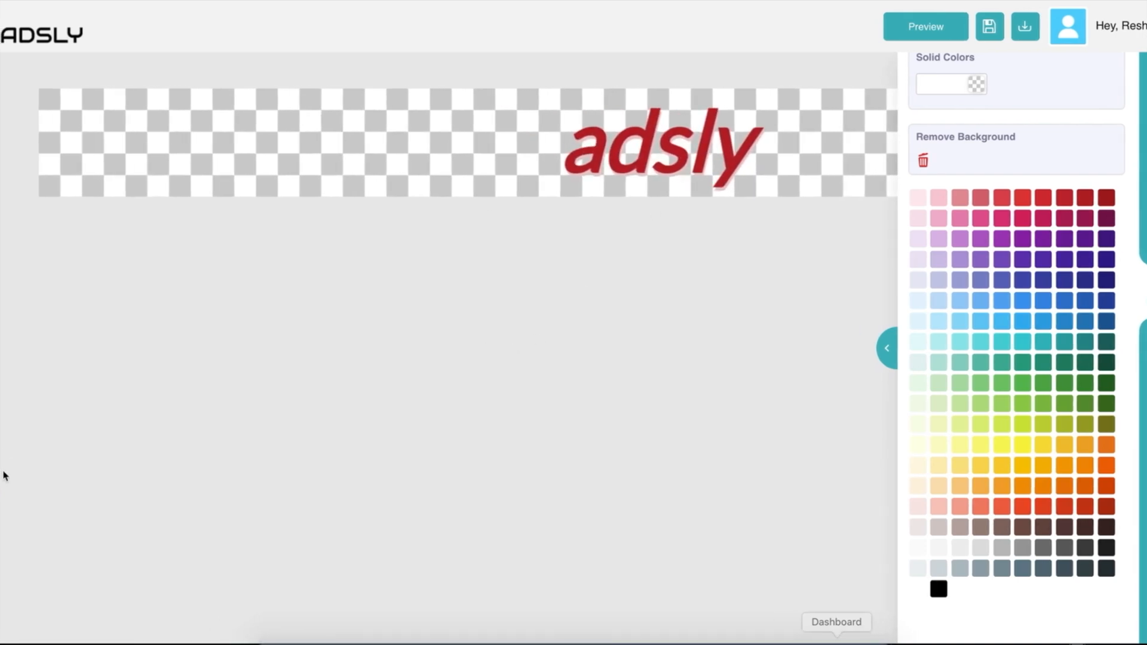
pyautogui.hotkey('ctrl', '-')
pyautogui.hotkey('ctrl', '-')
pyautogui.hotkey('ctrl', '-')
pyautogui.hotkey('ctrl', '-')
pyautogui.hotkey('ctrl', '-')
pyautogui.hotkey('ctrl', '-')
pyautogui.hotkey('ctrl', '-')
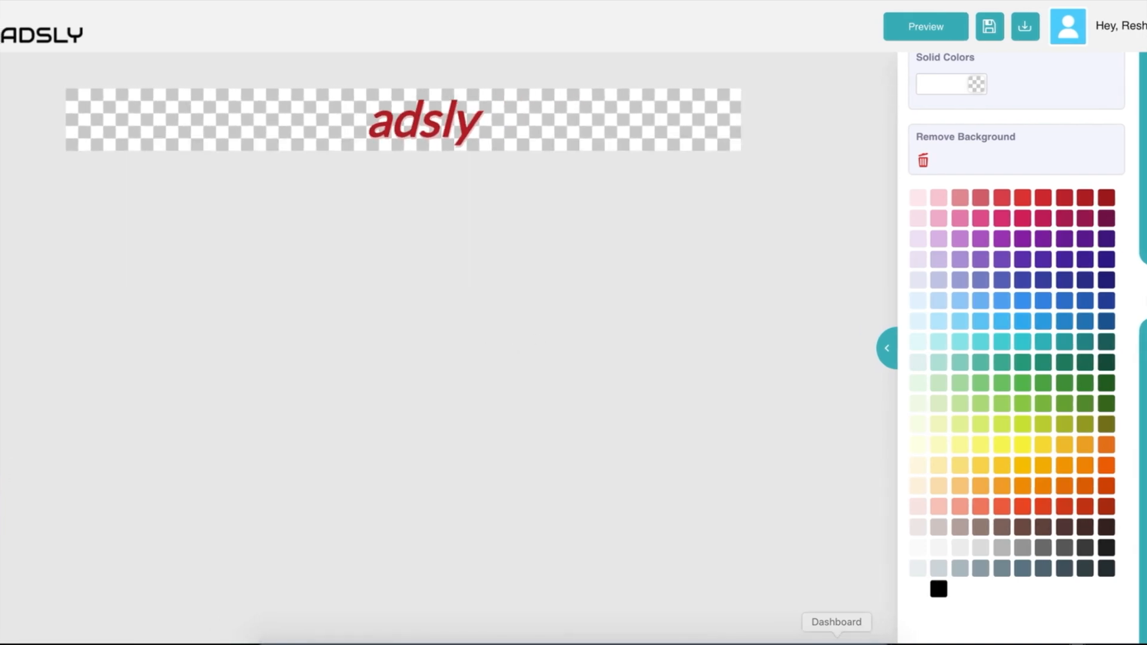
pyautogui.click(1144, 78)
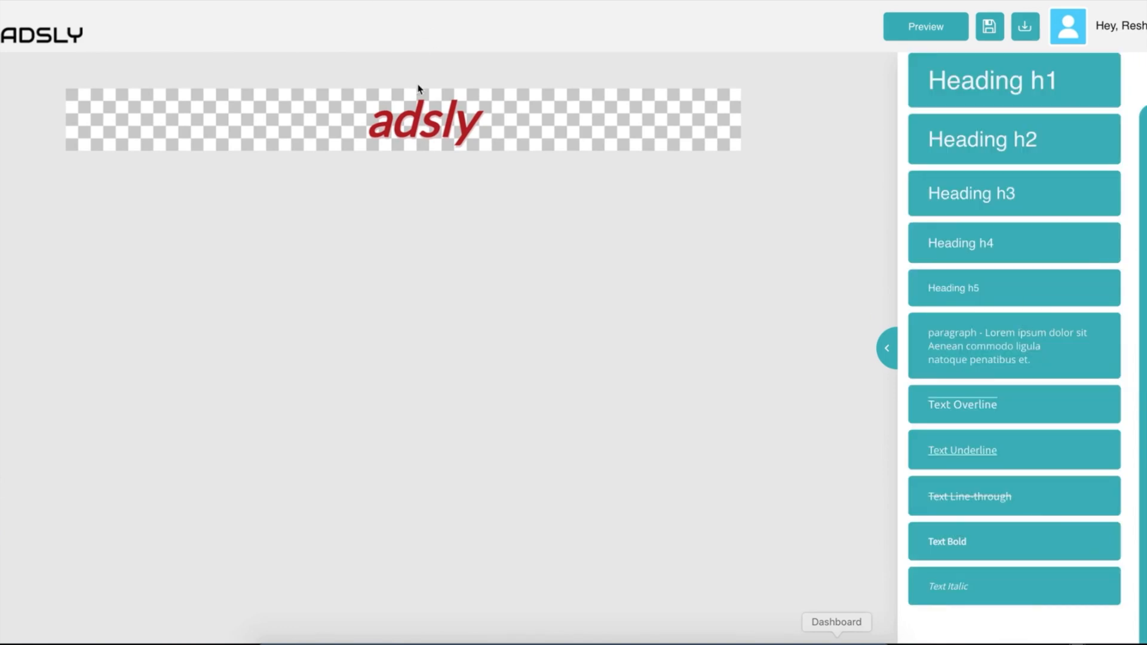
pyautogui.click(423, 115)
pyautogui.scroll(-3, 1126, 483)
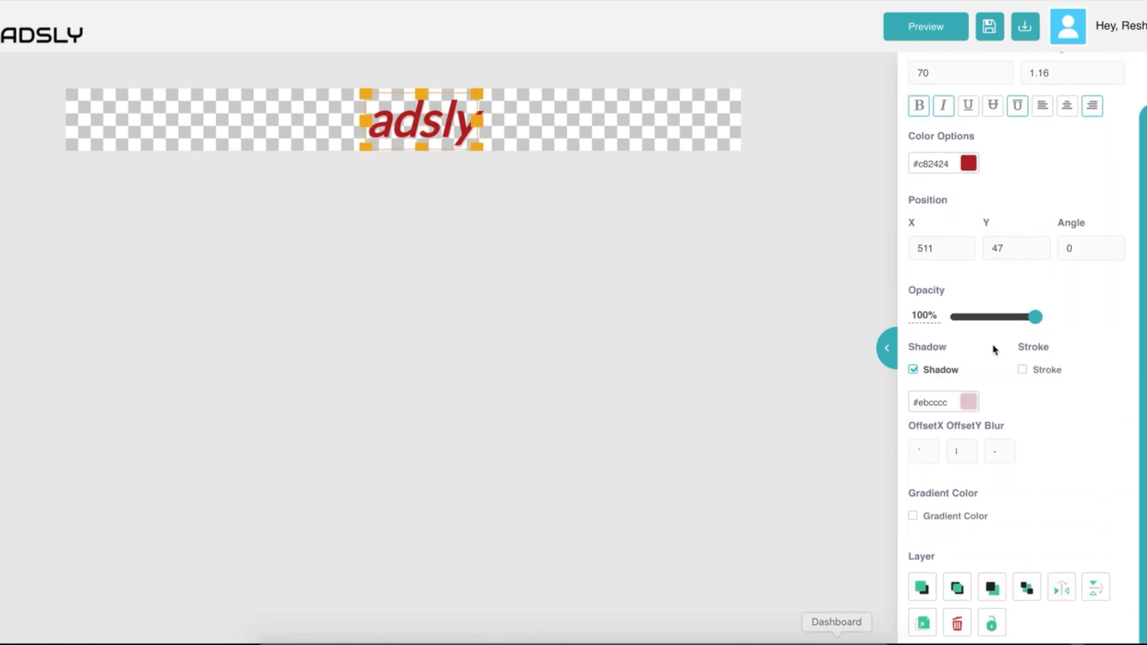
pyautogui.scroll(-2, 1011, 368)
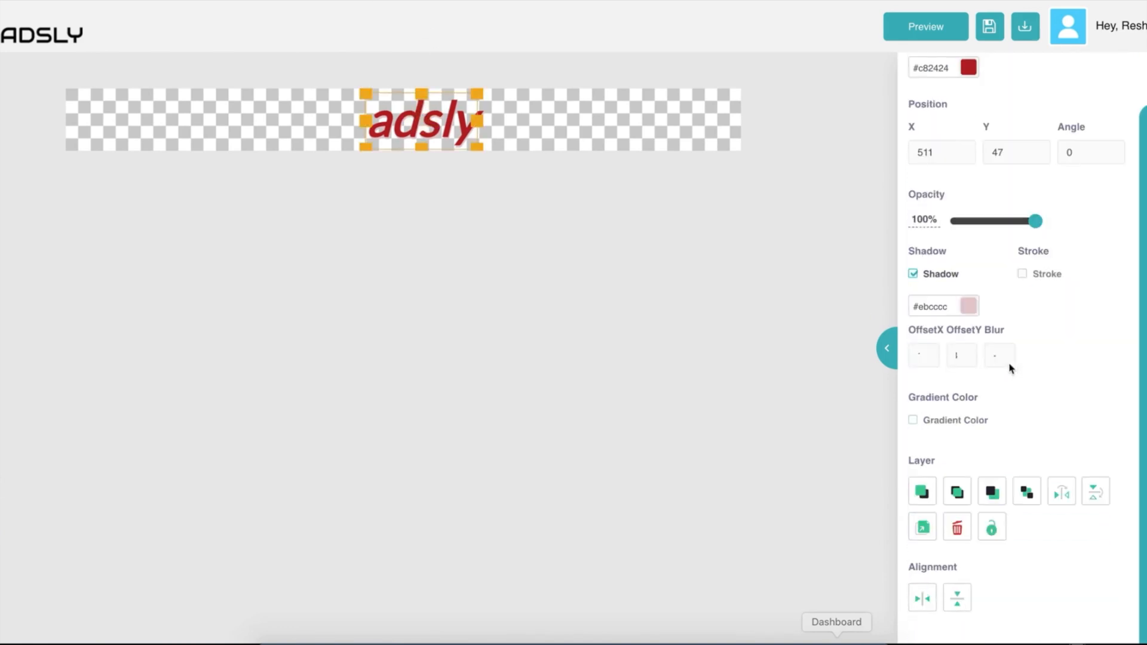
pyautogui.click(1022, 275)
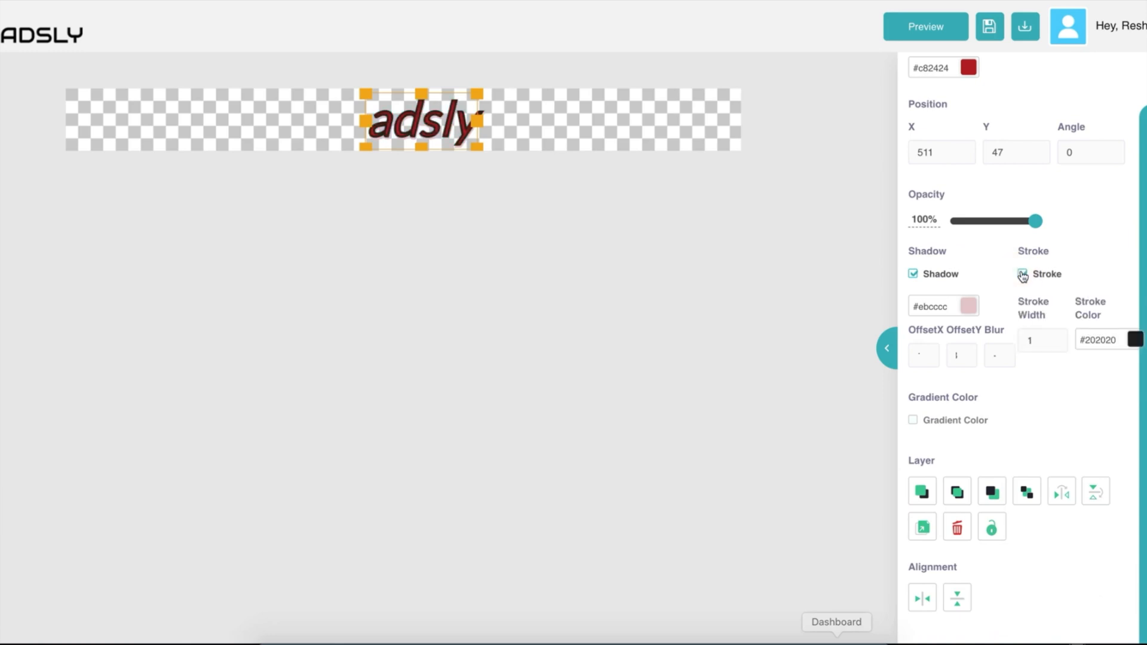
pyautogui.click(1140, 337)
pyautogui.click(1063, 401)
pyautogui.click(1022, 274)
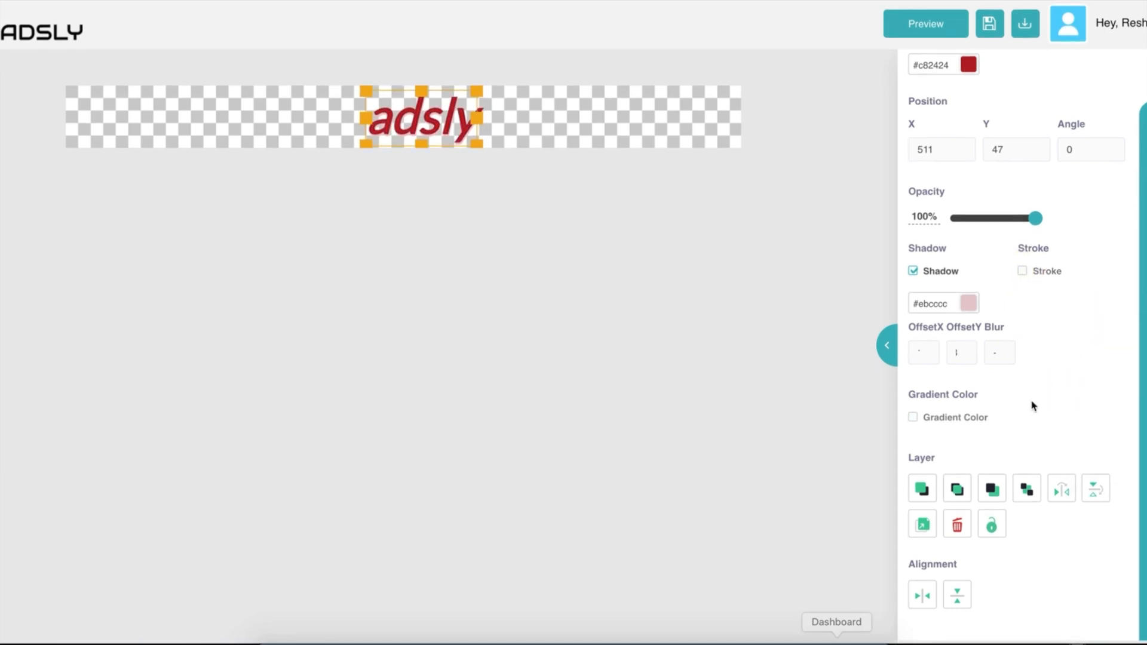
# Apply a #7d686f to #b7bfd9 gradient fill to the heading at 162%.
pyautogui.click(913, 420)
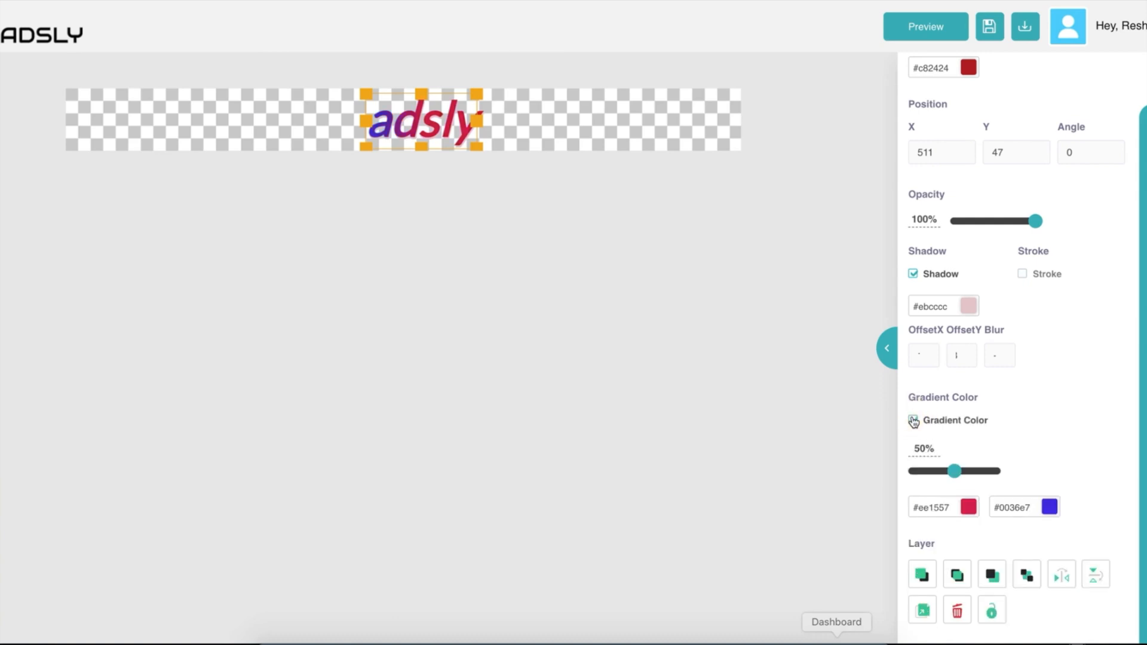
pyautogui.scroll(-2, 1056, 430)
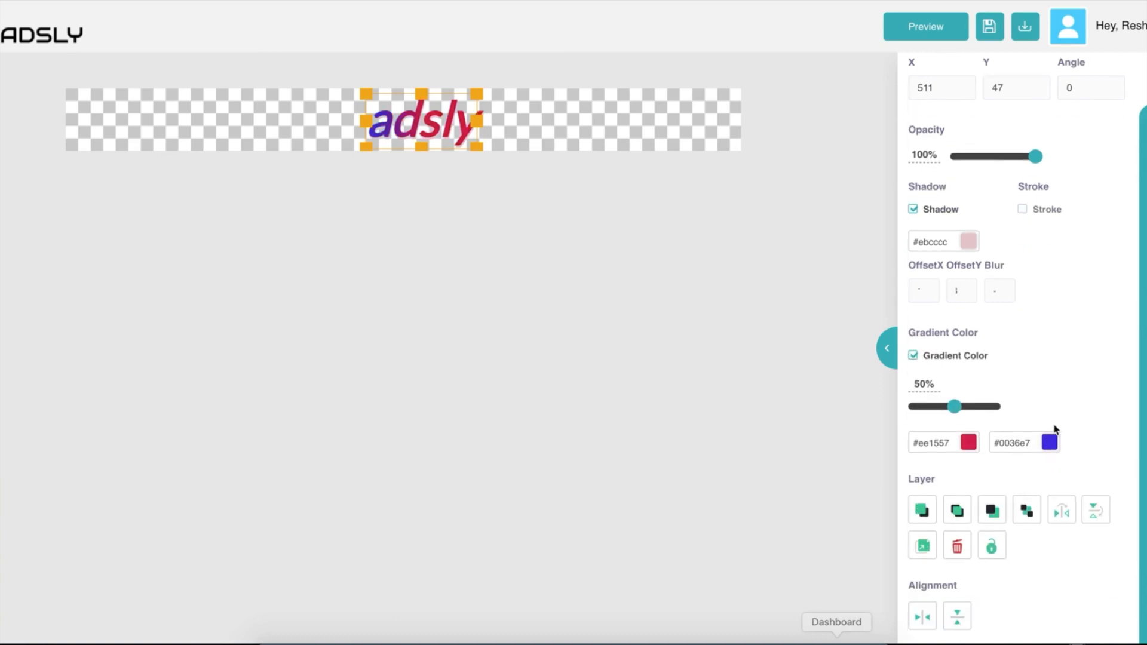
pyautogui.click(968, 424)
pyautogui.moveTo(1044, 481); pyautogui.dragTo(939, 525)
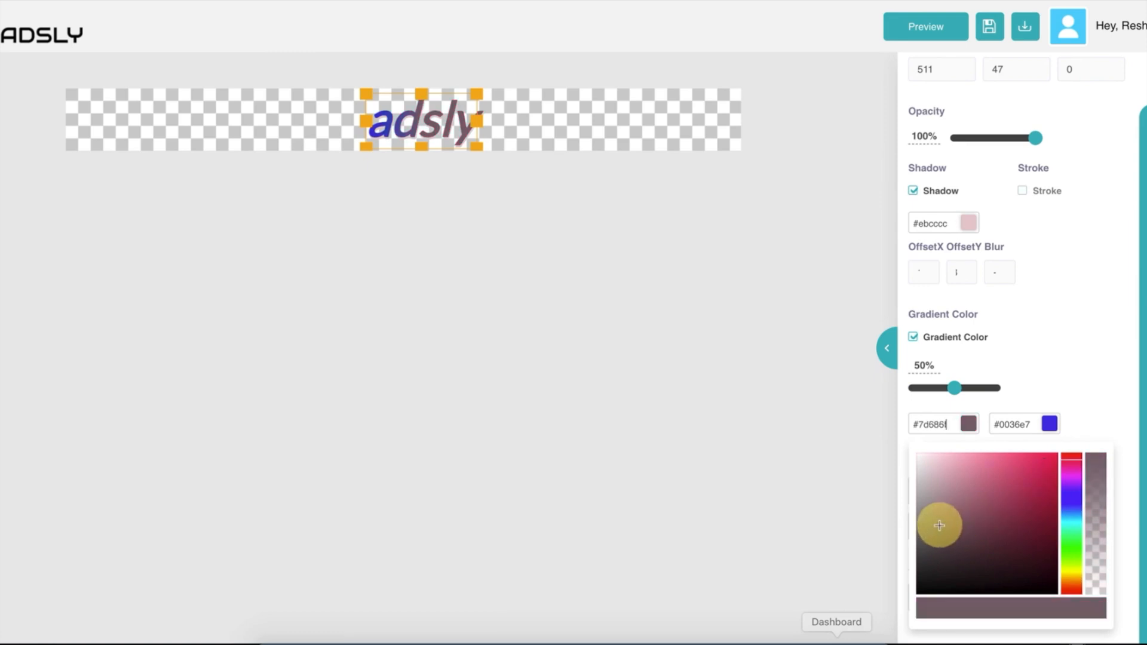
pyautogui.click(1050, 424)
pyautogui.click(1019, 473)
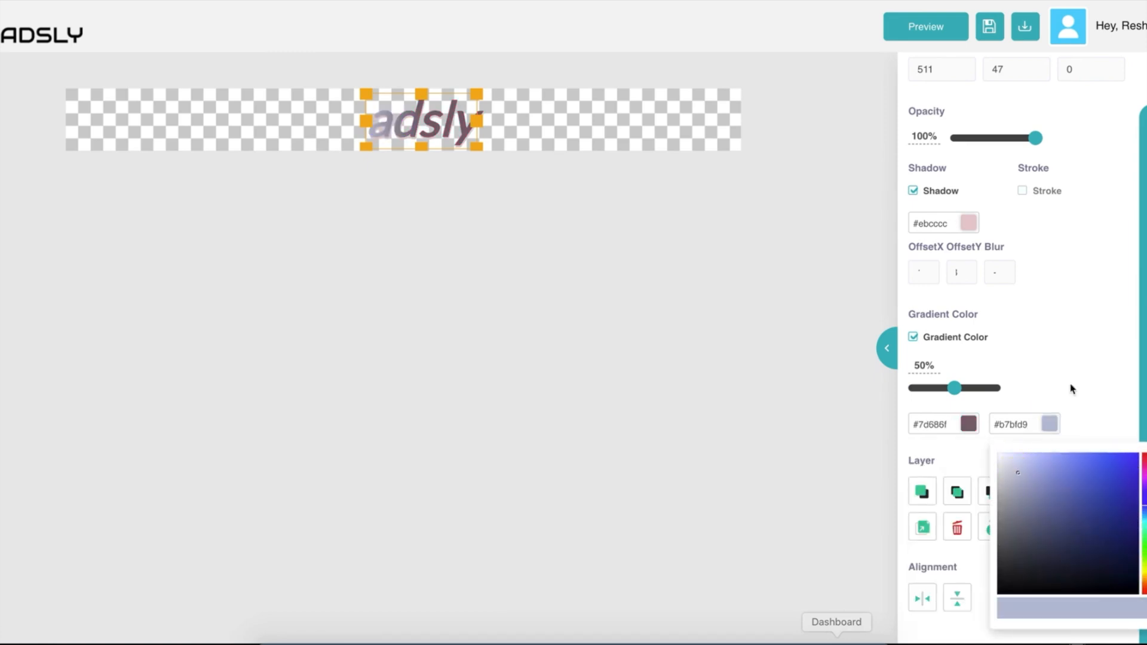
pyautogui.click(1077, 366)
pyautogui.moveTo(954, 388)
pyautogui.mouseDown()
pyautogui.moveTo(975, 389)
pyautogui.moveTo(951, 389)
pyautogui.mouseUp()
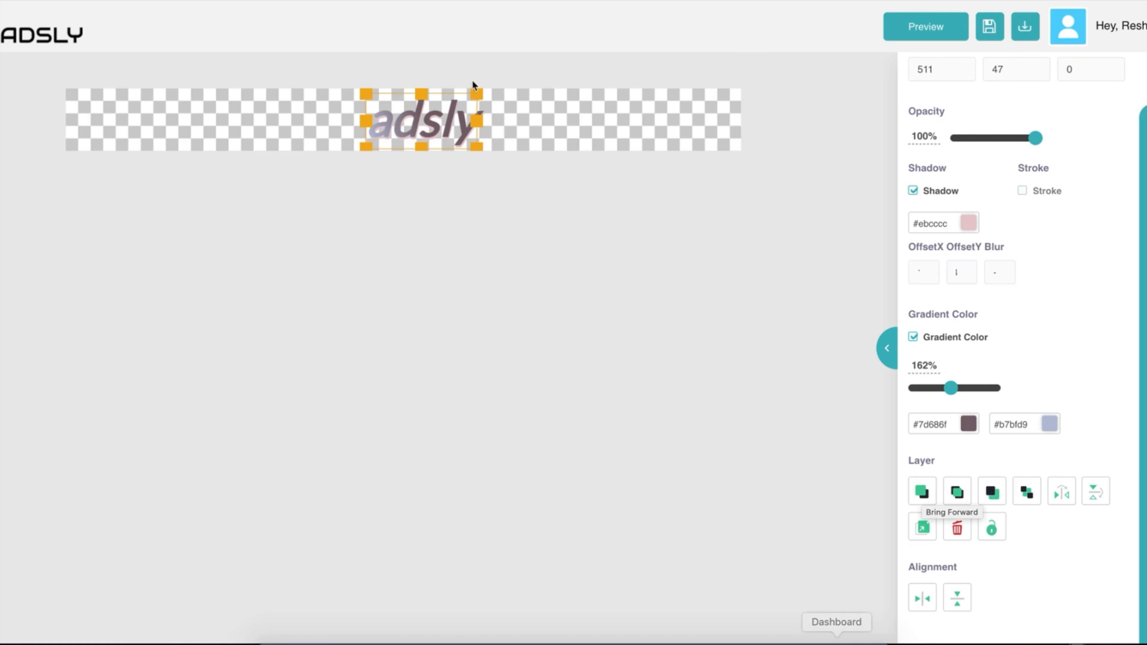
# Move the heading to X 459, Y 11, then try horizontal and vertical flips and revert both.
pyautogui.click(545, 130)
pyautogui.click(411, 117)
pyautogui.moveTo(399, 113); pyautogui.dragTo(419, 113)
pyautogui.scroll(-5, 1015, 406)
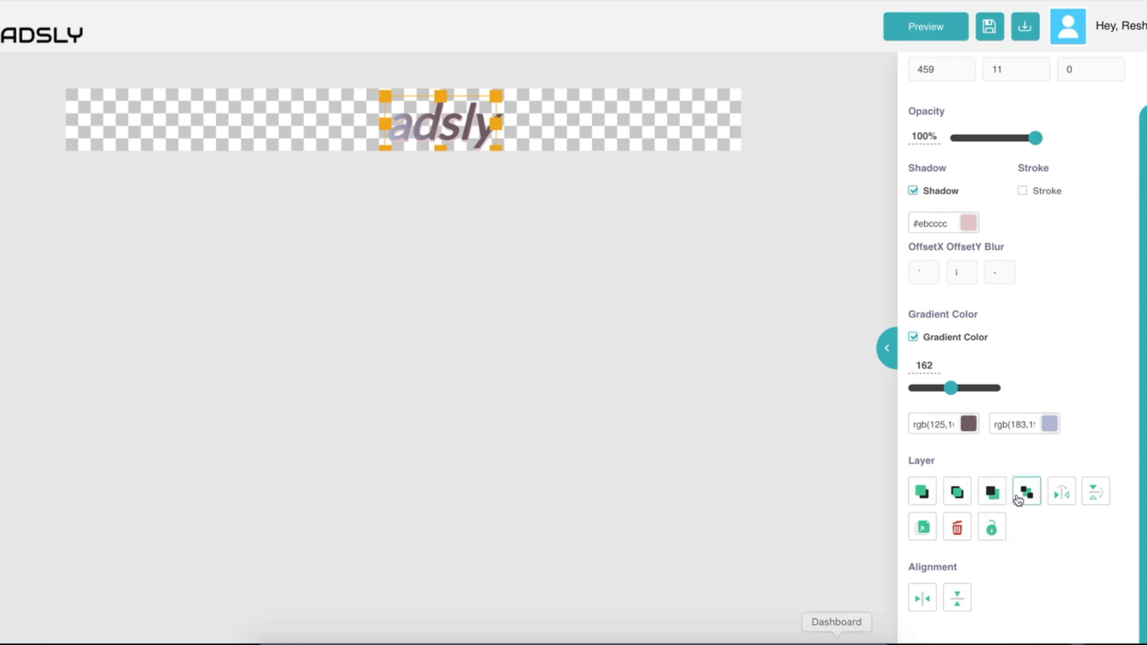
pyautogui.click(1062, 495)
pyautogui.click(1062, 496)
pyautogui.click(1093, 497)
pyautogui.click(1093, 497)
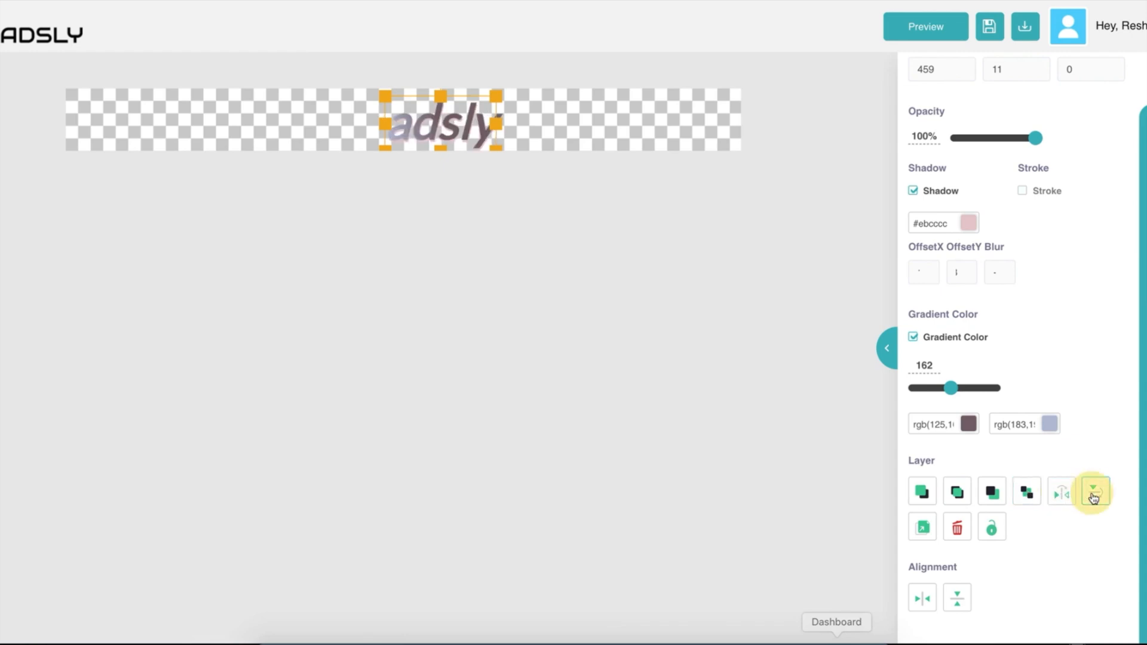
# Replace the old heading with a new Heading h1 reading 'adsly'.
pyautogui.click(921, 530)
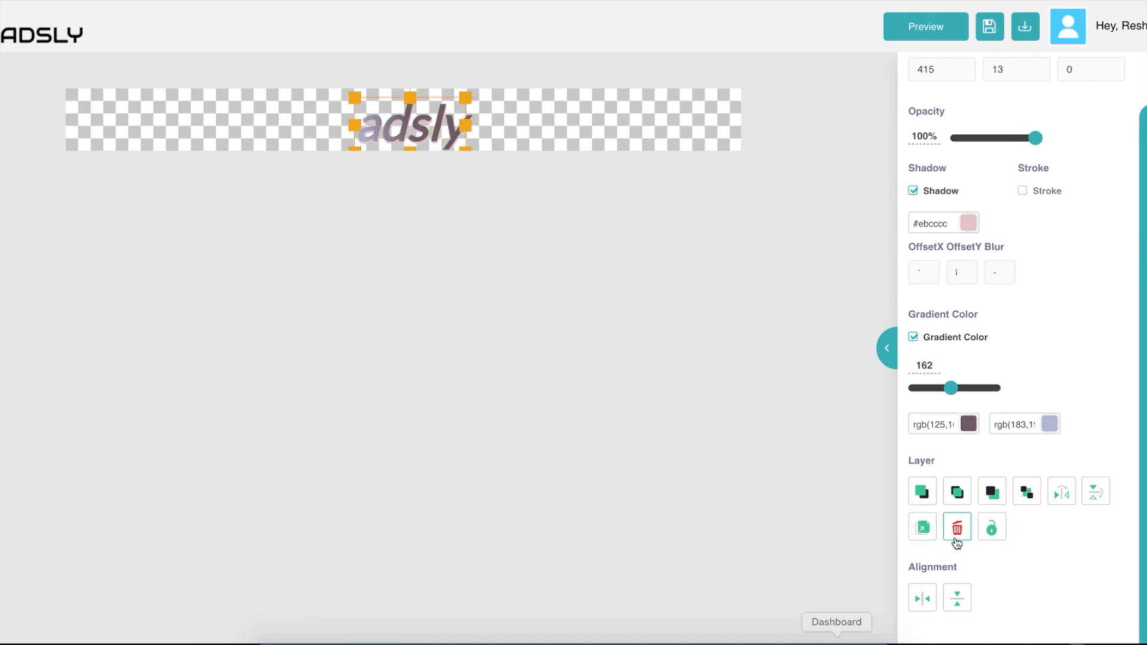
pyautogui.click(959, 531)
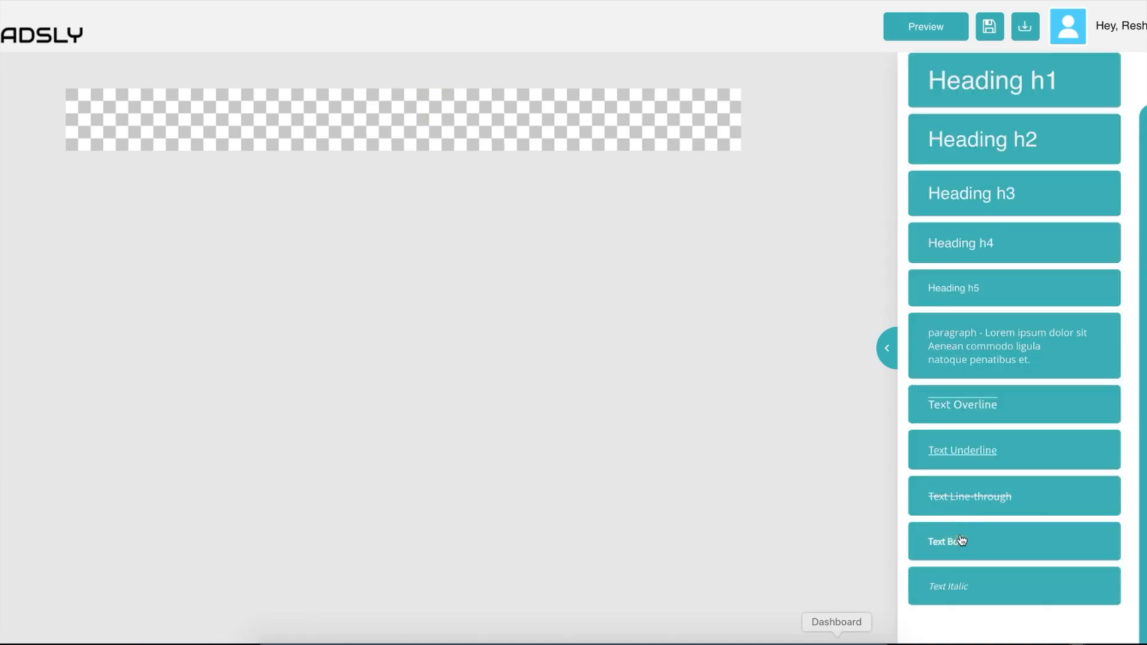
pyautogui.click(990, 83)
pyautogui.doubleClick(456, 114)
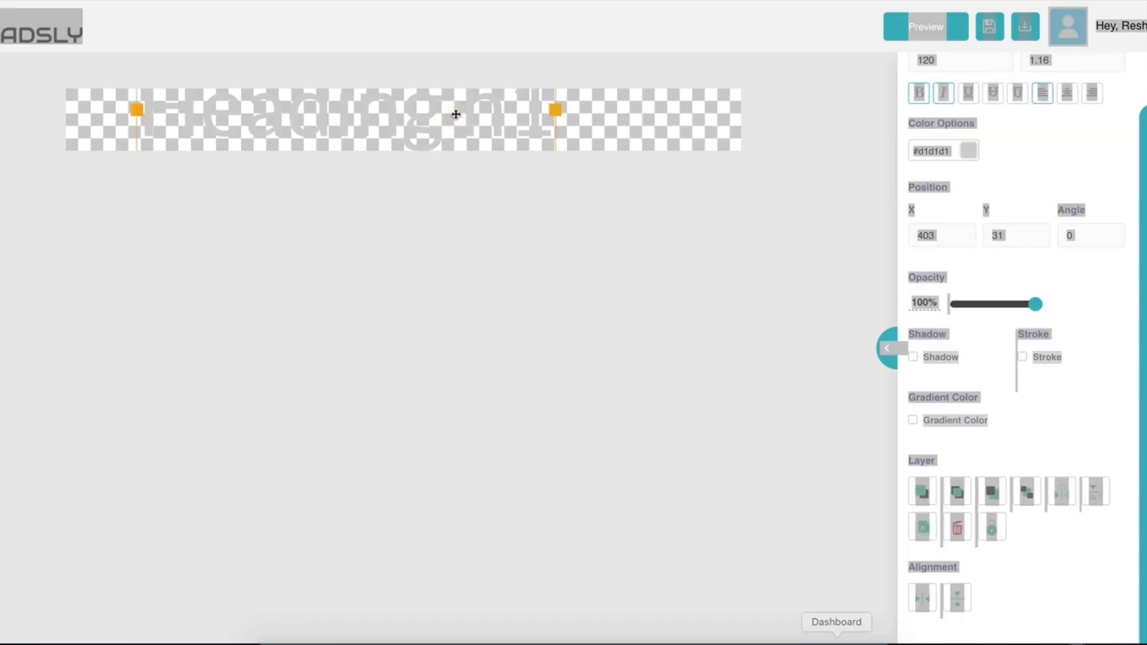
pyautogui.tripleClick(399, 111)
pyautogui.write('adsly')
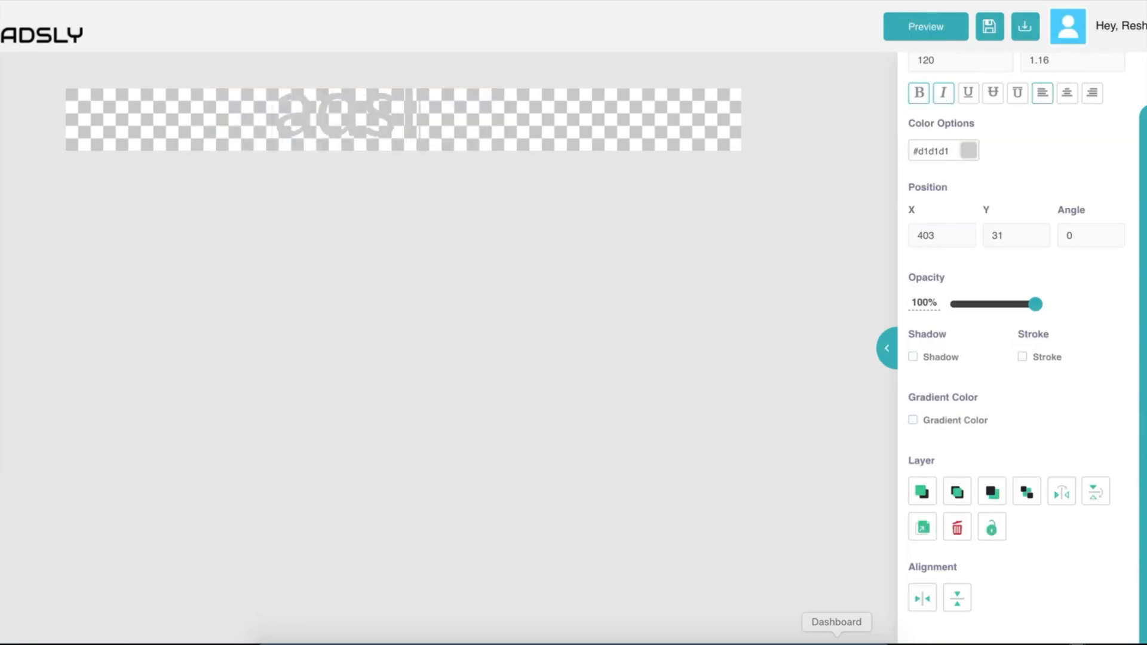
# Colour the adsly heading near-black #180404 and set its size to 80.
pyautogui.press('super+z')
pyautogui.press('super+a')
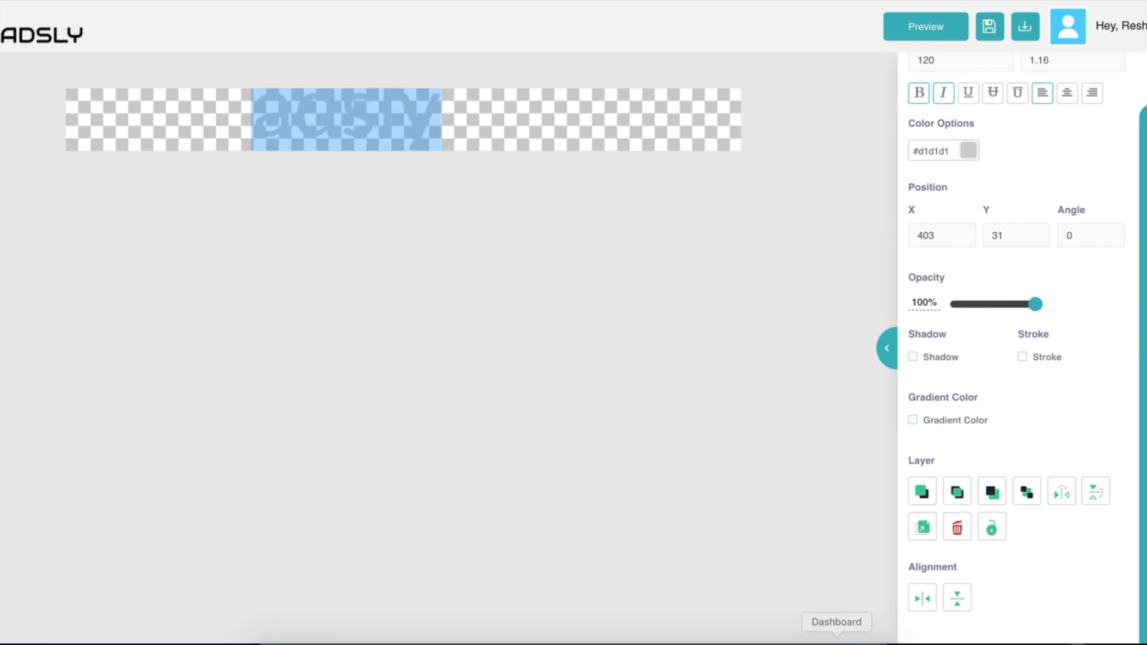
pyautogui.click(968, 149)
pyautogui.click(1034, 307)
pyautogui.click(1020, 123)
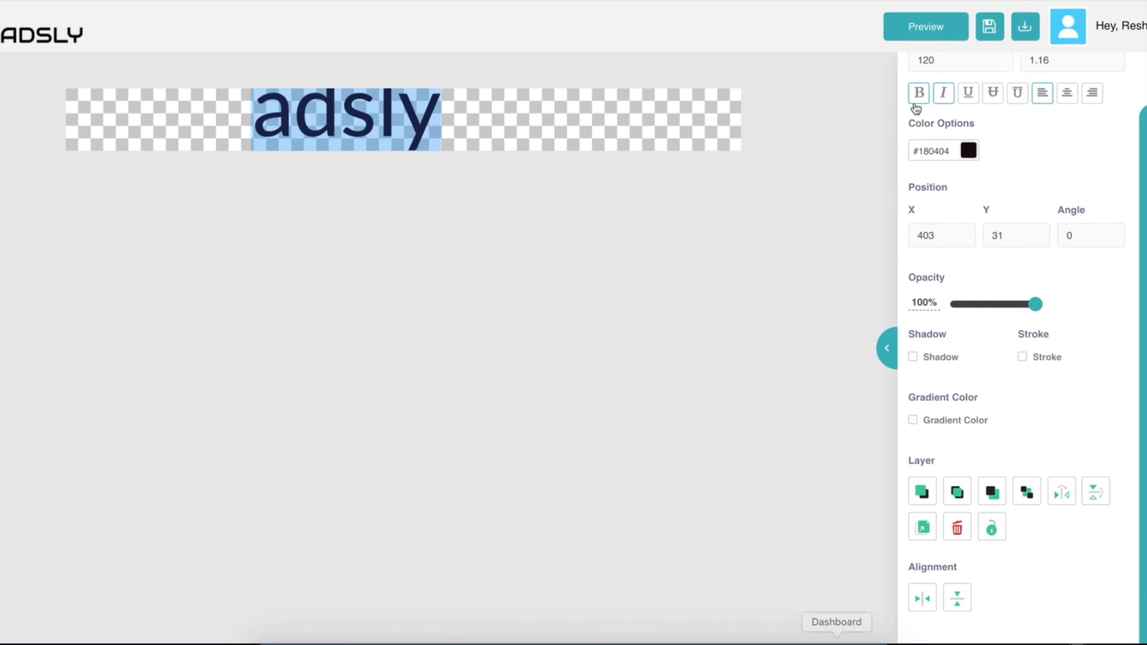
pyautogui.scroll(3, 916, 108)
pyautogui.click(927, 237)
pyautogui.press('BackSpace')
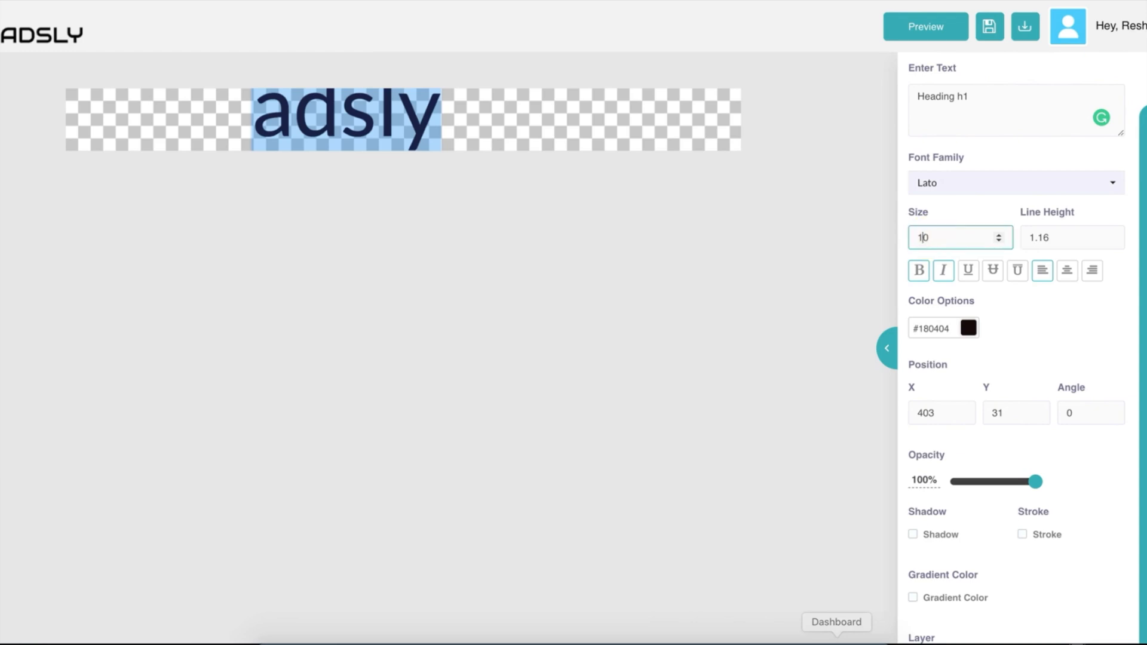
# Move the adsly heading slightly right and down on the banner.
pyautogui.click(495, 122)
pyautogui.moveTo(371, 121); pyautogui.dragTo(417, 131)
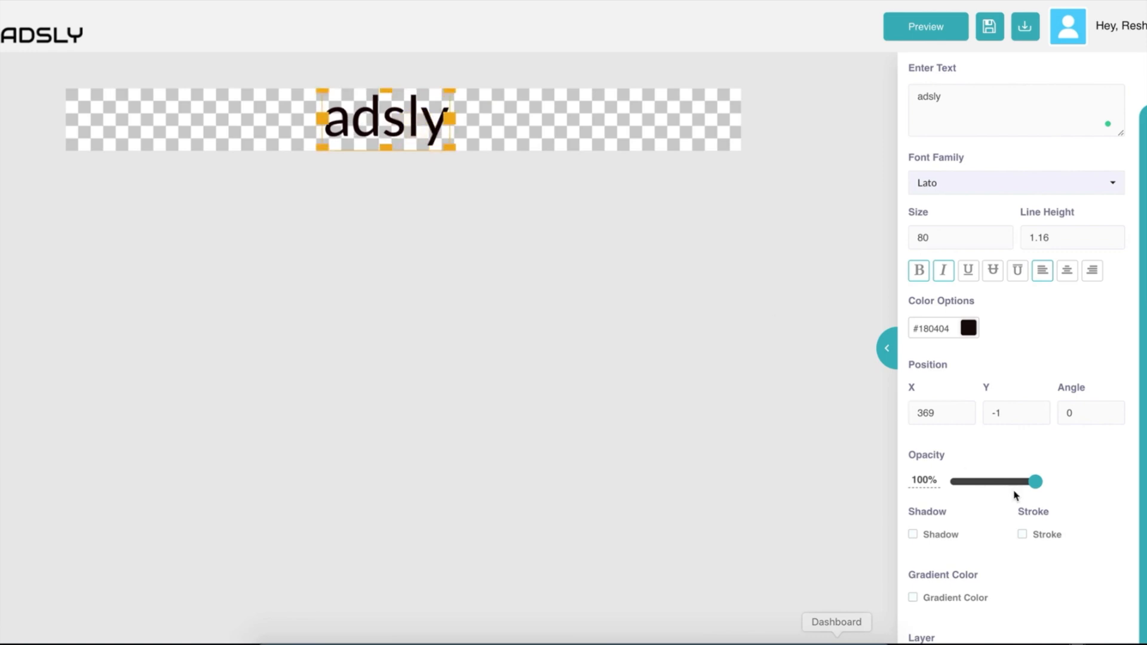
pyautogui.scroll(-3, 1014, 492)
pyautogui.click(546, 113)
pyautogui.click(368, 117)
pyautogui.click(674, 117)
# Drag the adsly heading back to the left and reselect it.
pyautogui.click(381, 120)
pyautogui.moveTo(381, 120); pyautogui.dragTo(158, 130)
pyautogui.click(351, 122)
pyautogui.click(522, 117)
pyautogui.click(370, 116)
pyautogui.moveTo(371, 116); pyautogui.dragTo(276, 115)
pyautogui.click(566, 144)
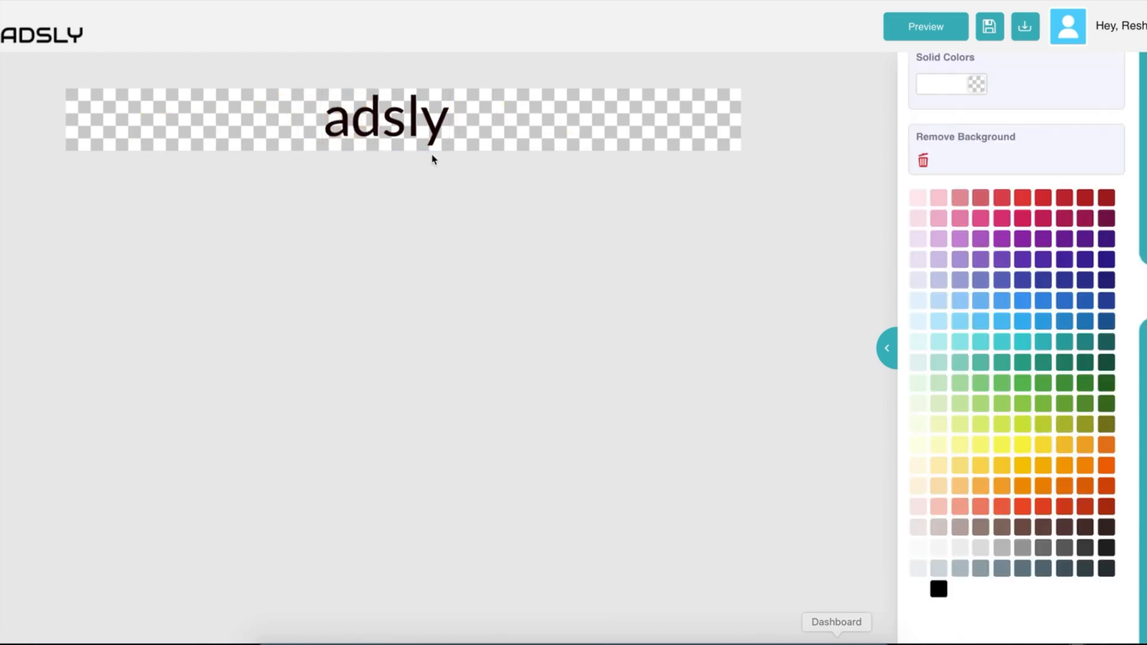
pyautogui.click(409, 123)
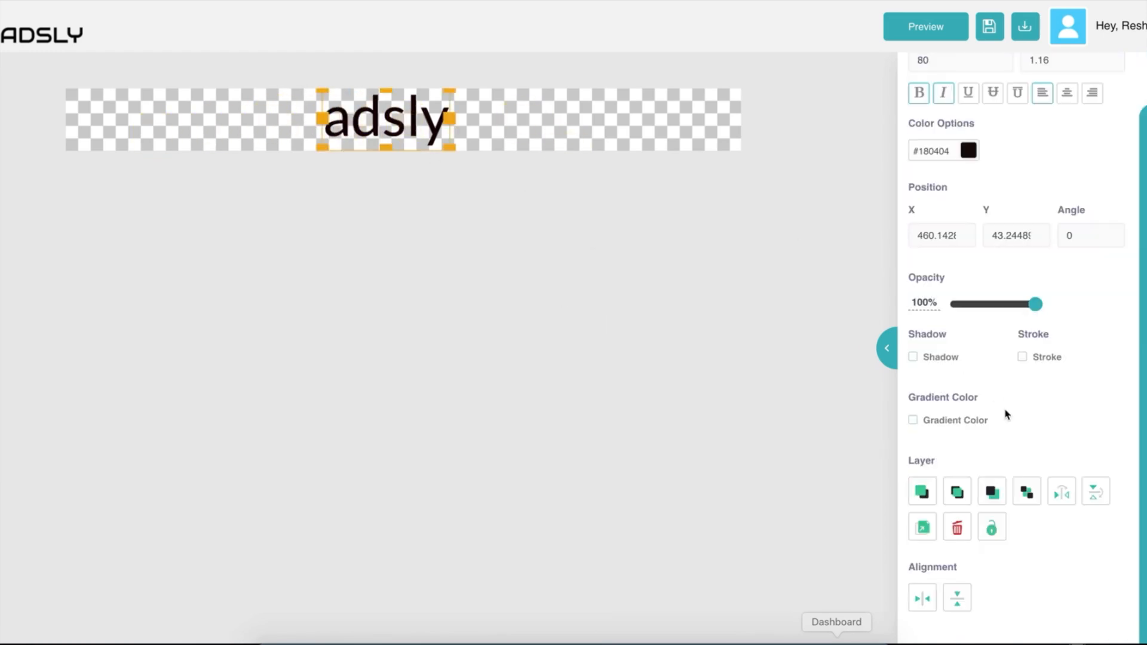
# Centre the heading horizontally and vertically on the banner.
pyautogui.click(923, 605)
pyautogui.click(960, 601)
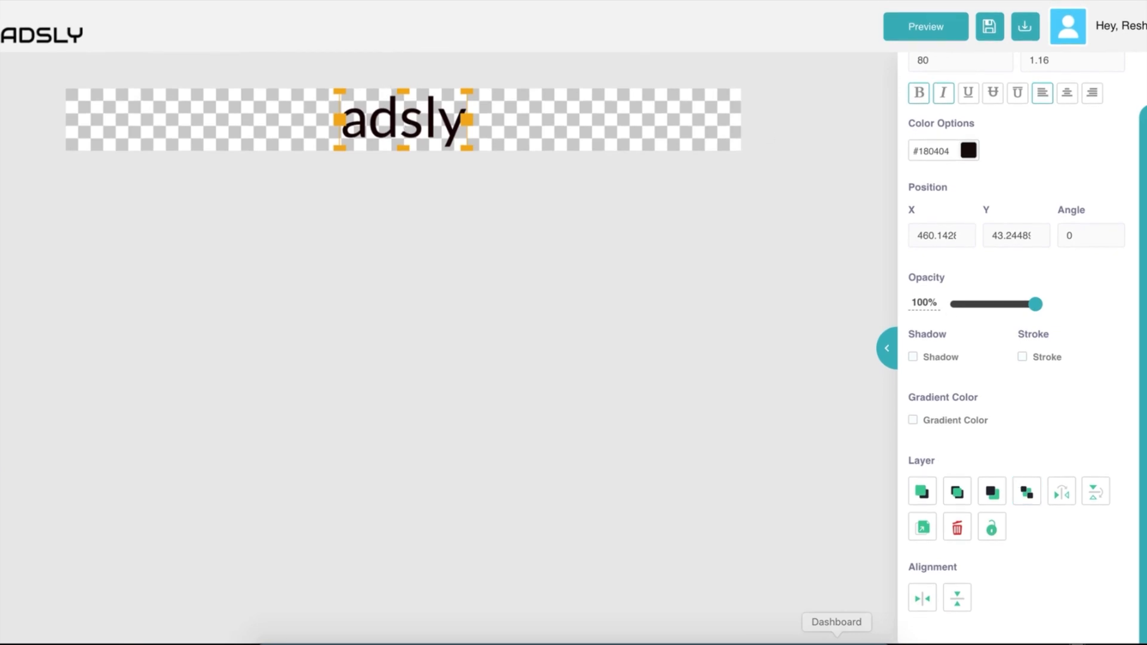
pyautogui.click(1143, 130)
# Browse the Dividers, Abstract, Badges, Ecommerce, Arrow and Banners element sets.
pyautogui.scroll(10, 1028, 141)
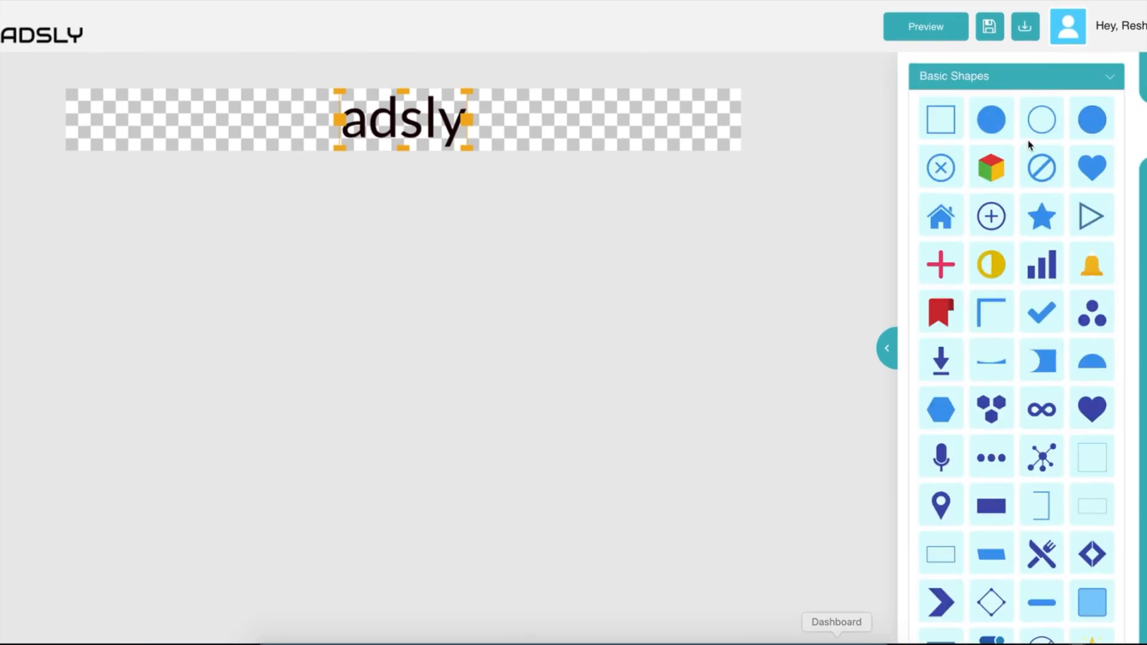
pyautogui.scroll(-10, 981, 270)
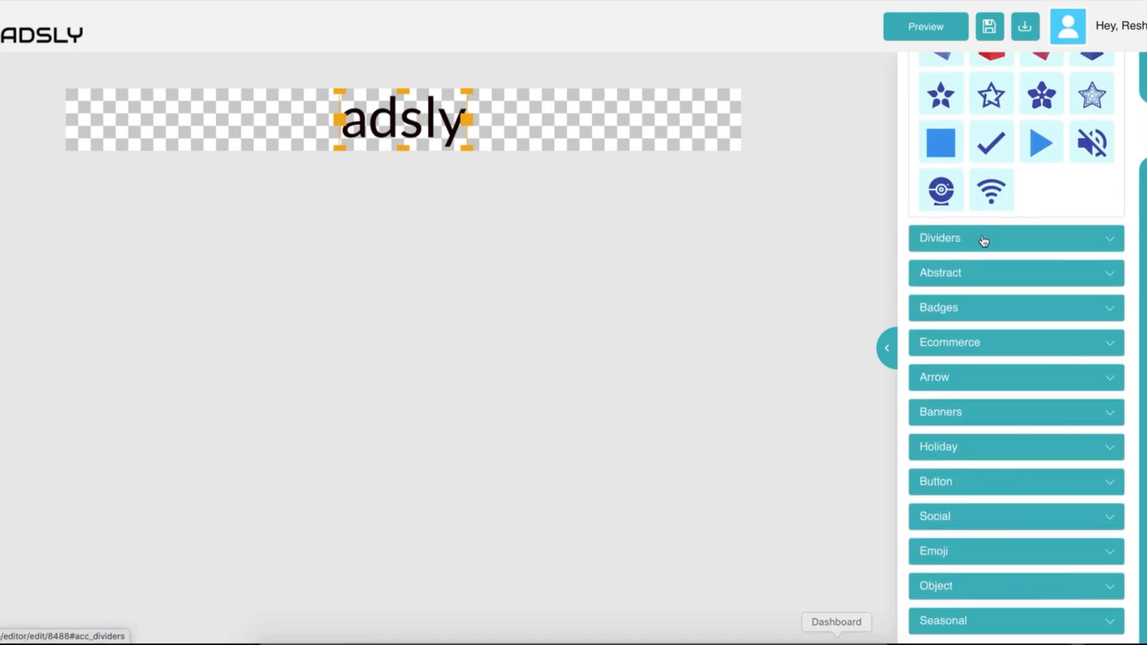
pyautogui.click(984, 237)
pyautogui.scroll(-3, 987, 322)
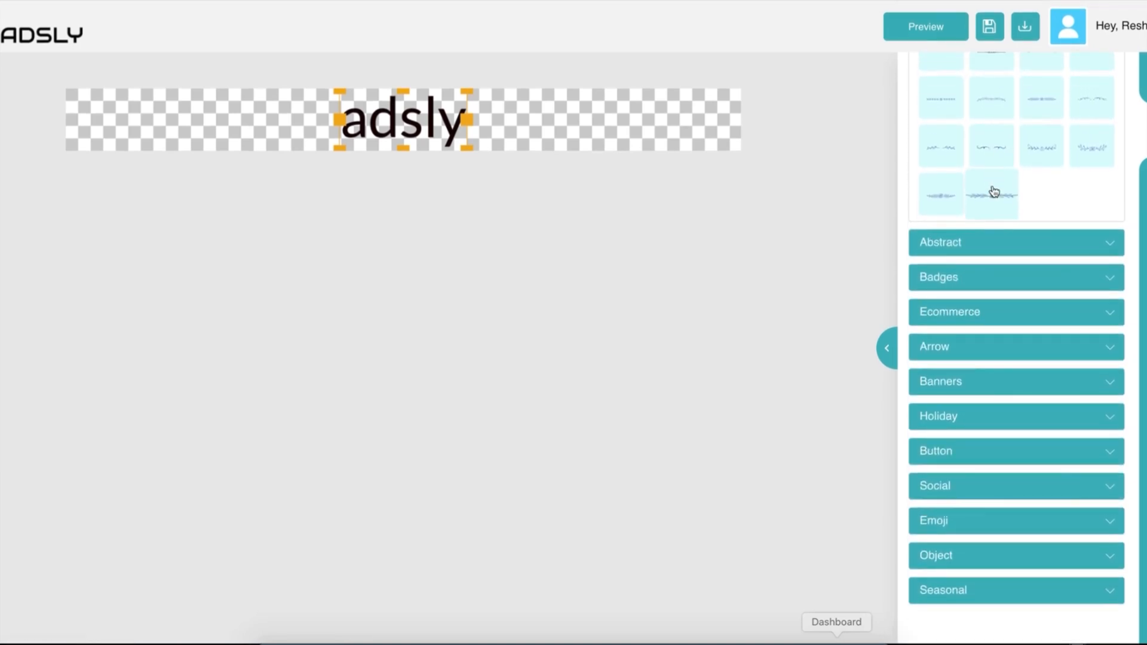
pyautogui.click(989, 239)
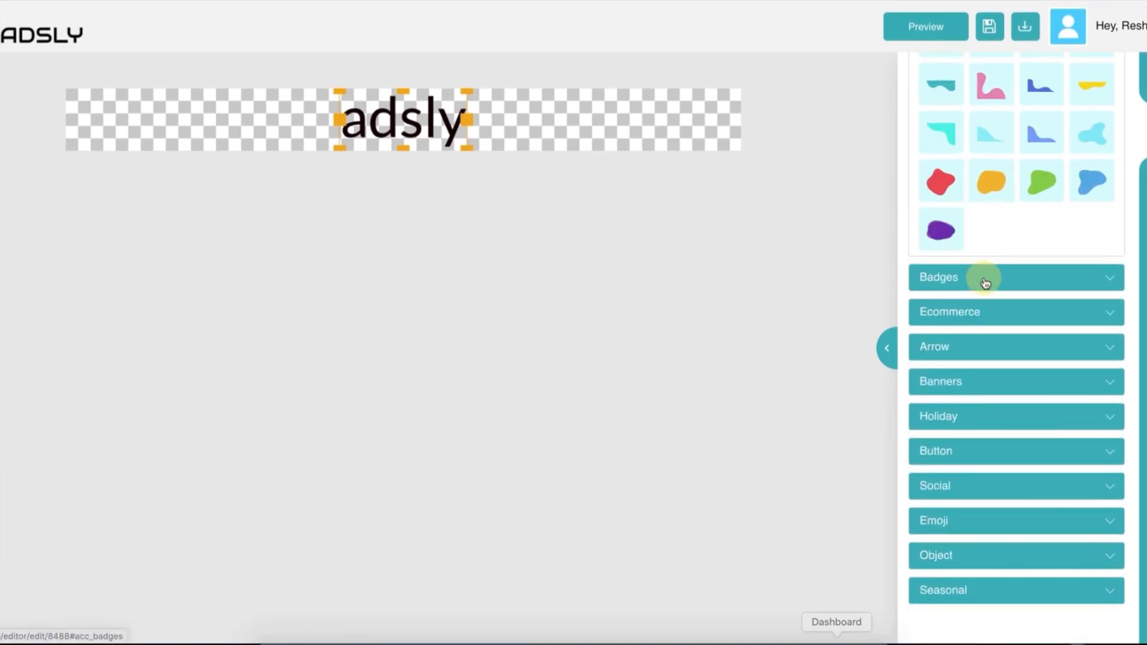
pyautogui.click(984, 276)
pyautogui.scroll(-8, 986, 283)
pyautogui.click(981, 335)
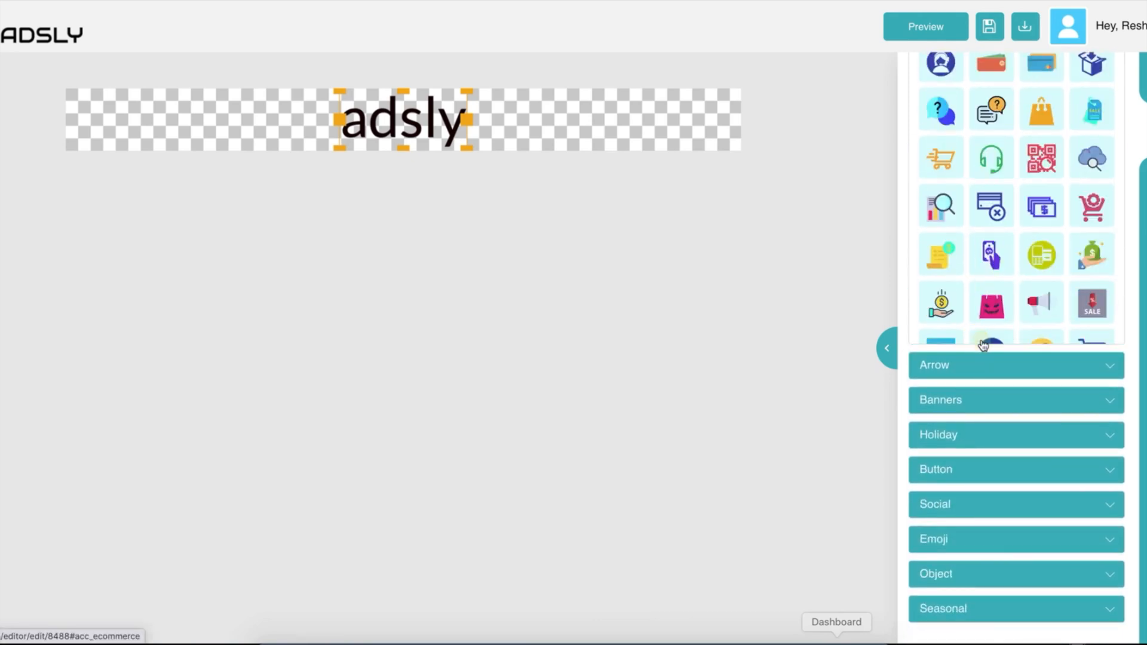
pyautogui.click(982, 347)
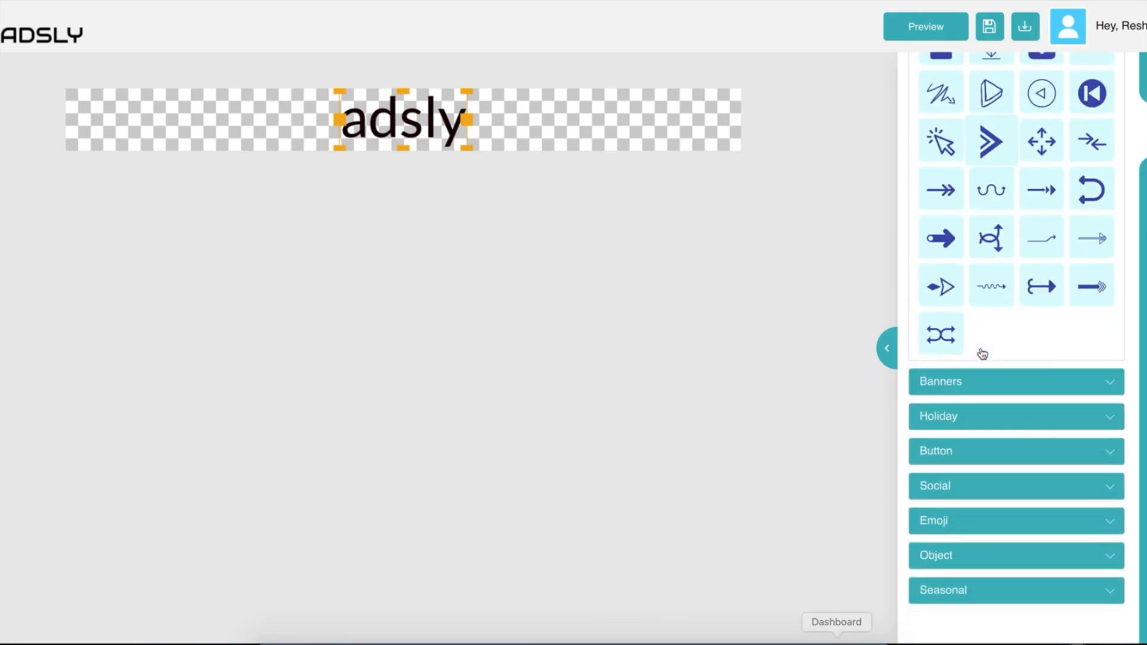
pyautogui.scroll(6, 983, 353)
pyautogui.scroll(-13, 983, 352)
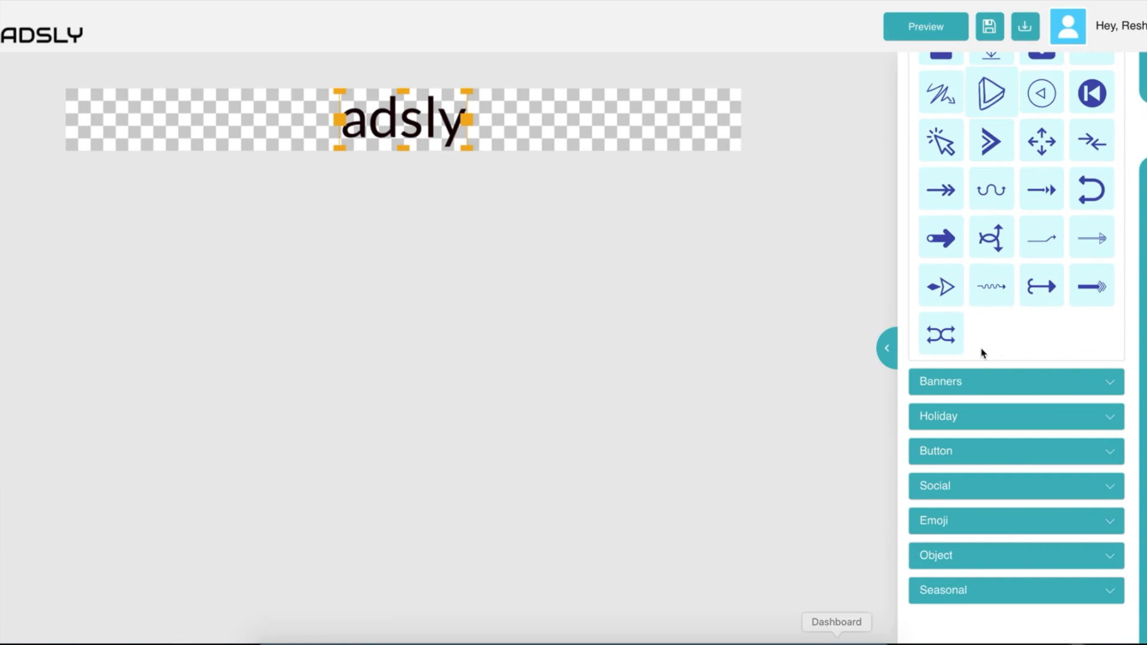
pyautogui.click(1025, 381)
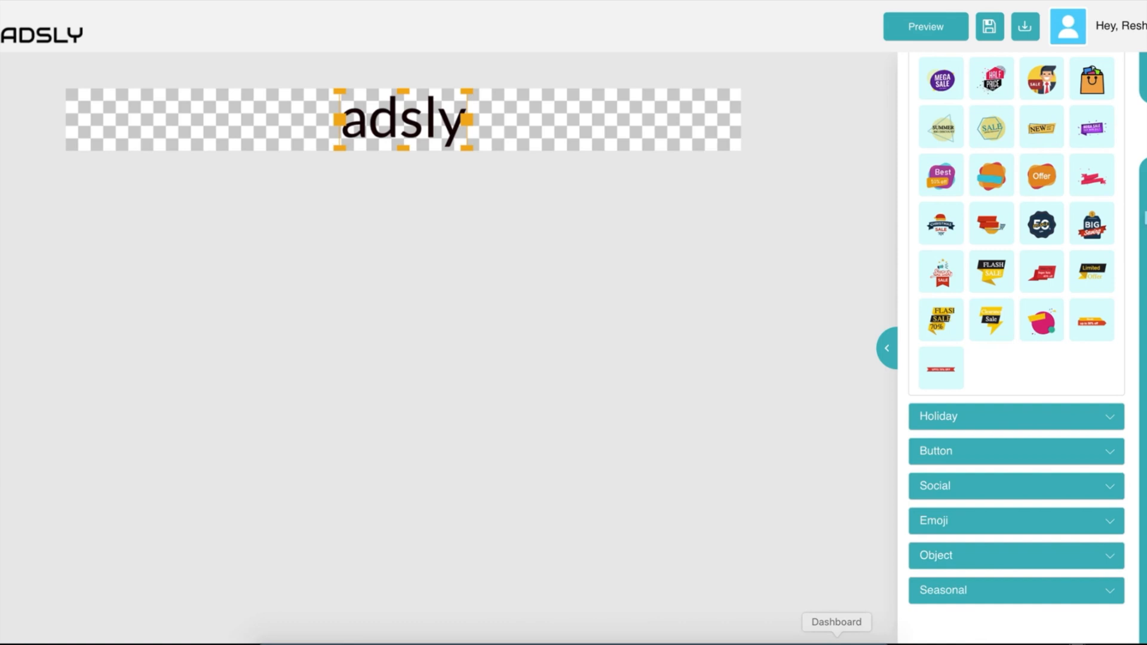
# Browse the Buy, Buy Now Button, Christmas and Growth illustrations, then open Upload Image.
pyautogui.click(1144, 190)
pyautogui.click(993, 74)
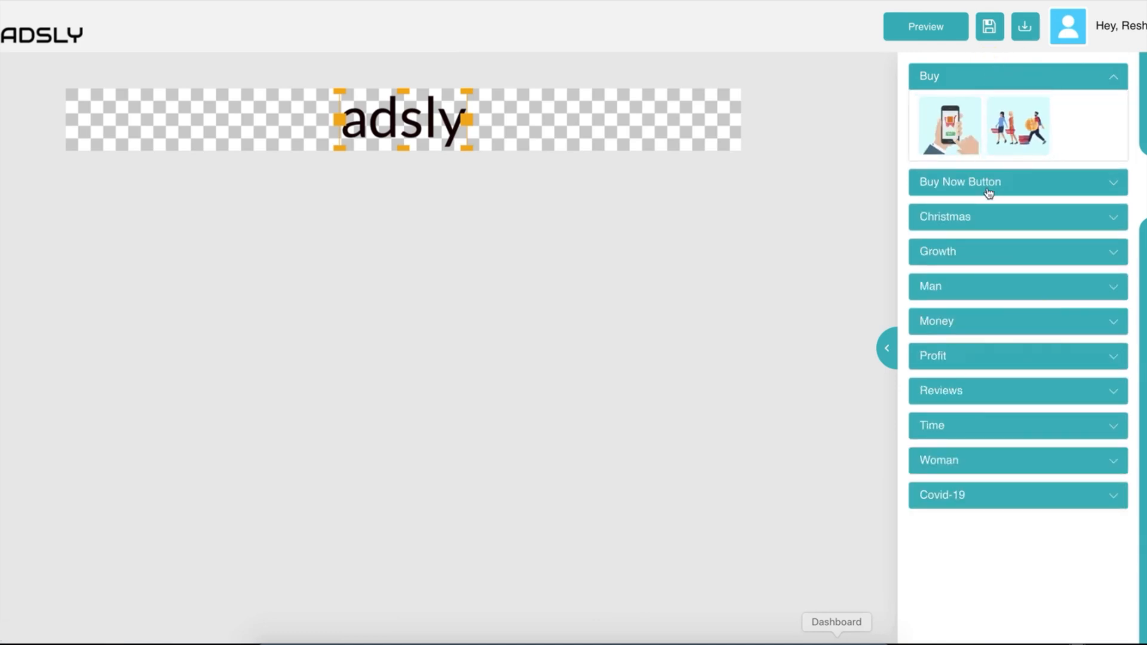
pyautogui.click(981, 183)
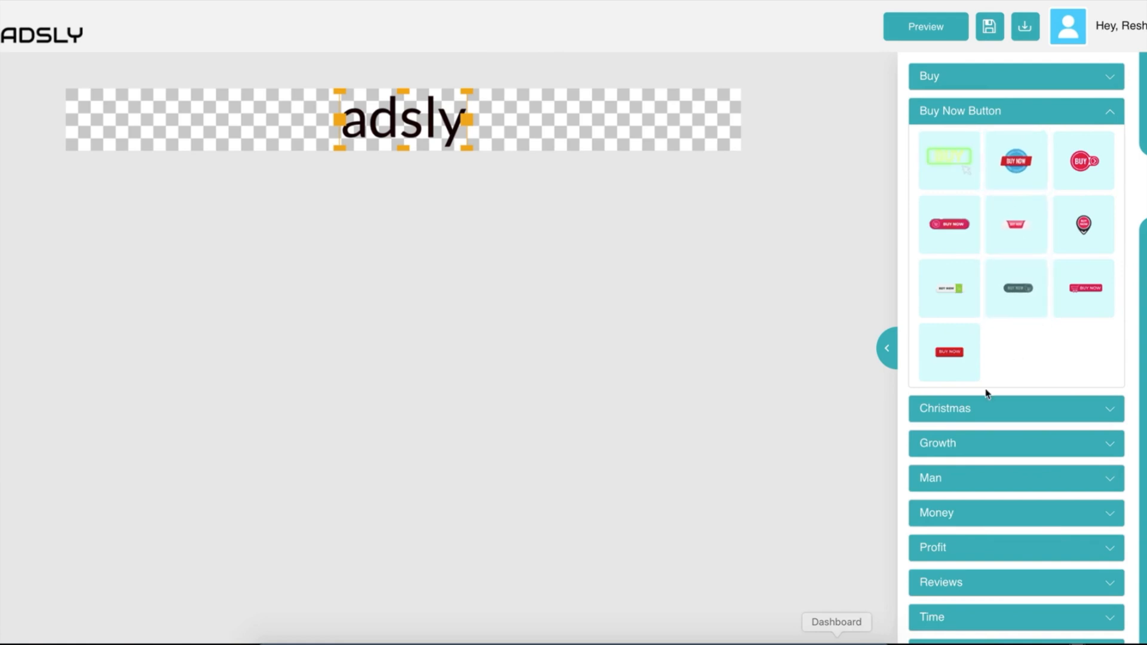
pyautogui.click(986, 410)
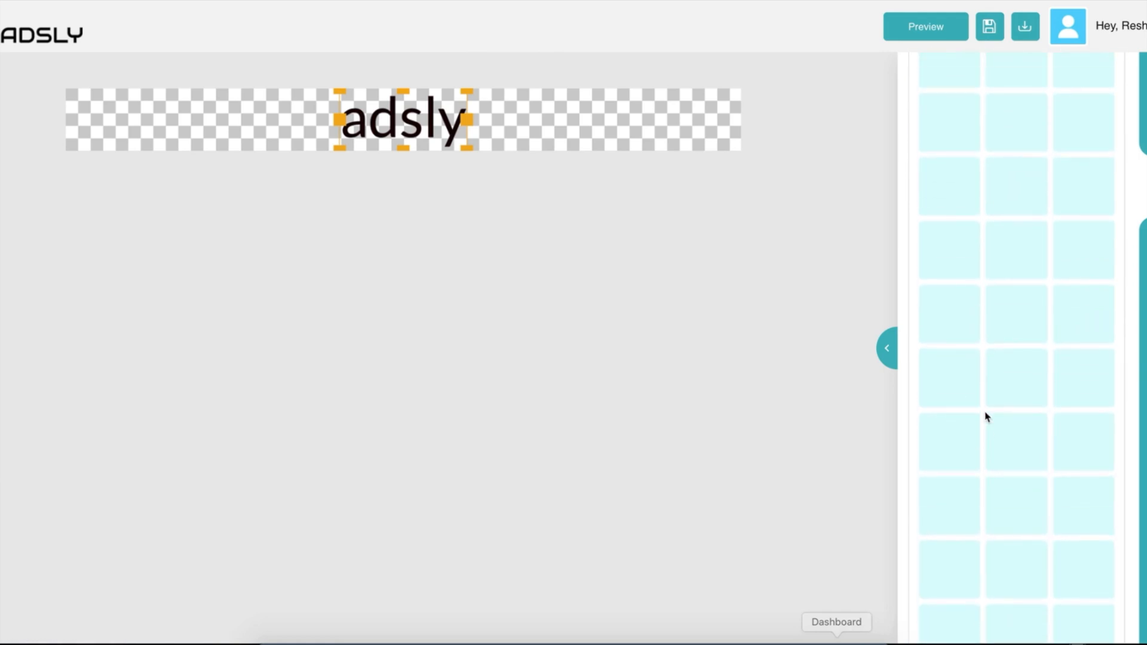
pyautogui.scroll(-5, 986, 414)
pyautogui.click(988, 340)
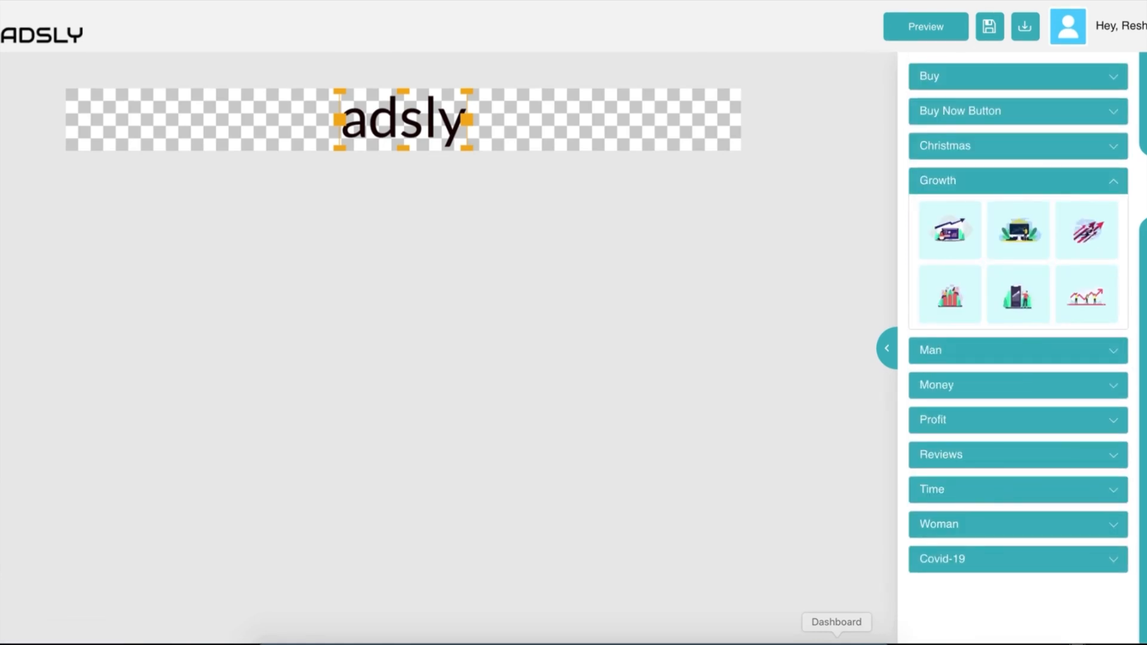
pyautogui.click(1144, 242)
# Upload entrepreneur.png from the computer into the ad.
pyautogui.click(1051, 174)
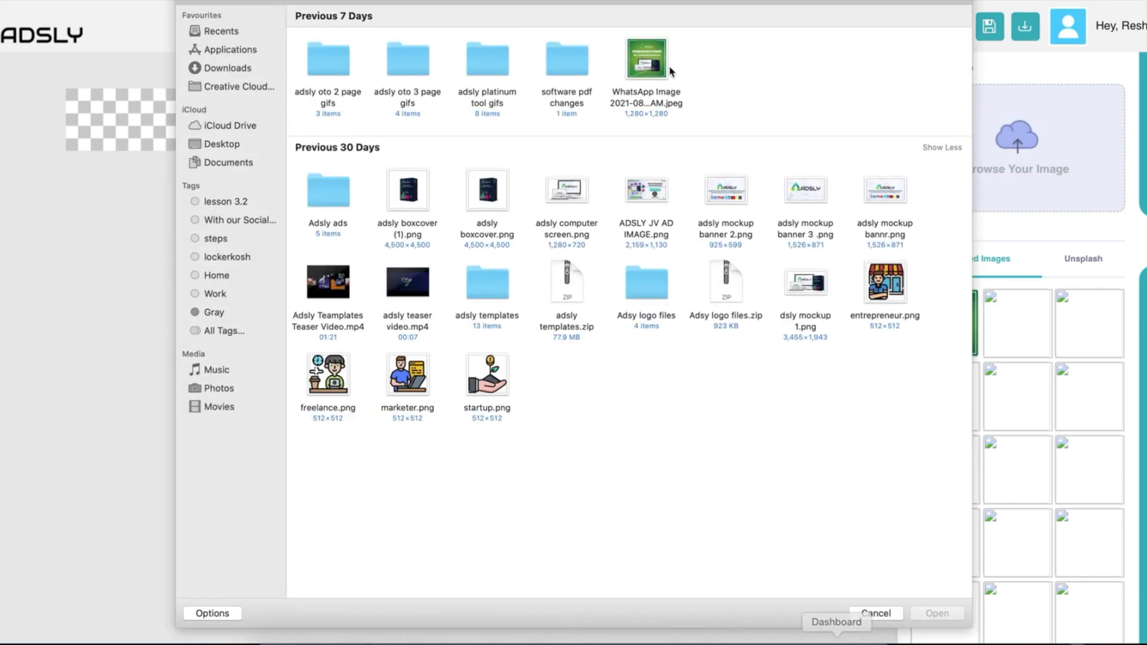
pyautogui.click(656, 69)
pyautogui.click(880, 293)
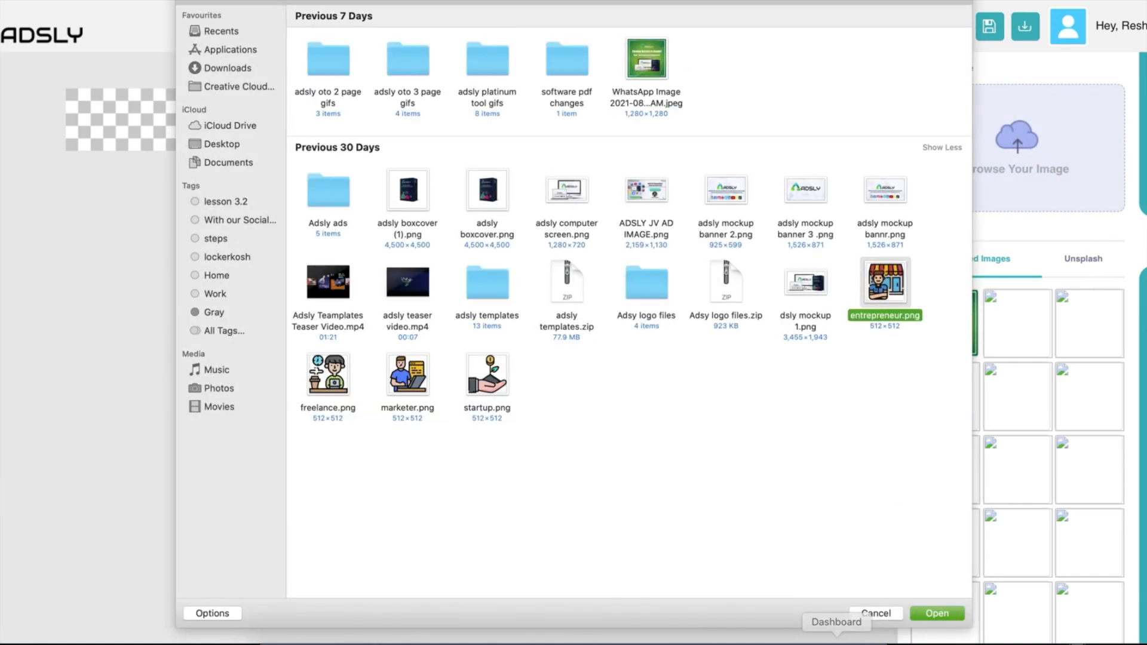
pyautogui.click(937, 613)
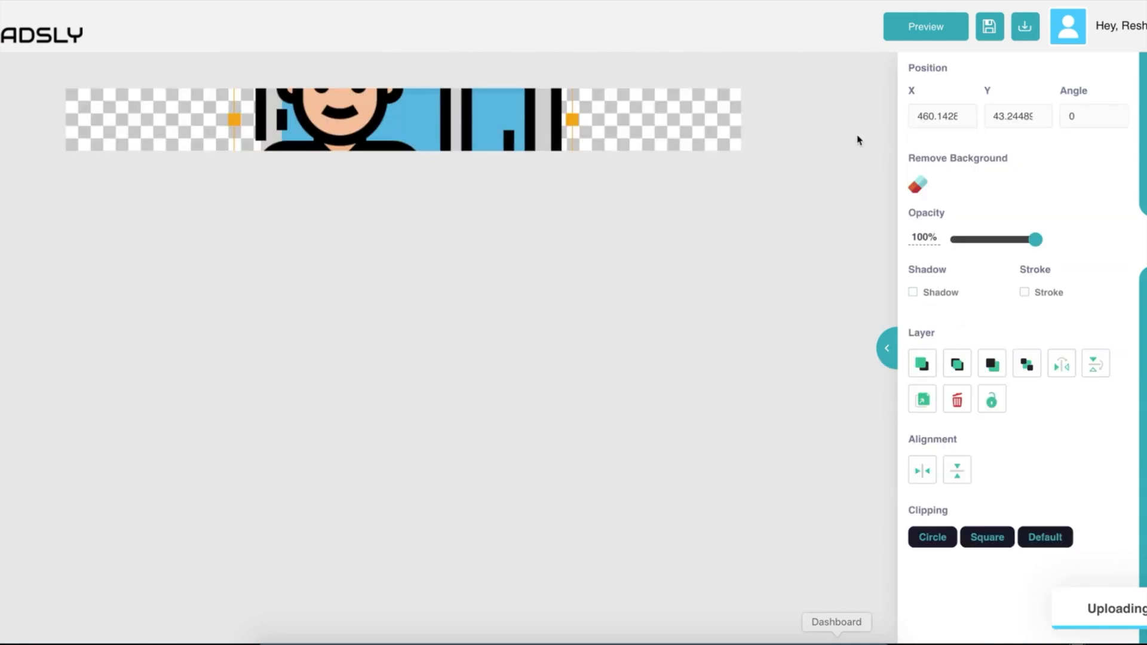
# Reposition the shop-owner image on the banner and shrink it.
pyautogui.moveTo(461, 123); pyautogui.dragTo(487, 127)
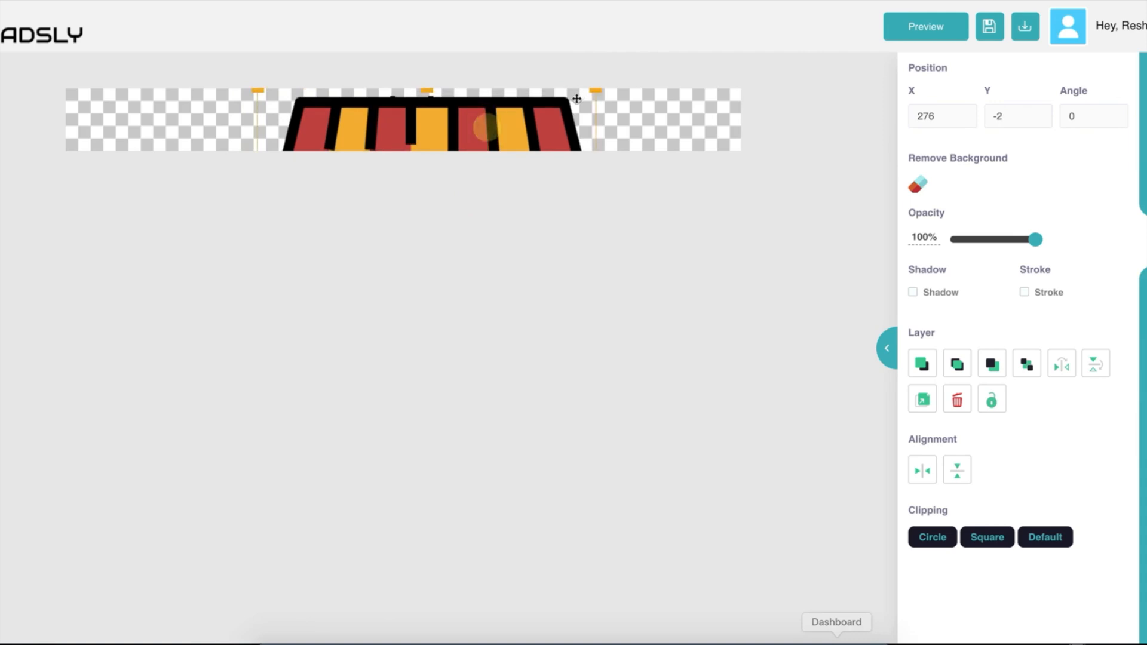
pyautogui.moveTo(597, 92); pyautogui.dragTo(512, 131)
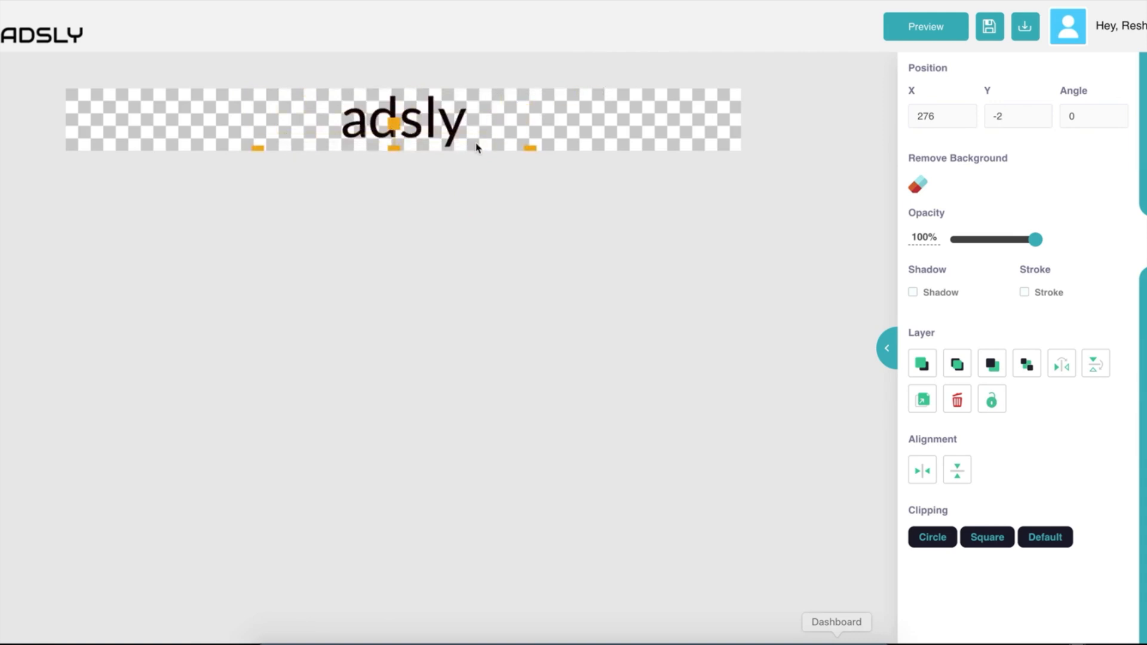
pyautogui.click(489, 125)
pyautogui.click(634, 121)
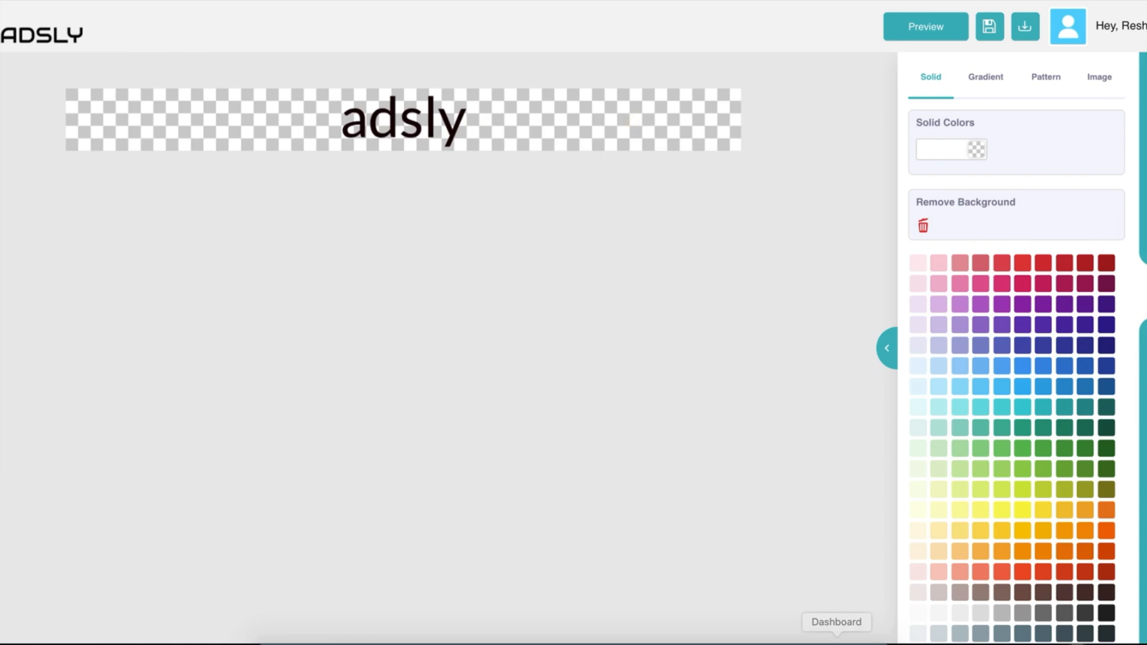
pyautogui.click(1145, 241)
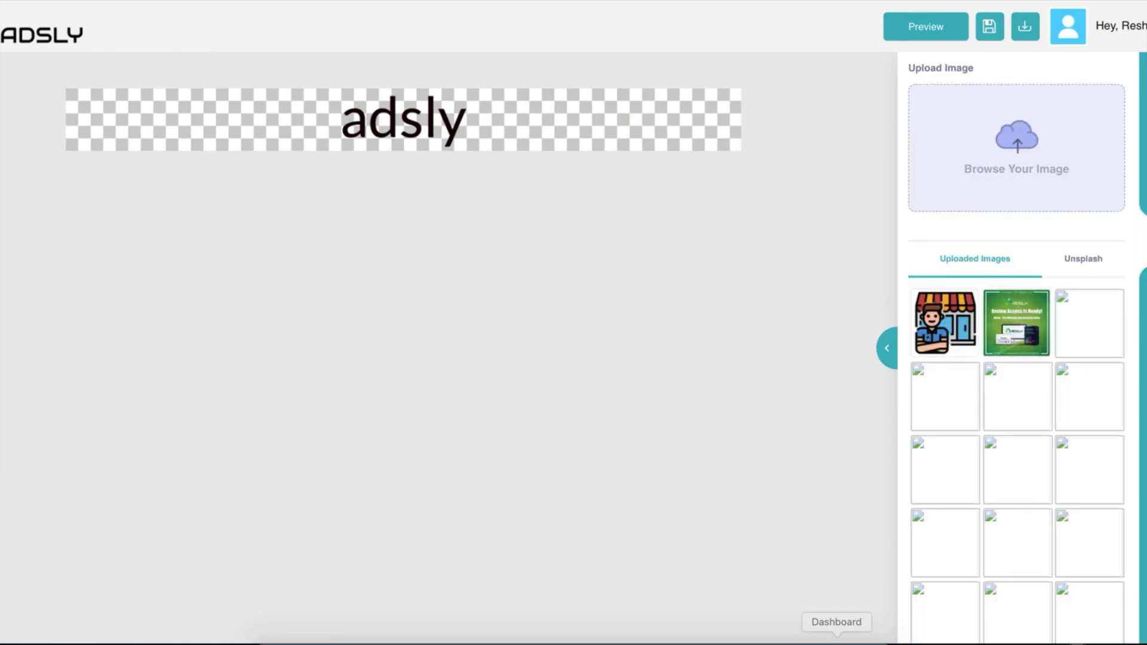
pyautogui.click(1144, 343)
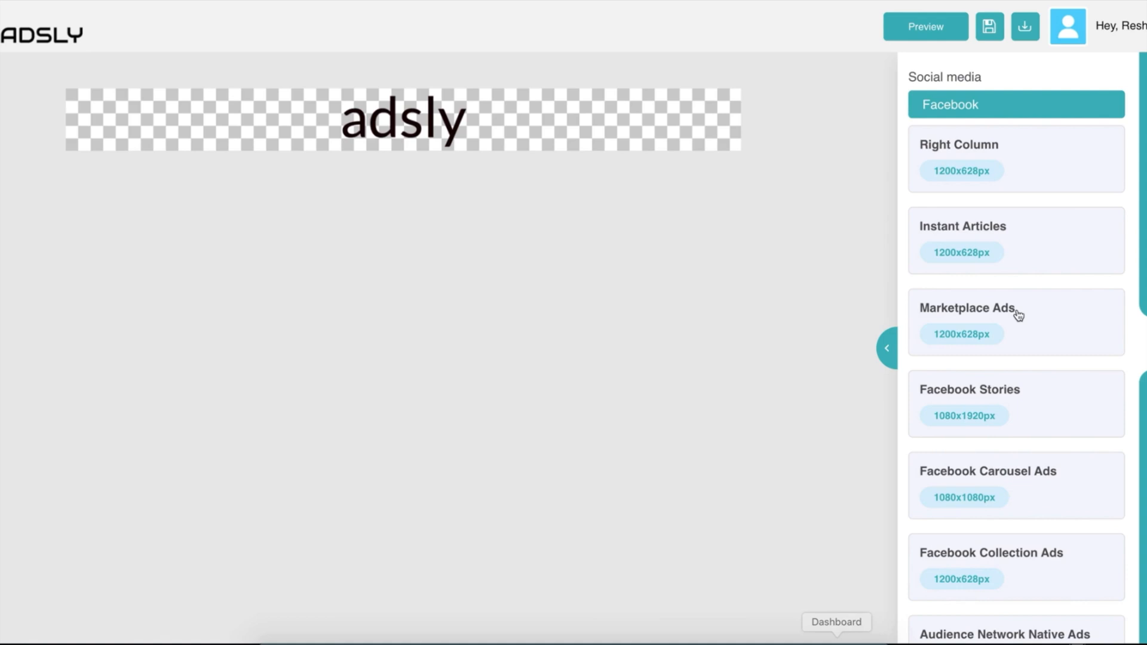
pyautogui.scroll(-15, 1030, 361)
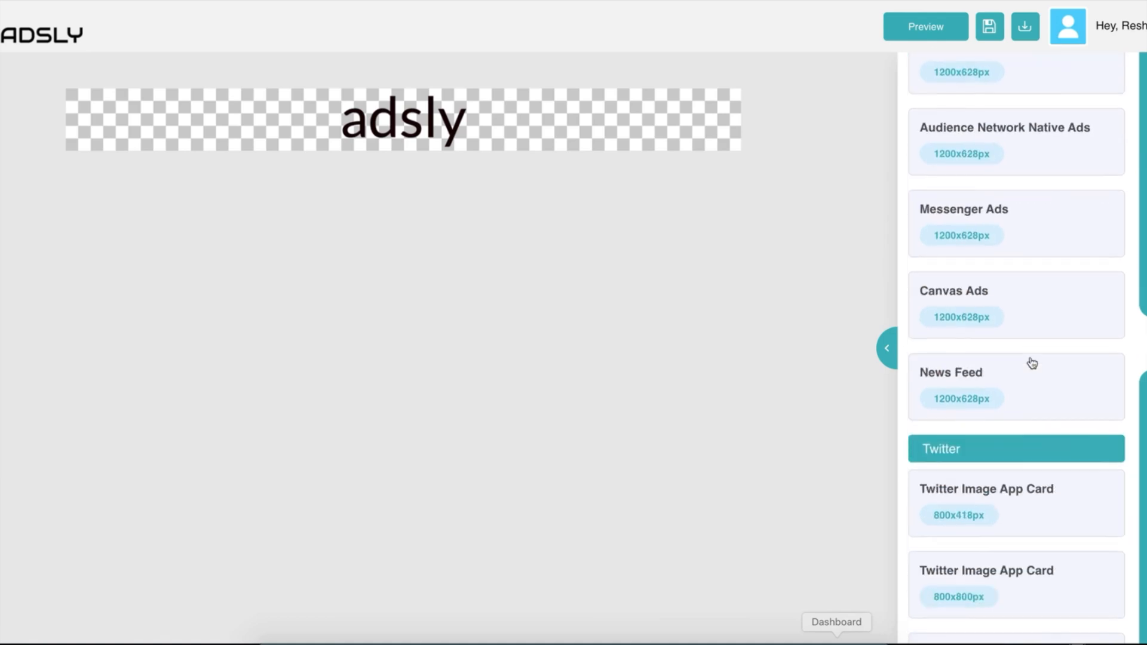
pyautogui.scroll(-15, 1030, 361)
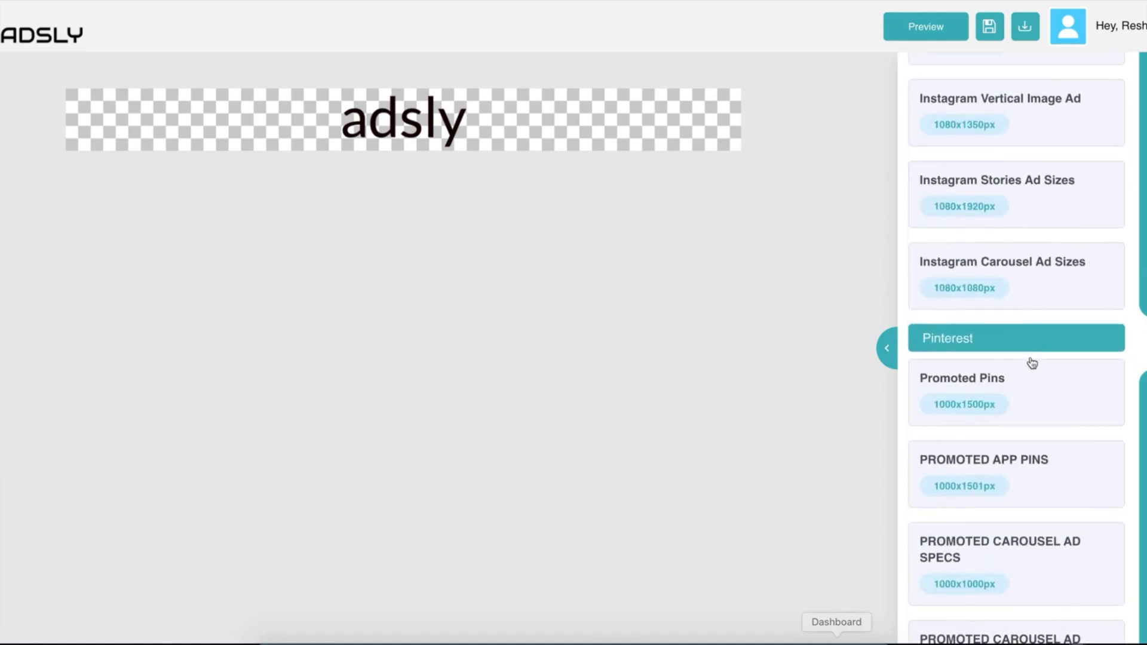
pyautogui.scroll(-15, 1031, 361)
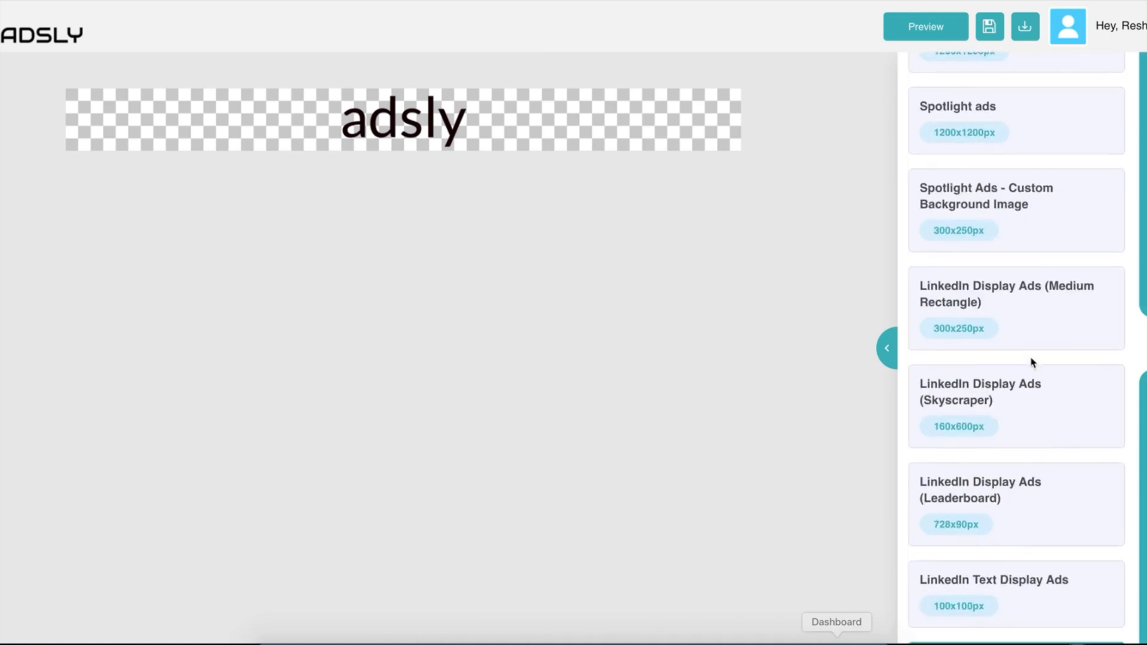
pyautogui.scroll(-15, 950, 302)
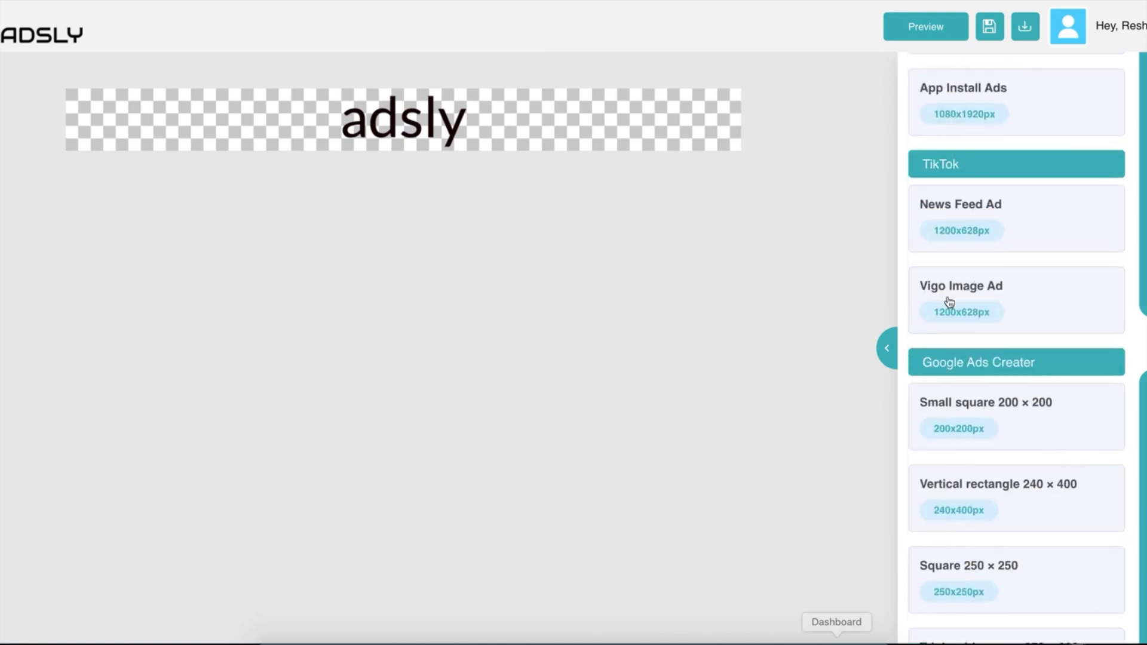
pyautogui.scroll(20, 949, 302)
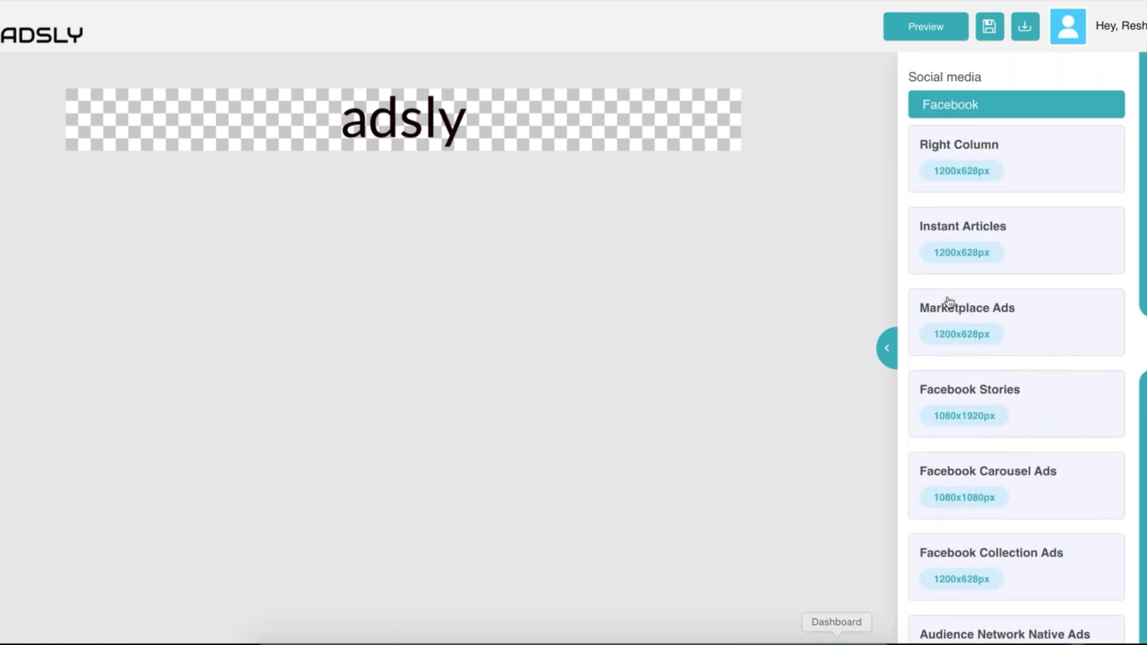
# Resize the ad to Facebook Right Column 1200x628 and rearrange the shop image and adsly copies.
pyautogui.click(1060, 183)
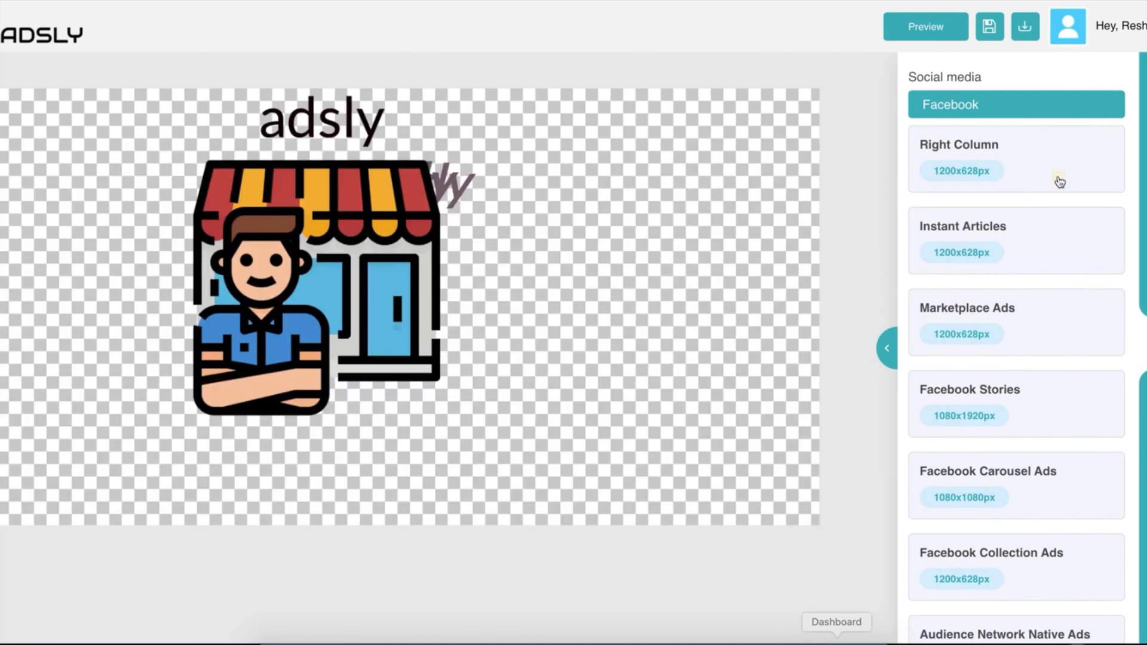
pyautogui.moveTo(303, 238); pyautogui.dragTo(480, 319)
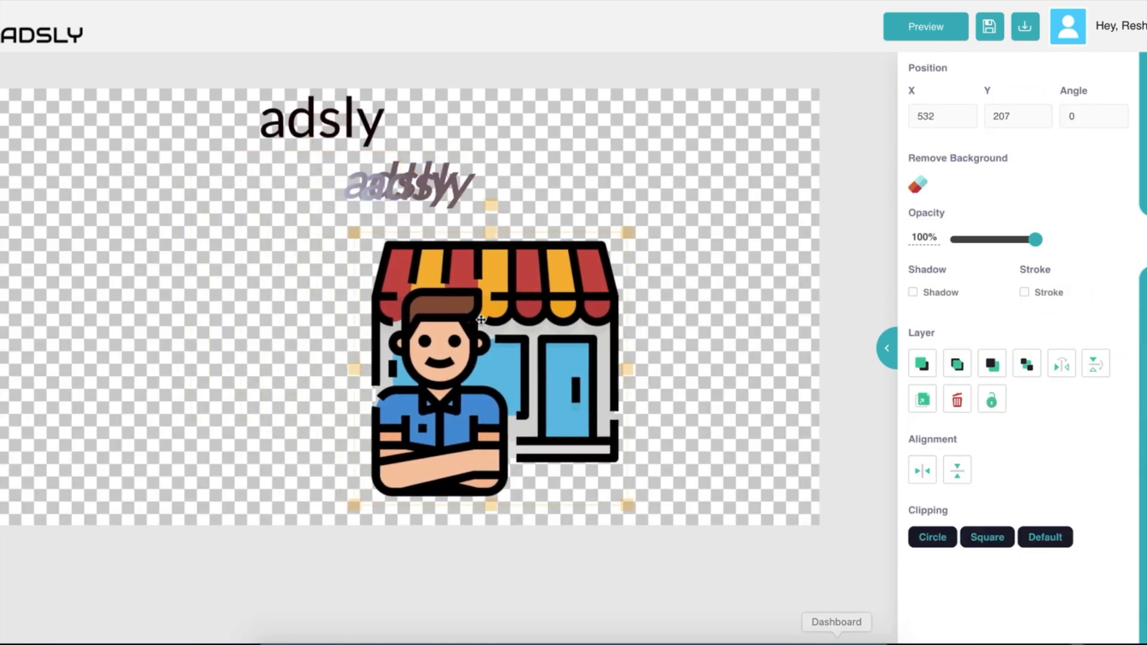
pyautogui.moveTo(397, 191); pyautogui.dragTo(588, 185)
pyautogui.moveTo(391, 197); pyautogui.dragTo(459, 153)
pyautogui.moveTo(587, 179); pyautogui.dragTo(584, 138)
pyautogui.click(694, 230)
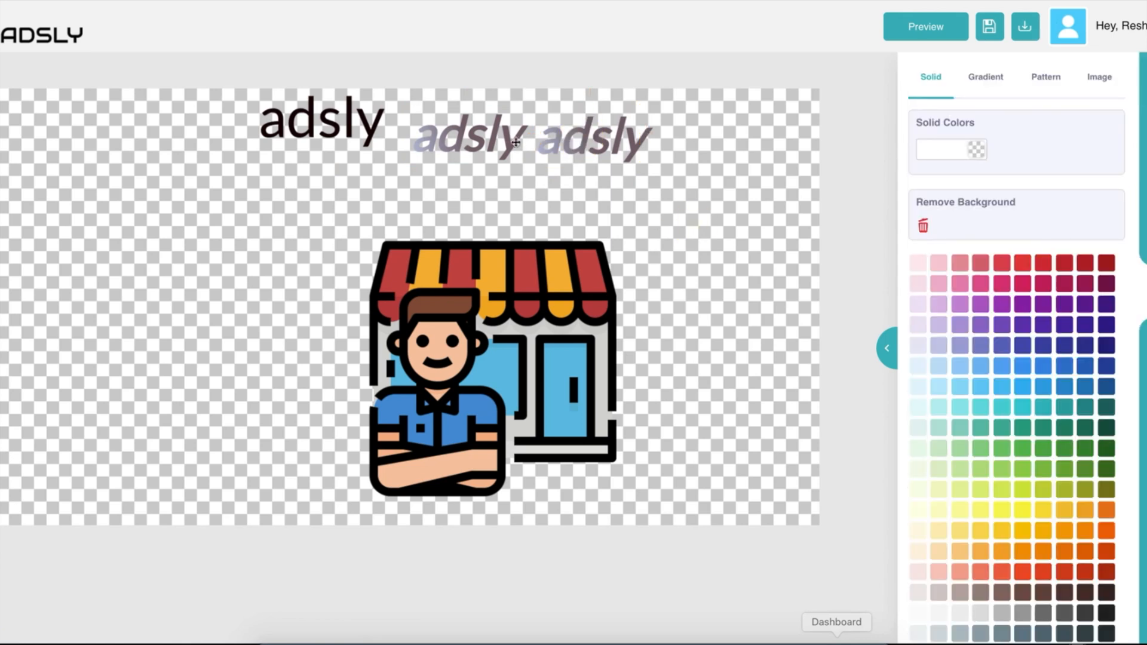
# Delete the middle and right gradient adsly copies.
pyautogui.click(524, 141)
pyautogui.scroll(-5, 992, 454)
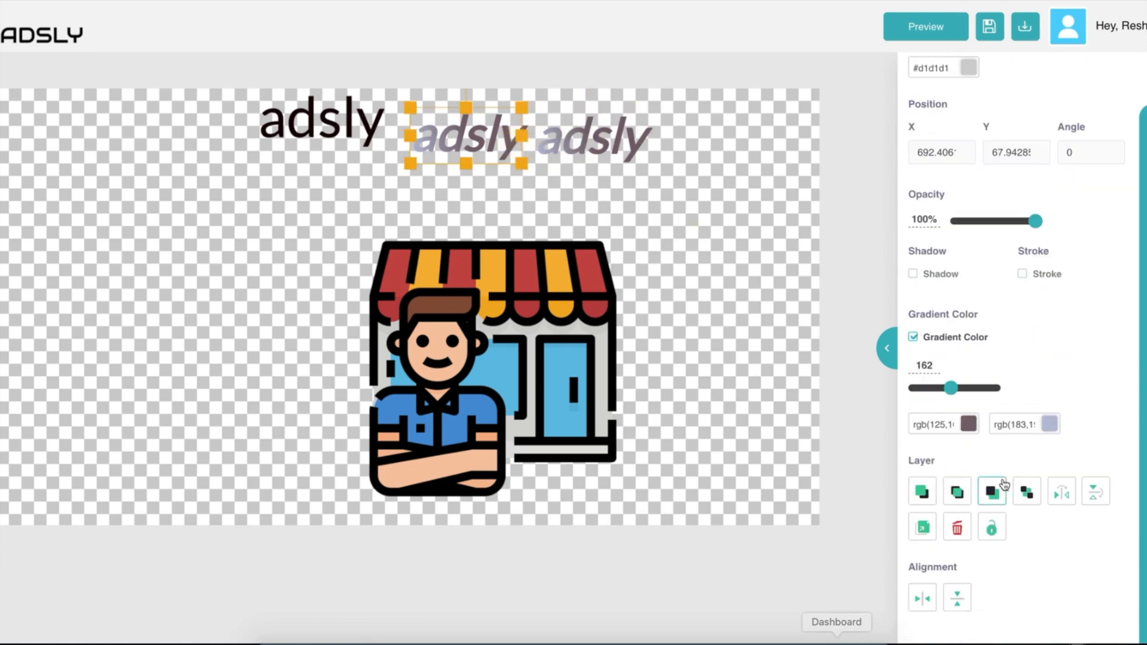
pyautogui.click(958, 528)
pyautogui.click(597, 137)
pyautogui.click(957, 529)
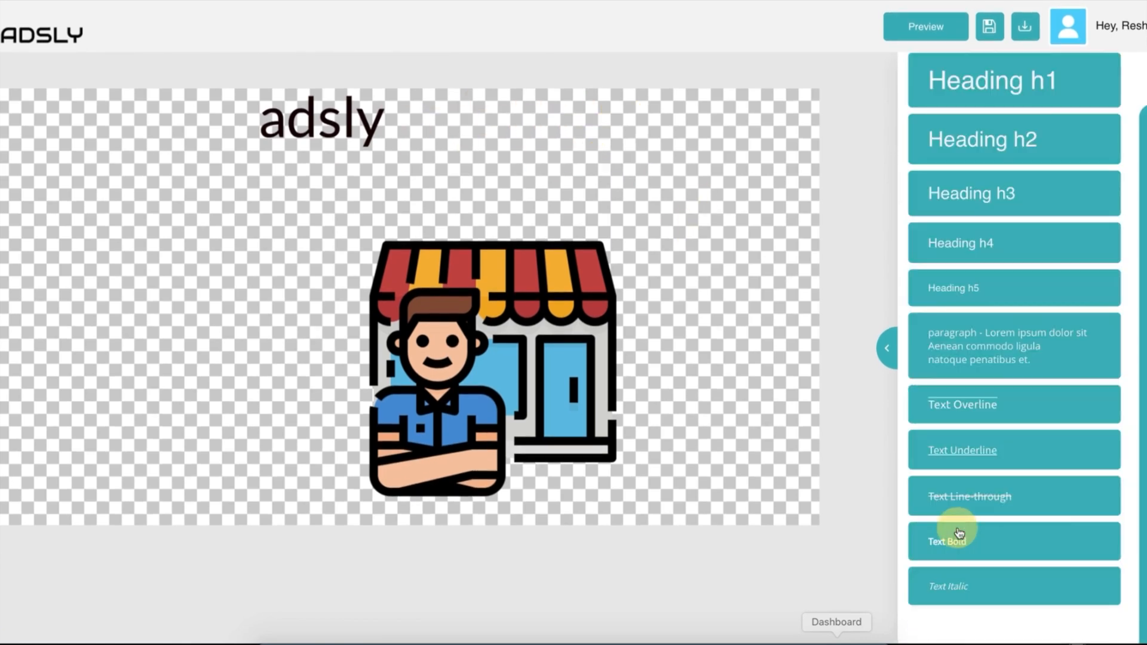
# Move the shop illustration up and to the right.
pyautogui.click(312, 123)
pyautogui.doubleClick(314, 135)
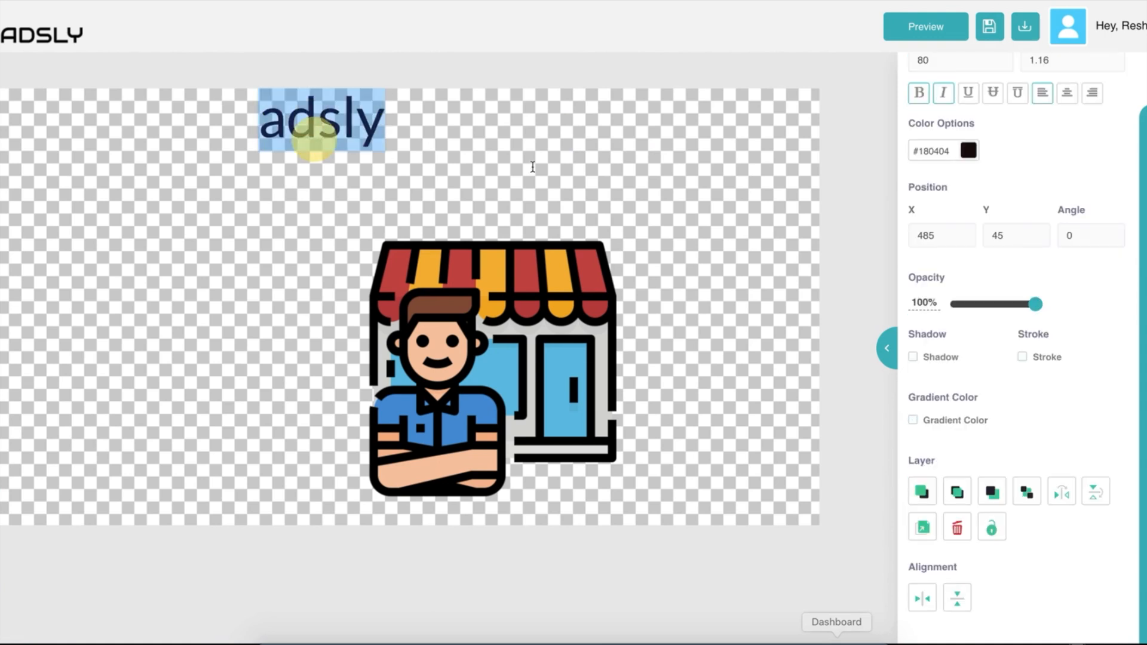
pyautogui.click(533, 167)
pyautogui.moveTo(459, 319); pyautogui.dragTo(475, 274)
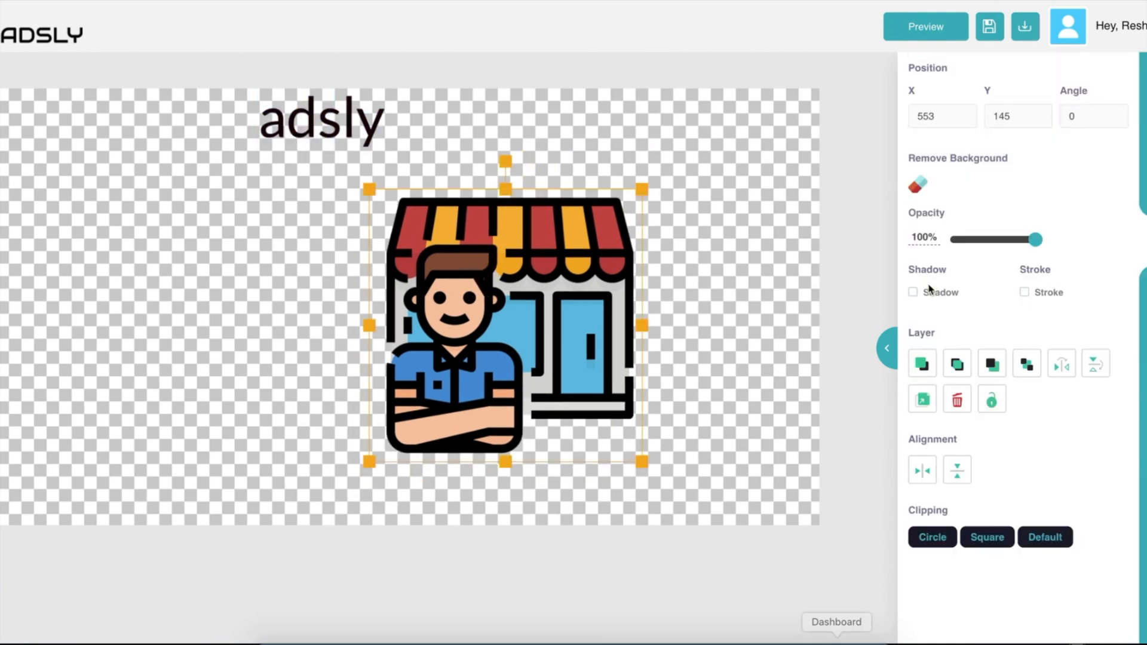
pyautogui.click(1144, 241)
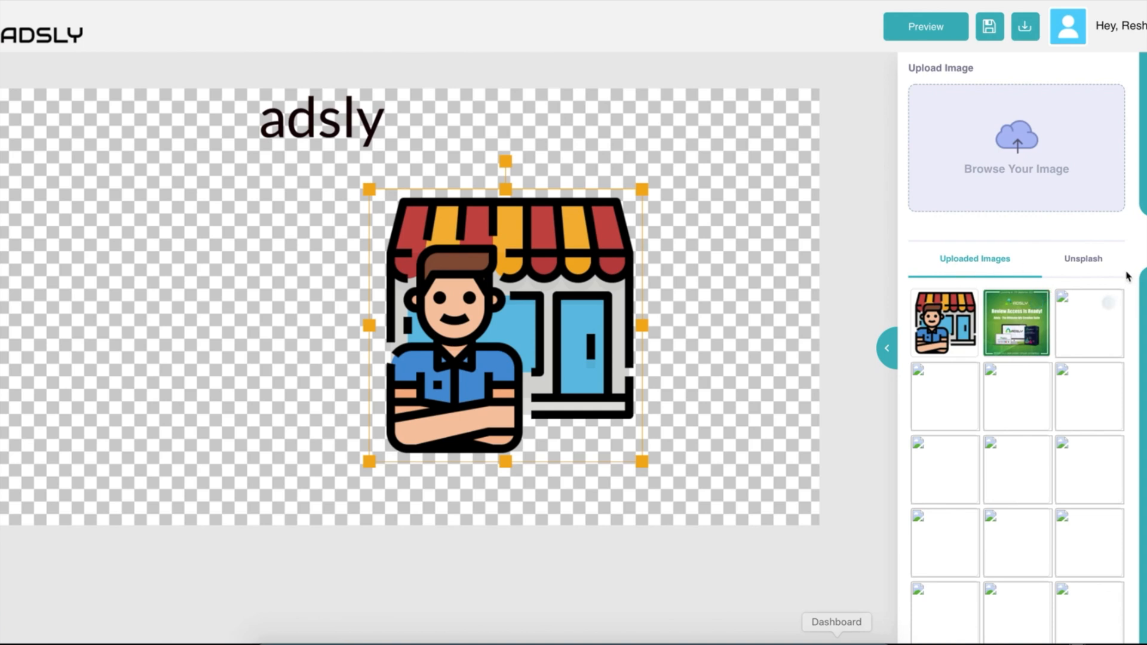
# Search Unsplash for 'boy' and add the smiling young man photo to the ad.
pyautogui.click(1088, 267)
pyautogui.click(1018, 310)
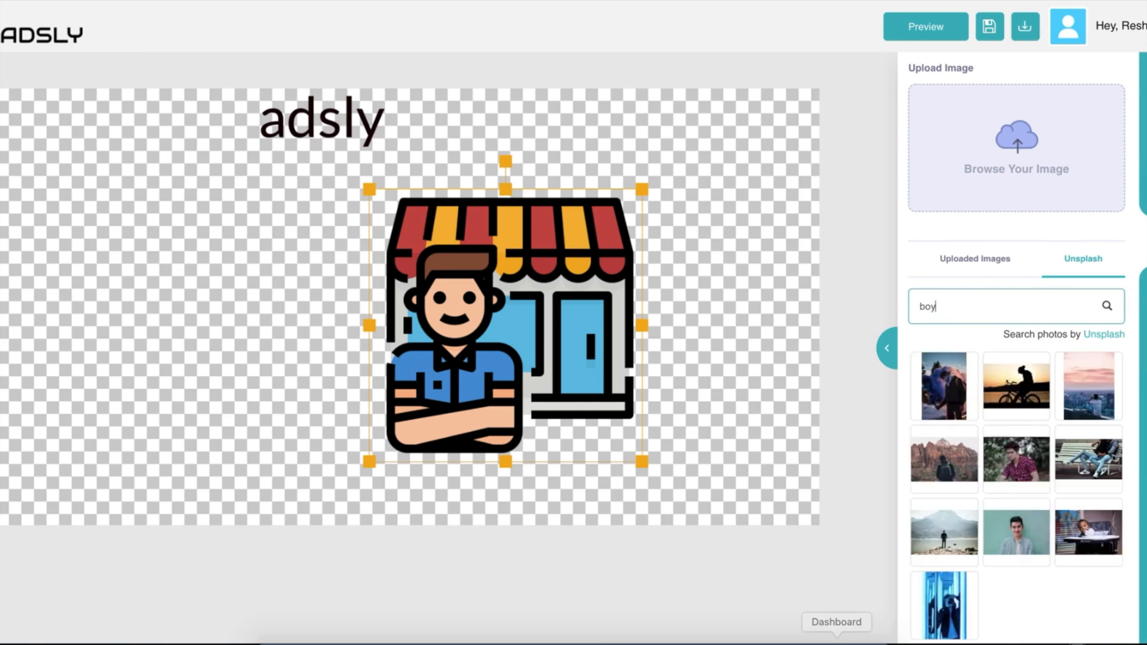
pyautogui.scroll(-2, 1007, 482)
pyautogui.scroll(2, 1009, 482)
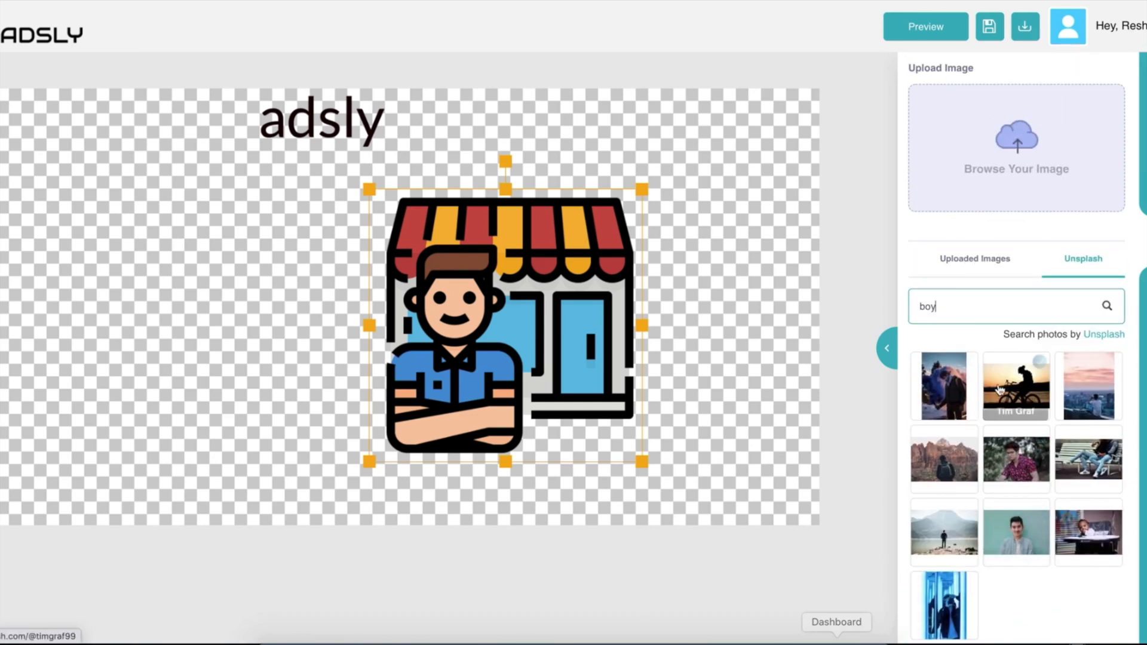
pyautogui.scroll(-2, 1009, 483)
pyautogui.click(980, 593)
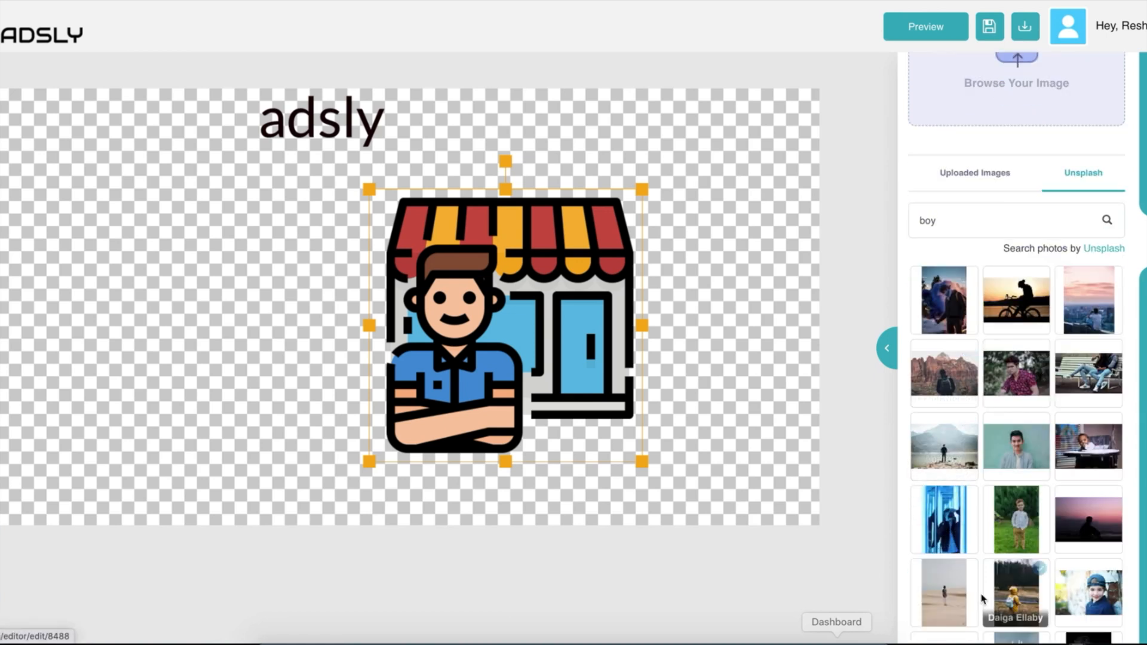
pyautogui.click(1014, 458)
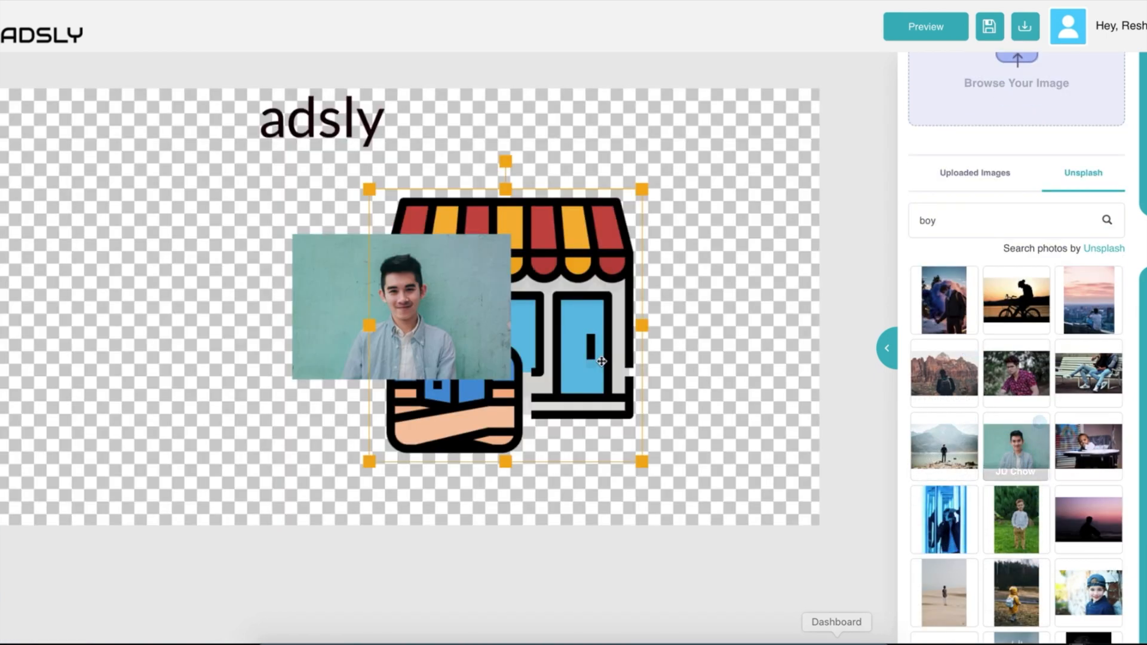
# Move the photo to the left of the shop illustration.
pyautogui.click(415, 351)
pyautogui.click(597, 386)
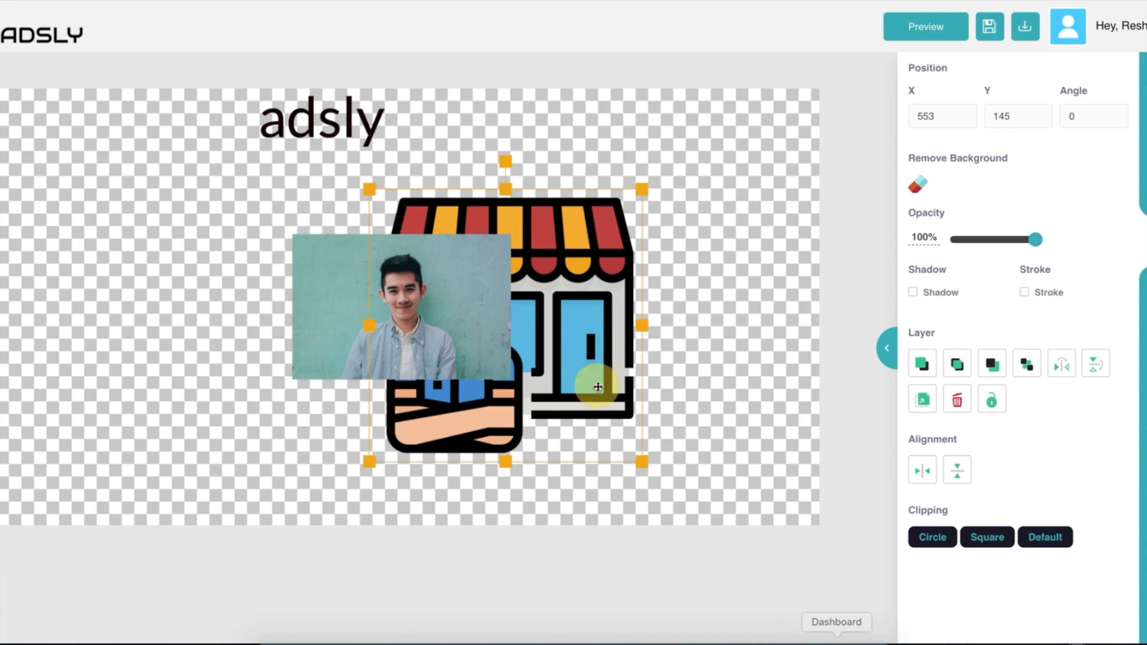
pyautogui.moveTo(442, 314); pyautogui.dragTo(233, 301)
pyautogui.click(498, 309)
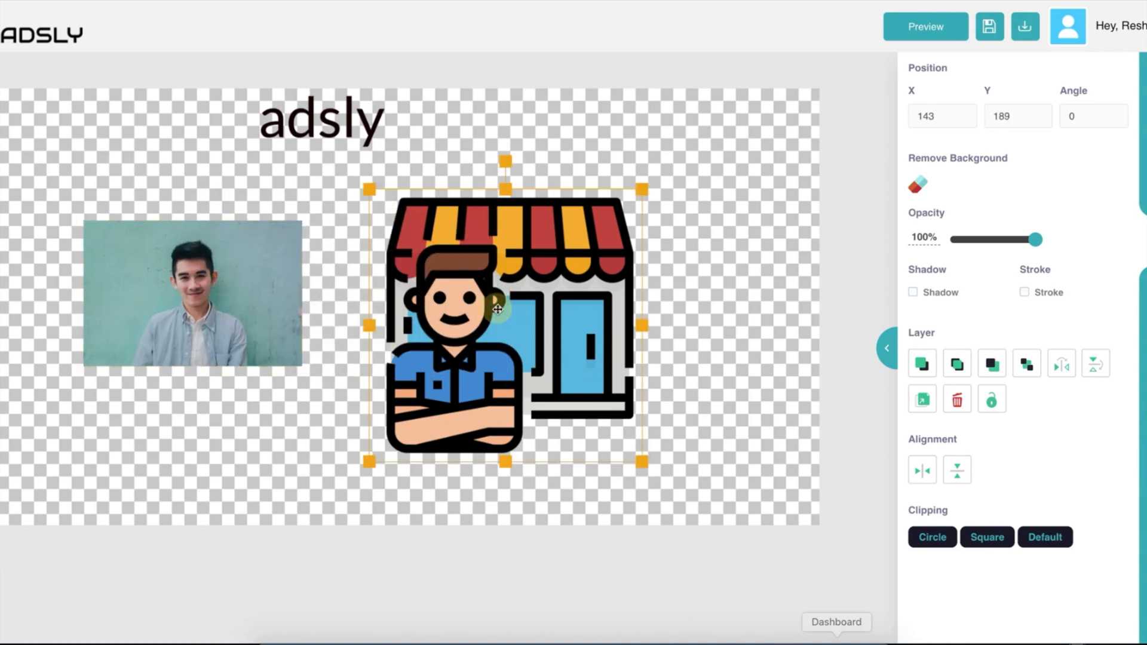
pyautogui.click(271, 320)
pyautogui.click(532, 303)
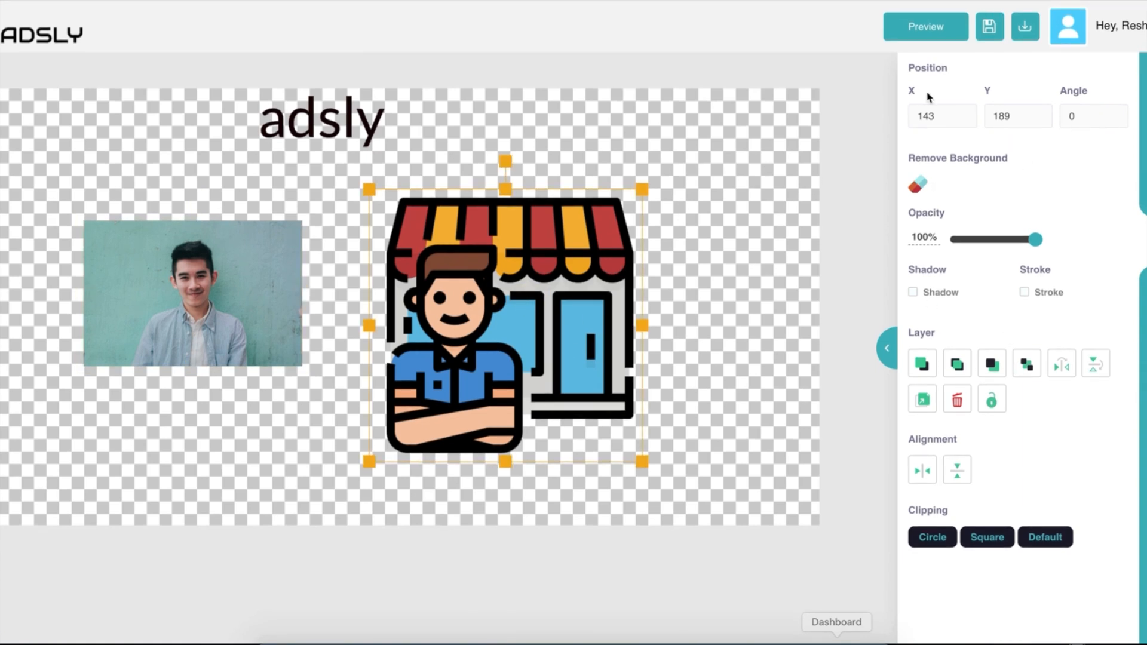
# Move the shop illustration right and up, adjust its opacity, and leave the shadow off.
pyautogui.moveTo(529, 356); pyautogui.dragTo(603, 320)
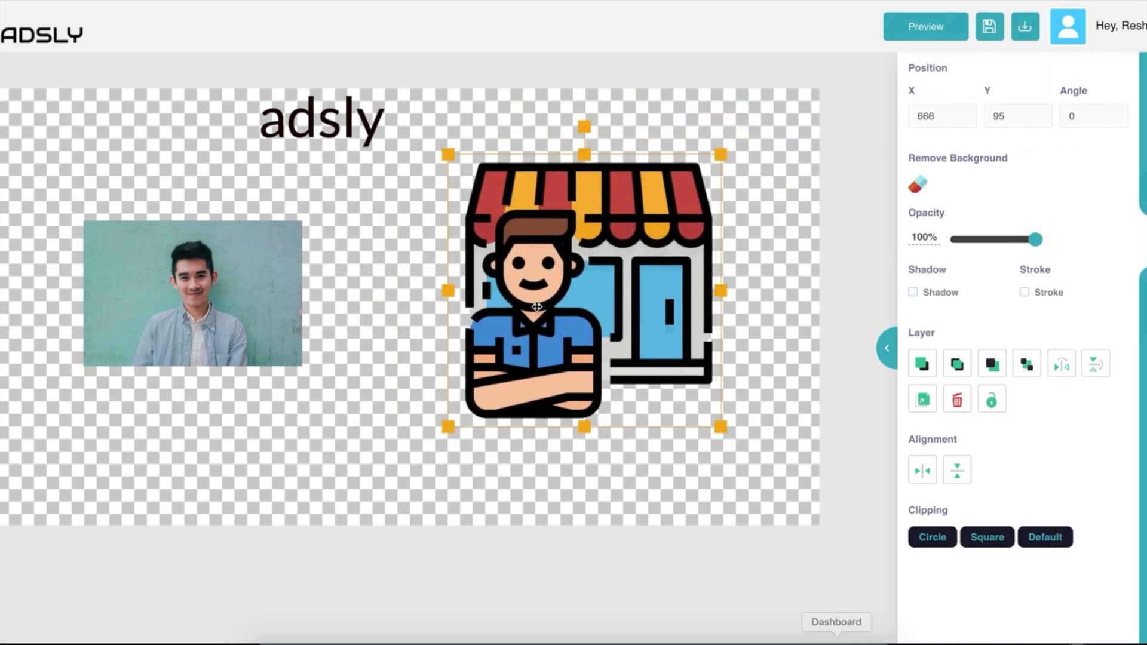
pyautogui.moveTo(1033, 244); pyautogui.dragTo(1059, 236)
pyautogui.click(914, 292)
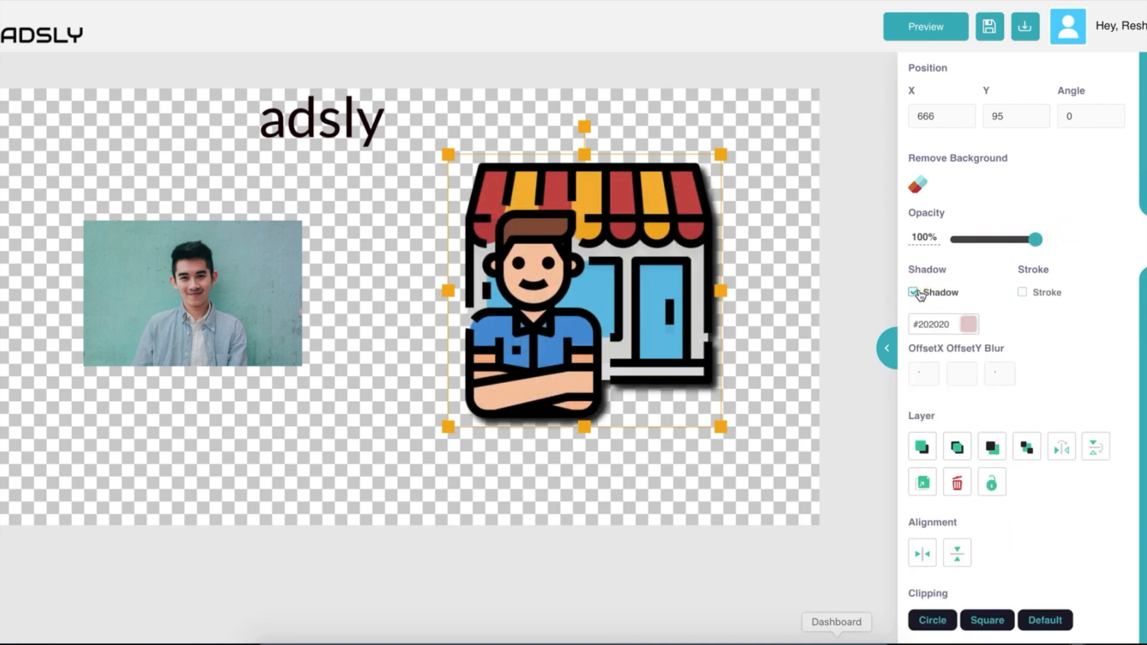
pyautogui.click(915, 293)
pyautogui.click(916, 292)
pyautogui.click(916, 293)
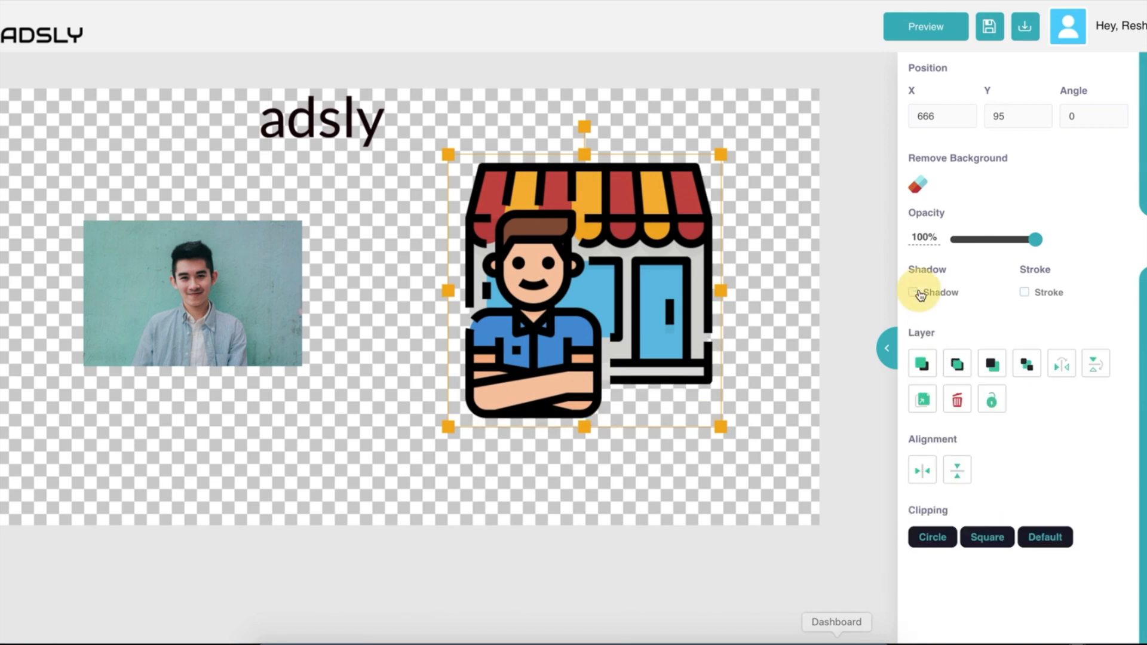
# Toggle the shop illustration's stroke on and off, ending with it removed.
pyautogui.click(1025, 293)
pyautogui.click(1025, 293)
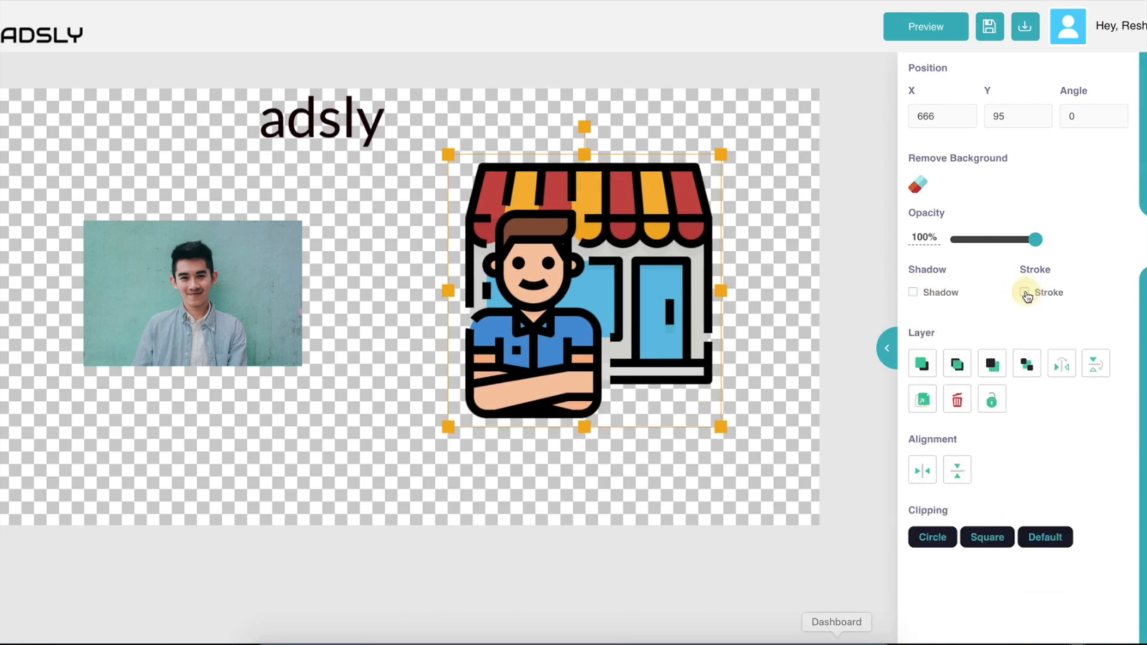
pyautogui.click(1025, 293)
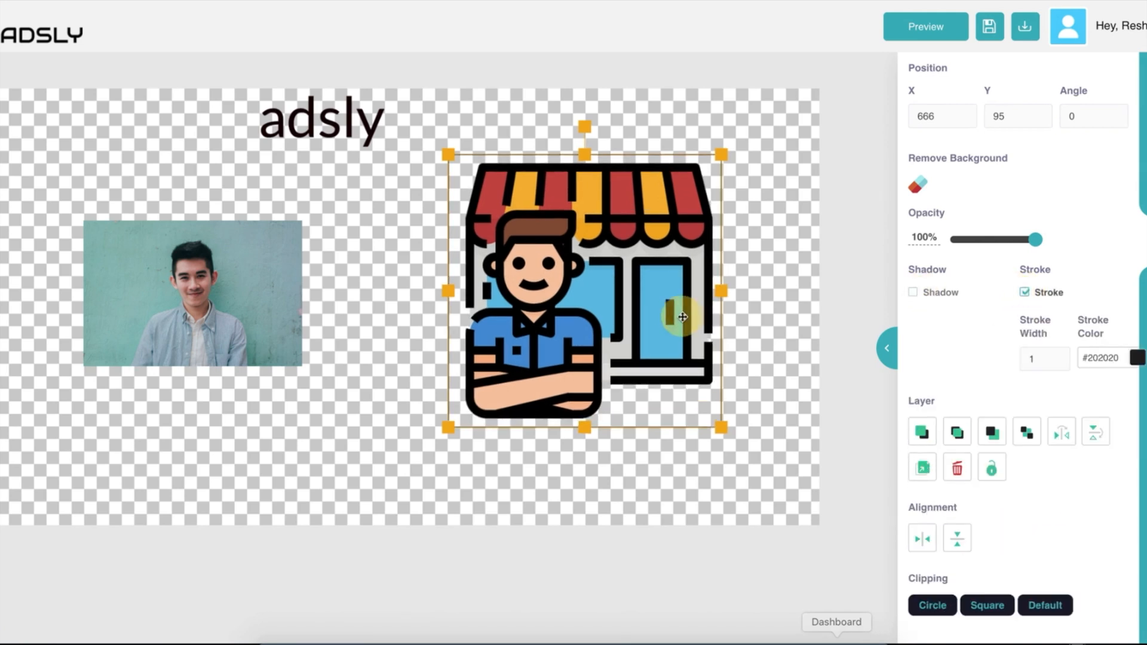
pyautogui.click(740, 320)
pyautogui.click(644, 321)
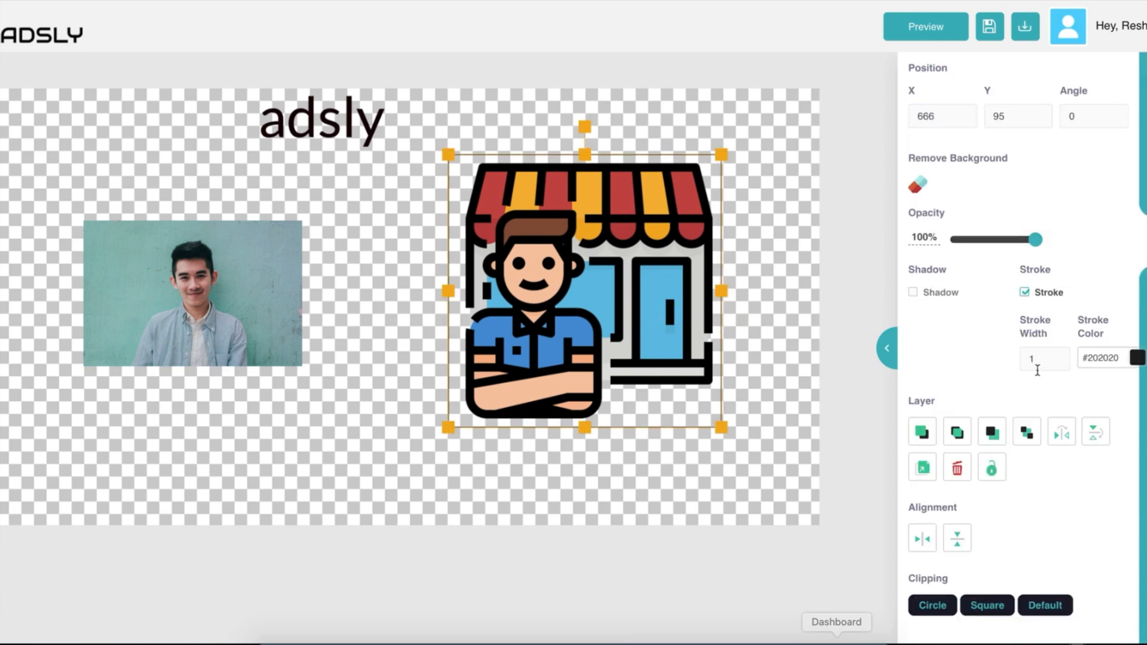
pyautogui.click(1025, 292)
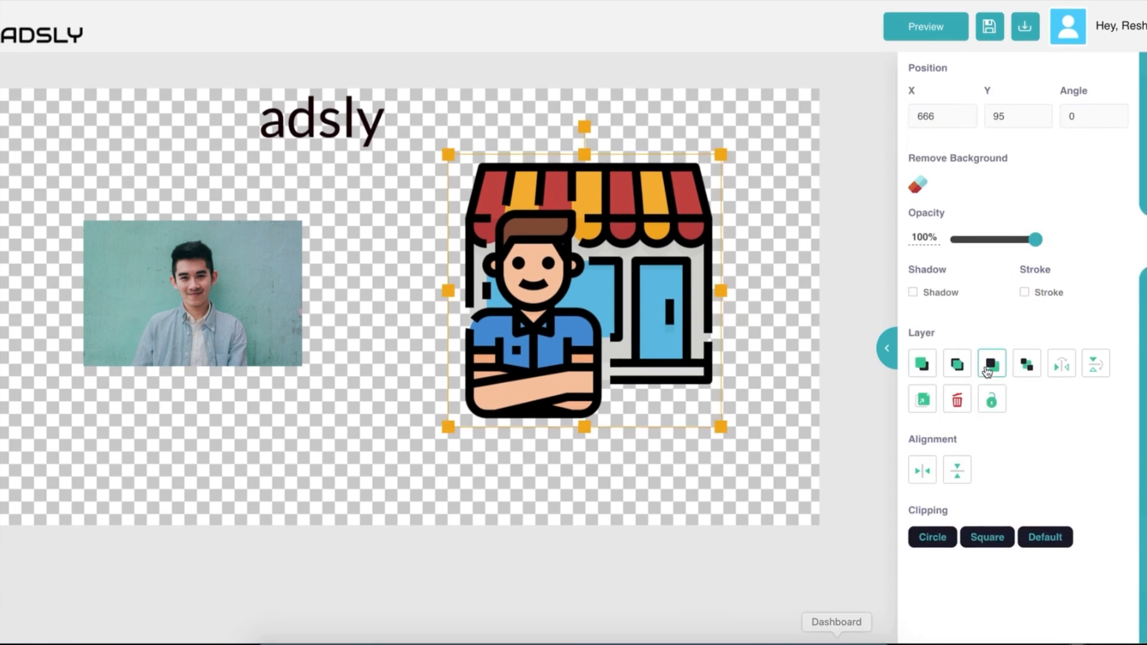
# Move the portrait photo over the shop illustration and enlarge it toward the lower left.
pyautogui.click(251, 297)
pyautogui.moveTo(251, 297); pyautogui.dragTo(534, 349)
pyautogui.moveTo(489, 376); pyautogui.dragTo(466, 392)
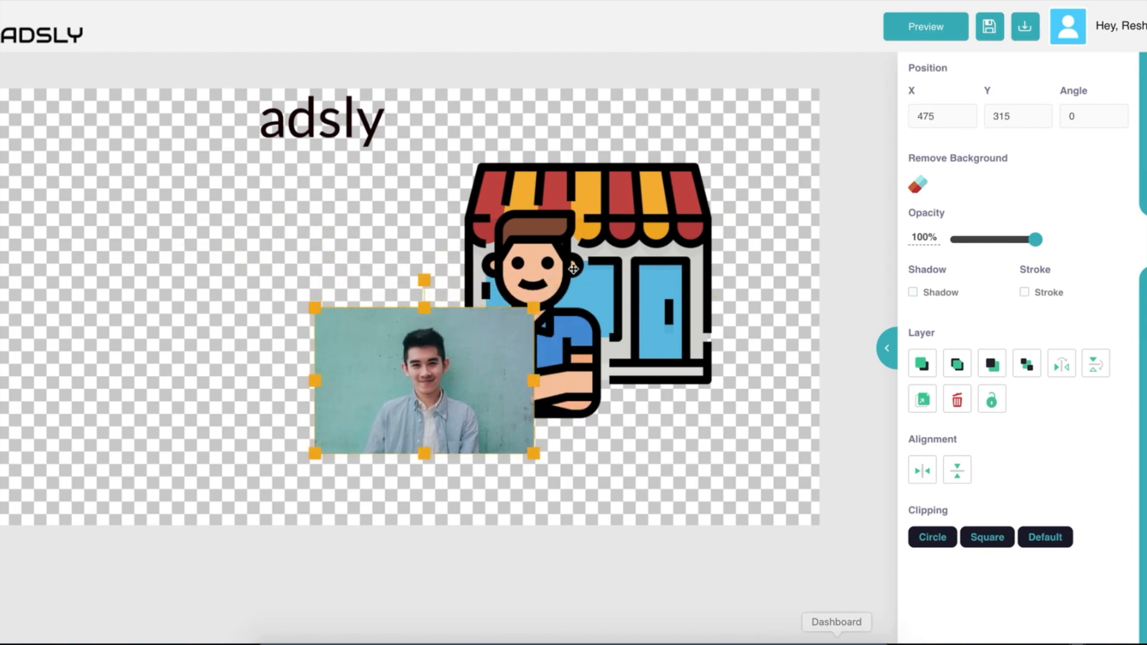
pyautogui.click(574, 269)
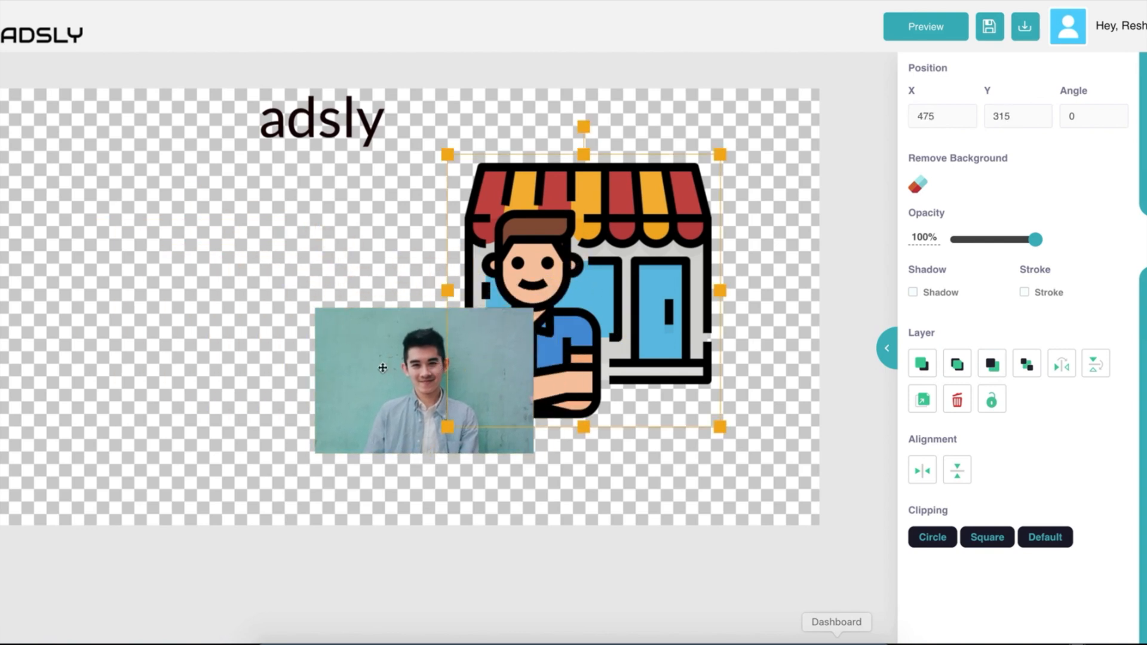
pyautogui.click(360, 419)
pyautogui.moveTo(316, 453); pyautogui.dragTo(257, 491)
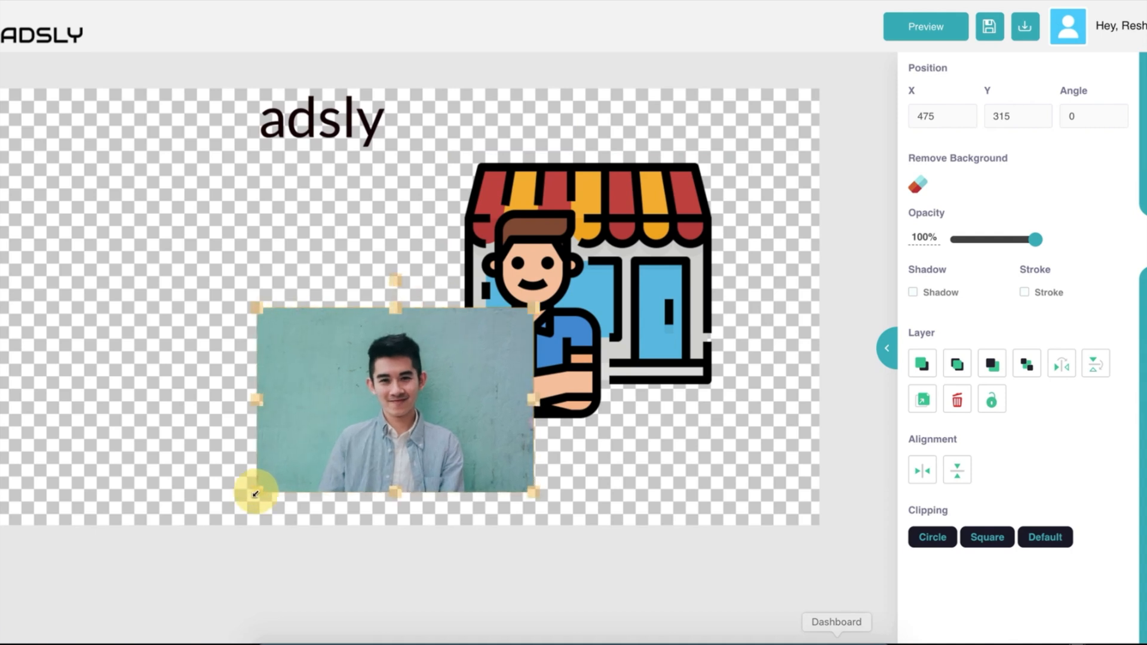
# Bring the shop illustration in front of the photo, nudged slightly up and right.
pyautogui.click(560, 222)
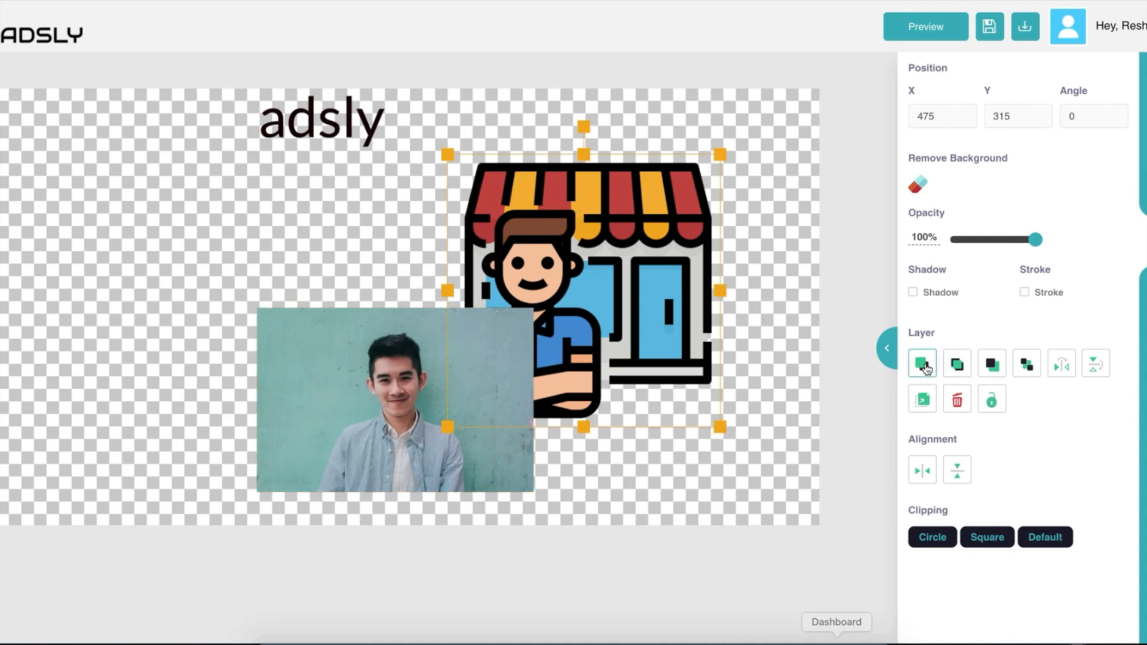
pyautogui.click(958, 365)
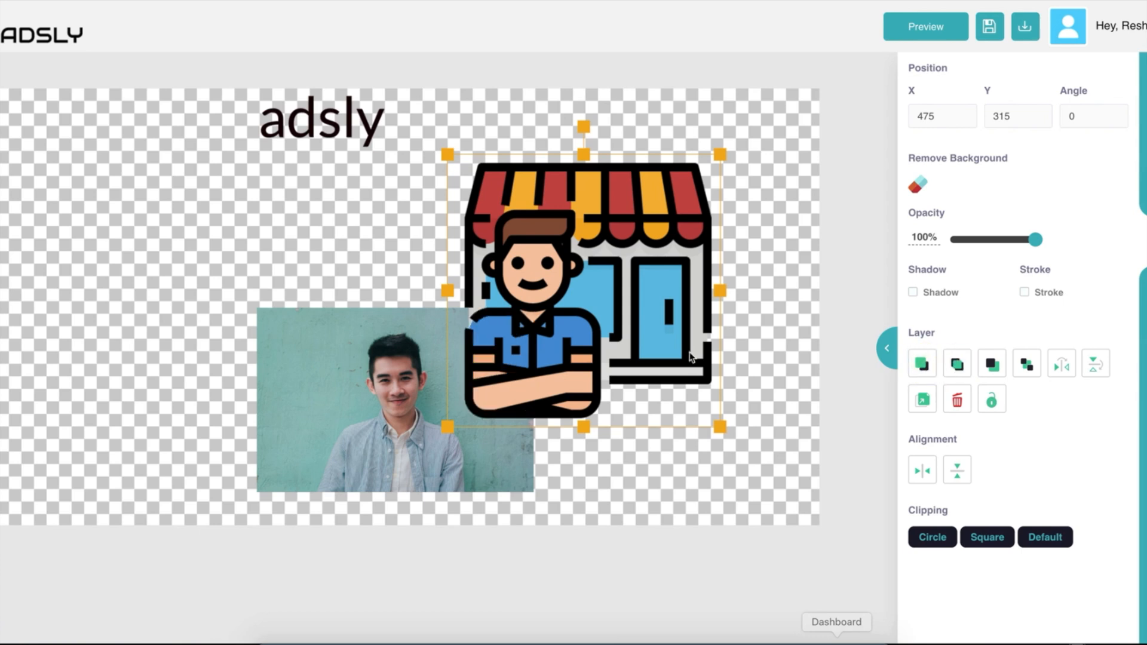
pyautogui.moveTo(636, 286); pyautogui.dragTo(566, 299)
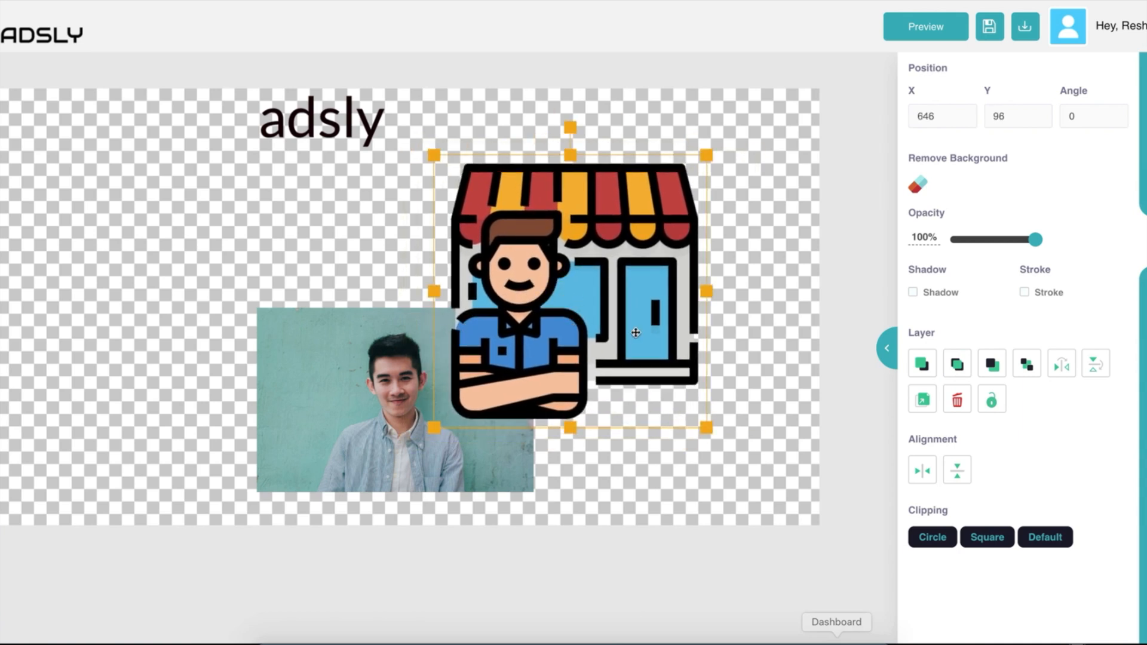
pyautogui.click(993, 364)
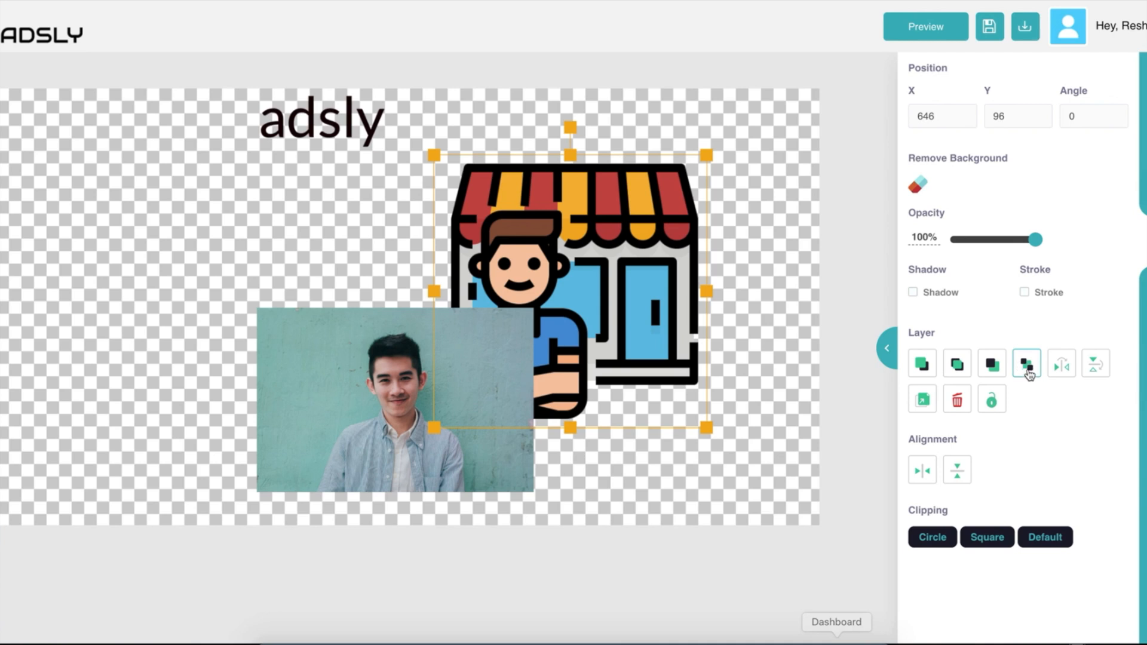
pyautogui.moveTo(622, 279); pyautogui.dragTo(628, 274)
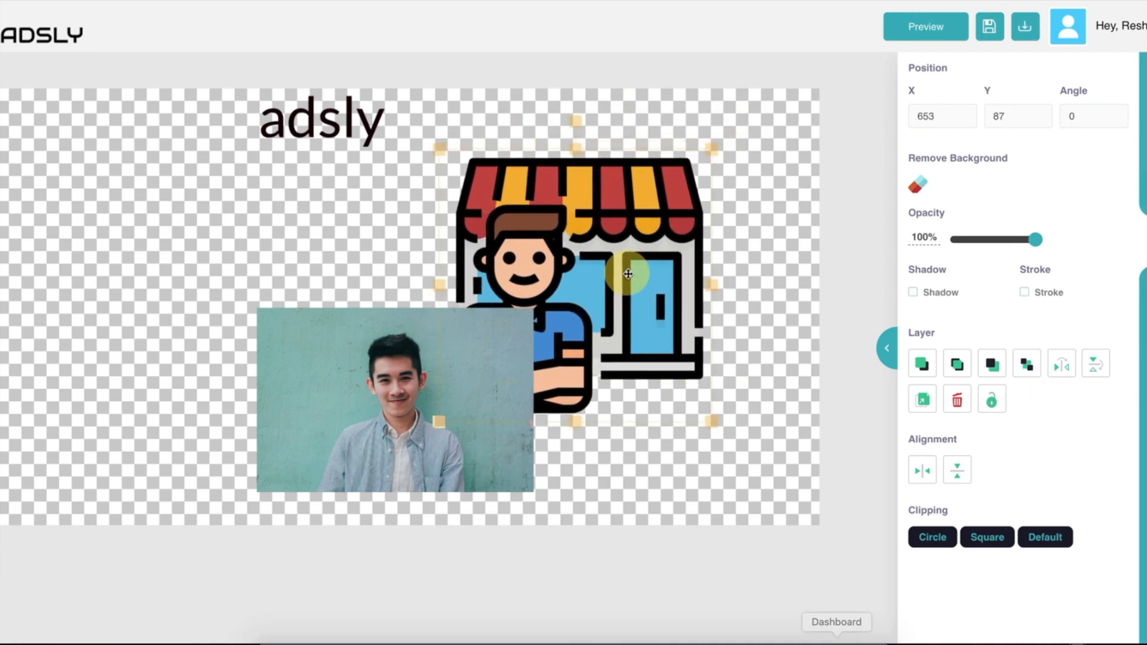
pyautogui.click(957, 363)
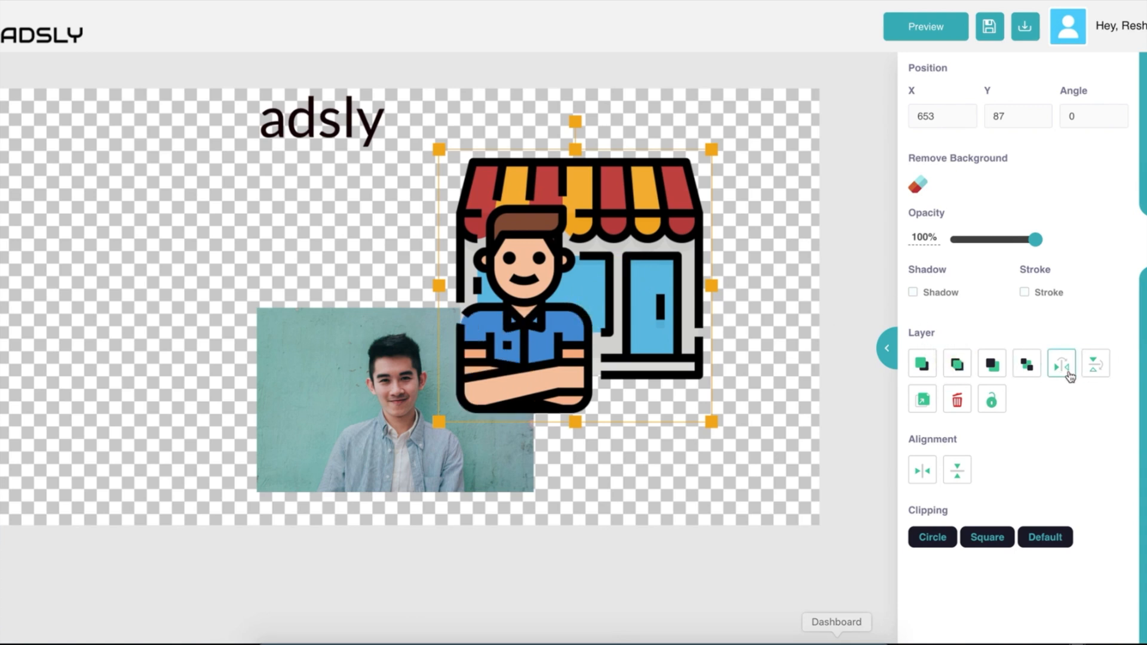
# Duplicate the shop illustration, move the copy left, then delete it.
pyautogui.click(922, 399)
pyautogui.moveTo(621, 260); pyautogui.dragTo(215, 242)
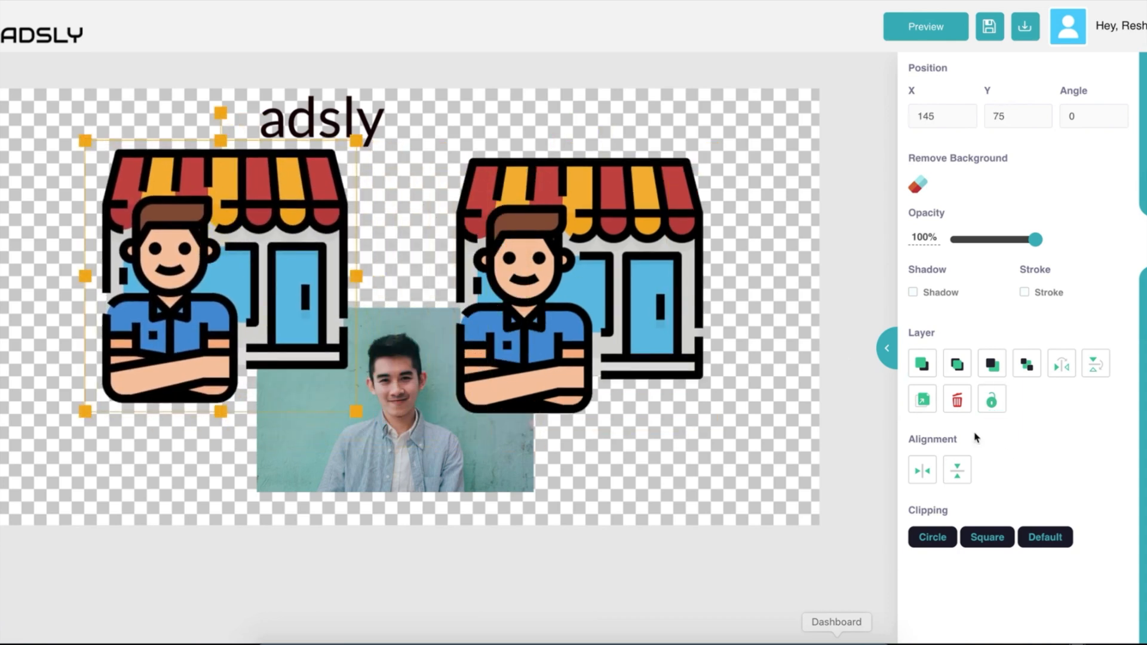
pyautogui.click(957, 399)
pyautogui.click(526, 328)
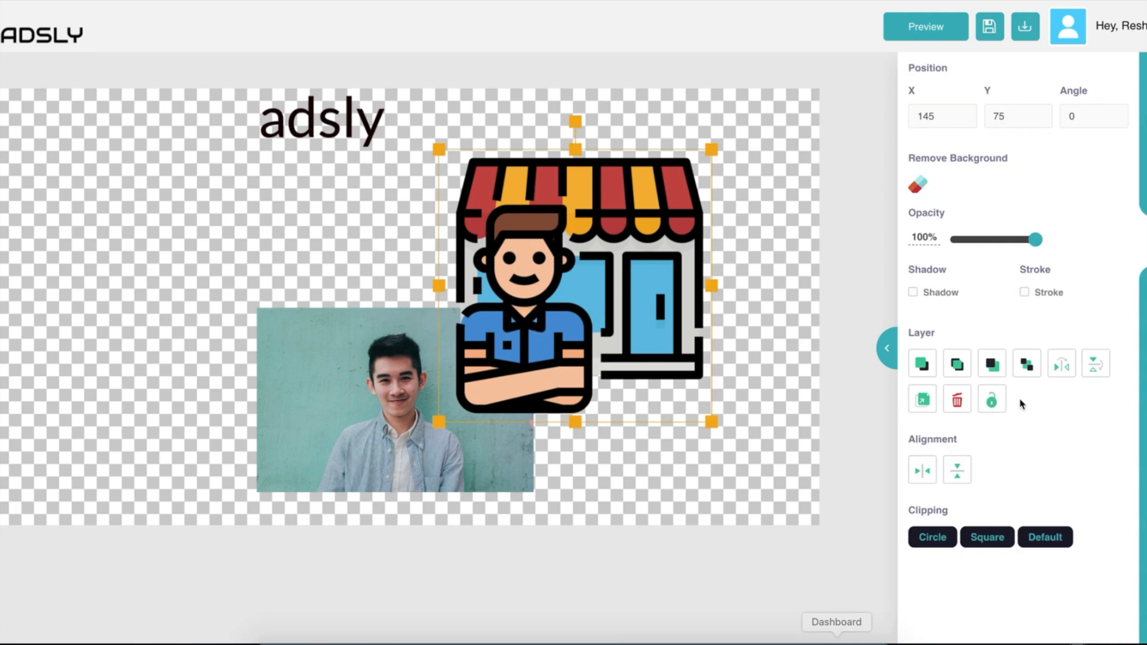
# Move the portrait photo up and left, then start removing its background.
pyautogui.moveTo(394, 388); pyautogui.dragTo(249, 277)
pyautogui.scroll(1, 1008, 216)
pyautogui.scroll(-1, 112, 321)
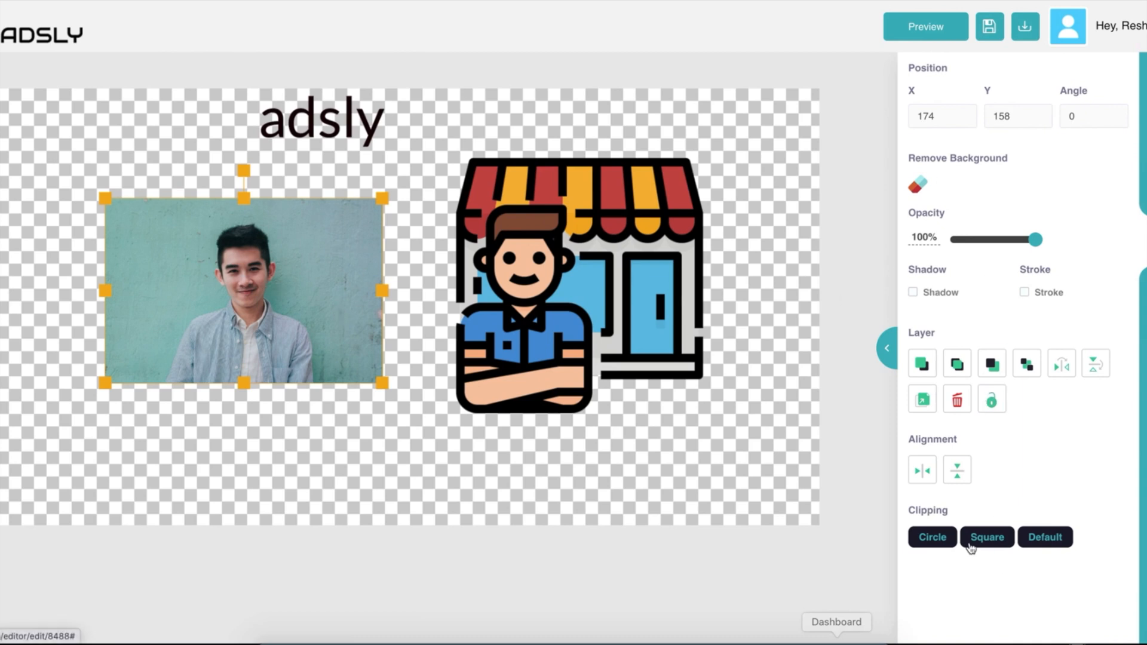
pyautogui.moveTo(364, 342); pyautogui.dragTo(365, 343)
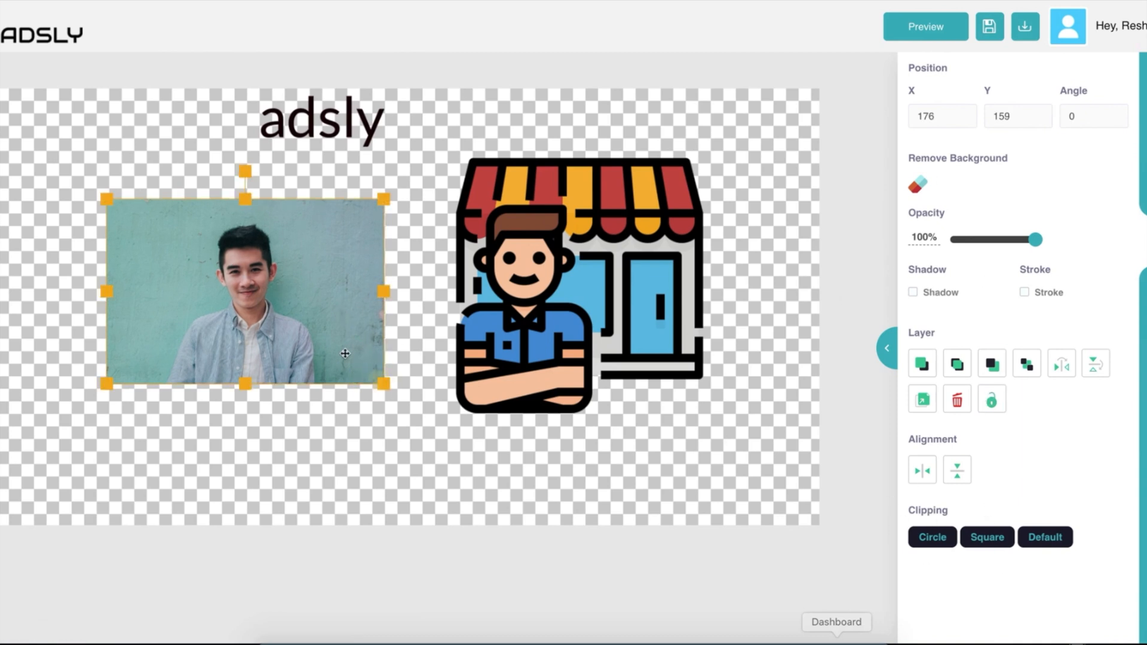
pyautogui.click(916, 187)
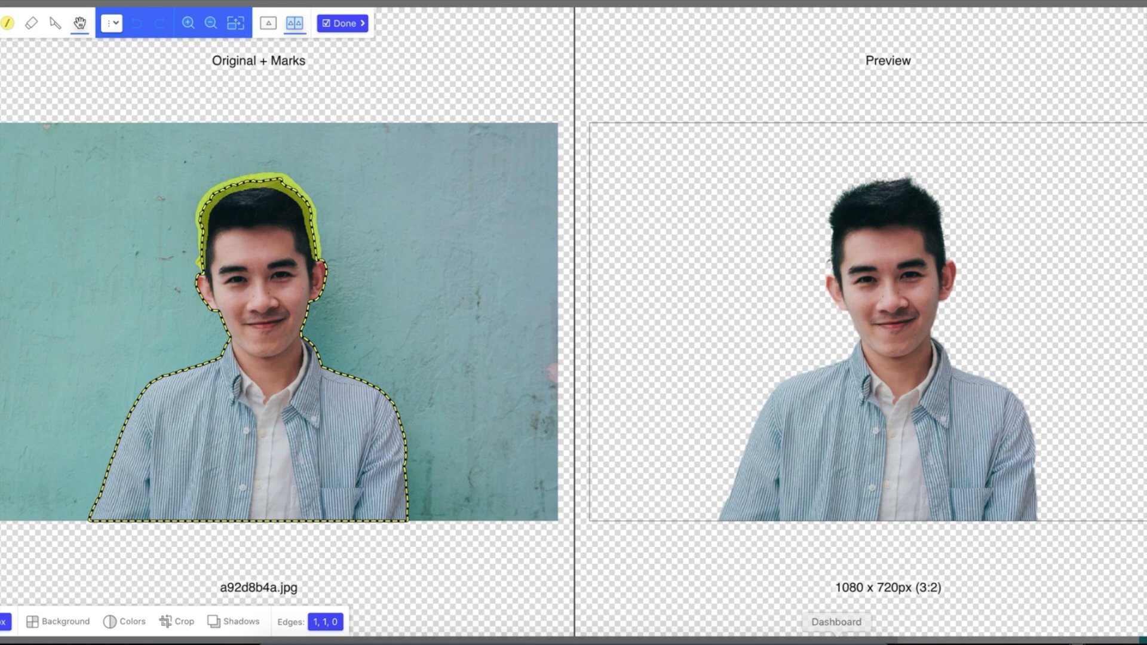
# Mark keep and remove areas on the portrait, then undo all three marks.
pyautogui.press('g')
pyautogui.moveTo(67, 235)
pyautogui.mouseDown()
pyautogui.moveTo(121, 159)
pyautogui.moveTo(30, 316)
pyautogui.moveTo(41, 364)
pyautogui.moveTo(15, 428)
pyautogui.moveTo(23, 463)
pyautogui.moveTo(6, 413)
pyautogui.mouseUp()
pyautogui.press('h')
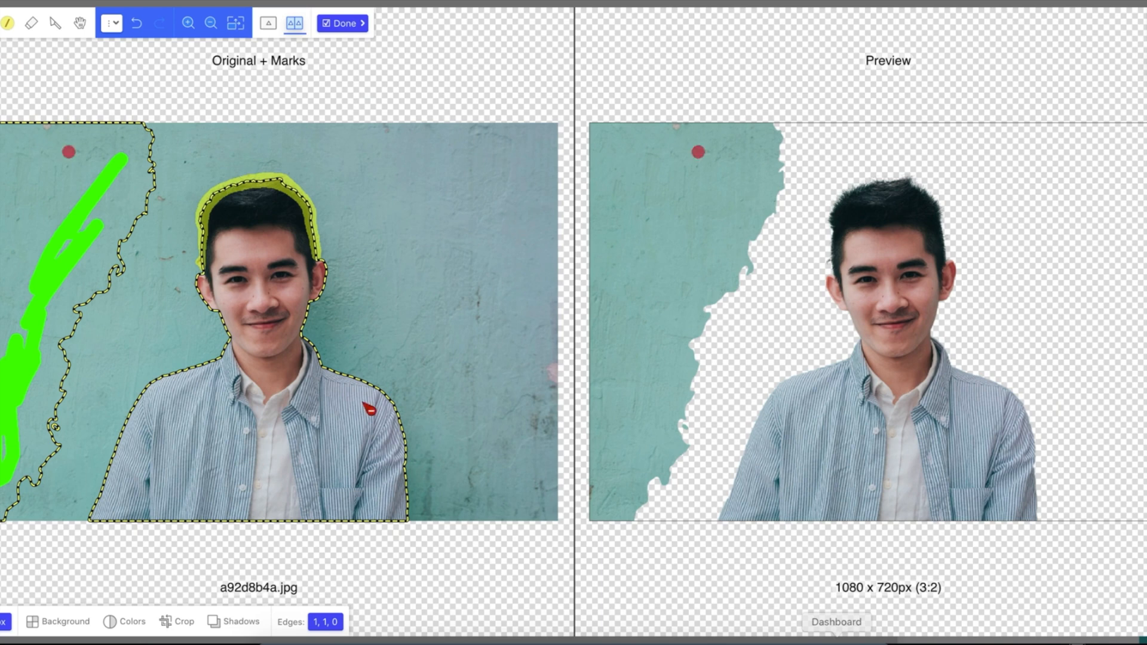
pyautogui.moveTo(289, 463)
pyautogui.mouseDown()
pyautogui.moveTo(381, 434)
pyautogui.moveTo(290, 486)
pyautogui.moveTo(321, 485)
pyautogui.mouseUp()
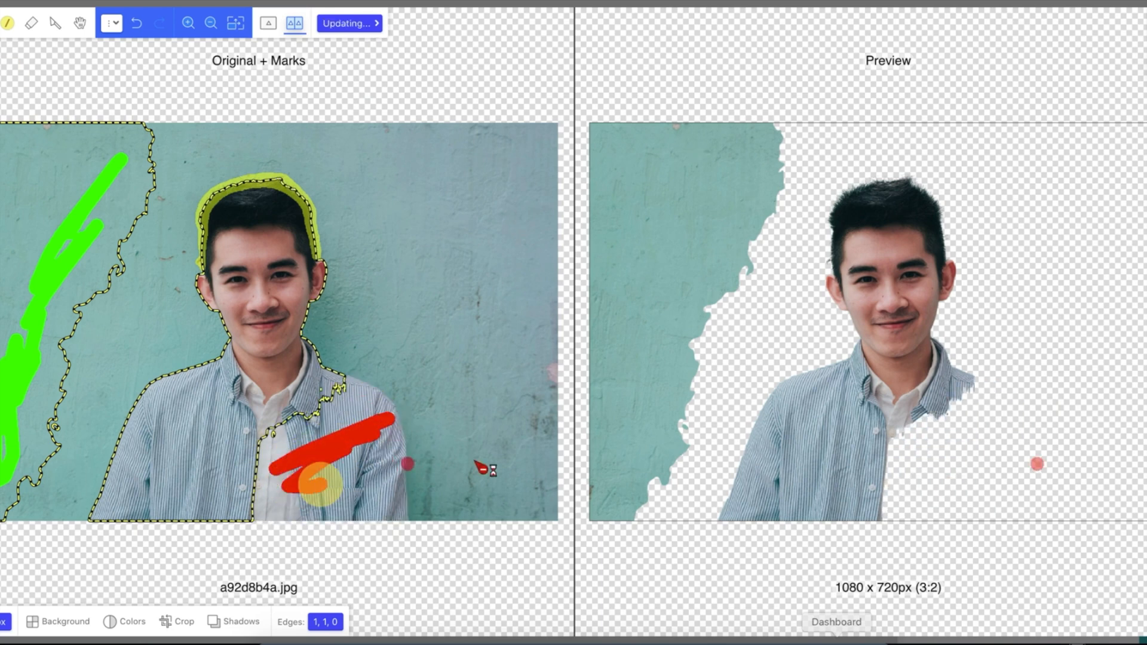
pyautogui.click(139, 29)
pyautogui.click(139, 29)
pyautogui.click(140, 28)
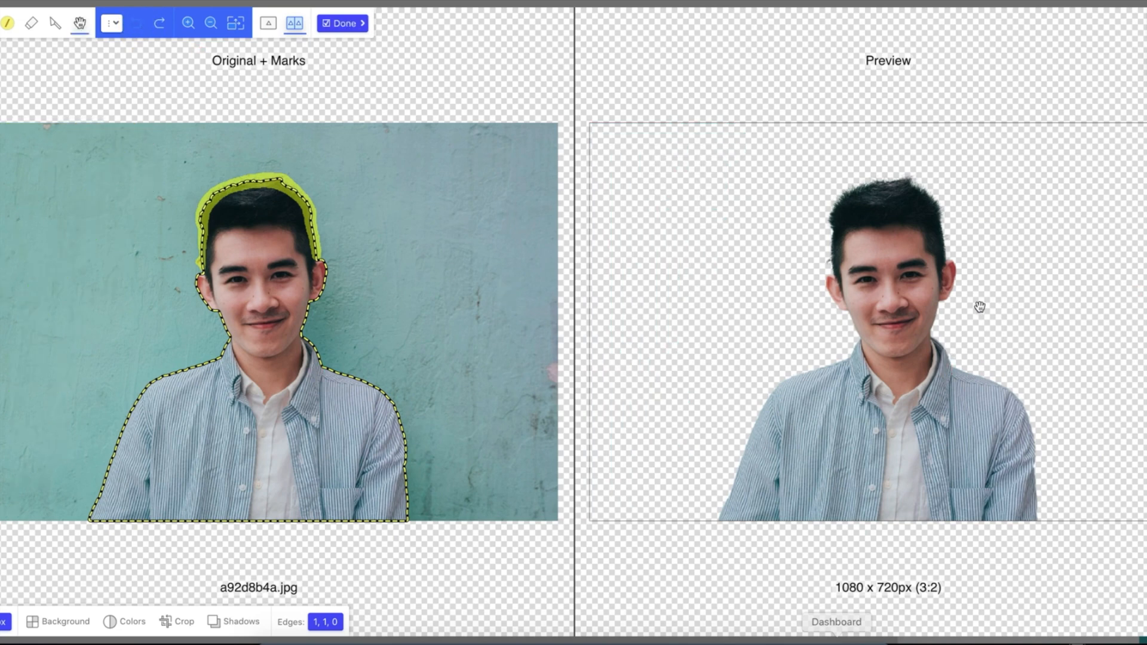
# Try brush sizes 40px, 10px, 1px and 5px, then send the cutout to the editor.
pyautogui.click(6, 622)
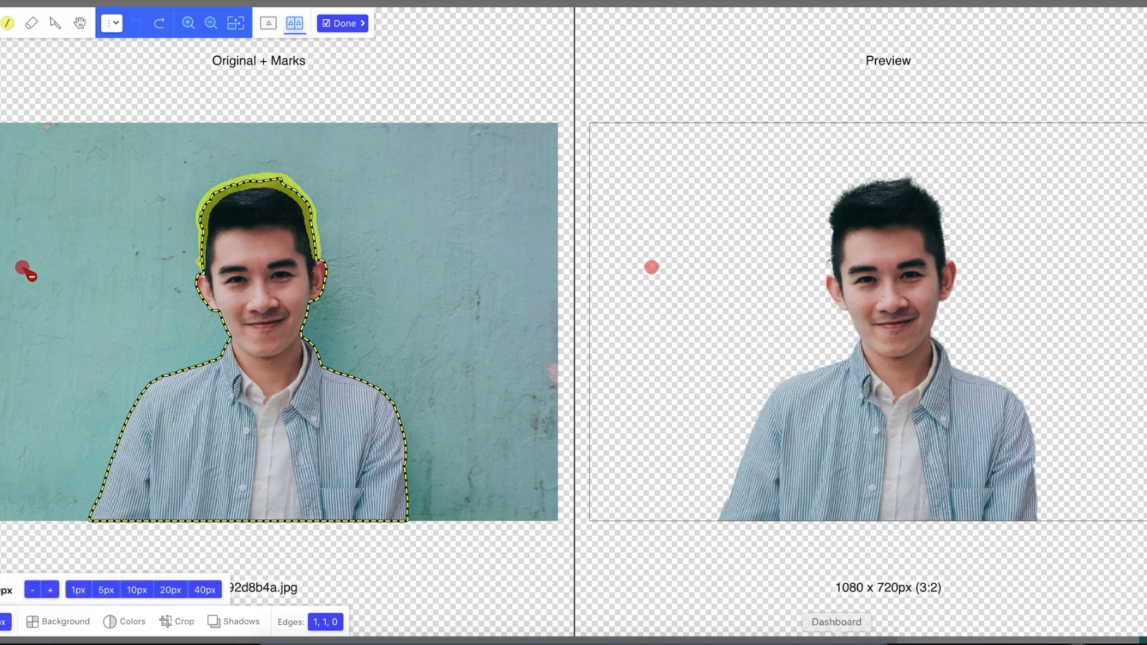
pyautogui.click(205, 590)
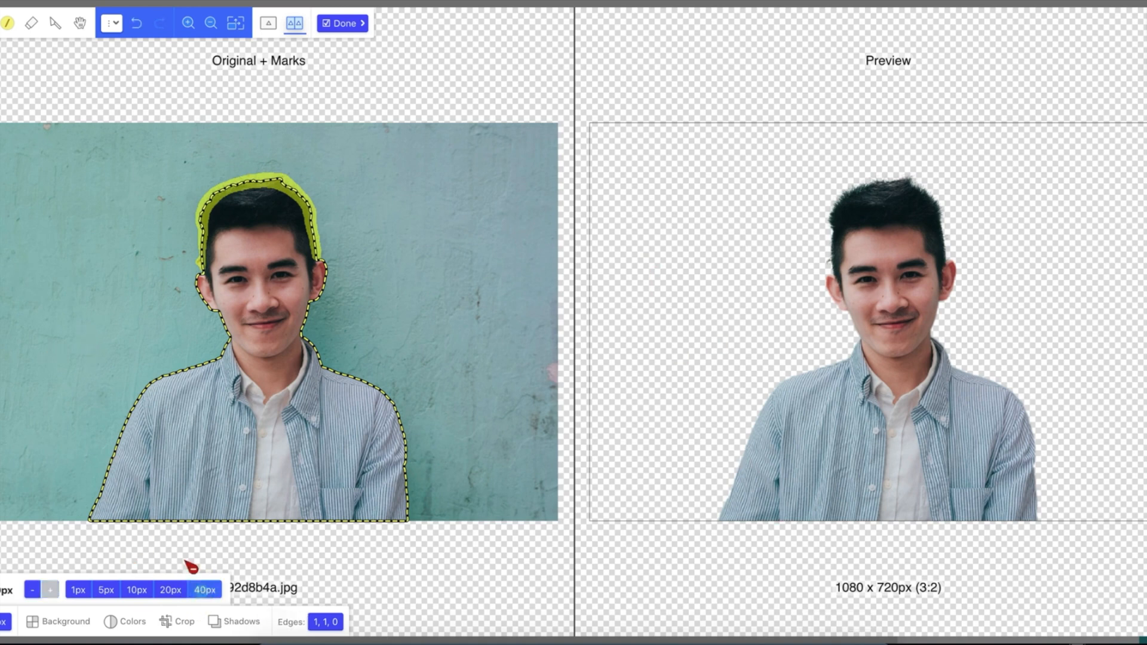
pyautogui.click(102, 482)
pyautogui.click(137, 590)
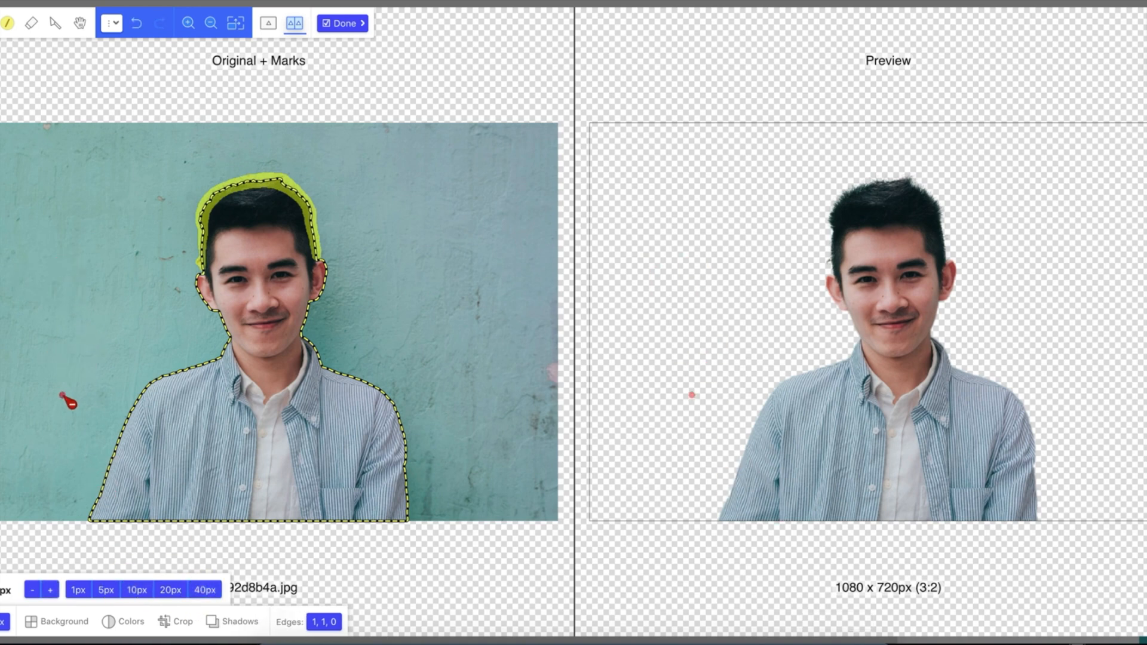
pyautogui.click(81, 590)
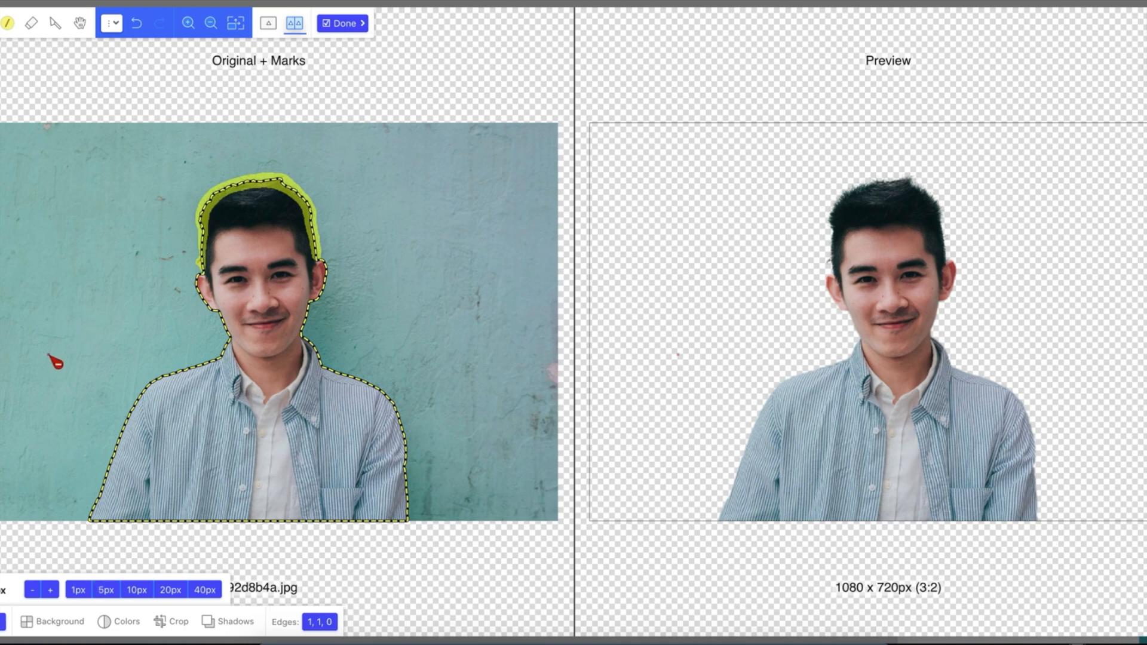
pyautogui.click(78, 591)
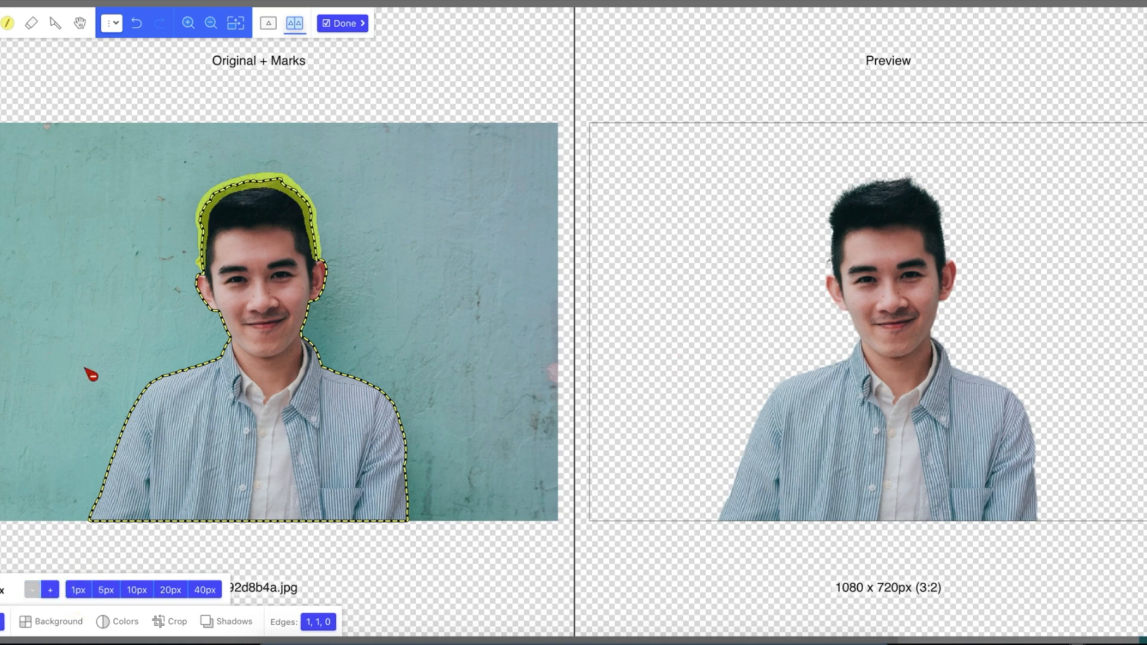
pyautogui.click(106, 590)
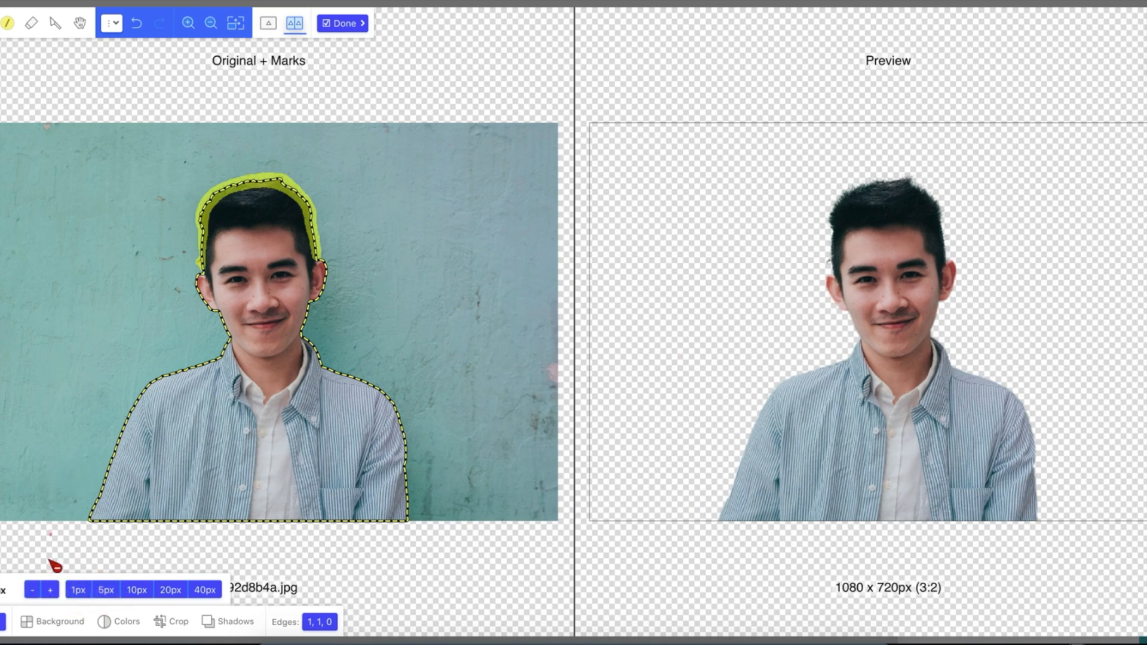
pyautogui.click(49, 590)
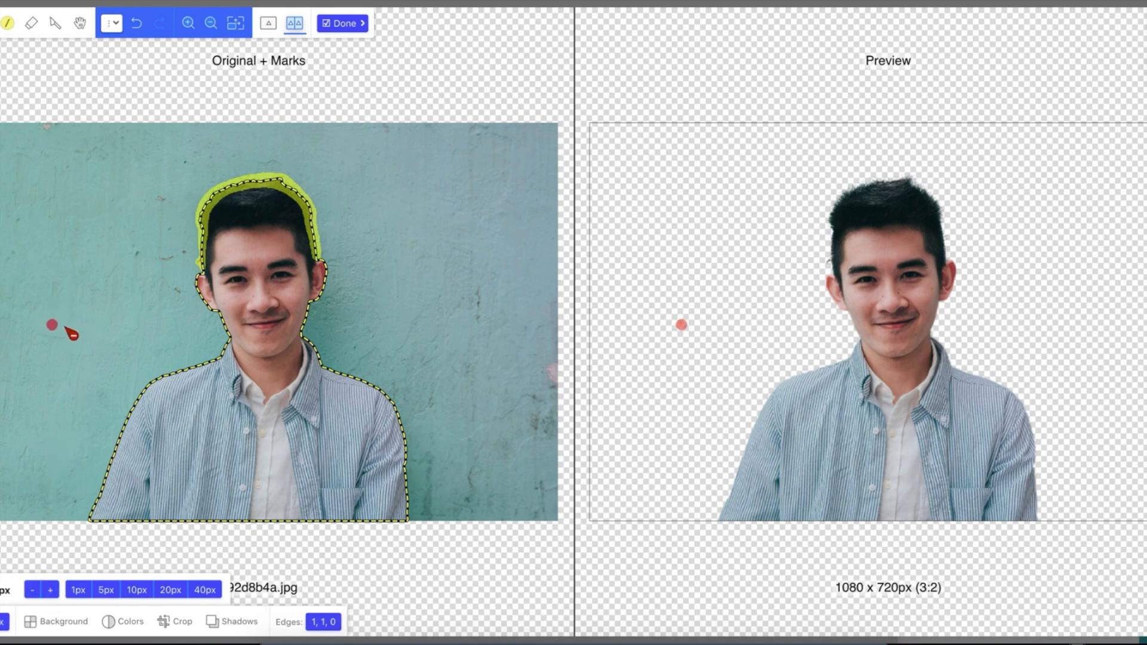
pyautogui.click(346, 25)
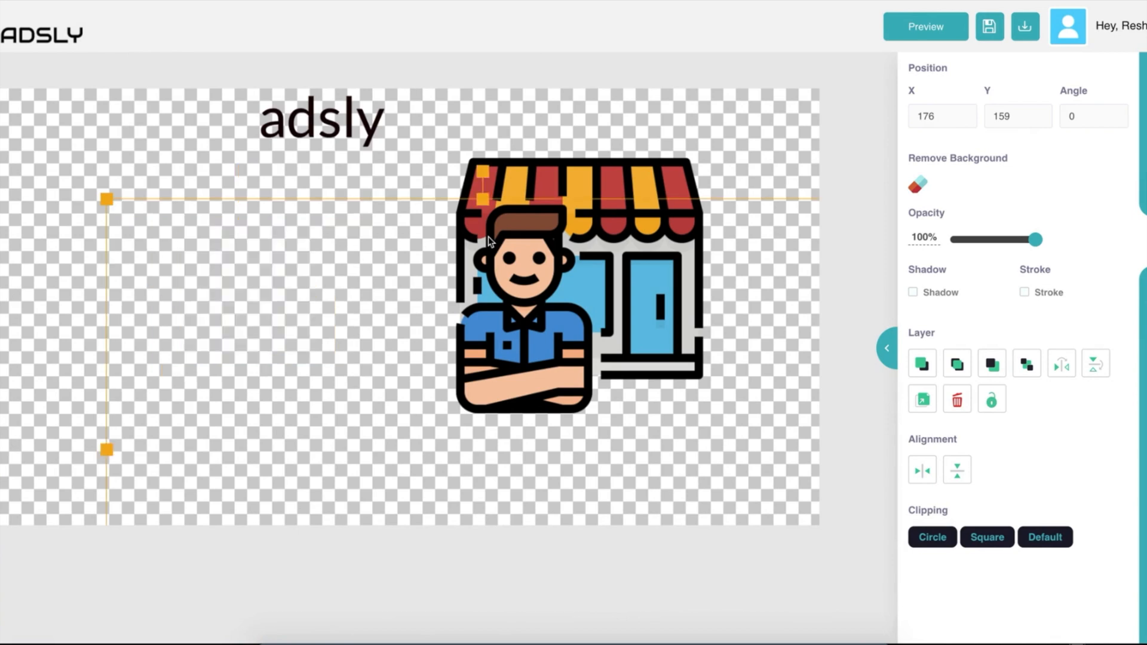
# Resize the cut-out portrait and position it at X 85, Y 92, left of the shop illustration.
pyautogui.moveTo(474, 460); pyautogui.dragTo(274, 325)
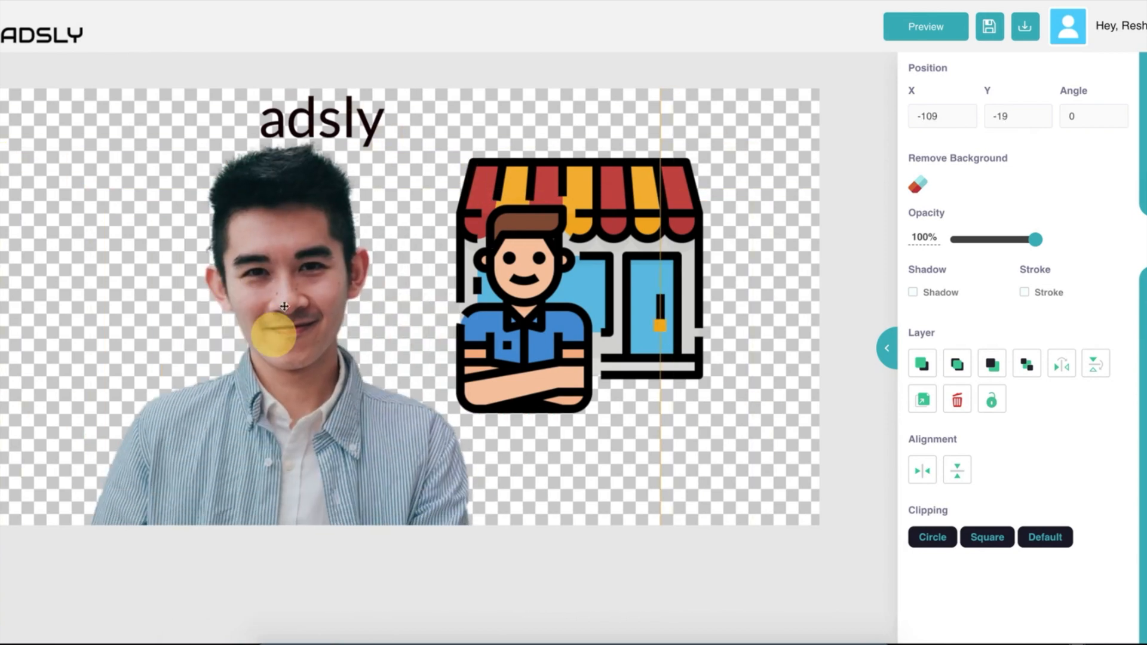
pyautogui.moveTo(281, 279); pyautogui.dragTo(367, 312)
pyautogui.moveTo(11, 114); pyautogui.dragTo(293, 384)
pyautogui.moveTo(525, 465); pyautogui.dragTo(243, 293)
pyautogui.moveTo(462, 439); pyautogui.dragTo(520, 494)
pyautogui.moveTo(284, 386); pyautogui.dragTo(249, 341)
pyautogui.moveTo(278, 272); pyautogui.dragTo(304, 300)
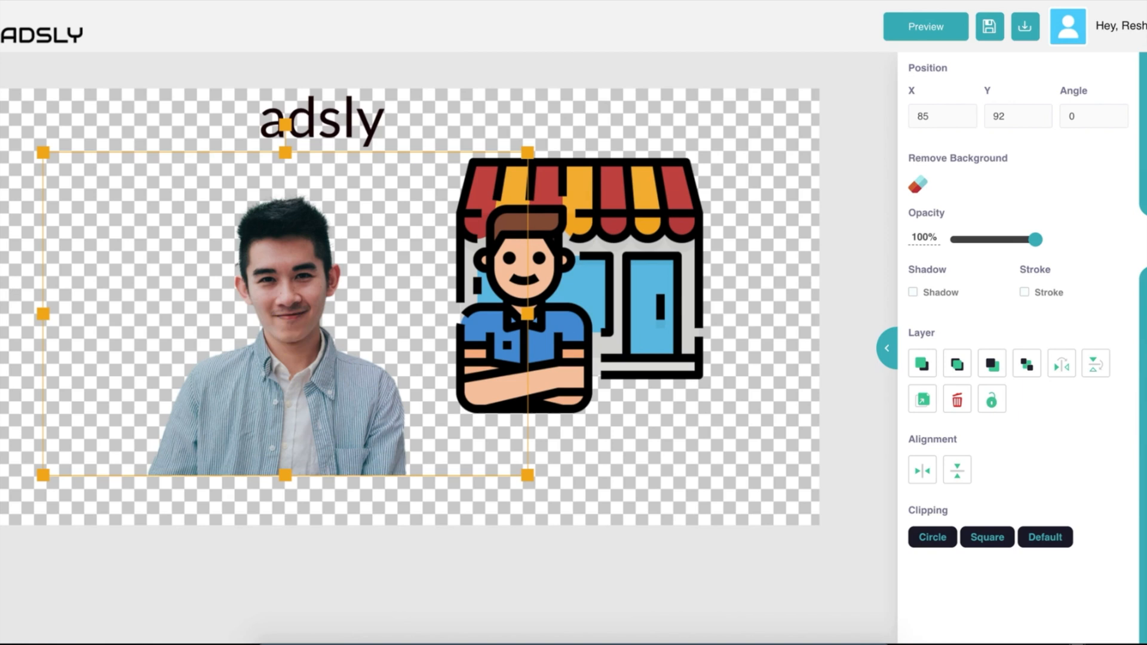
pyautogui.click(1145, 486)
# Crop empty space from the portrait's top, right and left, then move it to X 163, Y 135.
pyautogui.moveTo(1004, 109); pyautogui.dragTo(1005, 123)
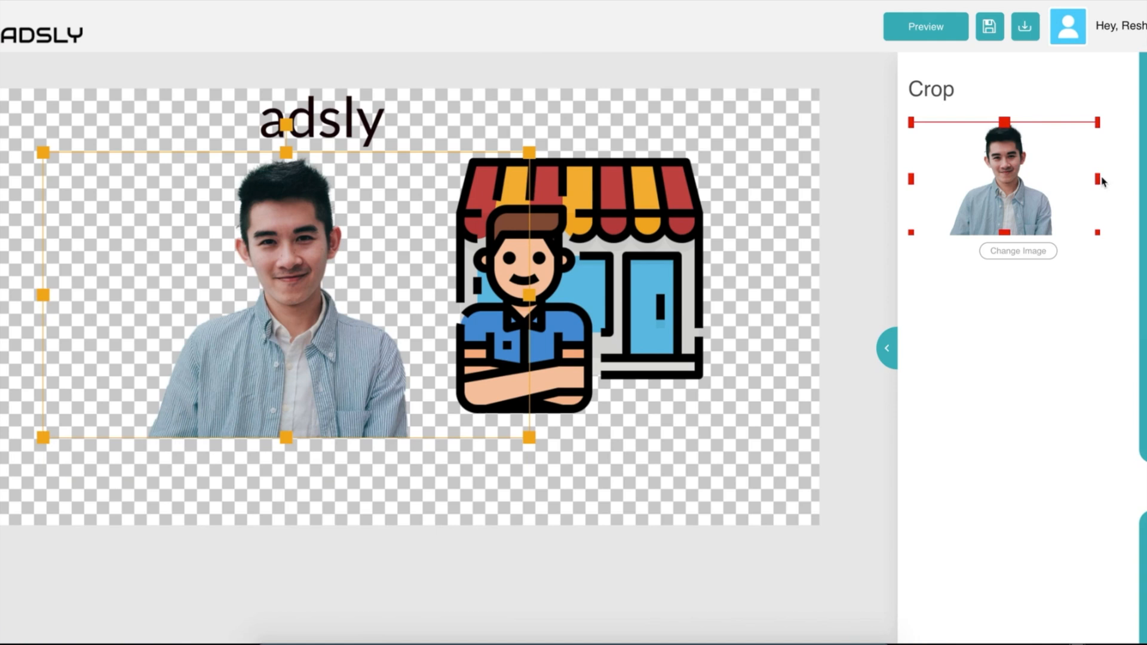
pyautogui.moveTo(1098, 179); pyautogui.dragTo(1057, 179)
pyautogui.moveTo(912, 180); pyautogui.dragTo(944, 179)
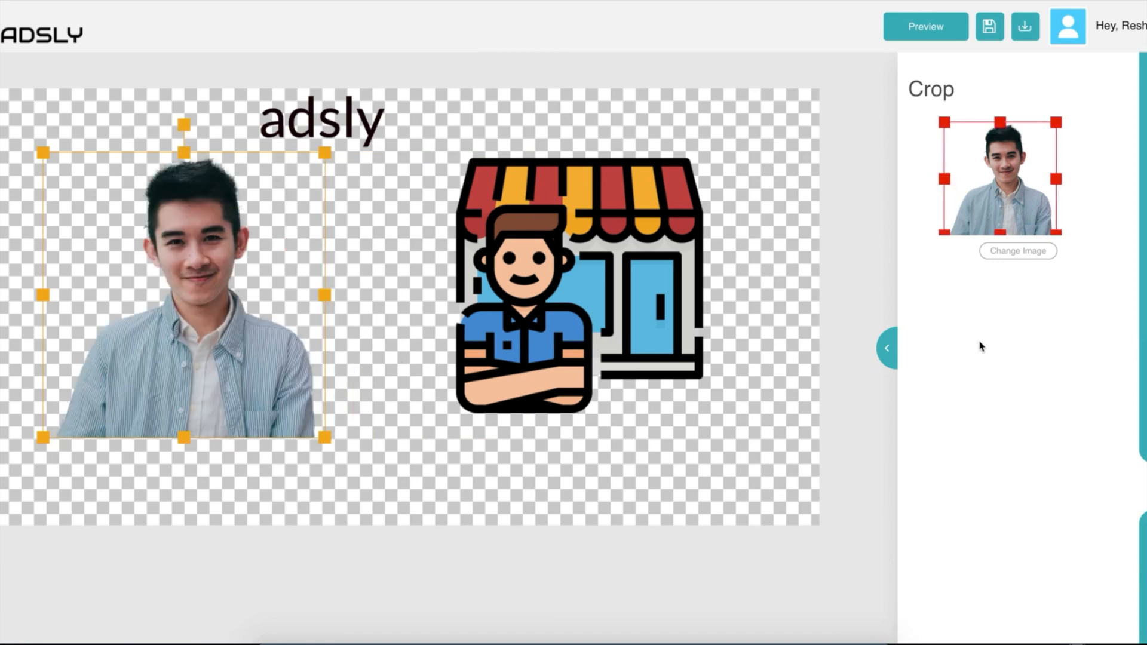
pyautogui.click(266, 275)
pyautogui.moveTo(186, 306); pyautogui.dragTo(238, 336)
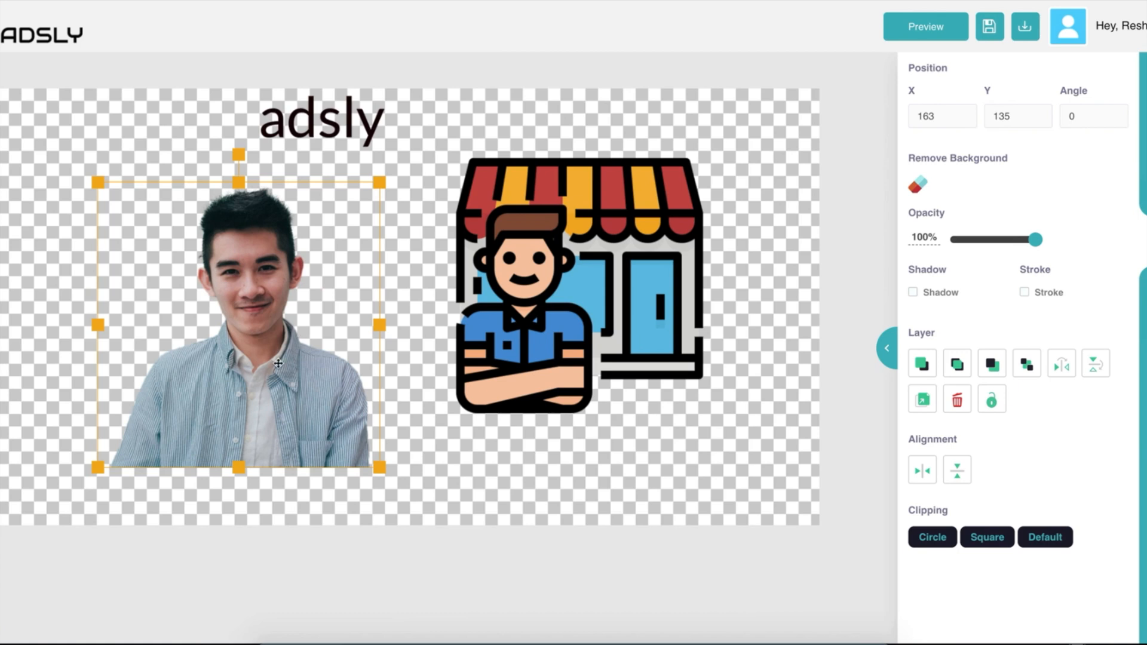
# Turn on a 1-wide #202020 stroke outline around the portrait.
pyautogui.click(1025, 293)
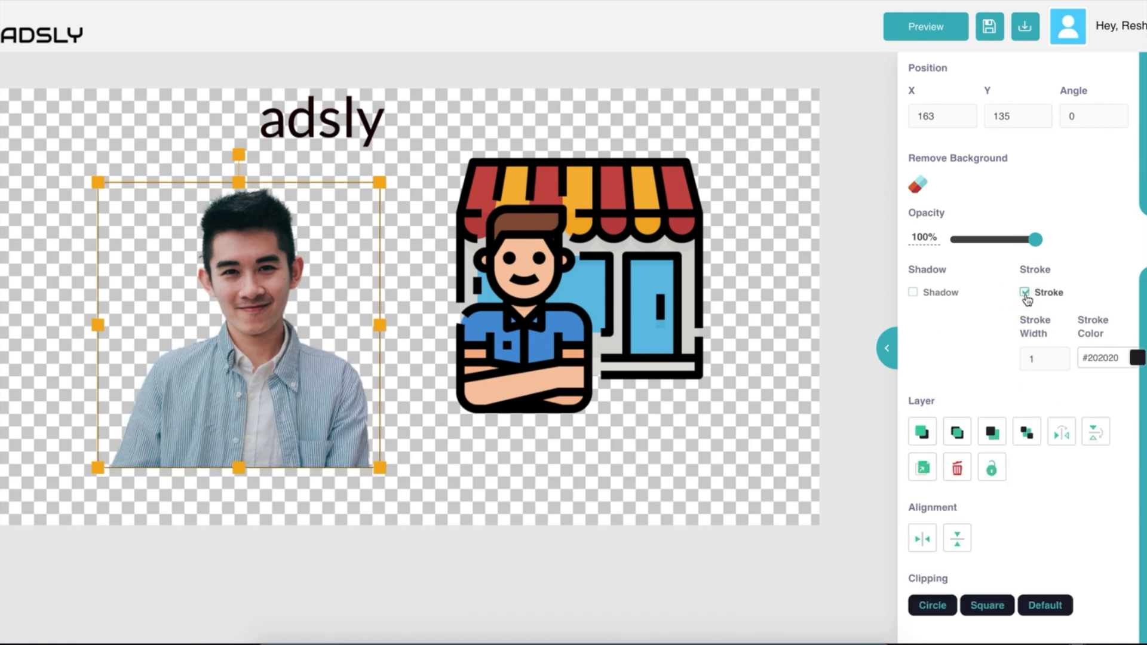
pyautogui.click(524, 467)
pyautogui.click(229, 397)
pyautogui.click(466, 497)
pyautogui.click(303, 408)
pyautogui.click(278, 369)
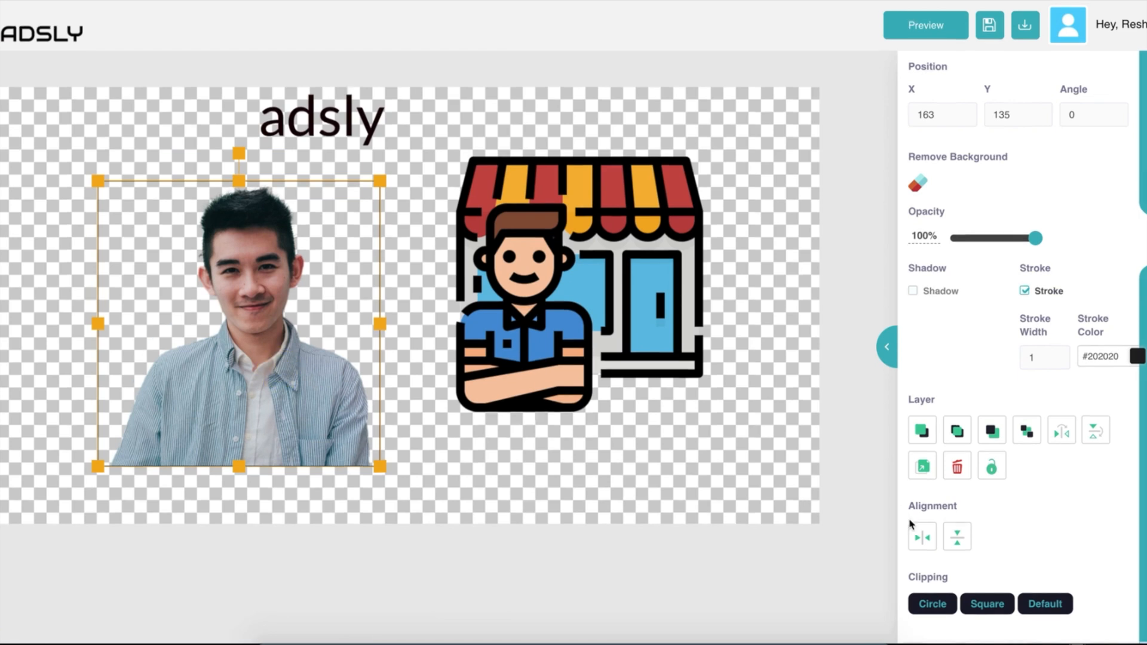
# Try Circle and Square clipping, revert to Default, and bring up the Unsplash photo search.
pyautogui.click(935, 609)
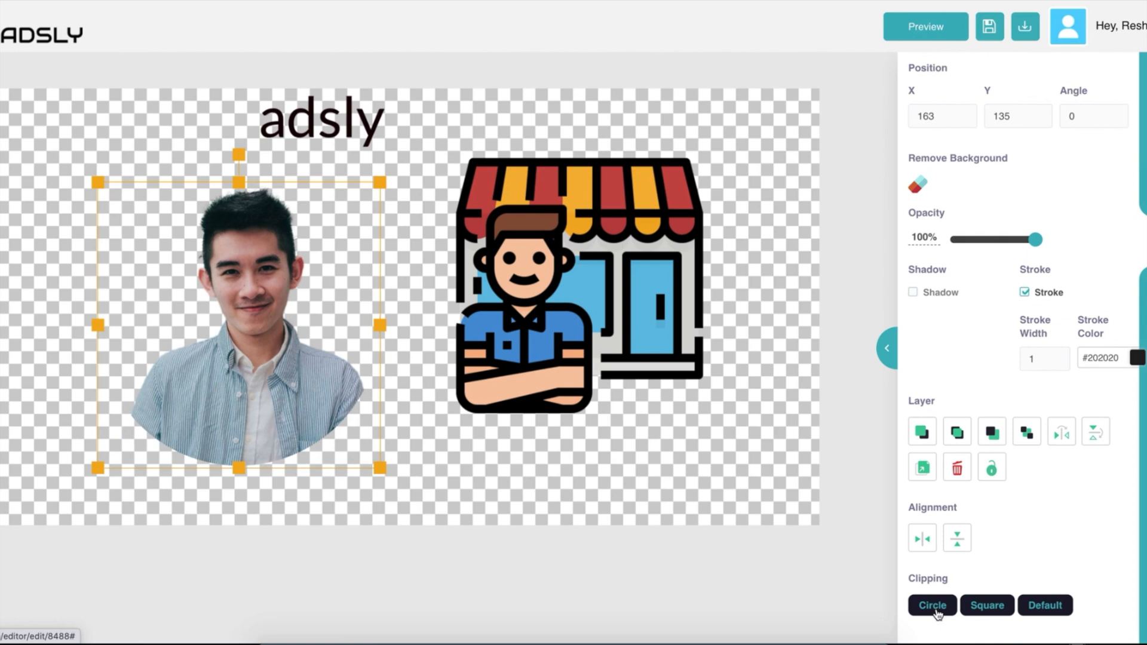
pyautogui.click(987, 606)
pyautogui.click(1051, 613)
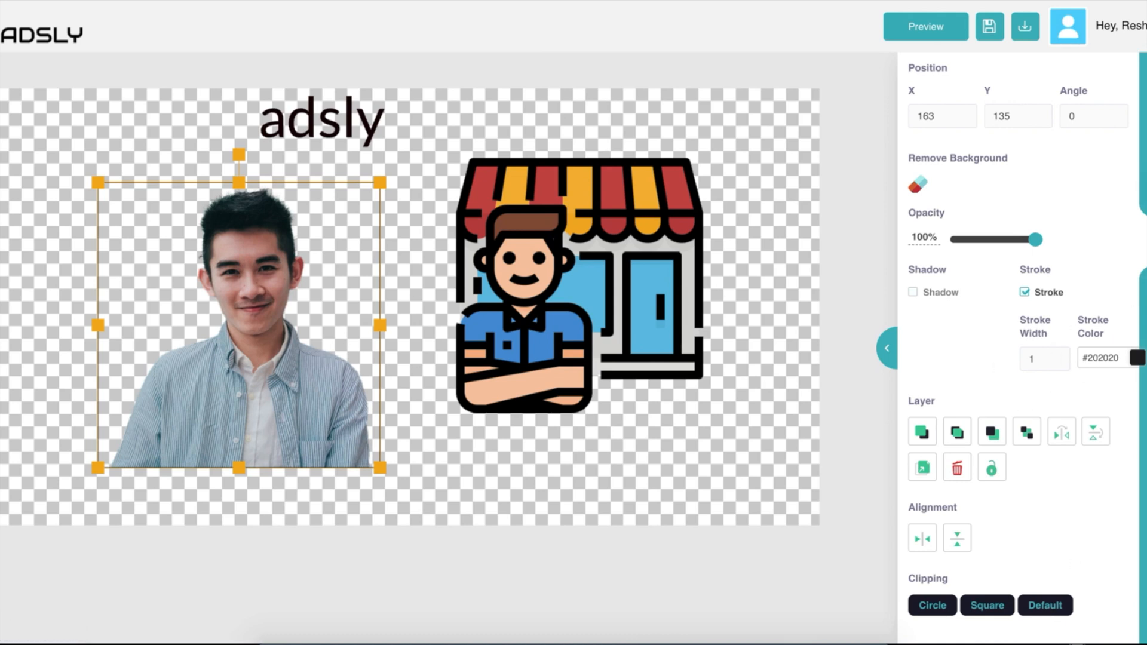
pyautogui.click(1143, 242)
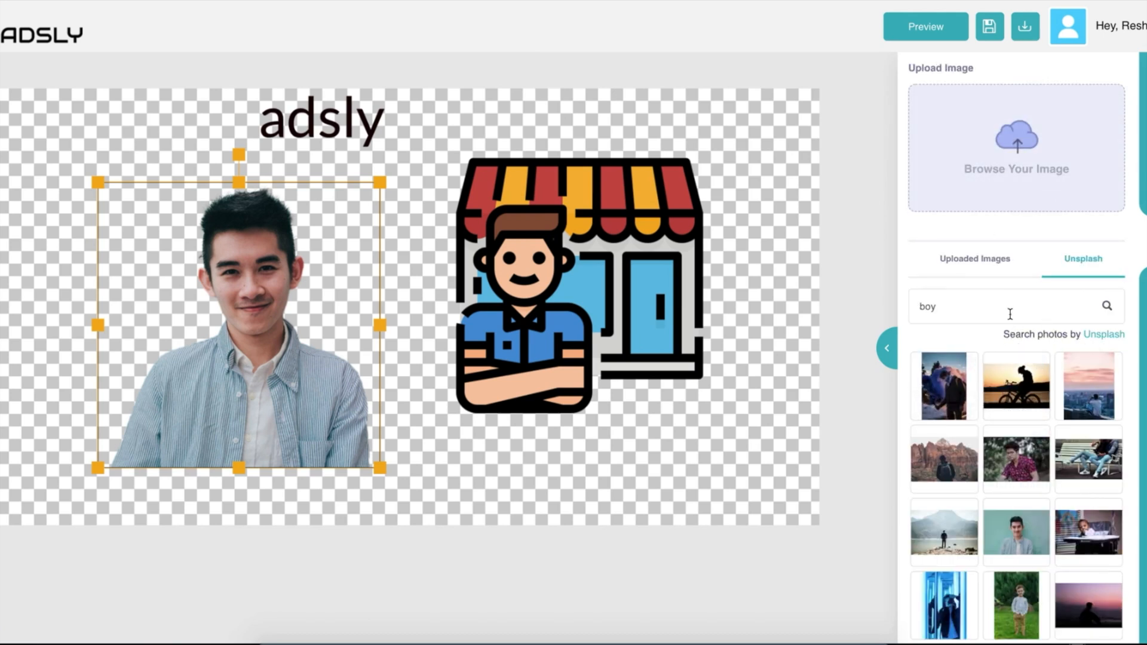
pyautogui.click(978, 310)
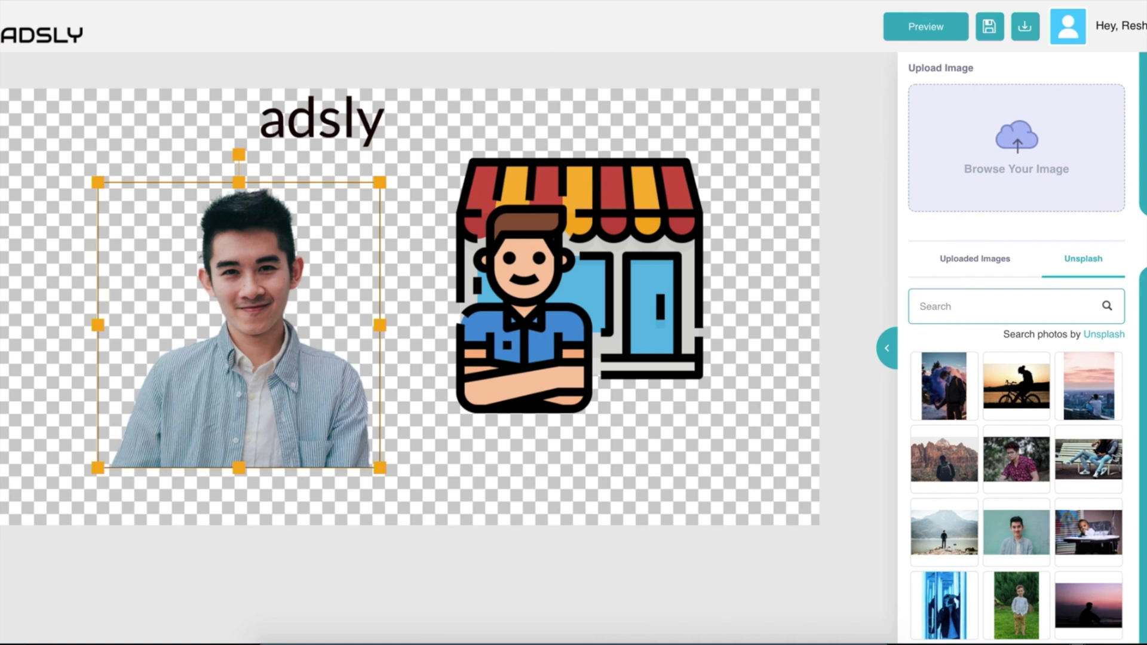
# Try cyan and lime solid backgrounds, settling on pale yellow.
pyautogui.click(1144, 292)
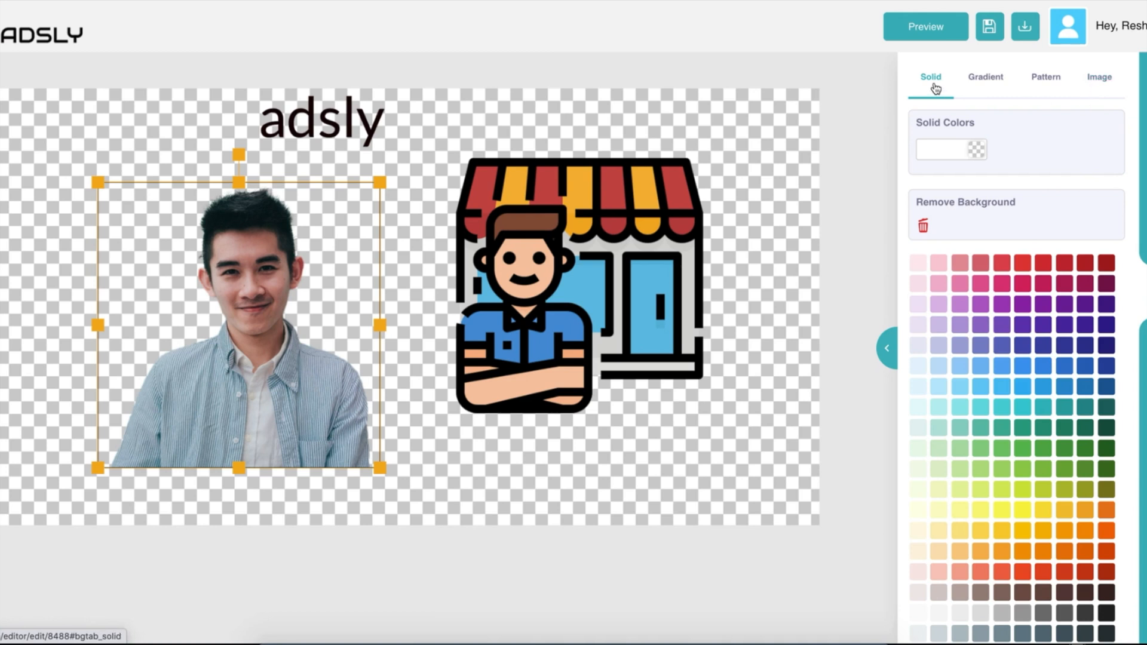
pyautogui.click(998, 411)
pyautogui.click(1037, 495)
pyautogui.click(981, 532)
pyautogui.click(982, 511)
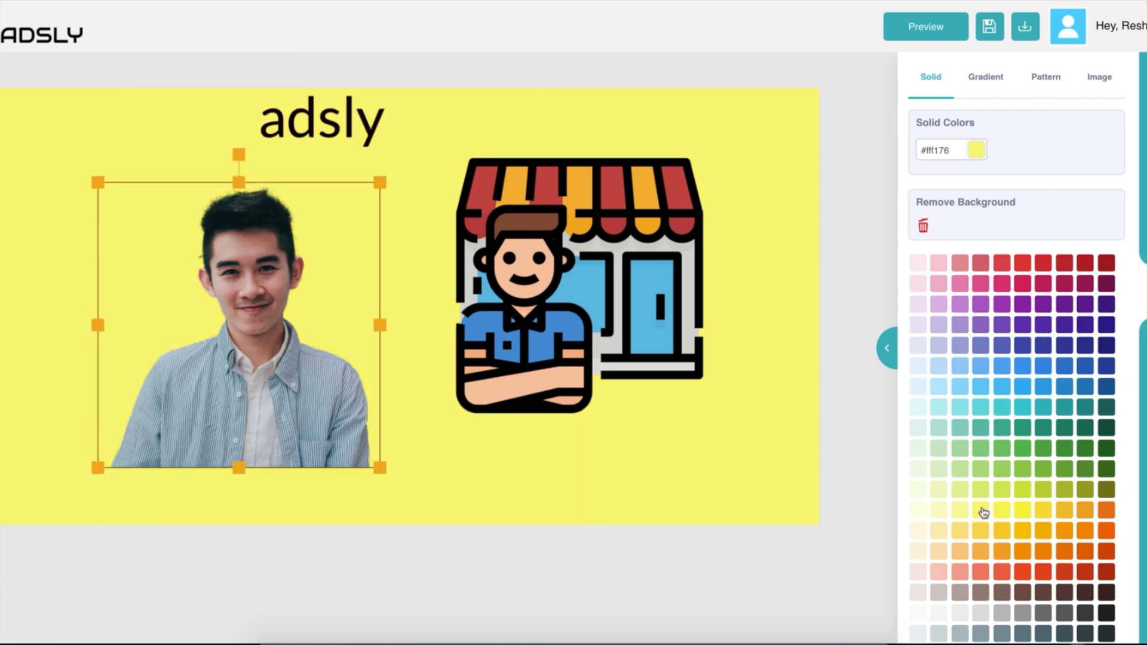
pyautogui.moveTo(954, 151); pyautogui.dragTo(915, 158)
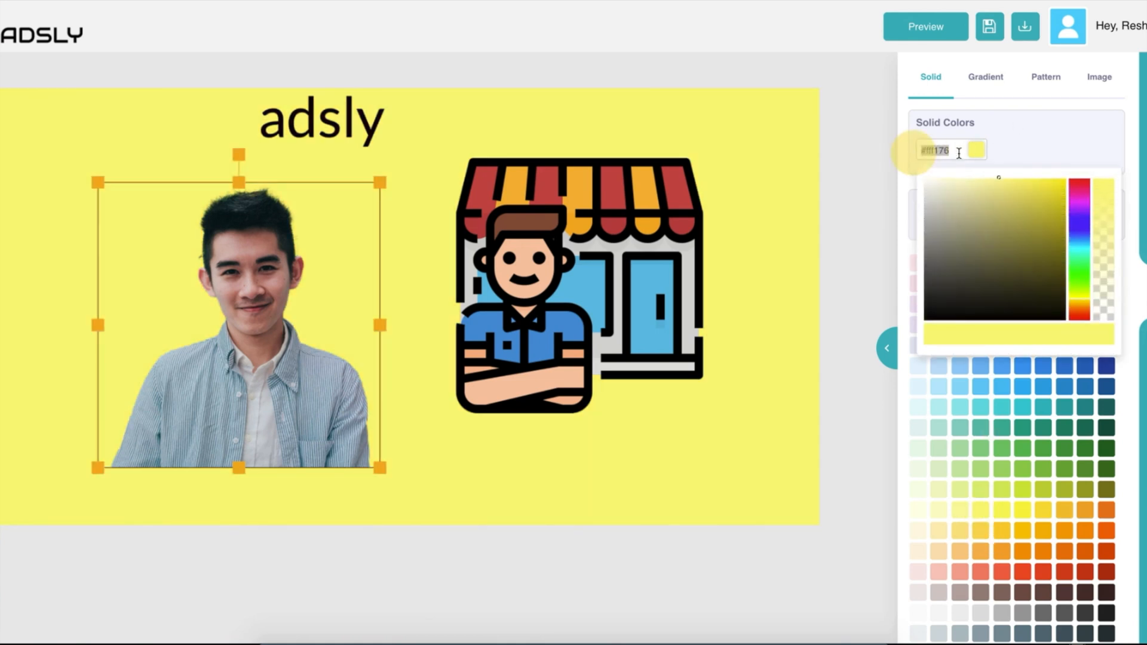
pyautogui.click(1017, 157)
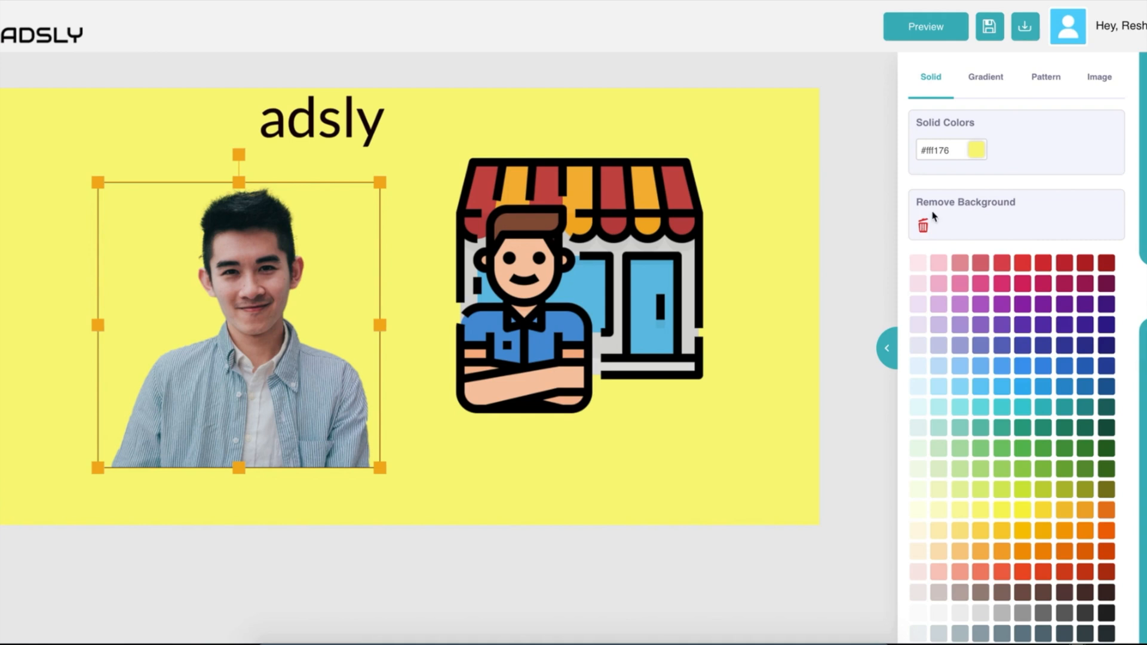
# Apply the #2af598-to-#009efd blue-green linear gradient background, angled at 259%.
pyautogui.click(985, 77)
pyautogui.click(979, 337)
pyautogui.click(1017, 338)
pyautogui.click(1097, 334)
pyautogui.click(1067, 487)
pyautogui.click(1001, 517)
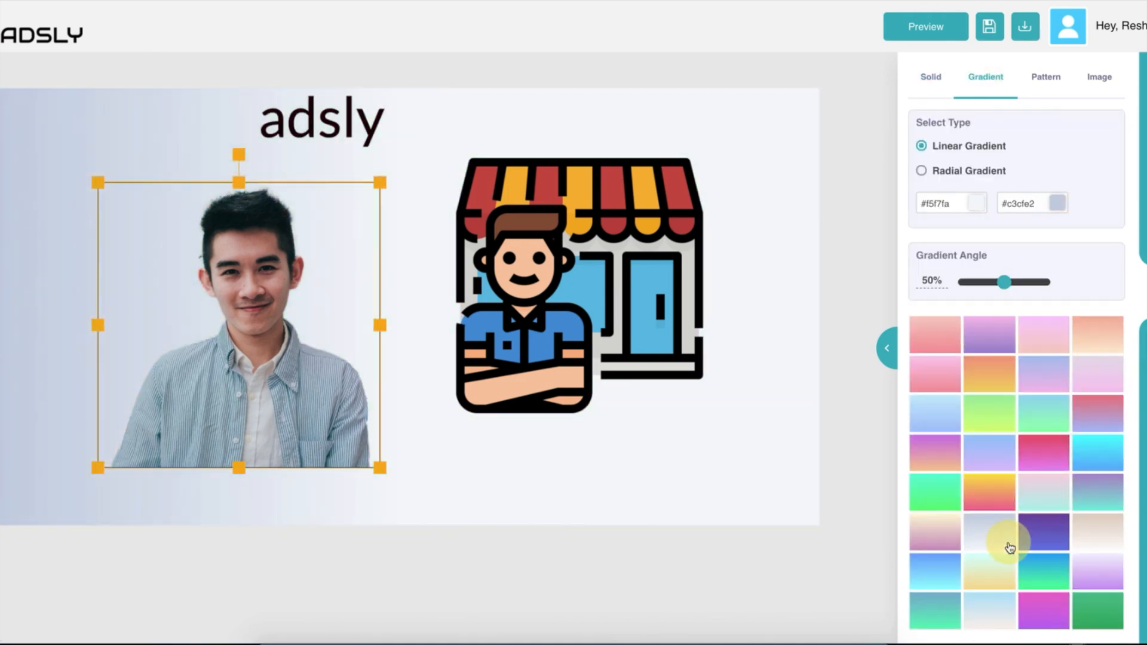
pyautogui.click(1037, 564)
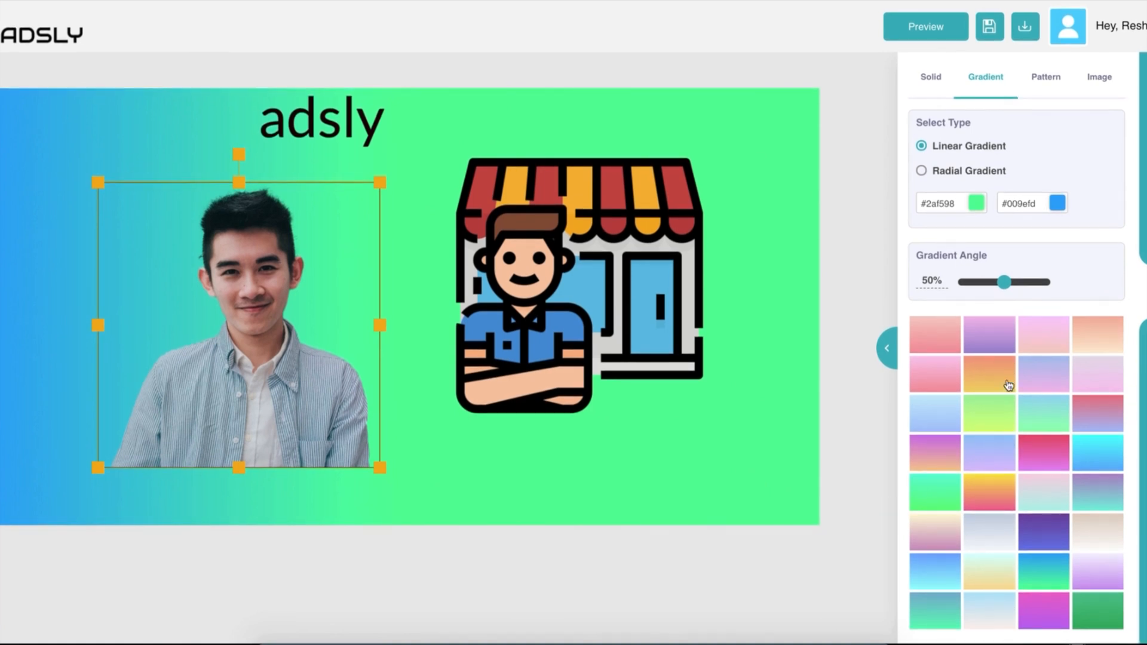
pyautogui.scroll(-1, 994, 380)
pyautogui.moveTo(1006, 253)
pyautogui.mouseDown()
pyautogui.moveTo(1039, 251)
pyautogui.moveTo(978, 251)
pyautogui.moveTo(1021, 251)
pyautogui.mouseUp()
pyautogui.scroll(1, 1015, 197)
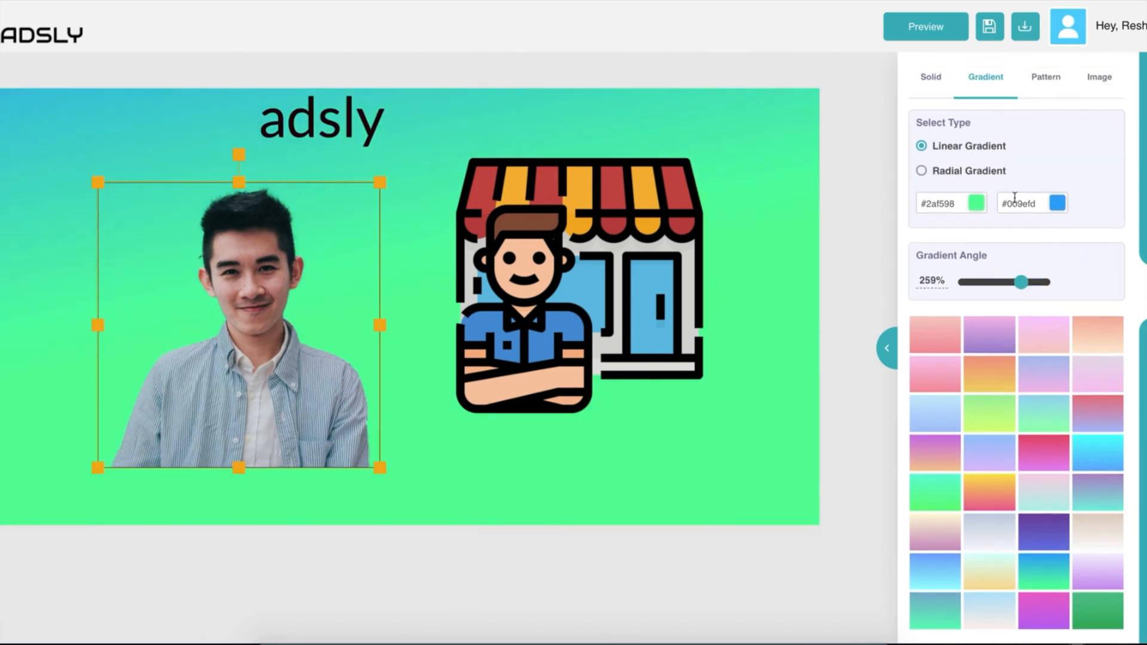
# Fill the background with the wavy pattern, recoloured brownish red with red waves.
pyautogui.click(1044, 78)
pyautogui.scroll(-1, 1019, 359)
pyautogui.scroll(1, 1024, 270)
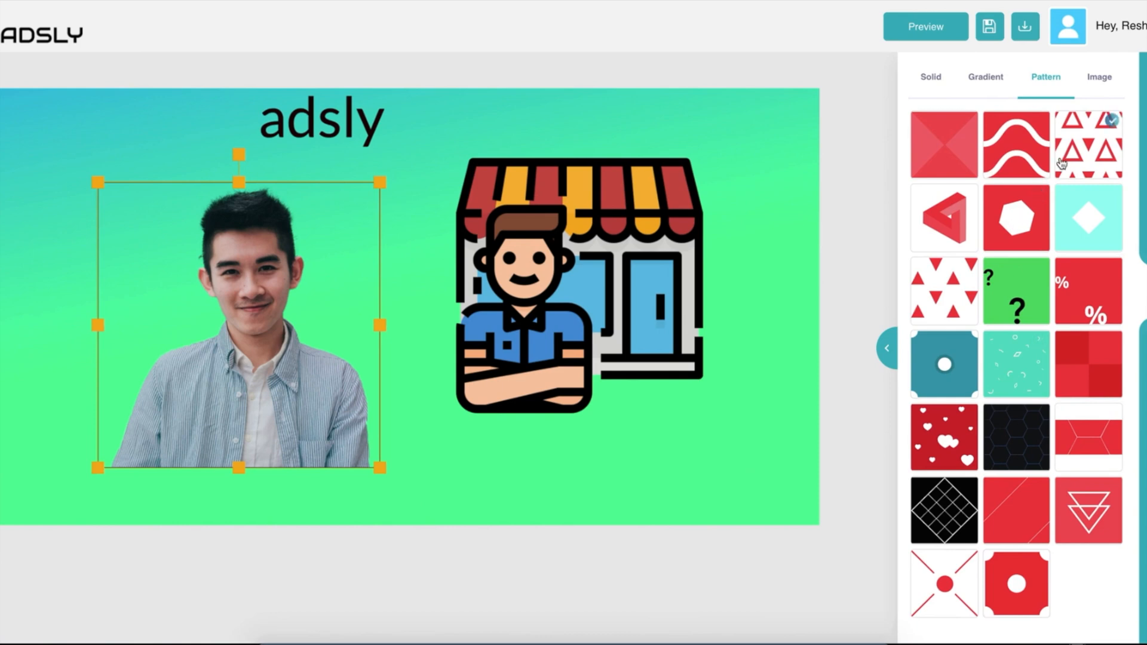
pyautogui.click(1039, 123)
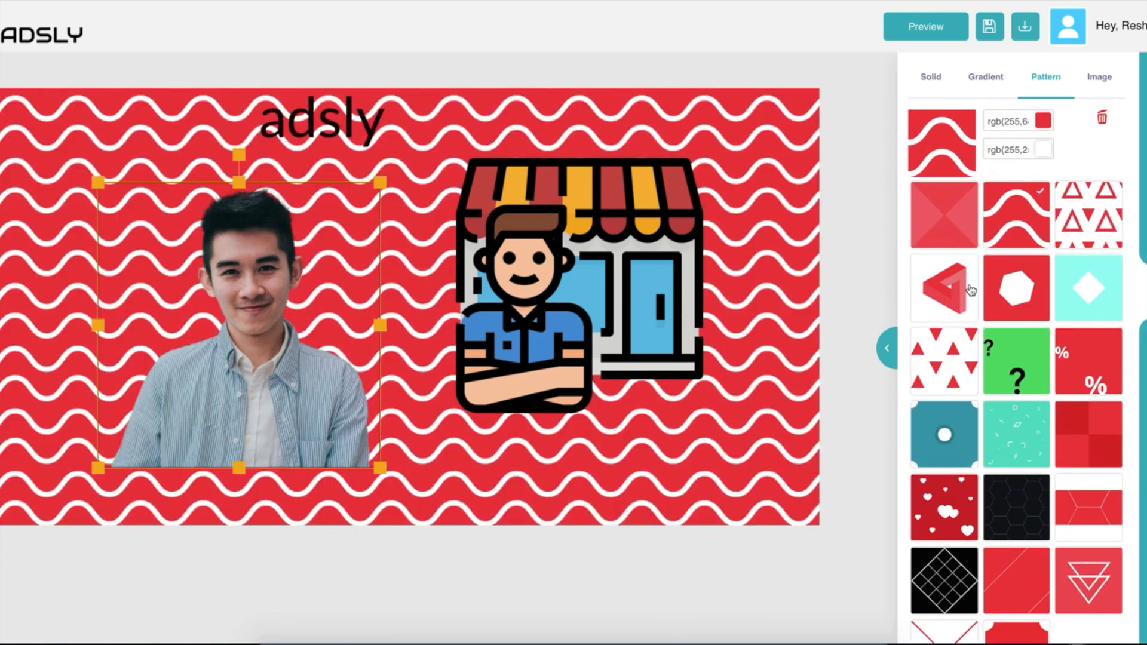
pyautogui.click(1043, 121)
pyautogui.click(1040, 210)
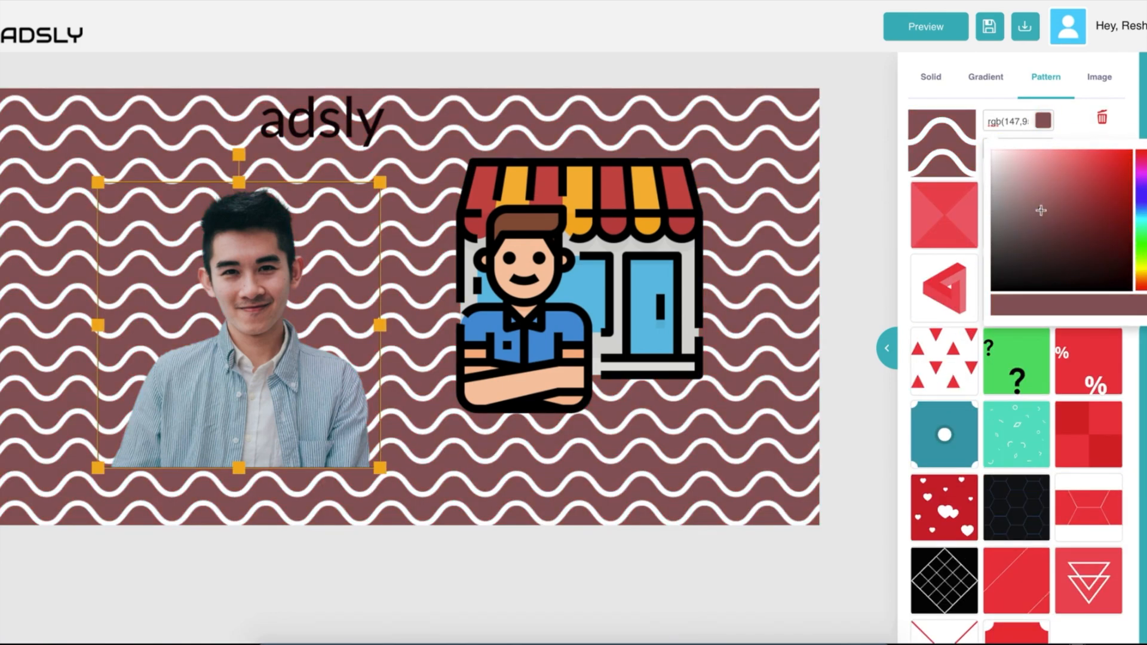
pyautogui.doubleClick(1068, 126)
pyautogui.doubleClick(1031, 146)
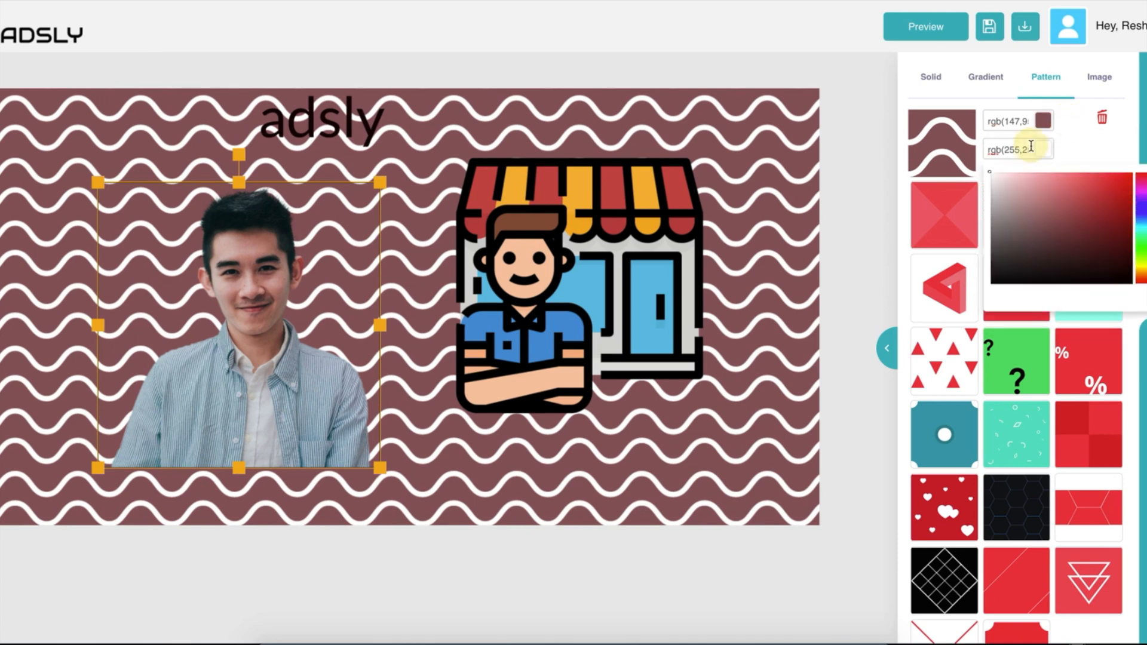
pyautogui.click(1102, 175)
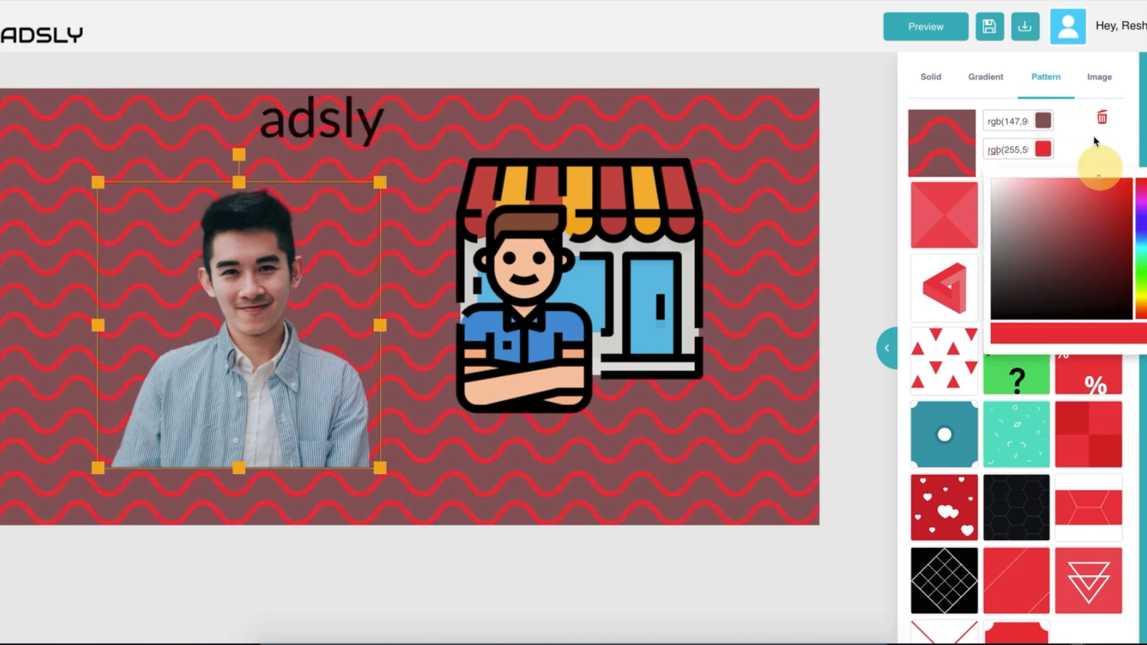
pyautogui.click(1100, 146)
# Upload startup.png as the background image.
pyautogui.click(1091, 88)
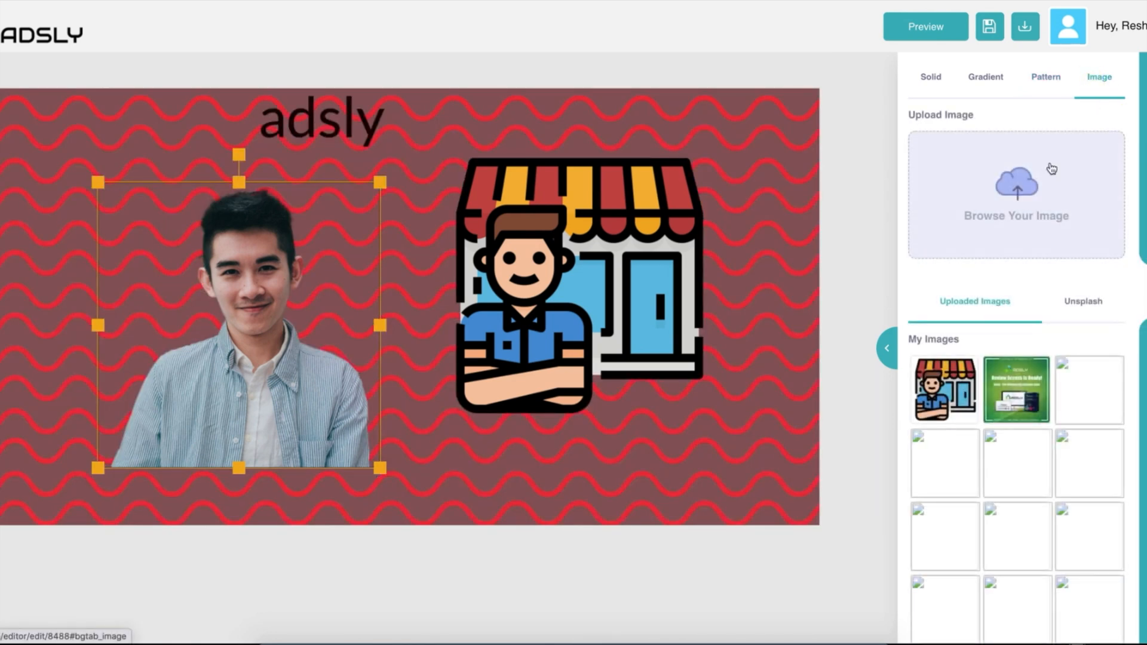
pyautogui.click(984, 205)
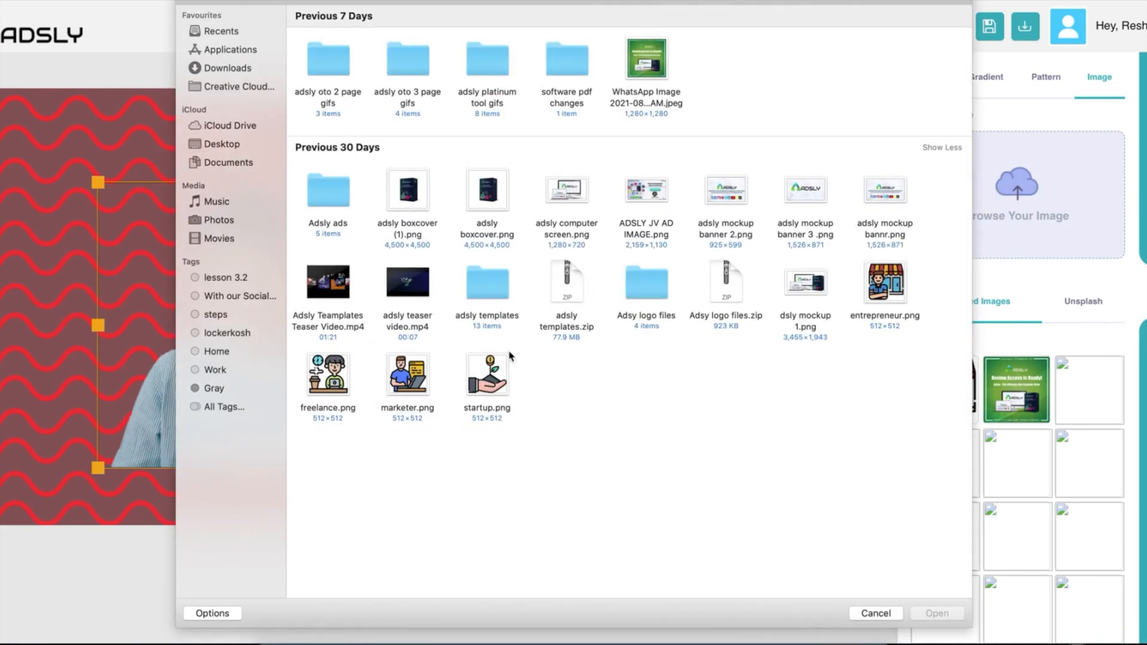
pyautogui.click(480, 395)
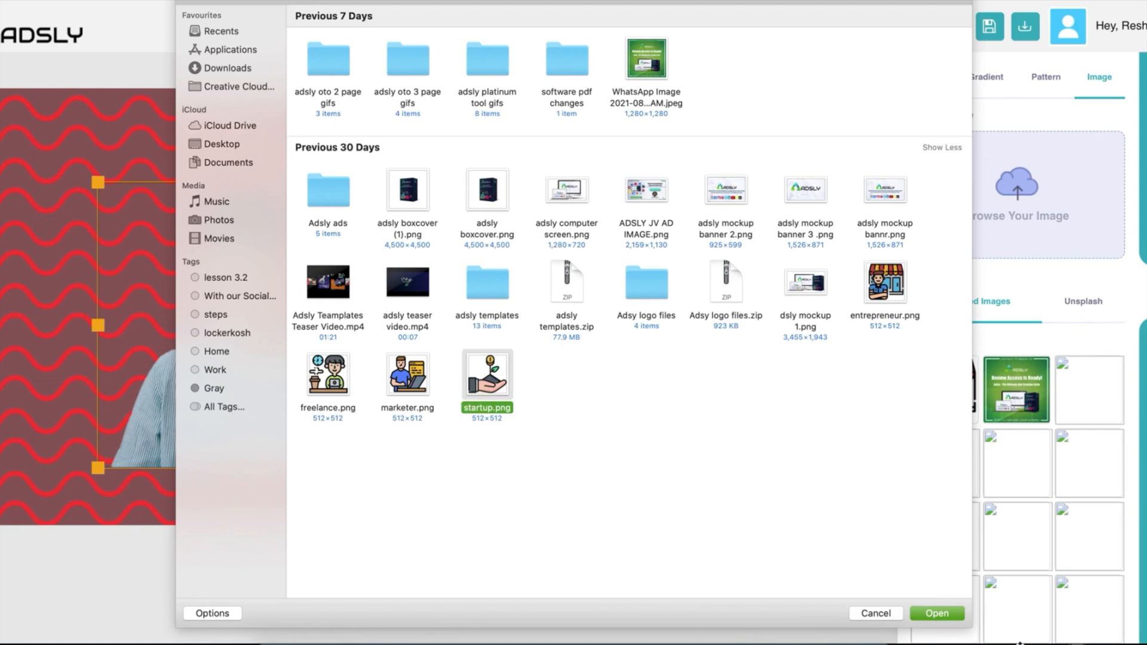
pyautogui.click(950, 619)
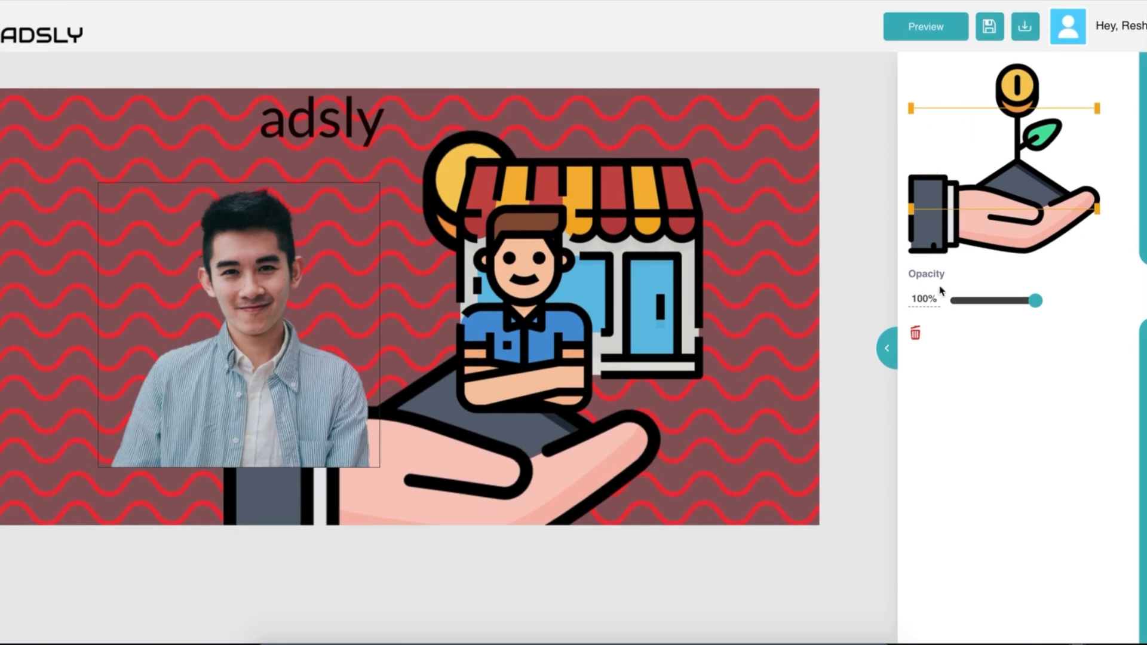
# Remove the background pattern and red colour to leave it transparent, and delete the hand illustration.
pyautogui.click(1141, 288)
pyautogui.click(1045, 78)
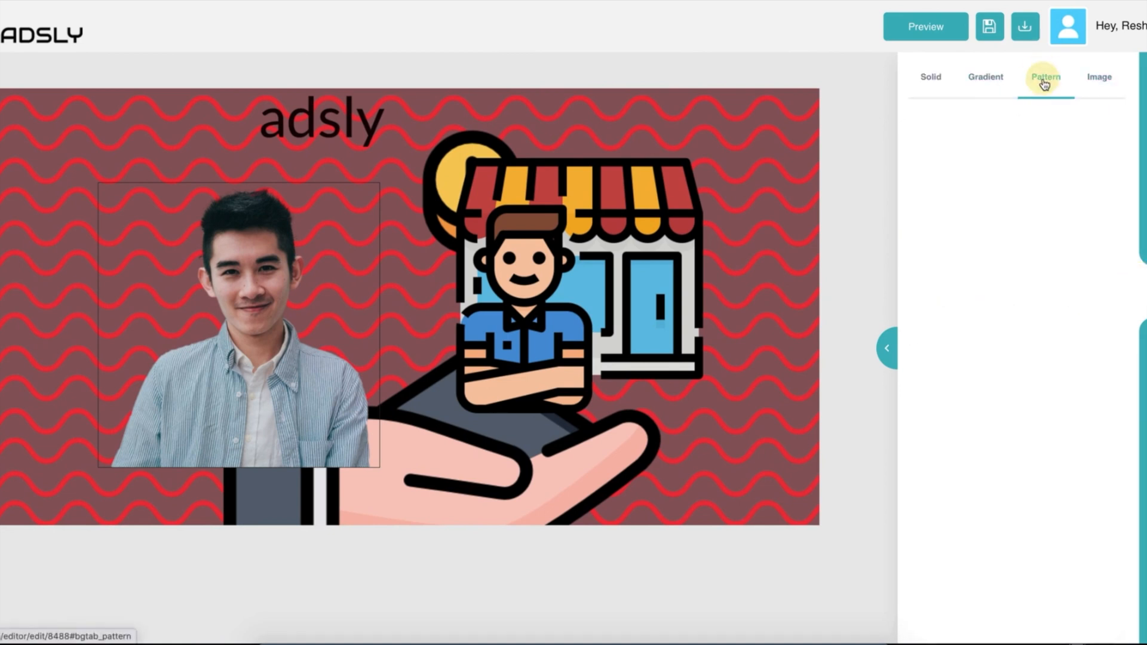
pyautogui.click(1102, 123)
pyautogui.click(528, 429)
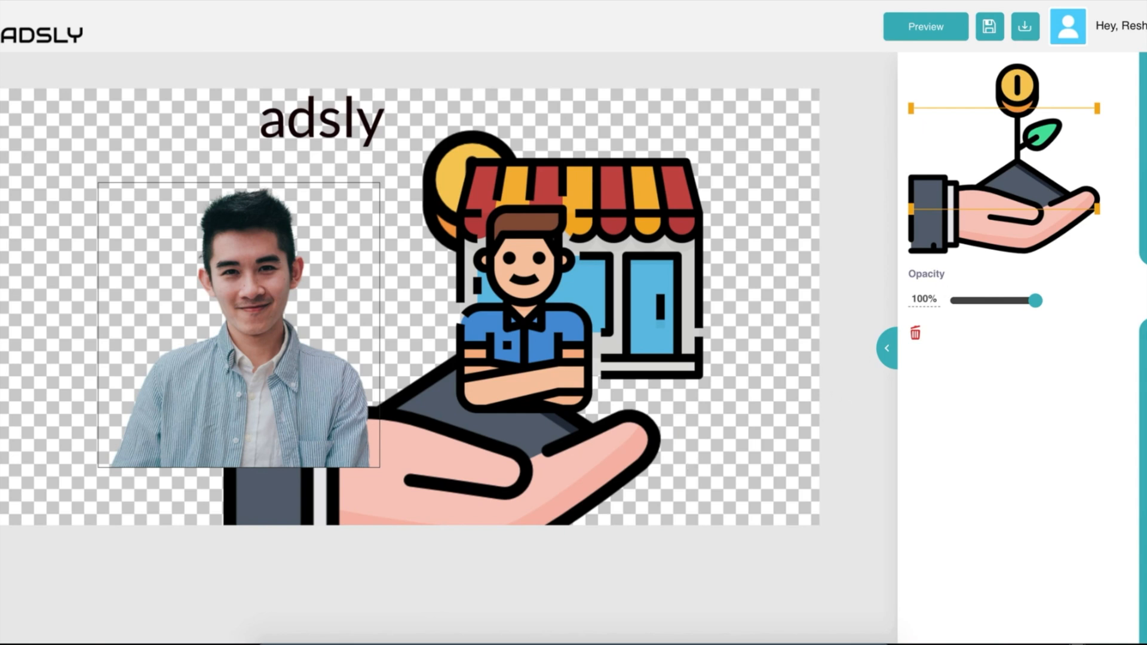
pyautogui.click(942, 87)
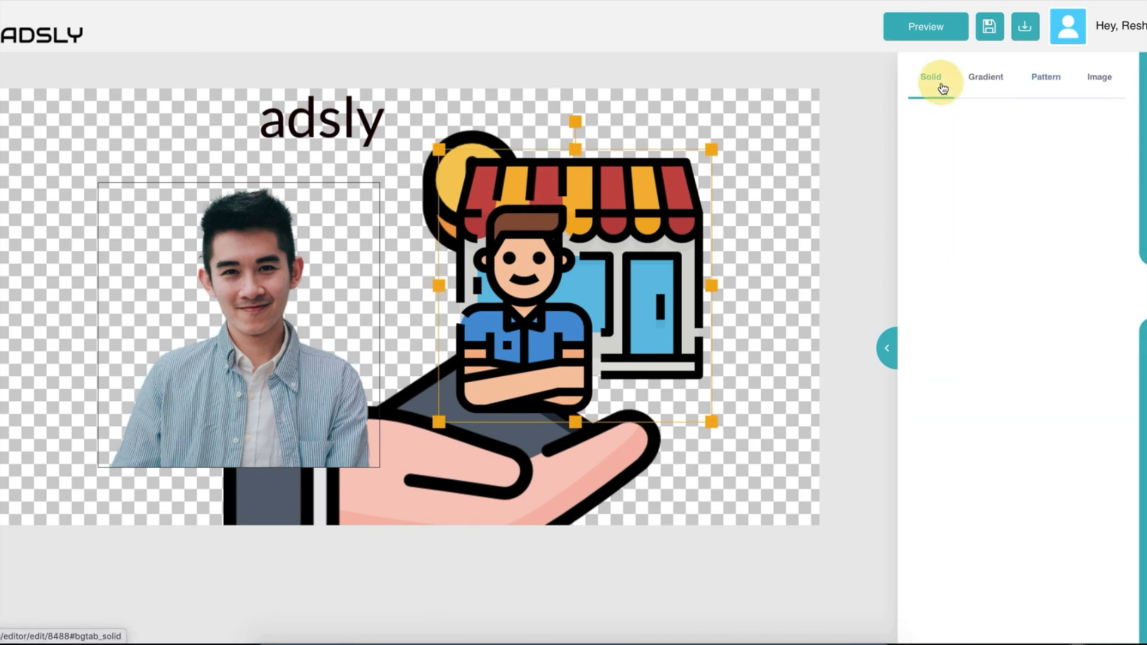
pyautogui.click(1004, 266)
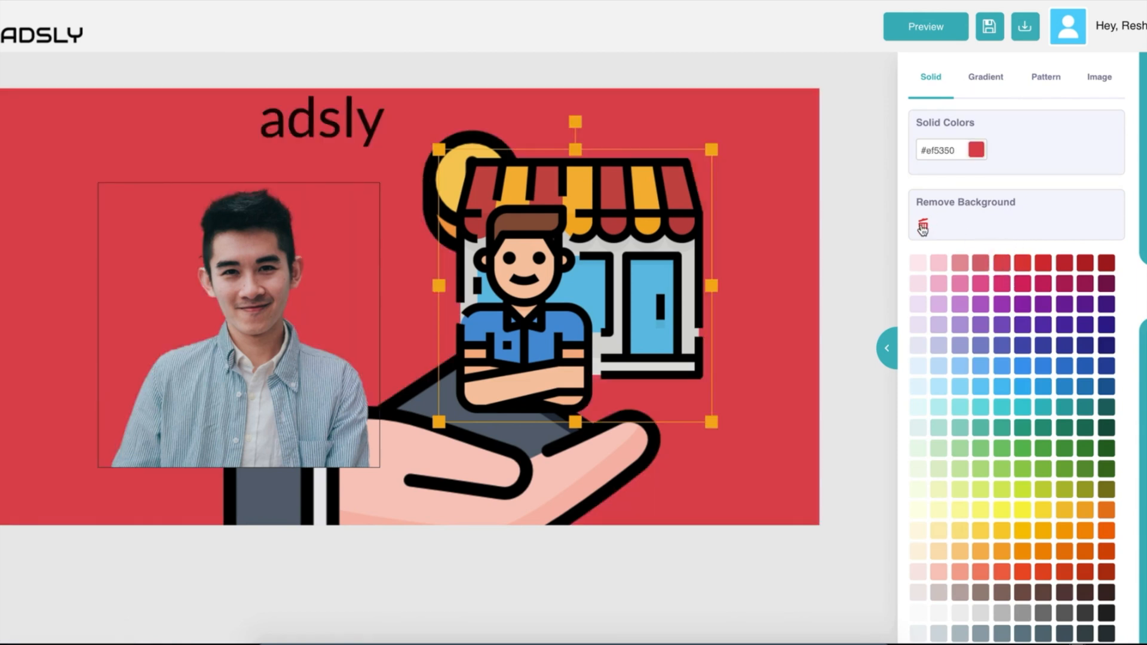
pyautogui.click(923, 227)
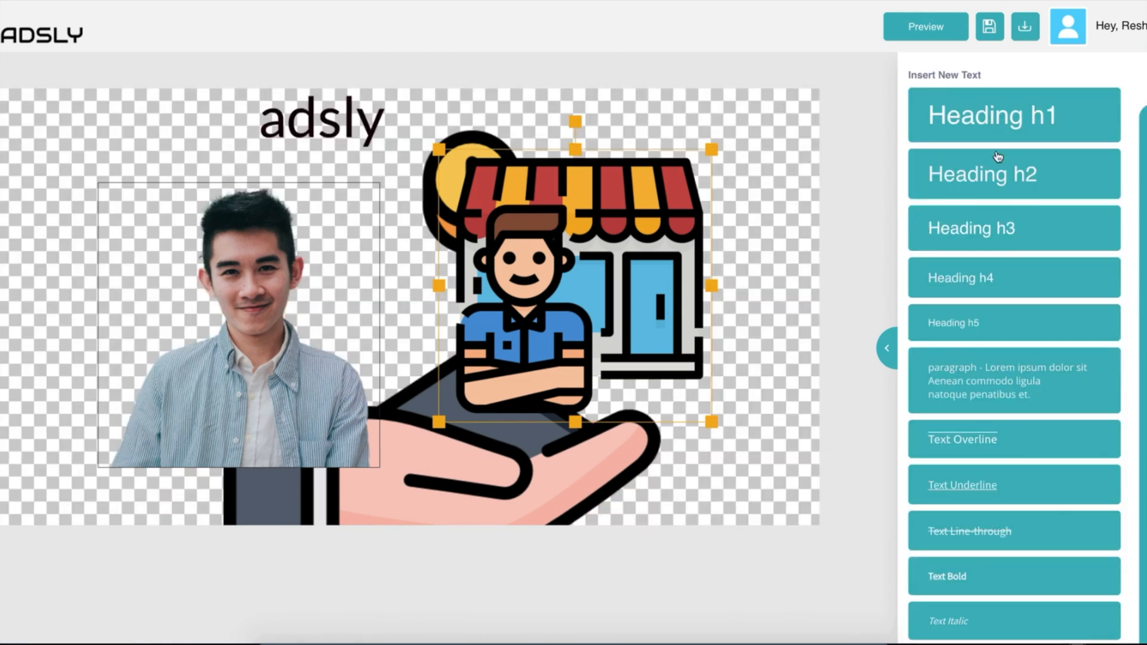
pyautogui.click(651, 495)
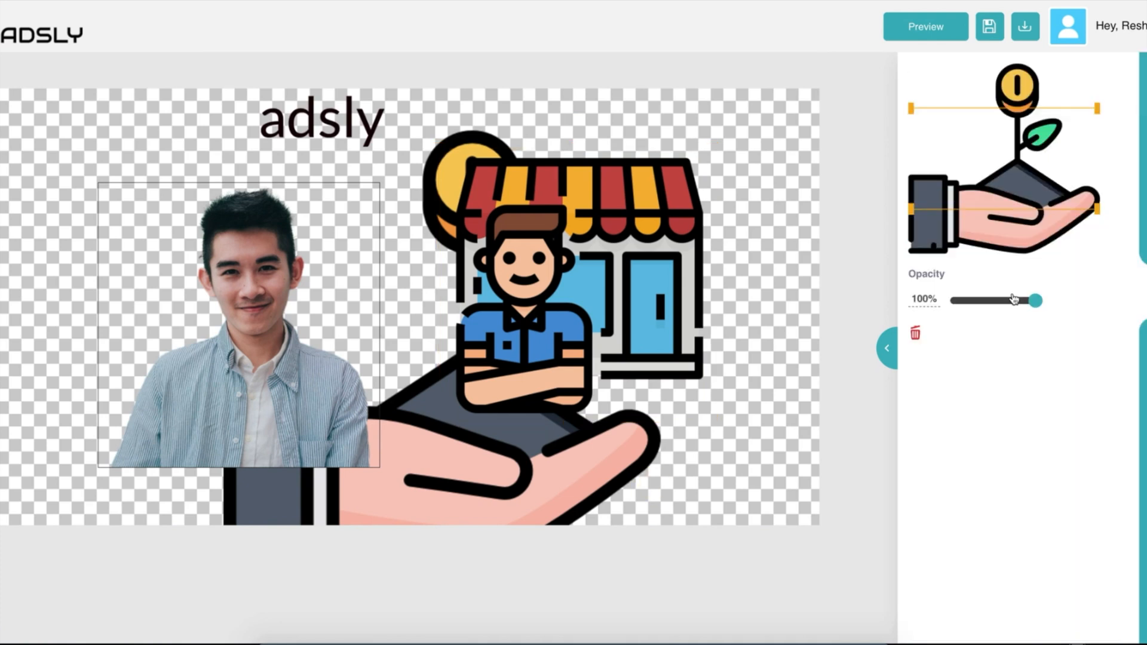
pyautogui.click(914, 335)
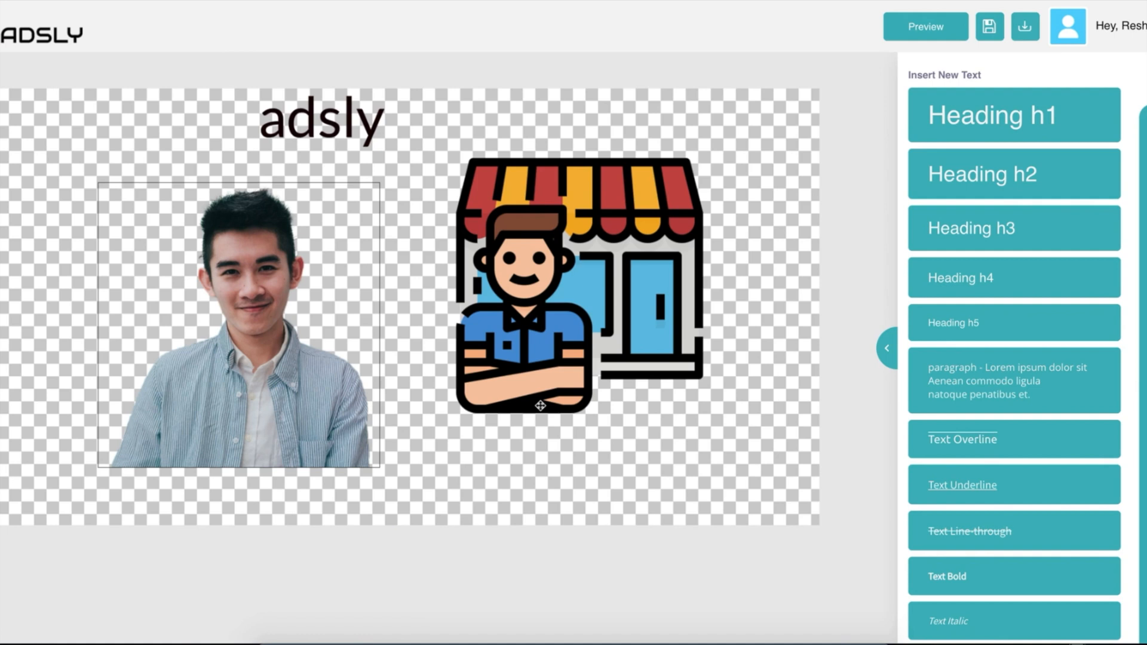
# Nudge the shop illustration left and down, then export the ad as a PNG to Downloads.
pyautogui.moveTo(503, 330); pyautogui.dragTo(460, 353)
pyautogui.click(1024, 26)
pyautogui.click(961, 70)
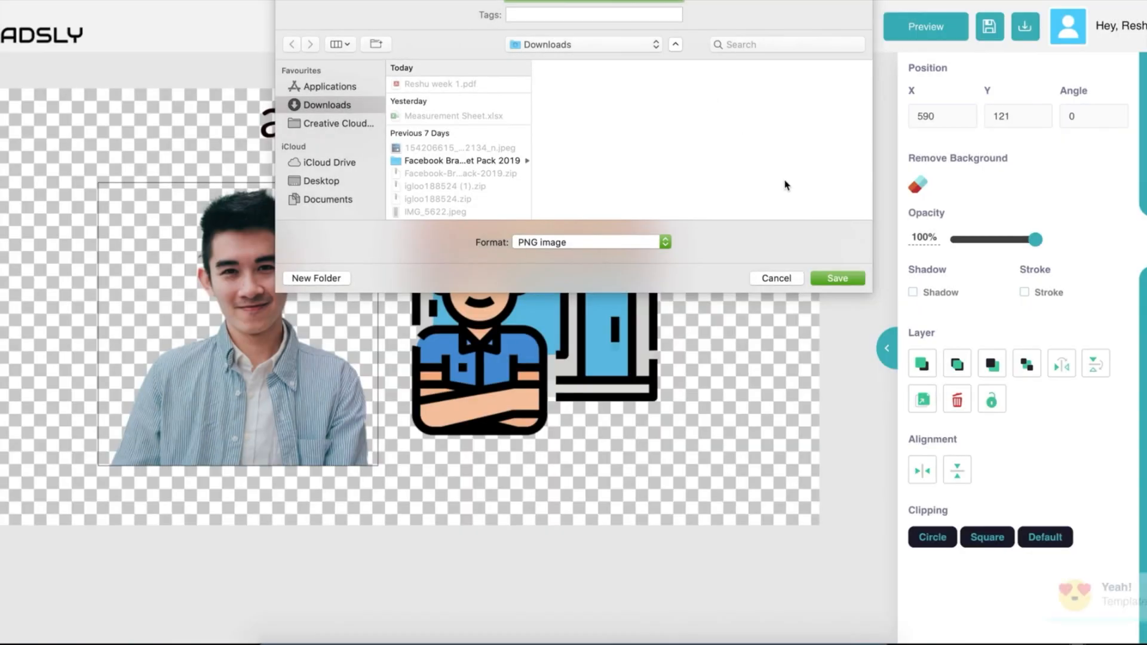
pyautogui.click(834, 278)
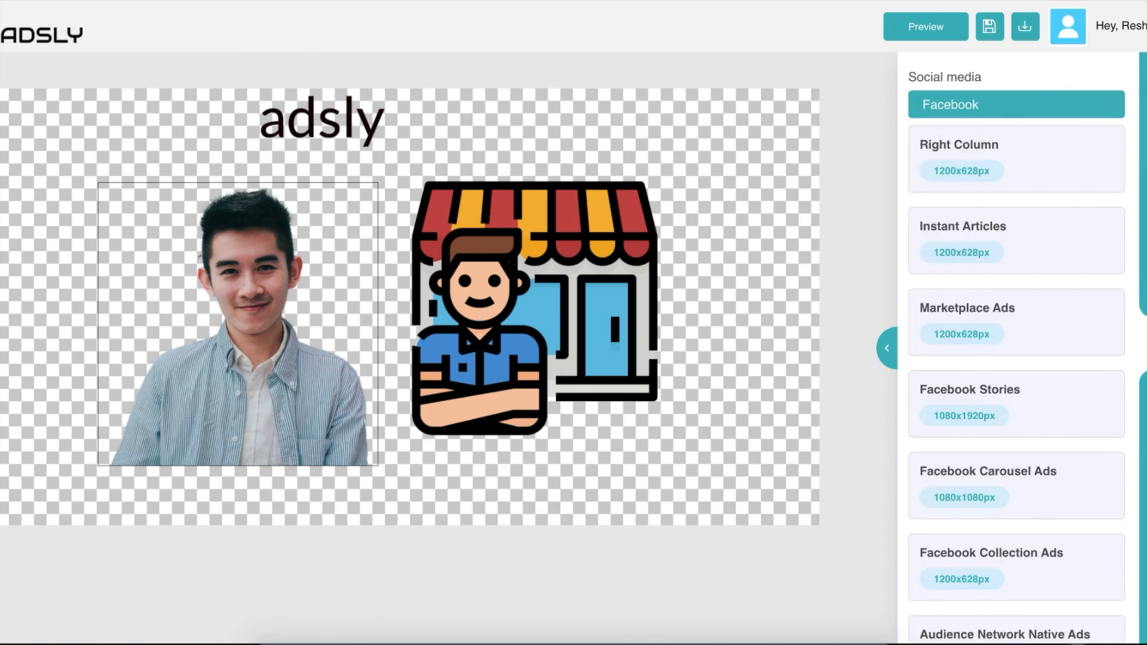
# Resize the canvas to Facebook Collection Ads (1200x628px) after trying Facebook Stories.
pyautogui.scroll(-20, 981, 376)
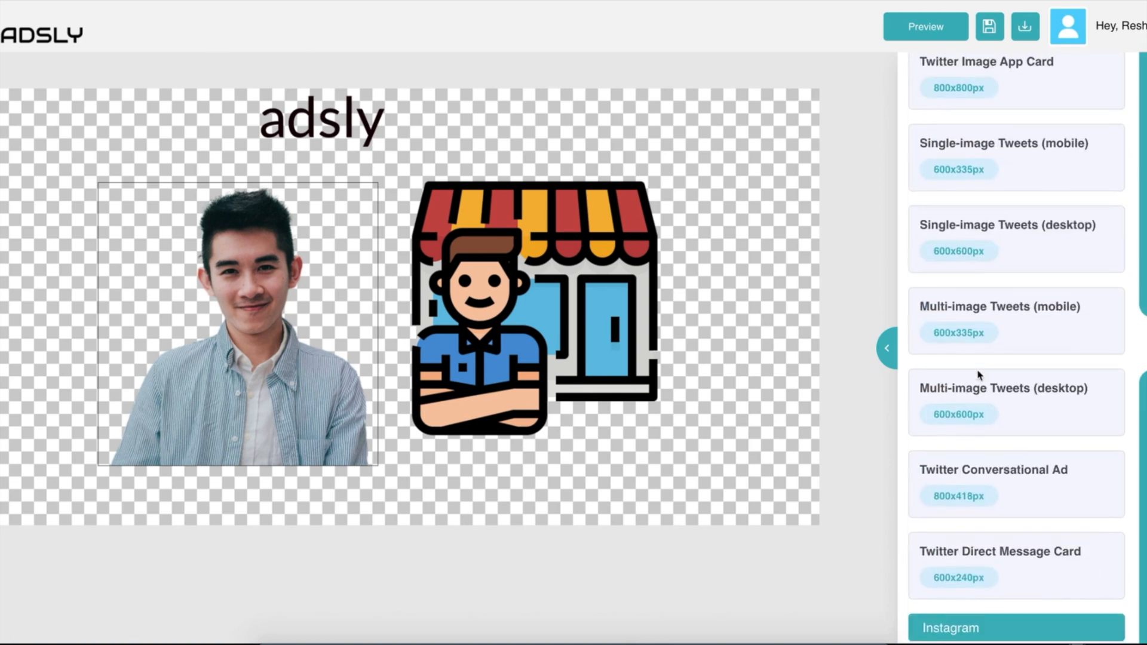
pyautogui.scroll(-20, 979, 375)
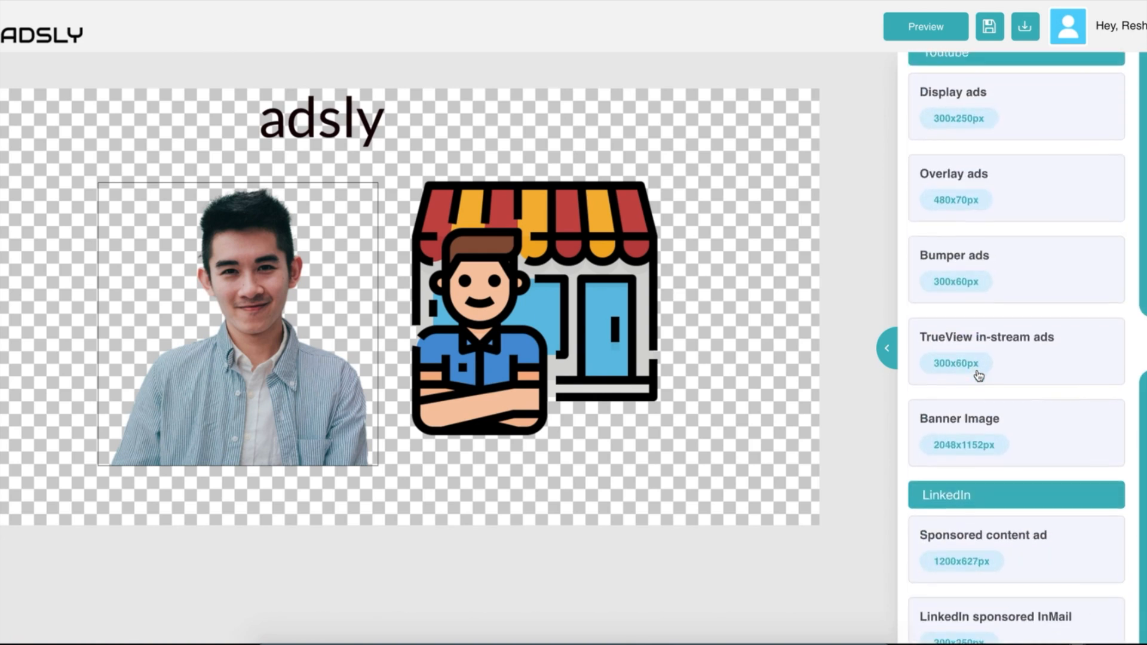
pyautogui.scroll(-20, 979, 375)
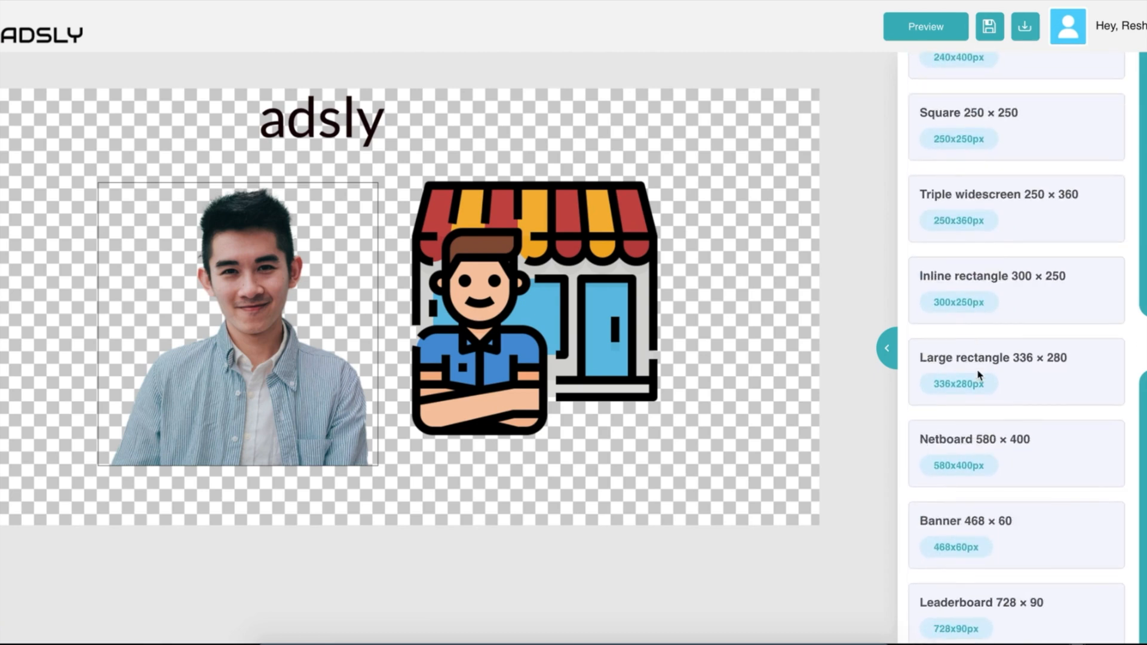
pyautogui.scroll(-12, 978, 375)
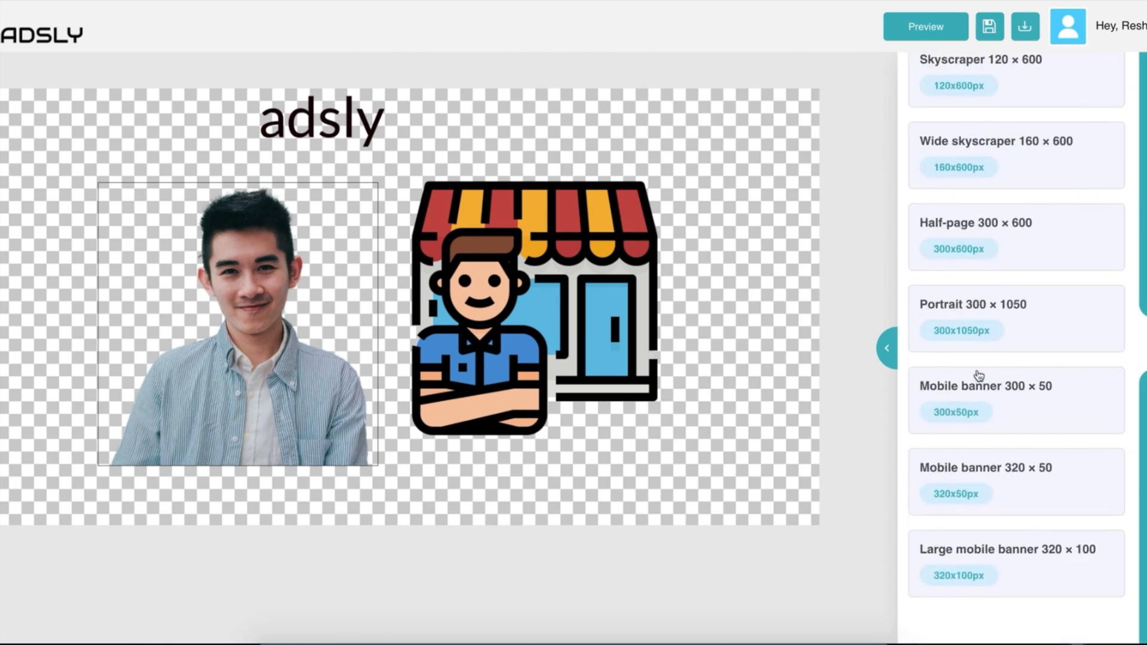
pyautogui.scroll(20, 979, 375)
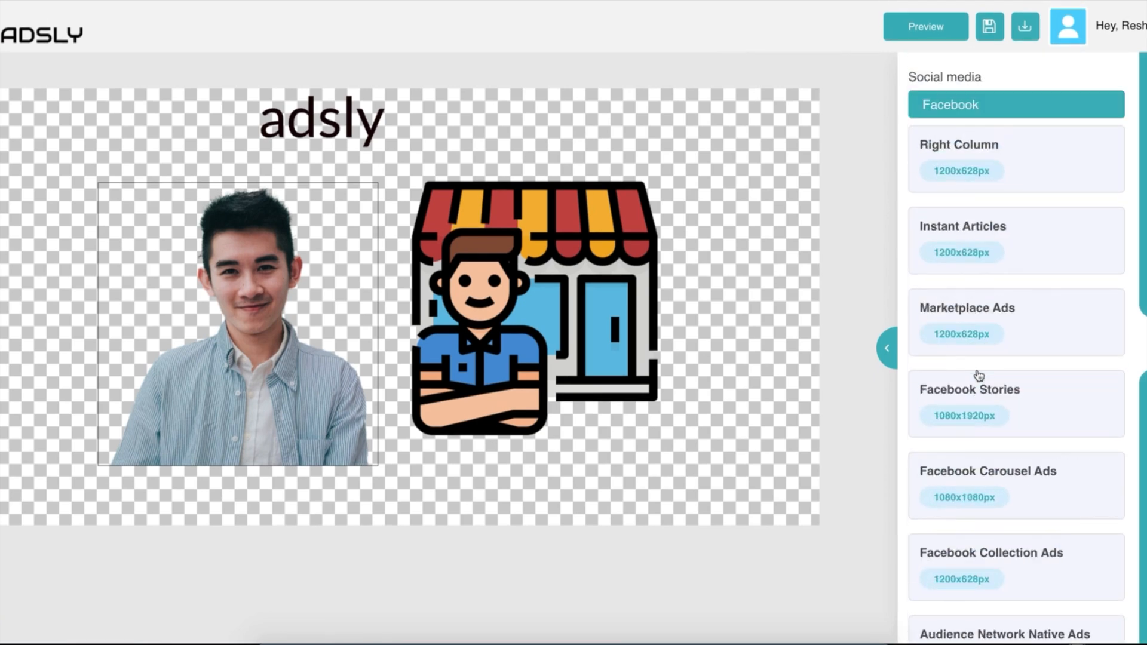
pyautogui.scroll(-3, 1014, 273)
pyautogui.click(1035, 246)
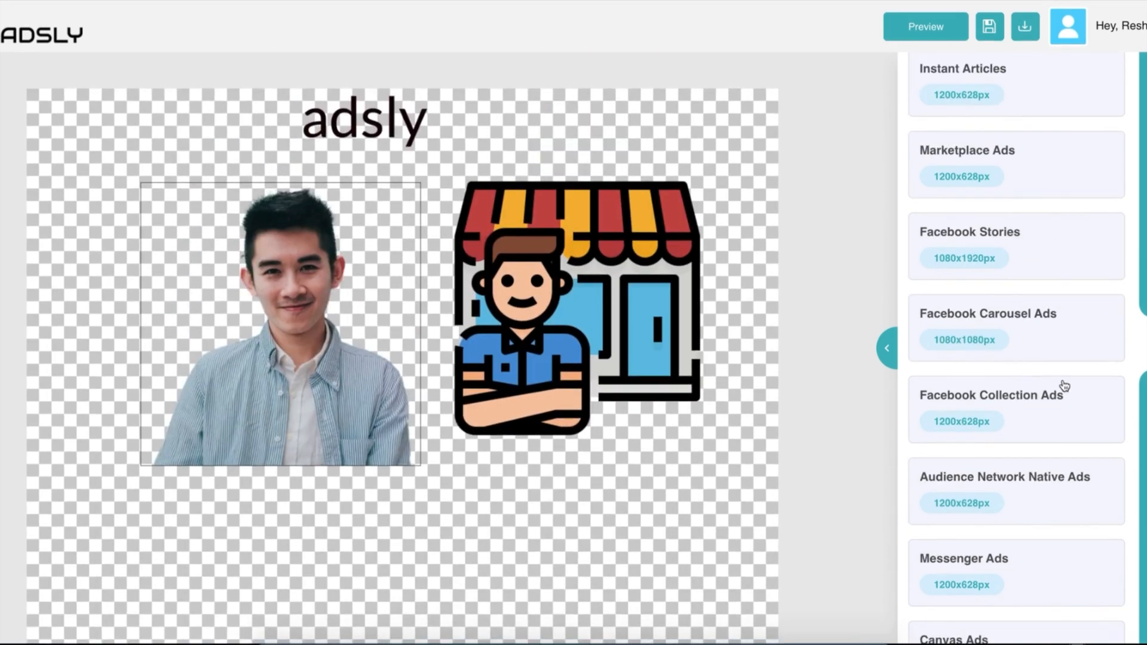
pyautogui.click(1059, 387)
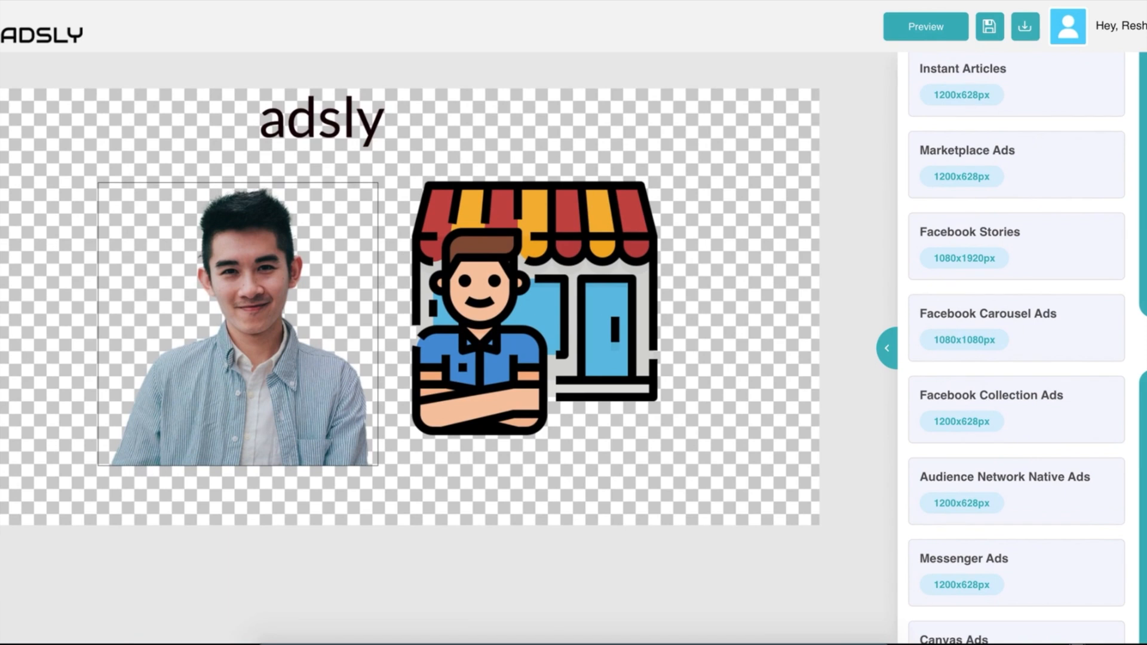
pyautogui.click(1145, 394)
# Try Grayscale, Sepia, Coldlife, Saturate, Duotone, Soft Light and Spring-Grass, settling on Sea.
pyautogui.scroll(3, 1088, 274)
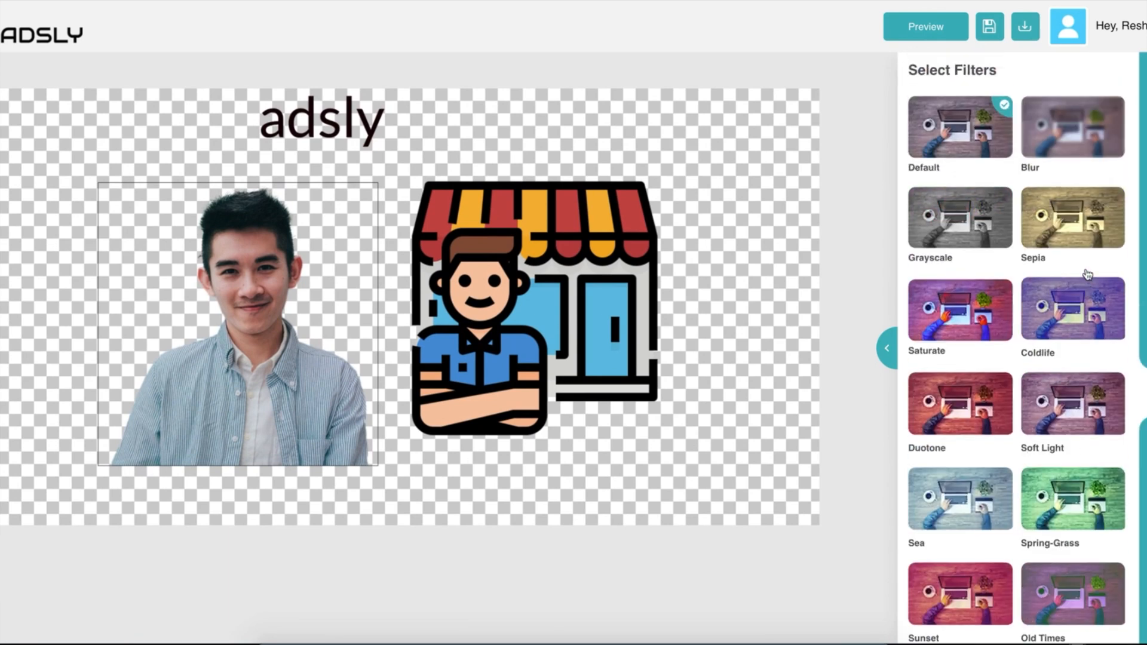
pyautogui.click(948, 229)
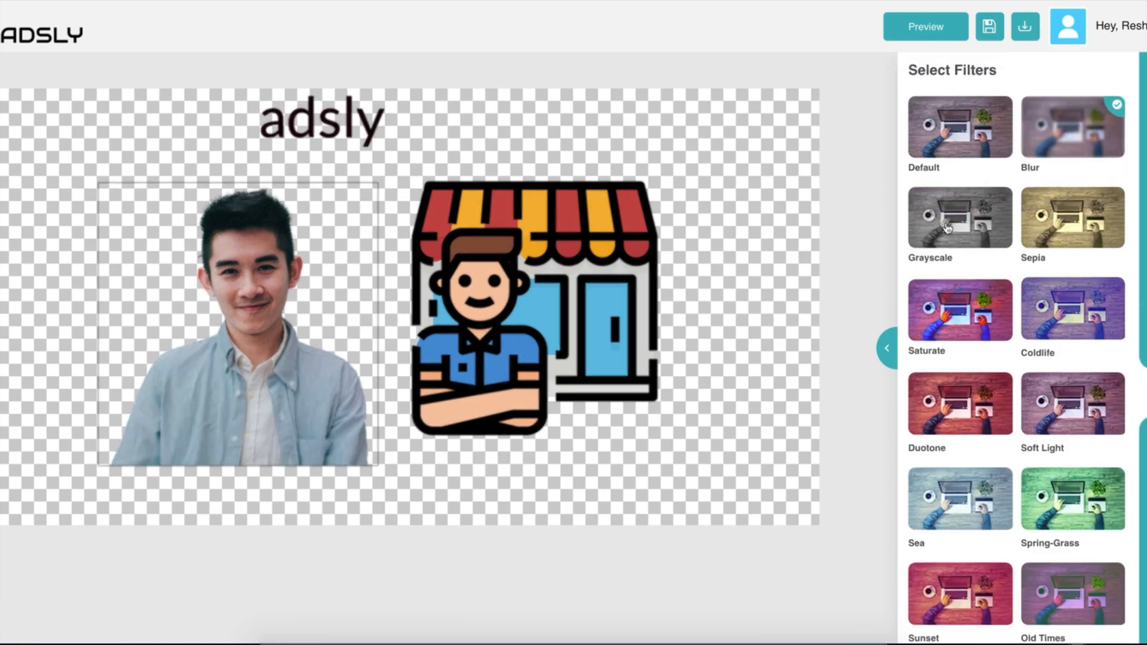
pyautogui.click(1023, 238)
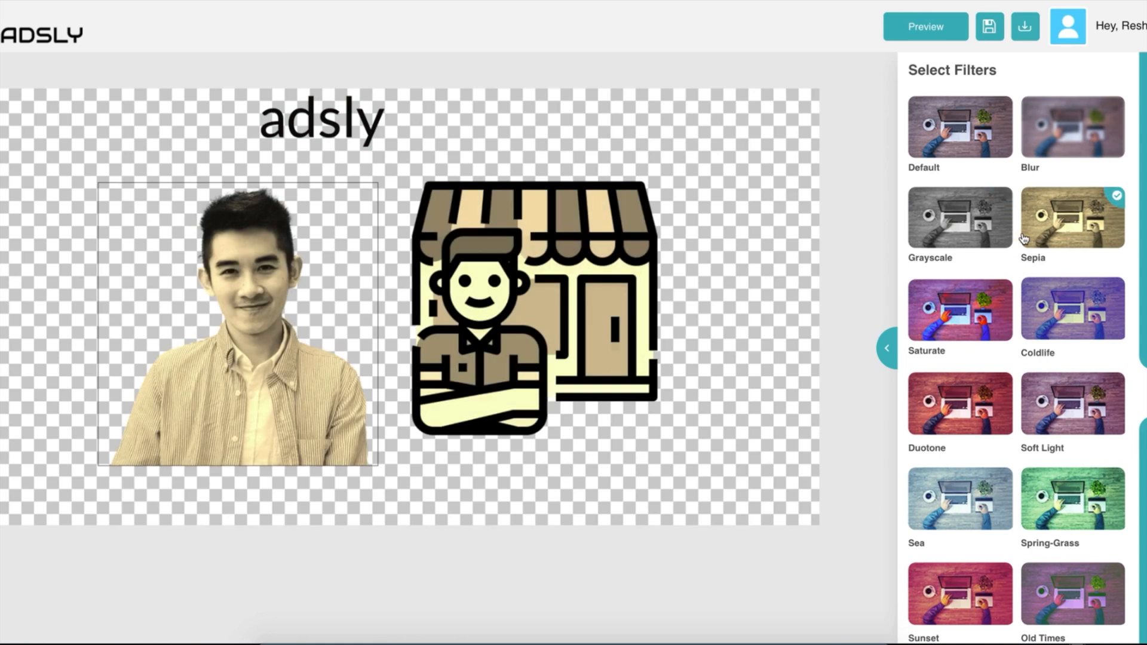
pyautogui.click(1073, 302)
pyautogui.click(950, 305)
pyautogui.click(949, 399)
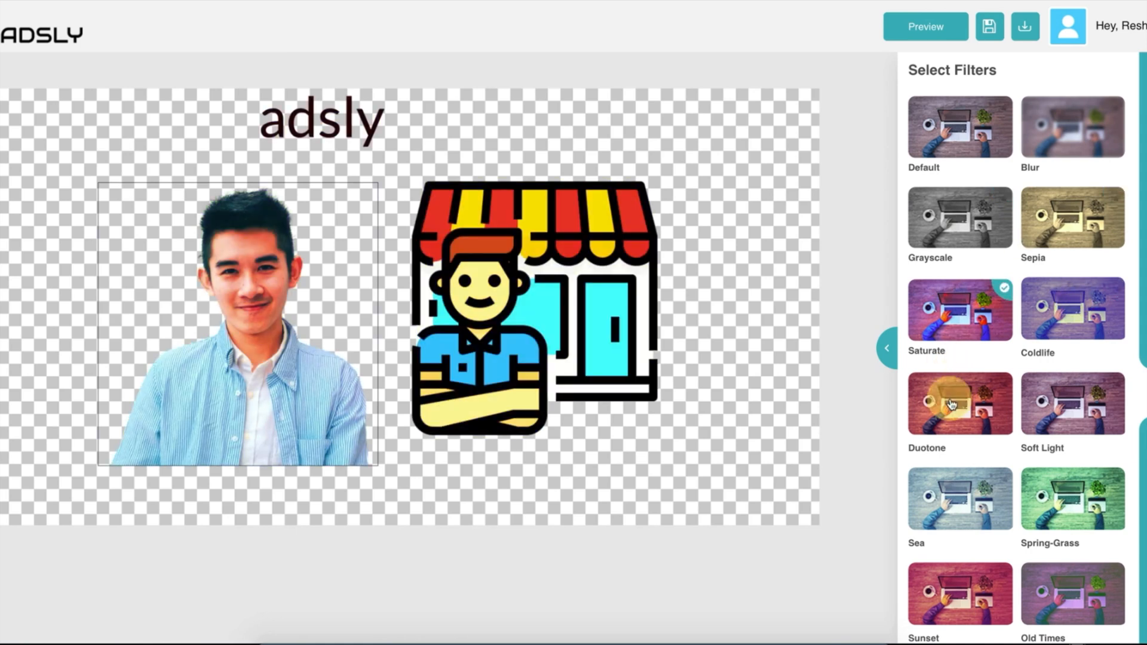
pyautogui.click(1061, 412)
pyautogui.click(1070, 539)
pyautogui.click(925, 522)
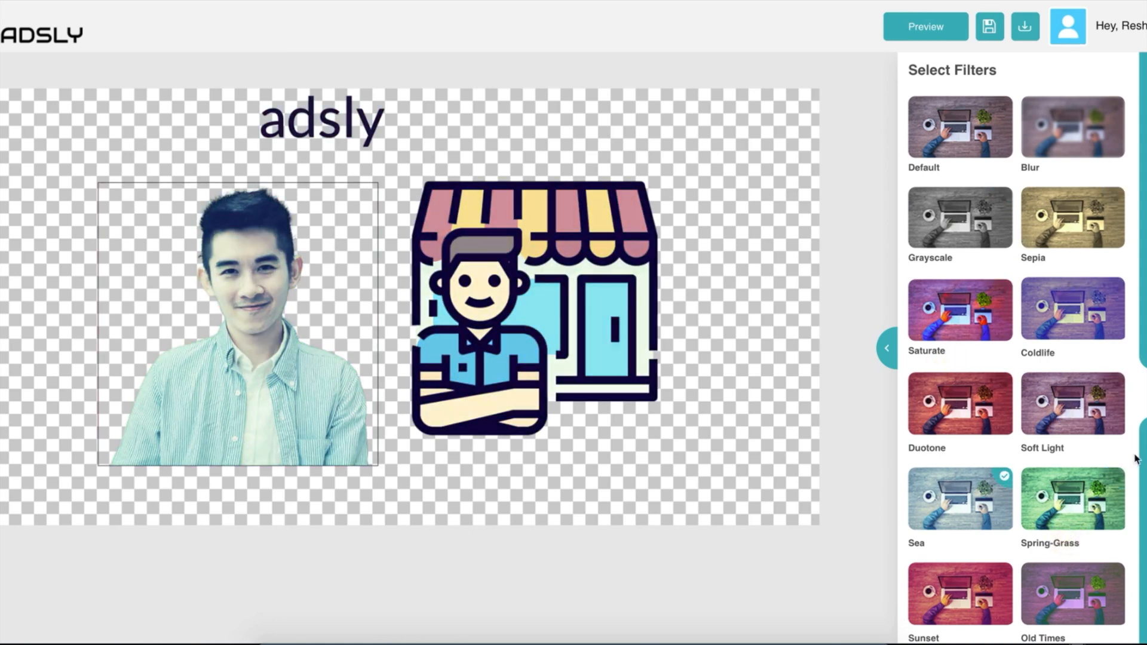
pyautogui.click(1143, 441)
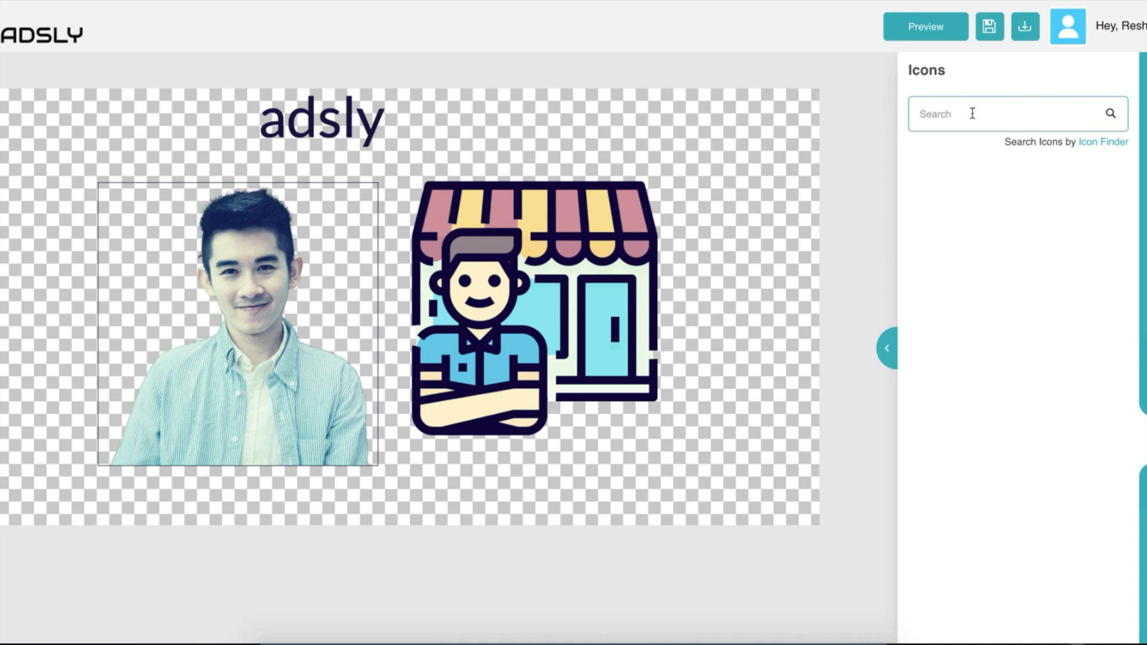
# Search the icons for 'laptop' and browse through the results.
pyautogui.write('laptop')
pyautogui.scroll(-3, 1033, 461)
pyautogui.scroll(-15, 1008, 487)
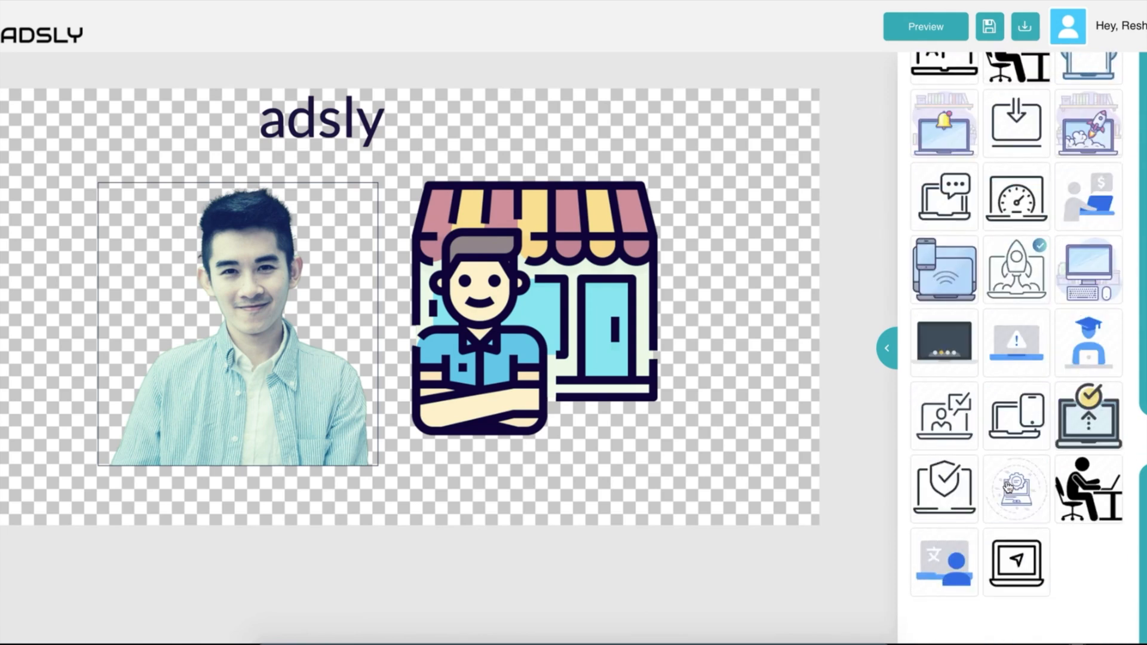
pyautogui.scroll(18, 1008, 487)
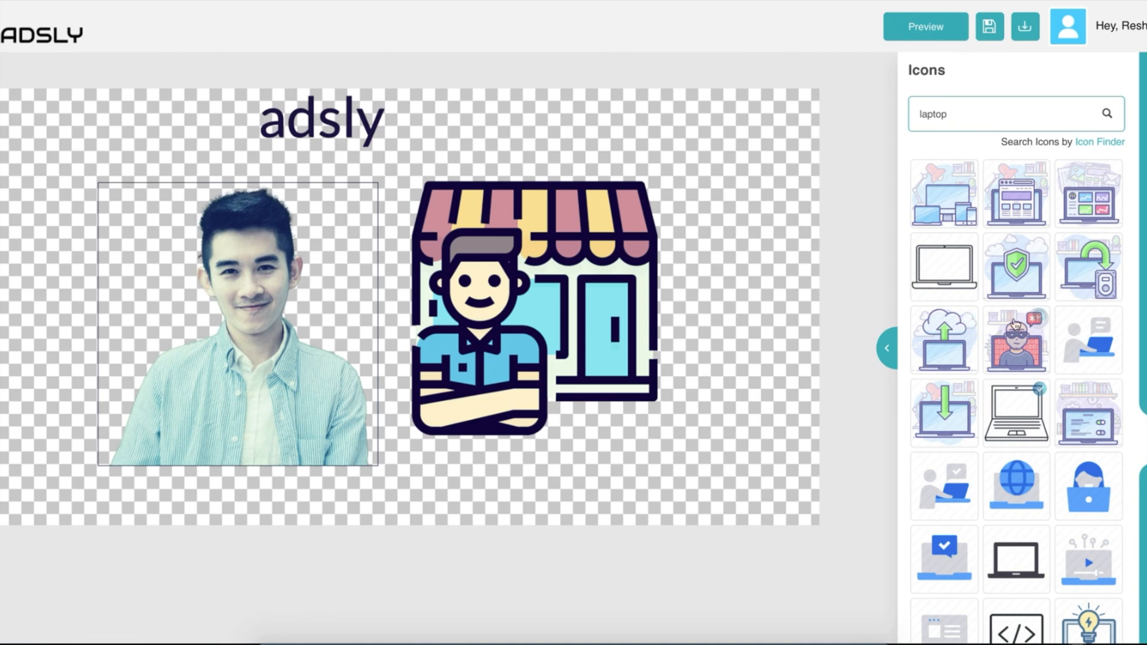
pyautogui.scroll(-5, 1011, 238)
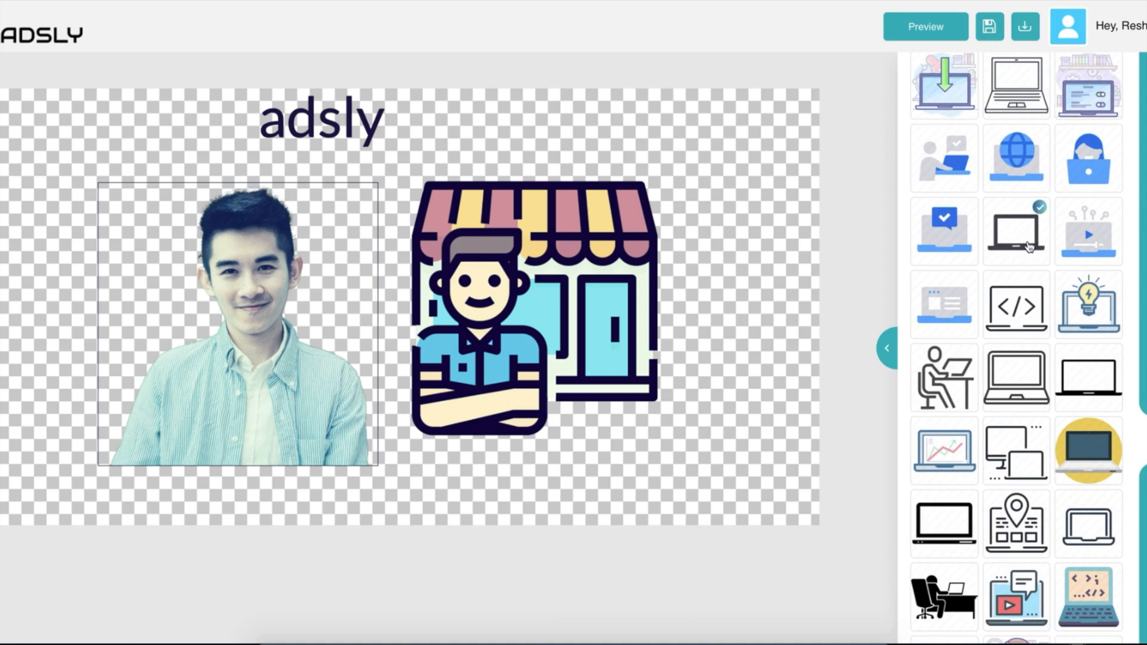
pyautogui.scroll(5, 963, 417)
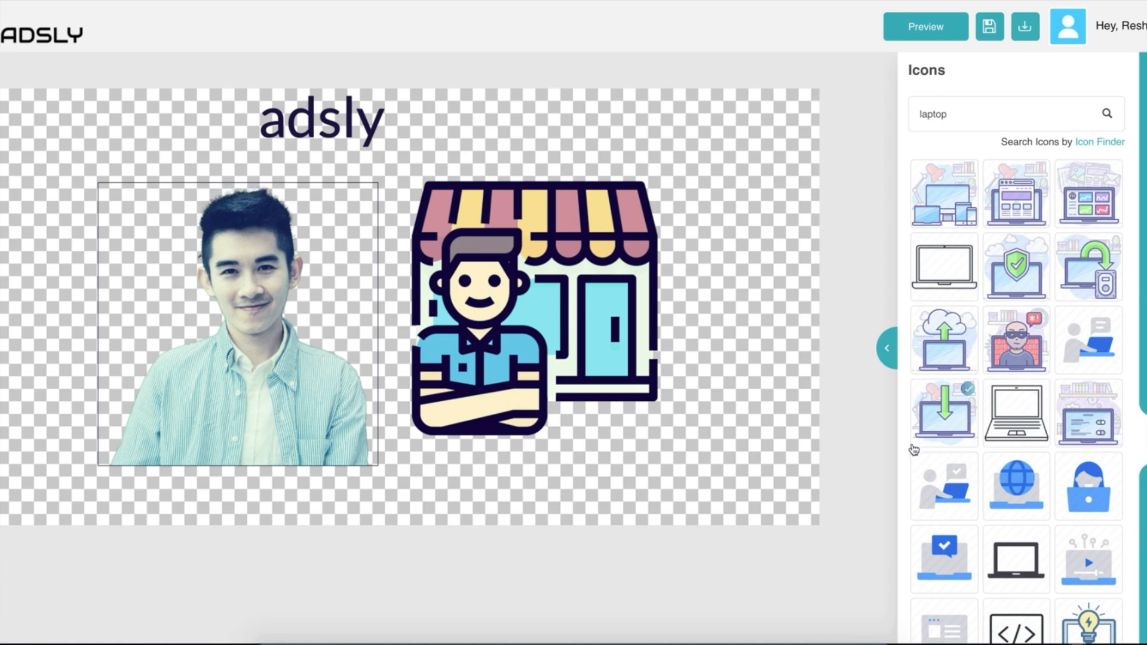
pyautogui.scroll(-5, 1016, 388)
pyautogui.scroll(5, 1078, 259)
# Open and dismiss the download format choices, then preview the finished ad.
pyautogui.click(1025, 31)
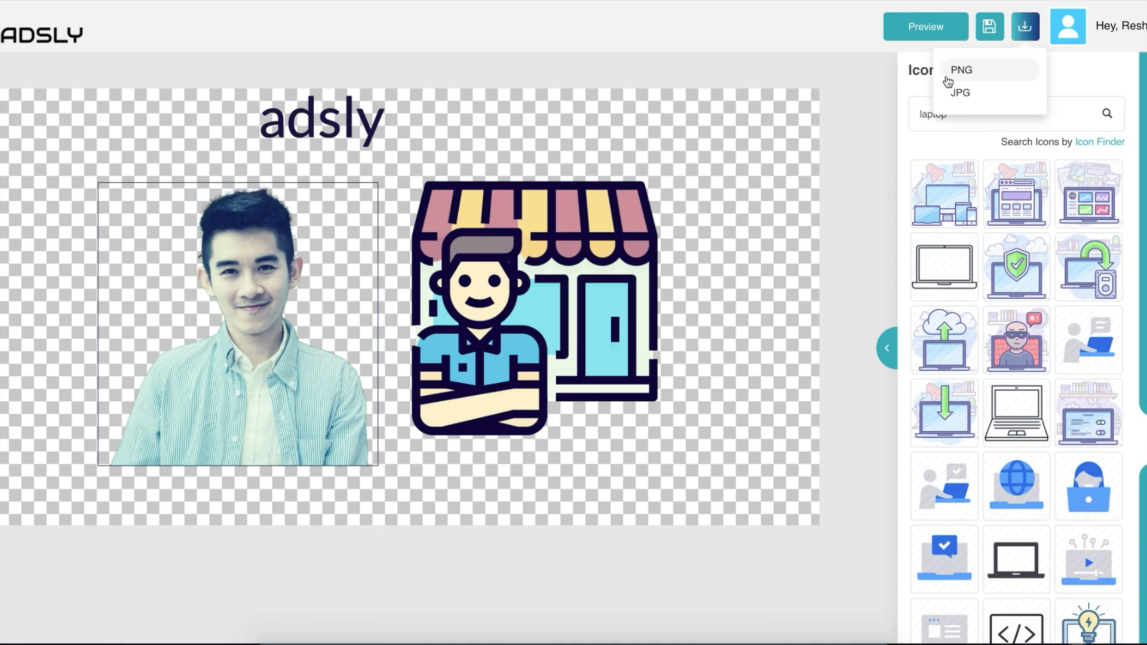
pyautogui.click(846, 35)
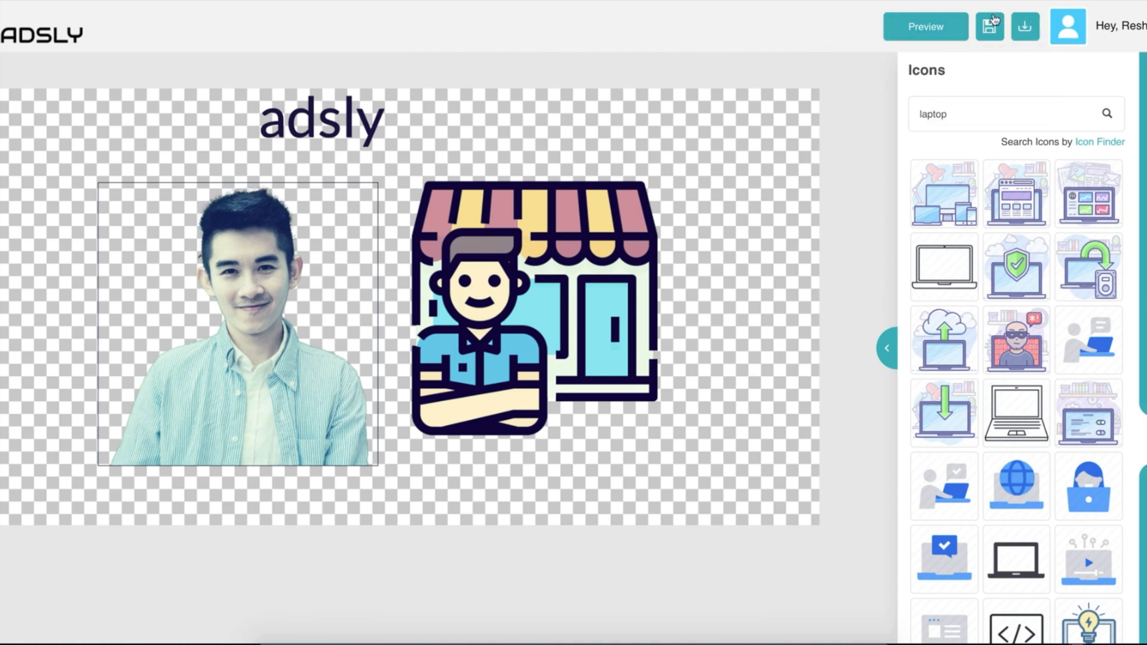
pyautogui.click(902, 35)
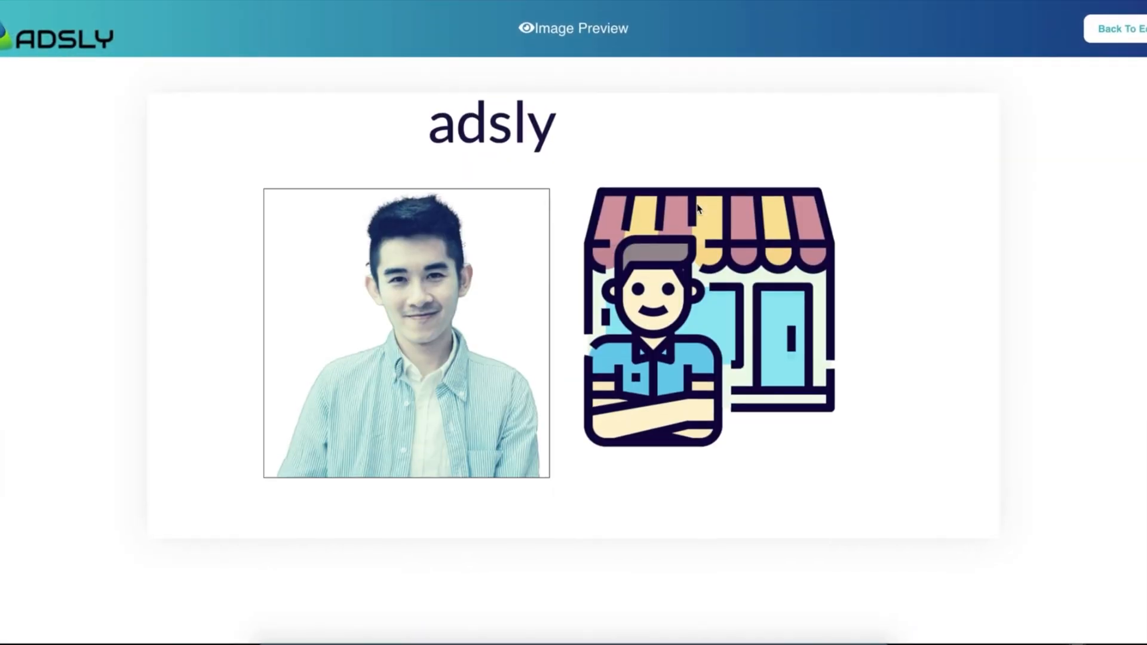
# Return from the preview to the editor and save the ad as the Test project.
pyautogui.click(1132, 29)
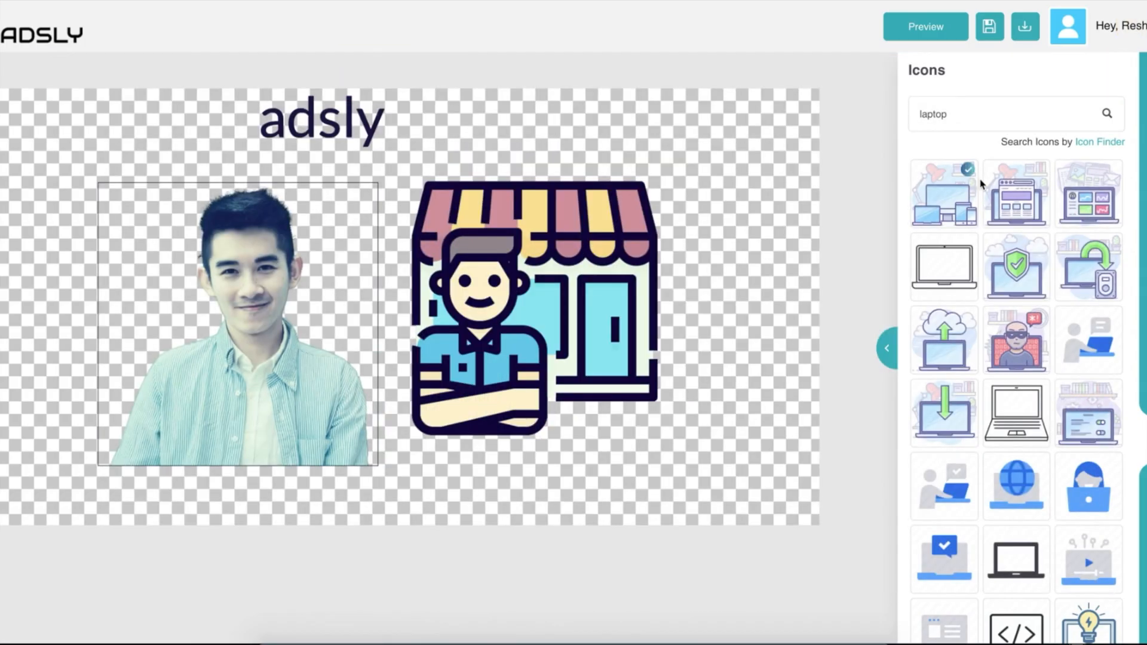
pyautogui.click(989, 31)
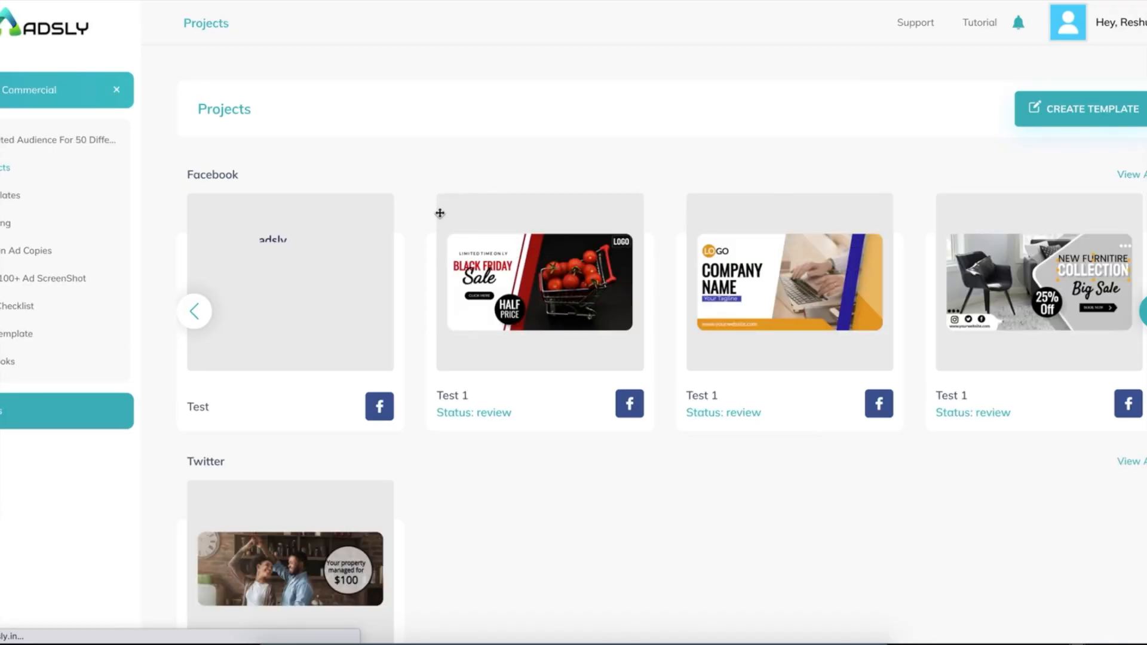
pyautogui.moveTo(342, 303)
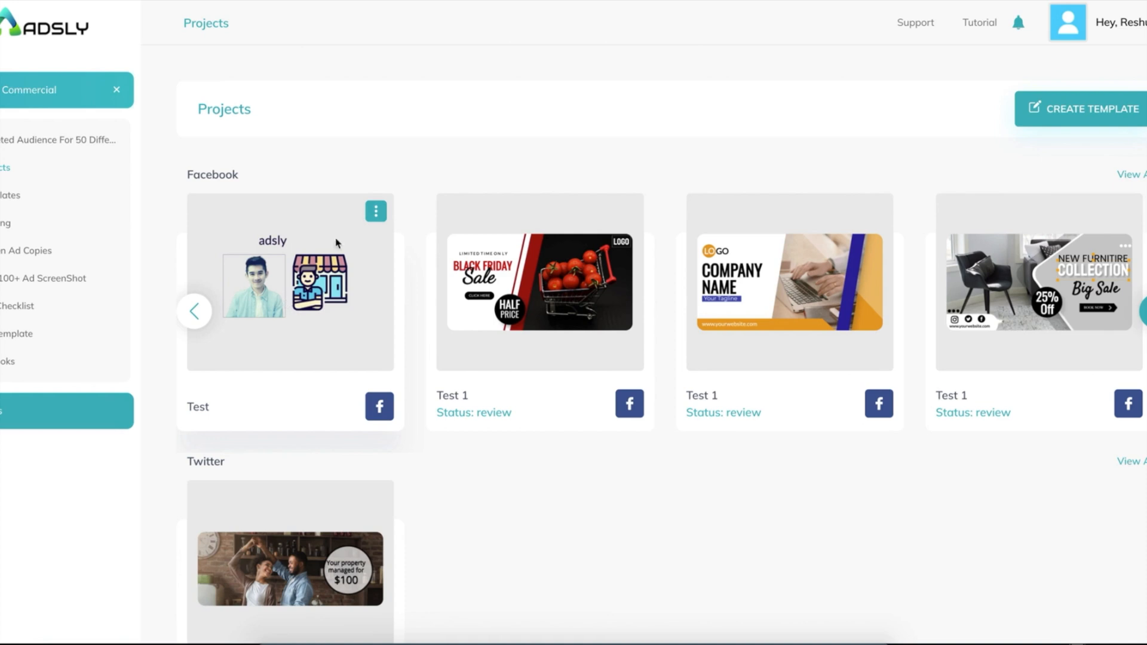
# Rename the Facebook 'Test' project card to 'Test 1' and browse the Projects list.
pyautogui.click(376, 212)
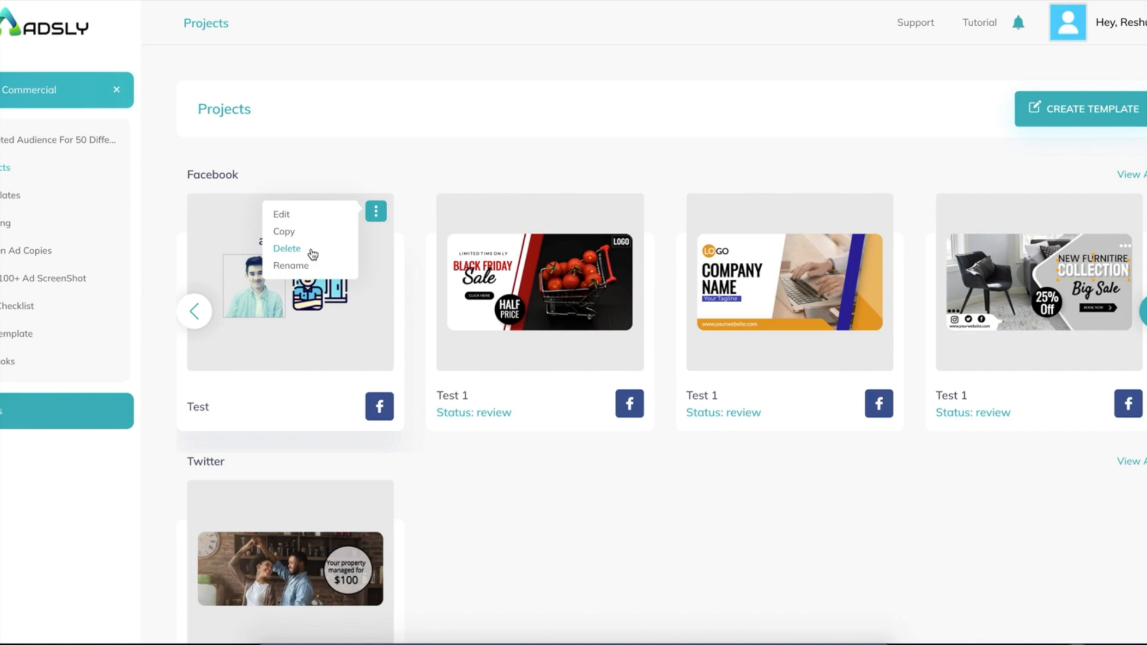
pyautogui.click(291, 266)
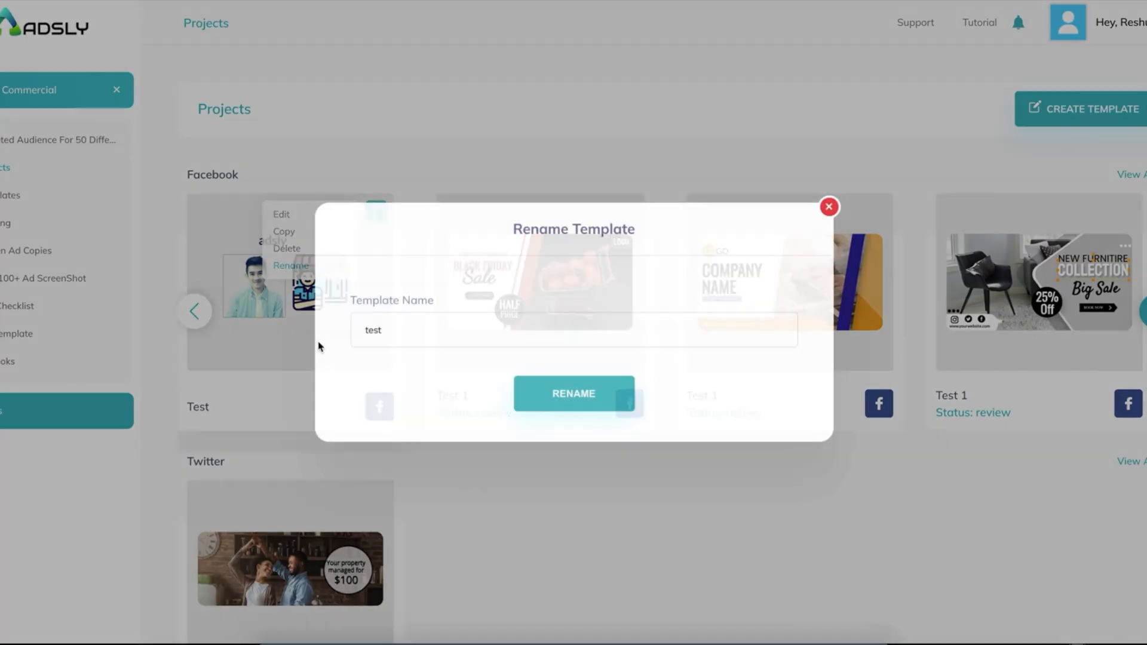
pyautogui.click(429, 335)
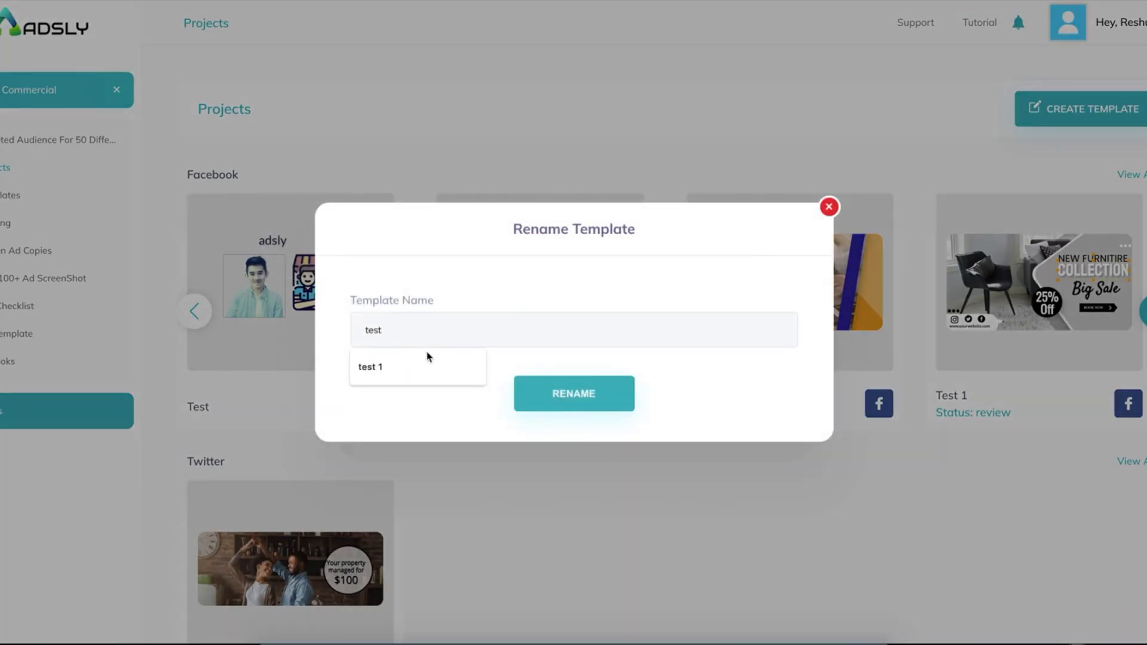
pyautogui.click(537, 408)
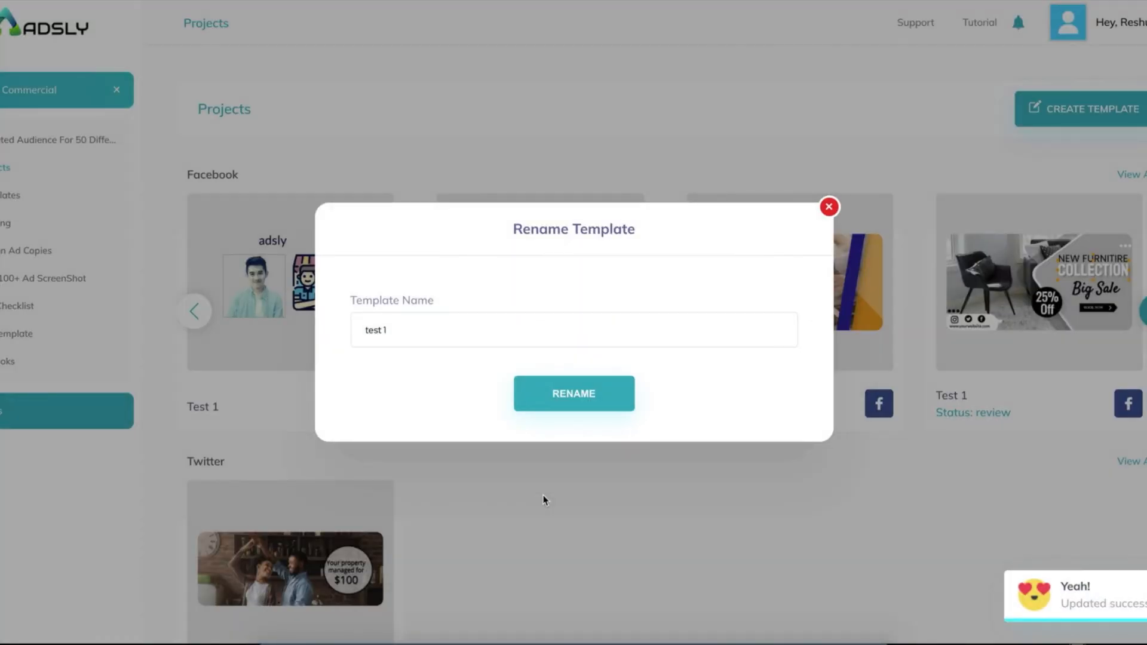
pyautogui.click(829, 208)
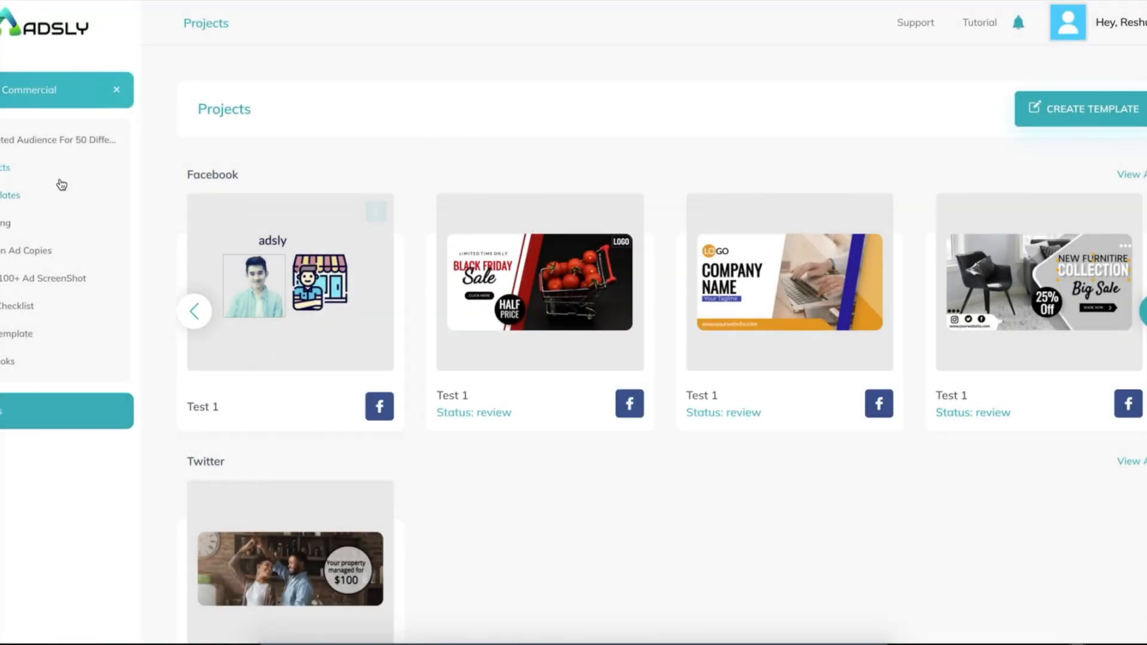
pyautogui.scroll(-2, 503, 259)
pyautogui.scroll(2, 502, 259)
pyautogui.scroll(-1, 503, 261)
pyautogui.scroll(1, 502, 260)
pyautogui.scroll(-1, 503, 259)
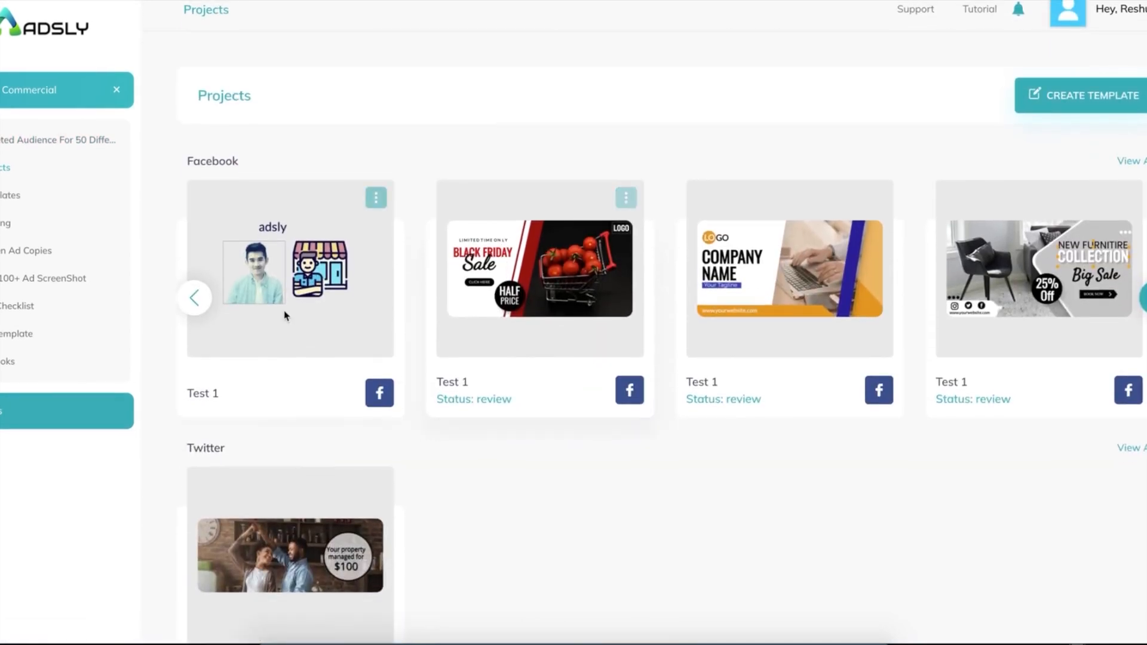
pyautogui.scroll(-15, 284, 315)
pyautogui.scroll(-4, 285, 316)
pyautogui.scroll(3, 280, 128)
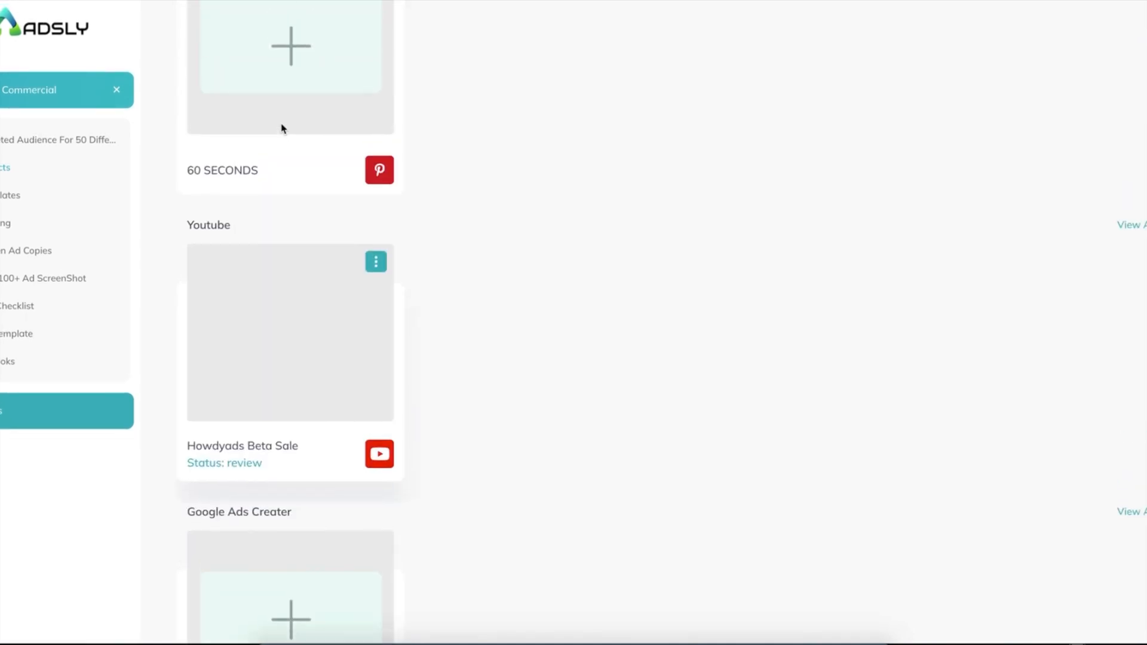
pyautogui.scroll(-3, 266, 223)
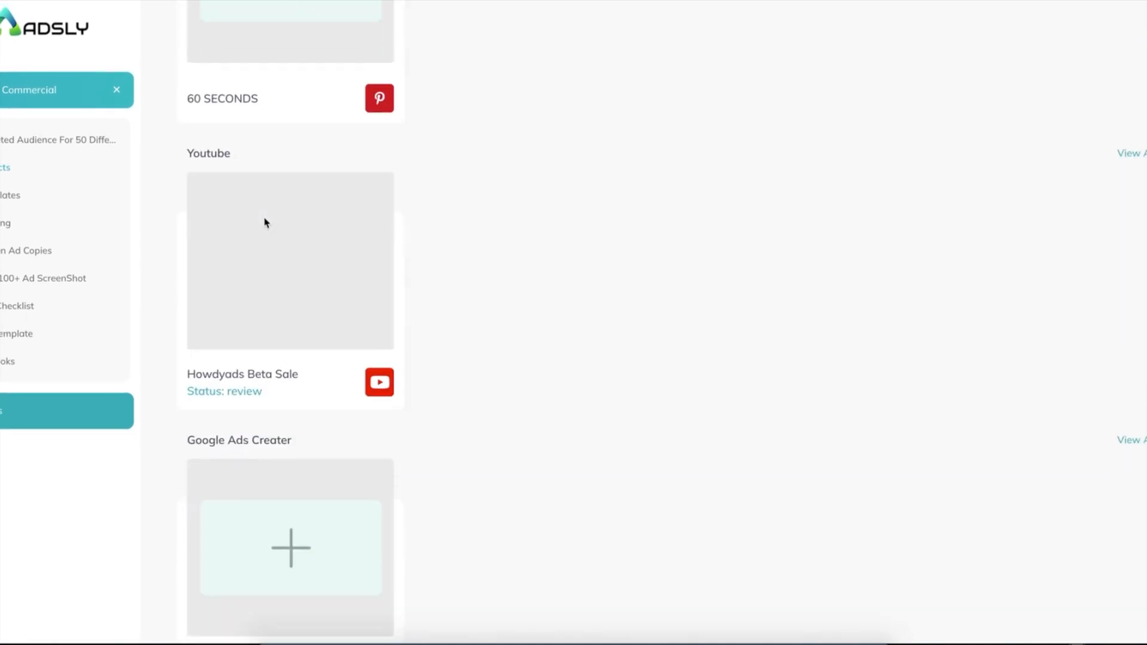
pyautogui.scroll(20, 276, 469)
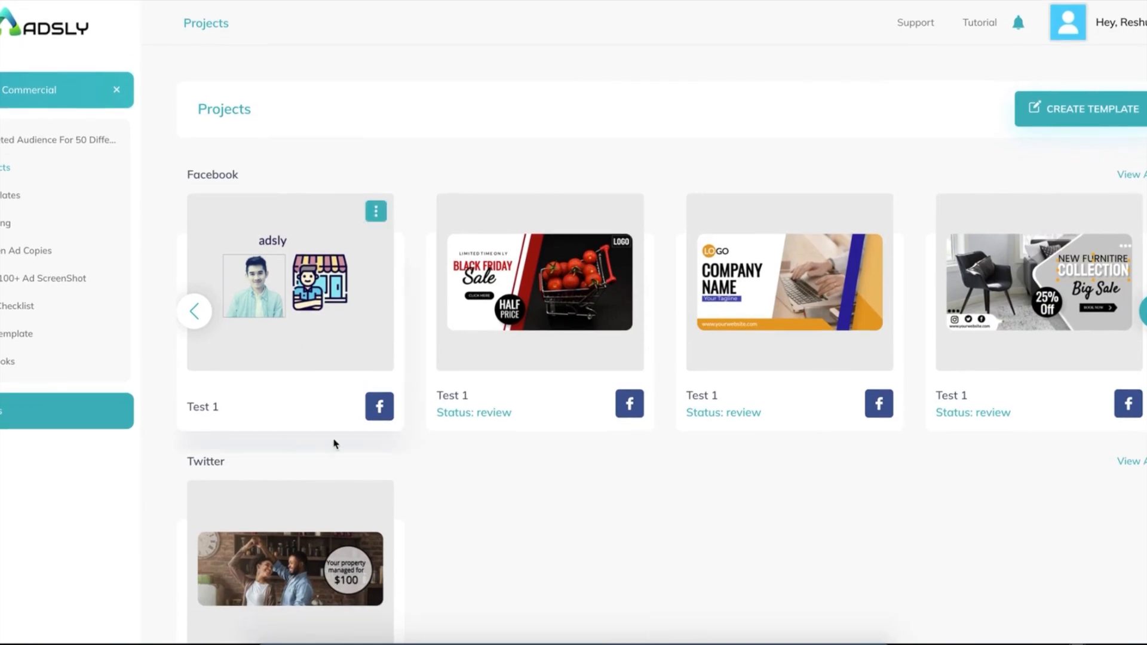
pyautogui.scroll(-7, 328, 482)
pyautogui.scroll(8, 328, 485)
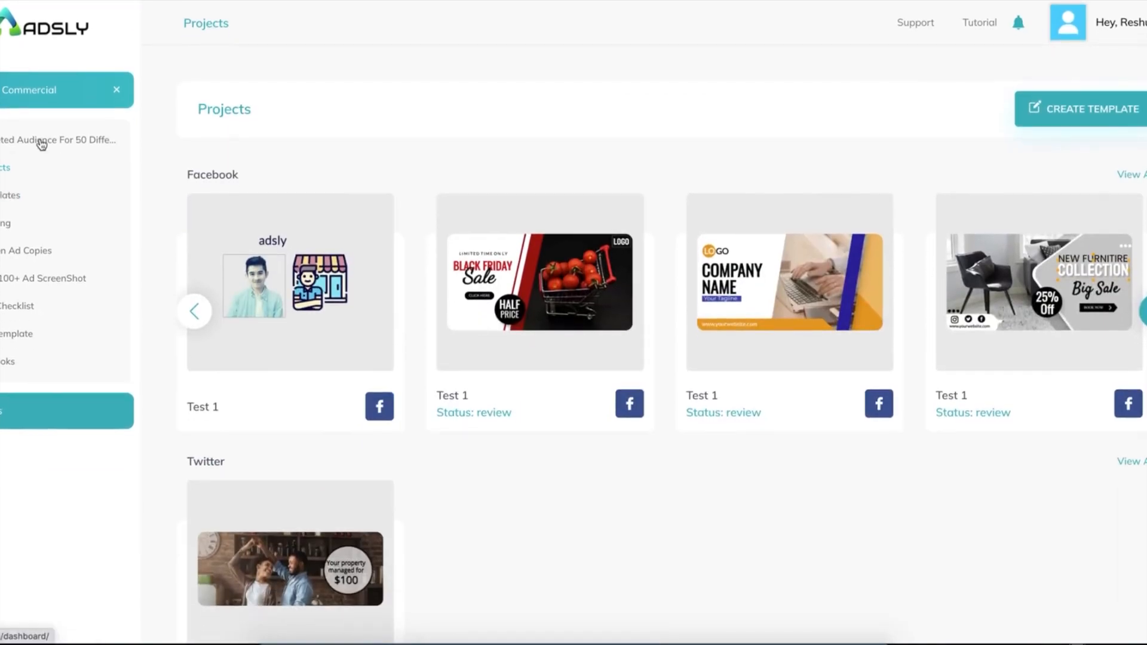
# Open the outreach strategies spreadsheet and view the Email Marketing, Network Marketing, Copywriting and Recruiter sheets.
pyautogui.click(70, 146)
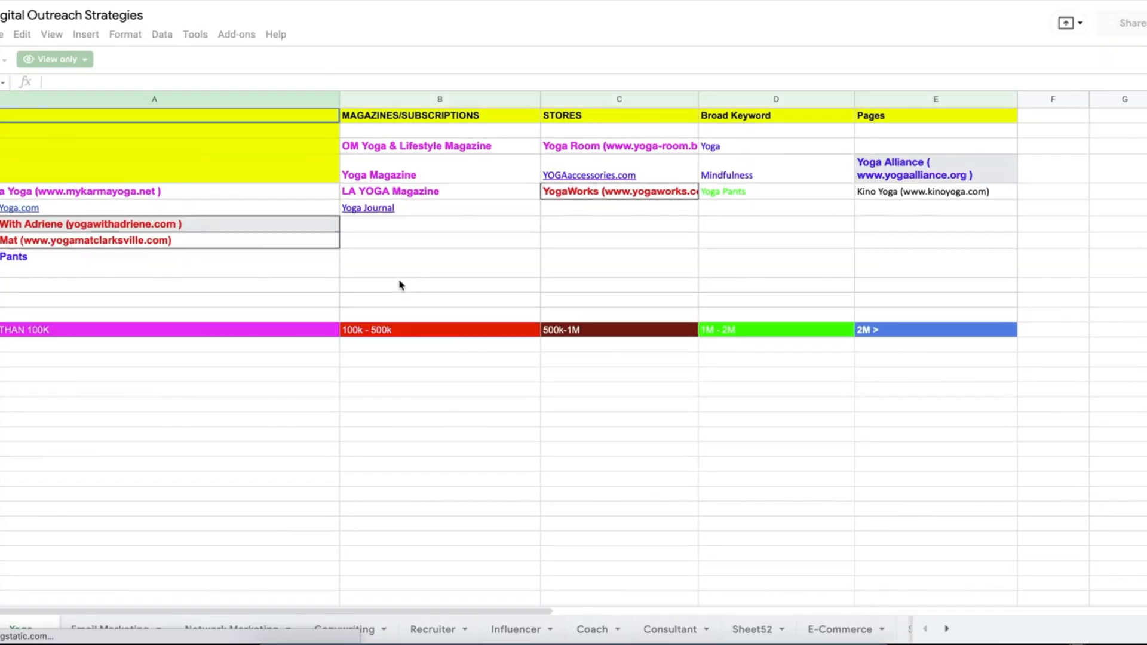
pyautogui.hscroll(20, 566, 283)
pyautogui.hscroll(-20, 566, 282)
pyautogui.click(101, 627)
pyautogui.click(235, 629)
pyautogui.click(331, 630)
pyautogui.click(434, 630)
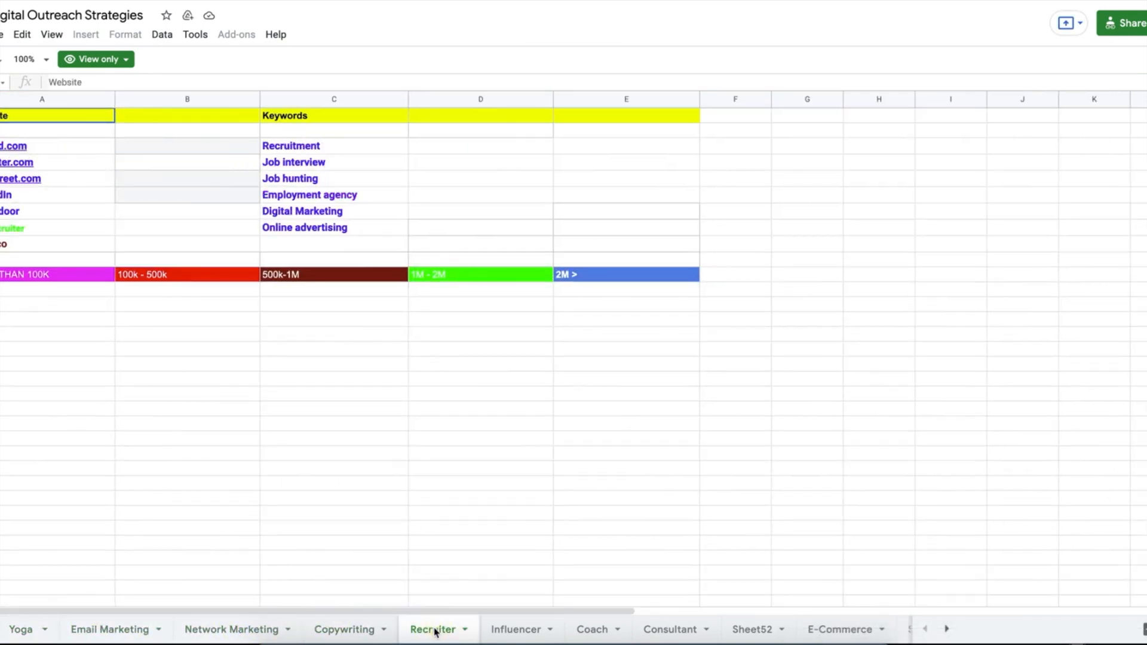
# View the Influencer, Coach, Consultant, Sheet52, E-Commerce, Digital Marketing and Lead Gen sheets.
pyautogui.click(527, 632)
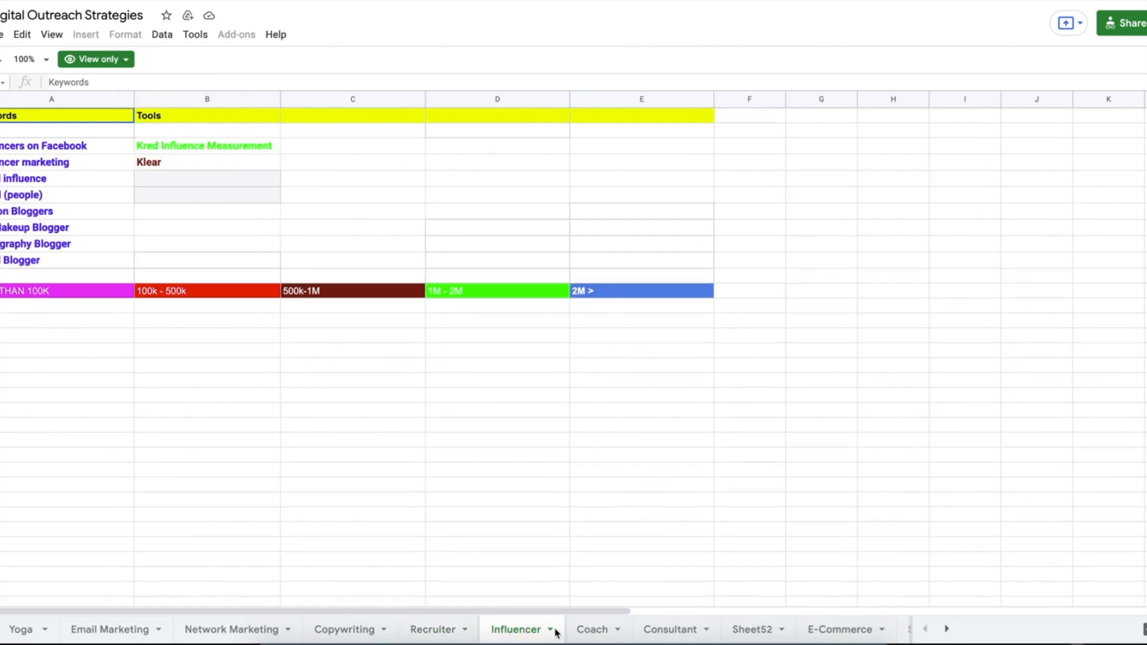
pyautogui.click(592, 633)
pyautogui.click(665, 634)
pyautogui.click(749, 629)
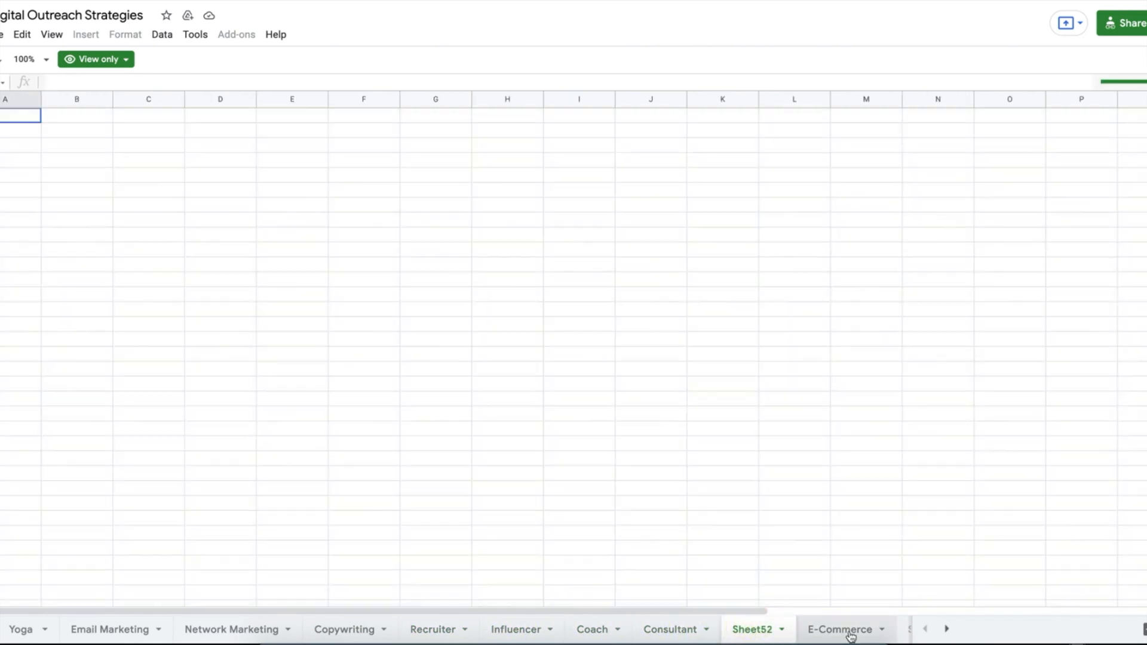
pyautogui.click(852, 635)
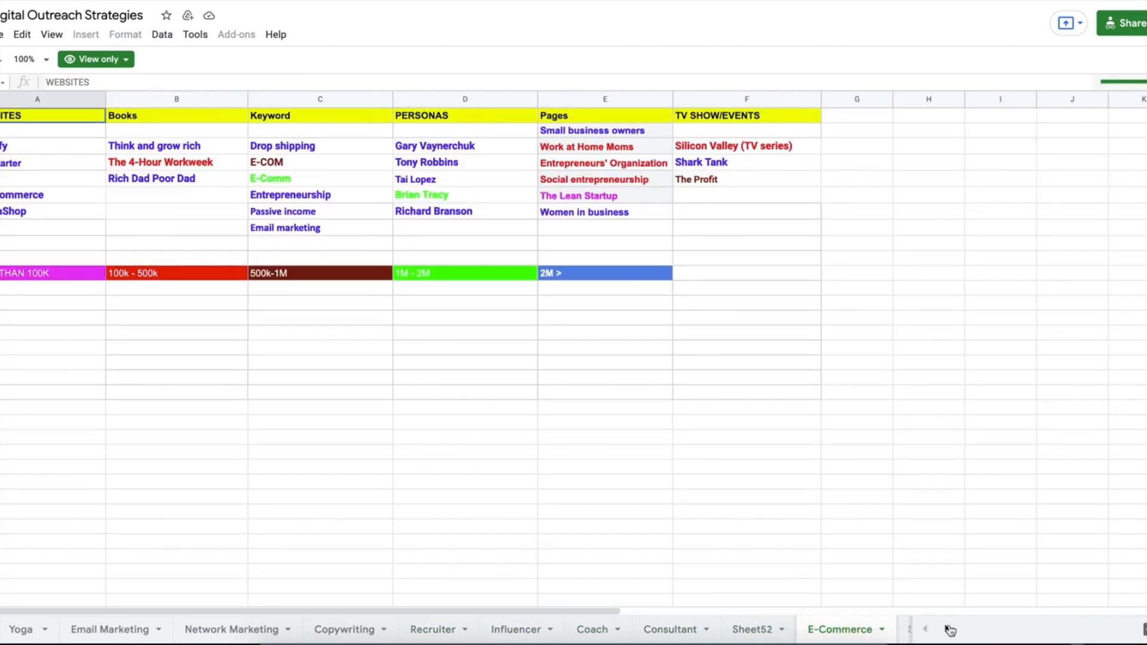
pyautogui.click(949, 630)
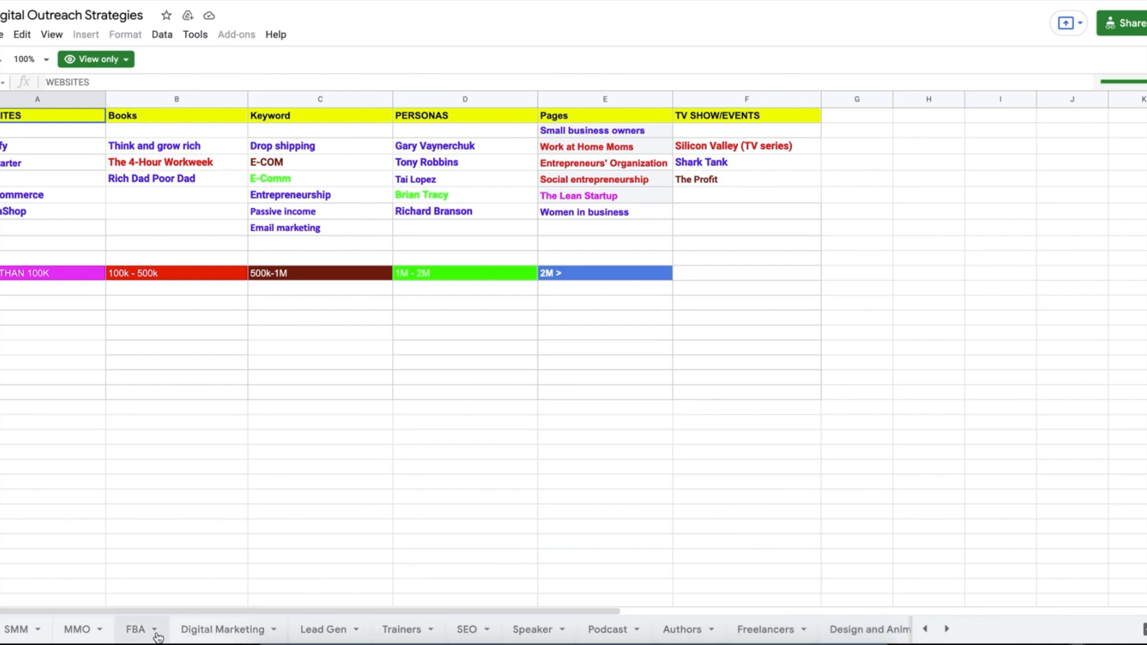
pyautogui.click(195, 635)
pyautogui.click(326, 630)
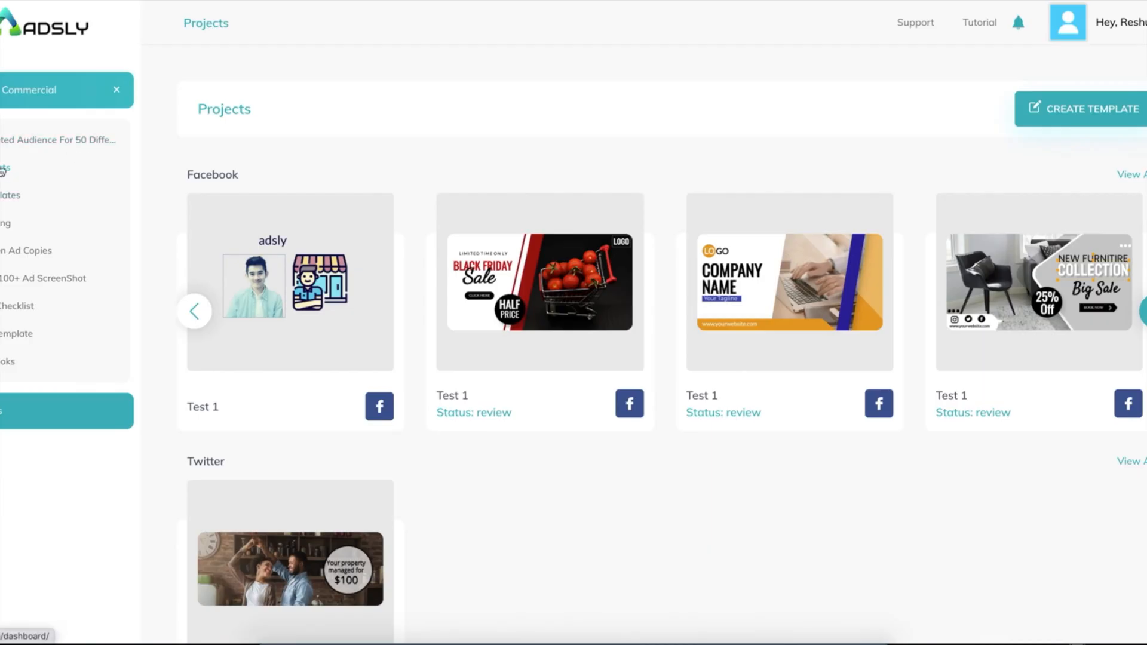
pyautogui.click(3, 203)
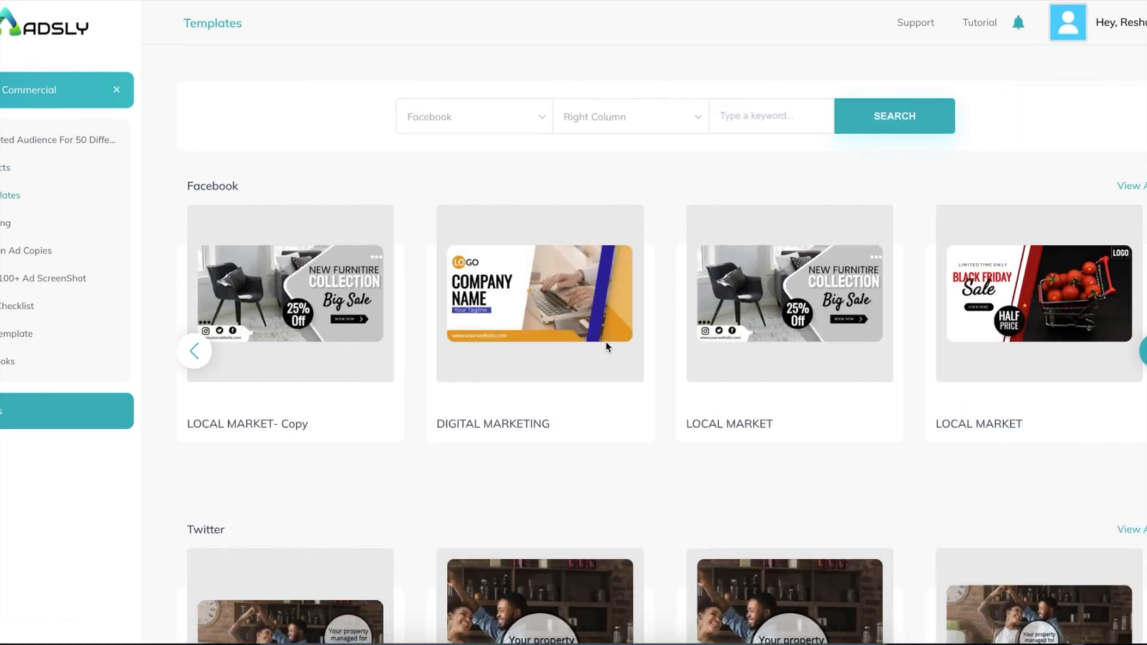
pyautogui.scroll(-15, 606, 346)
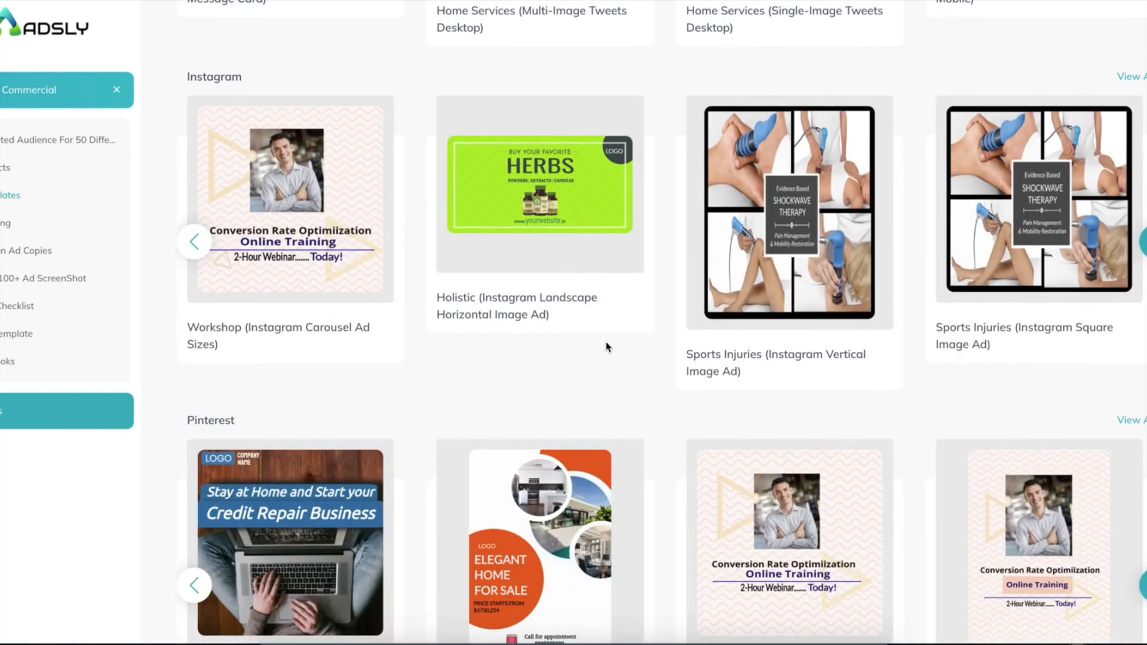
pyautogui.scroll(-7, 606, 346)
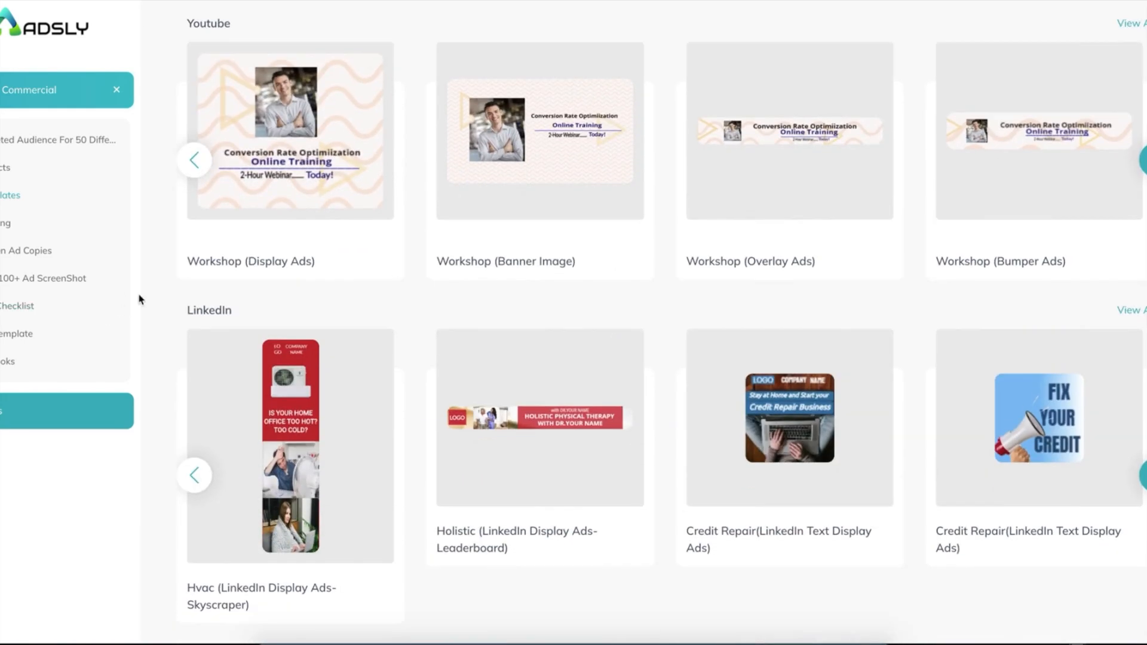
pyautogui.scroll(-15, 466, 365)
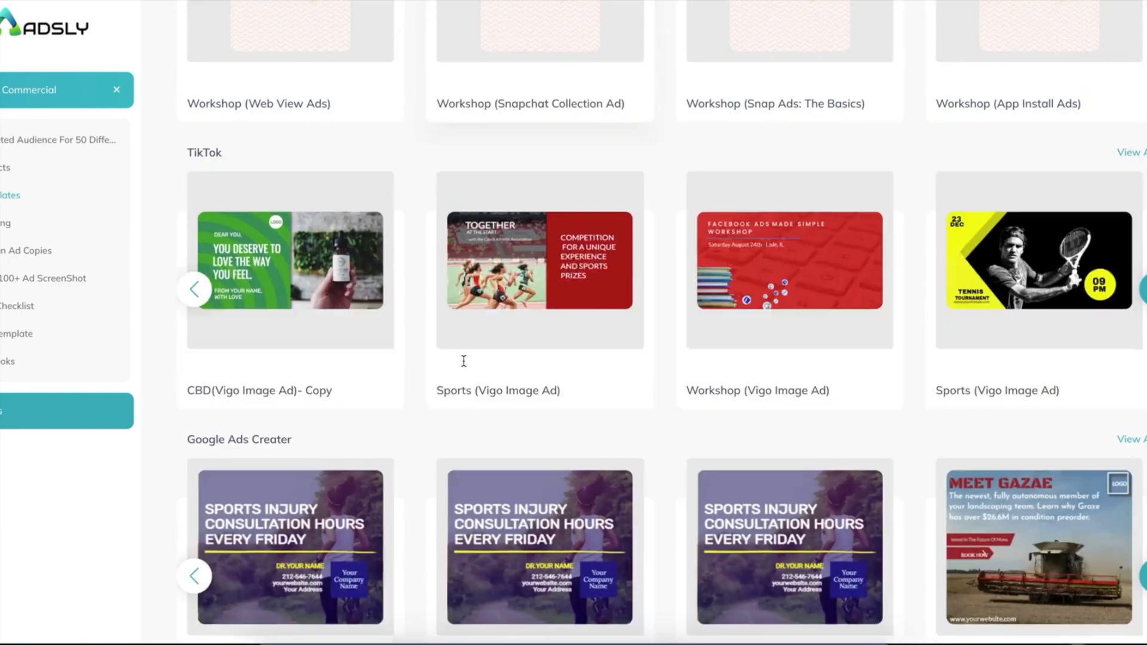
pyautogui.scroll(20, 463, 361)
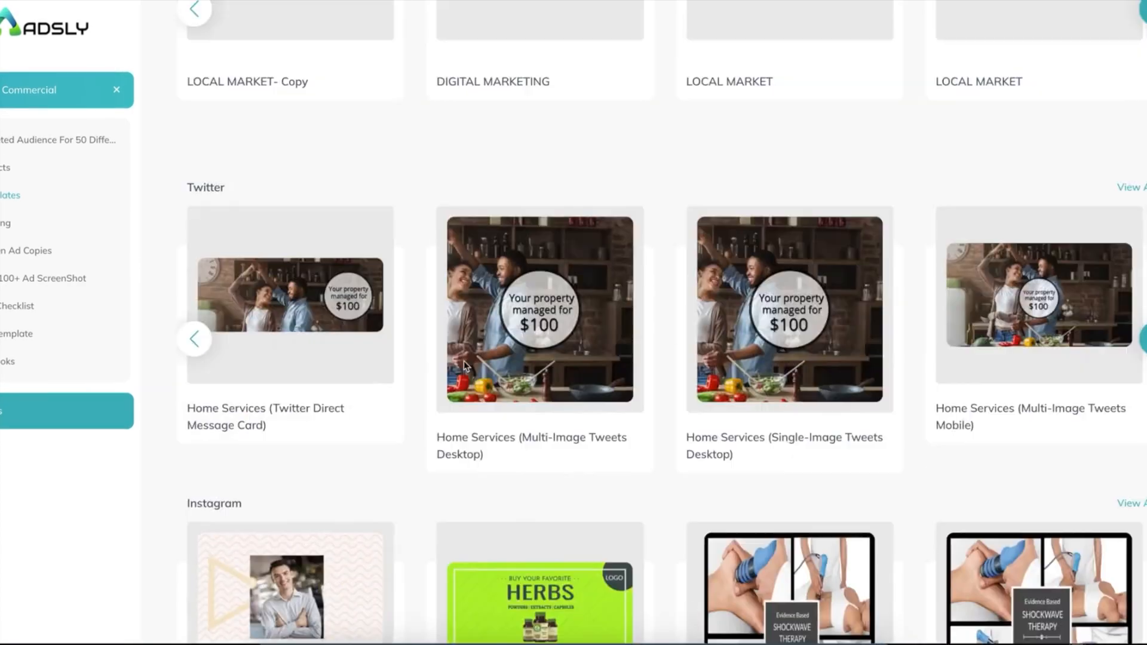
pyautogui.scroll(5, 464, 361)
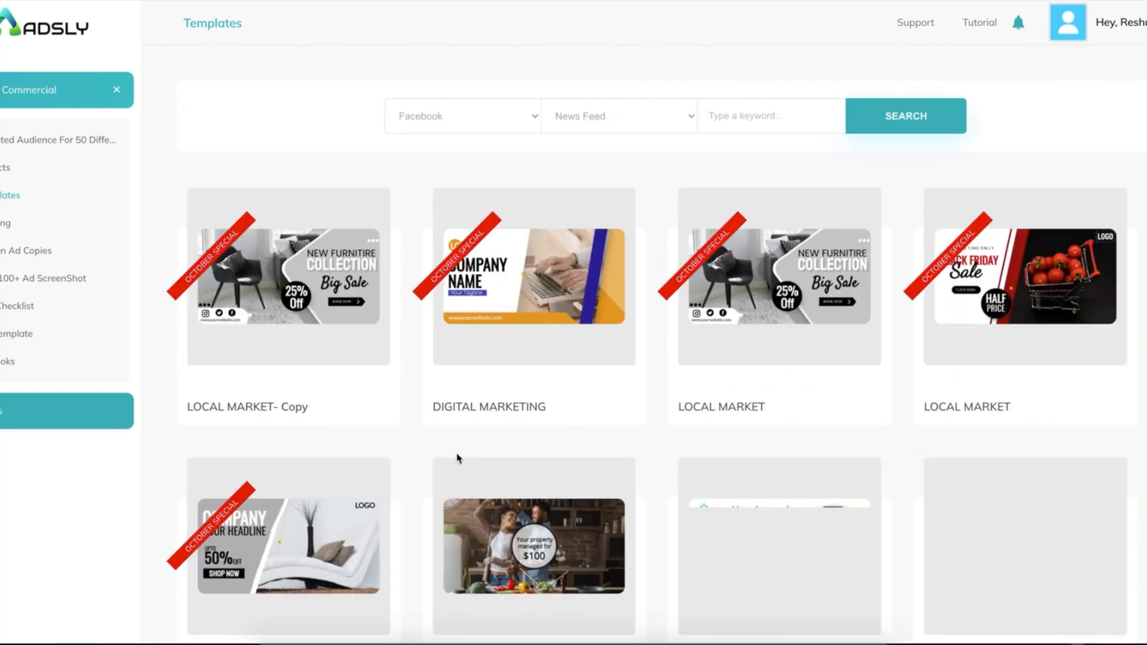
pyautogui.scroll(-10, 458, 459)
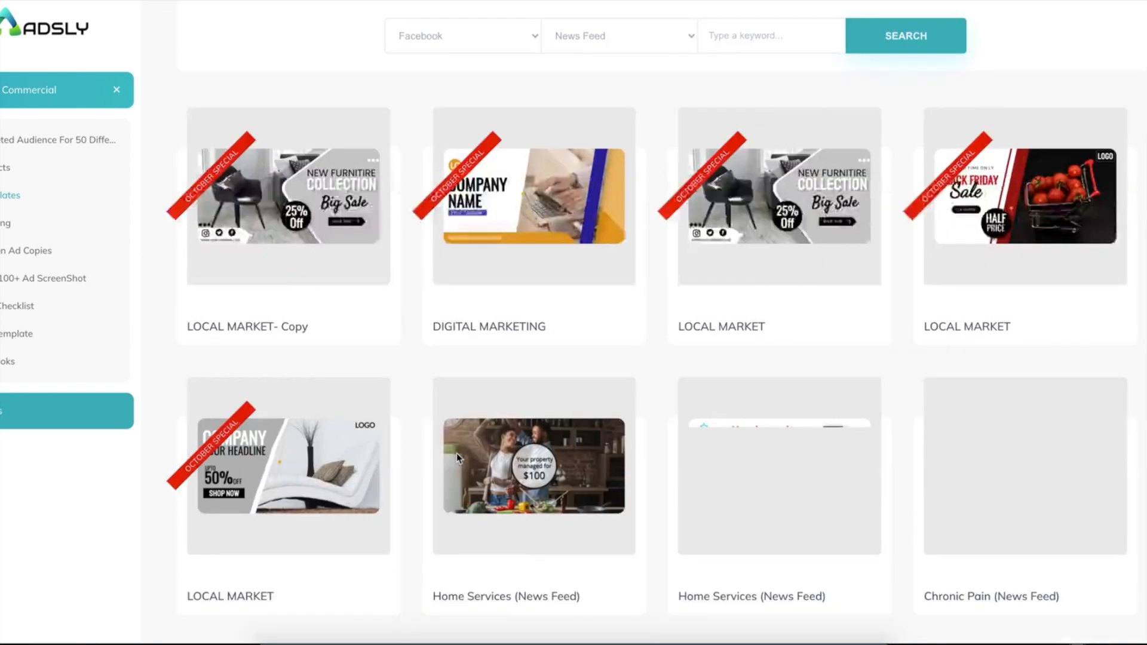
pyautogui.scroll(-10, 456, 459)
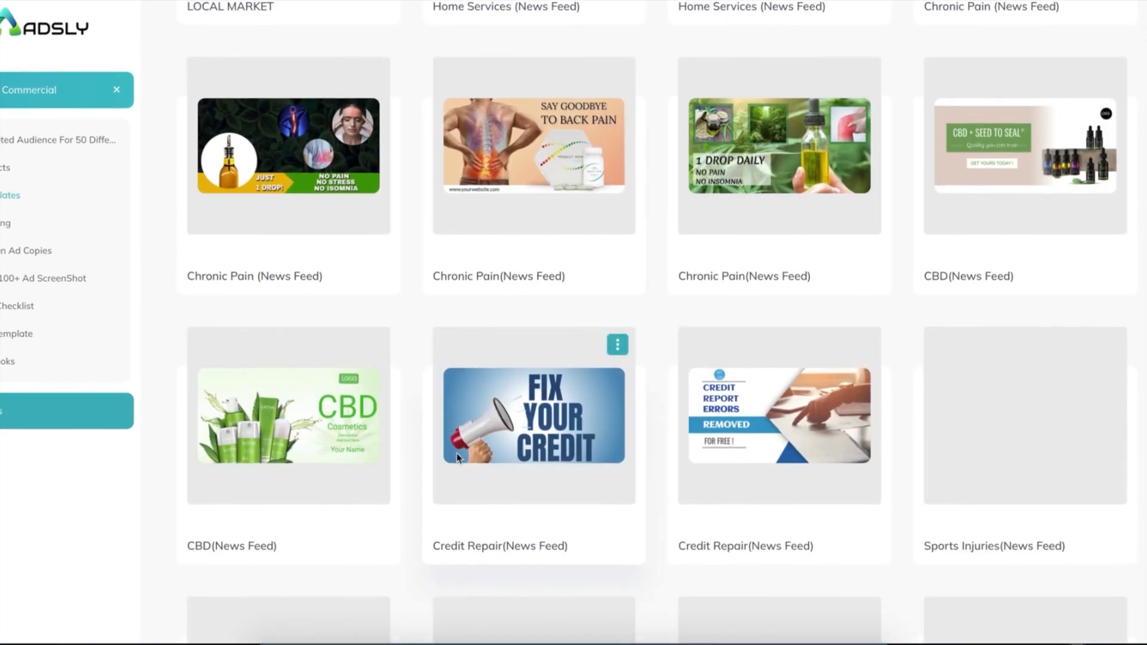
pyautogui.scroll(-8, 458, 459)
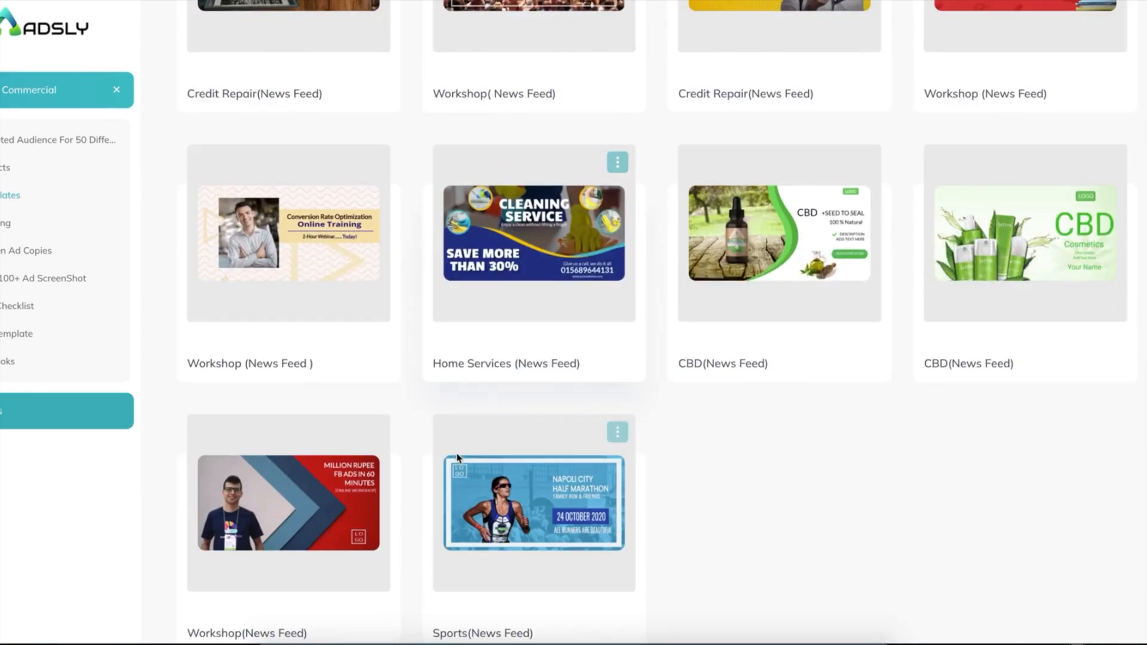
pyautogui.scroll(-10, 456, 453)
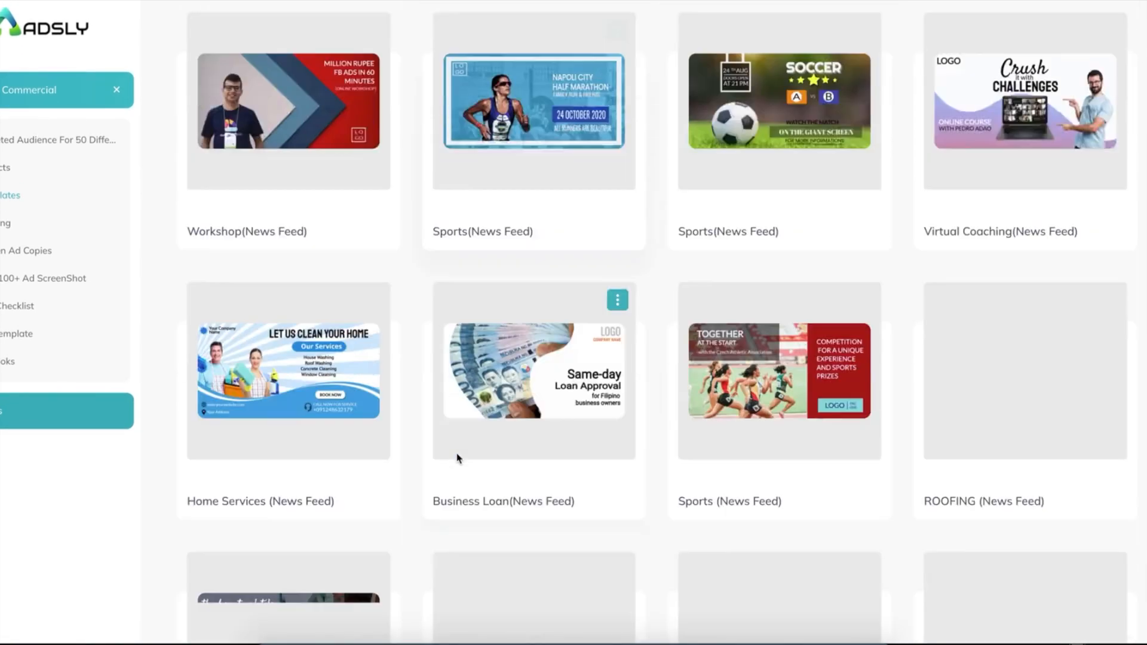
pyautogui.scroll(-5, 456, 454)
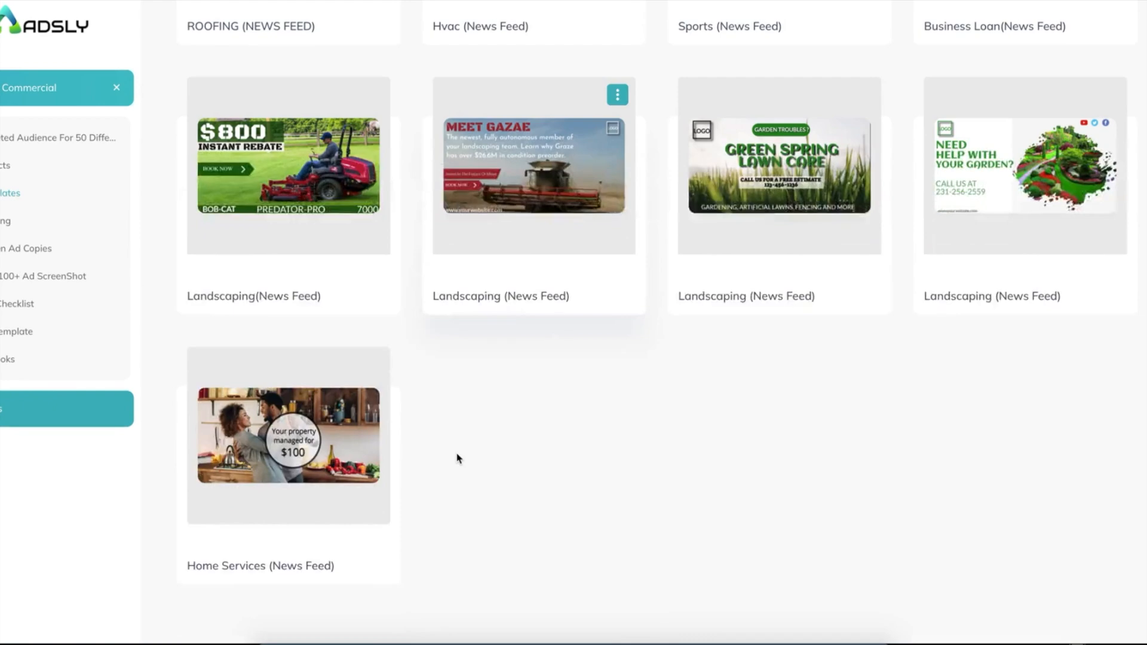
pyautogui.scroll(-5, 457, 459)
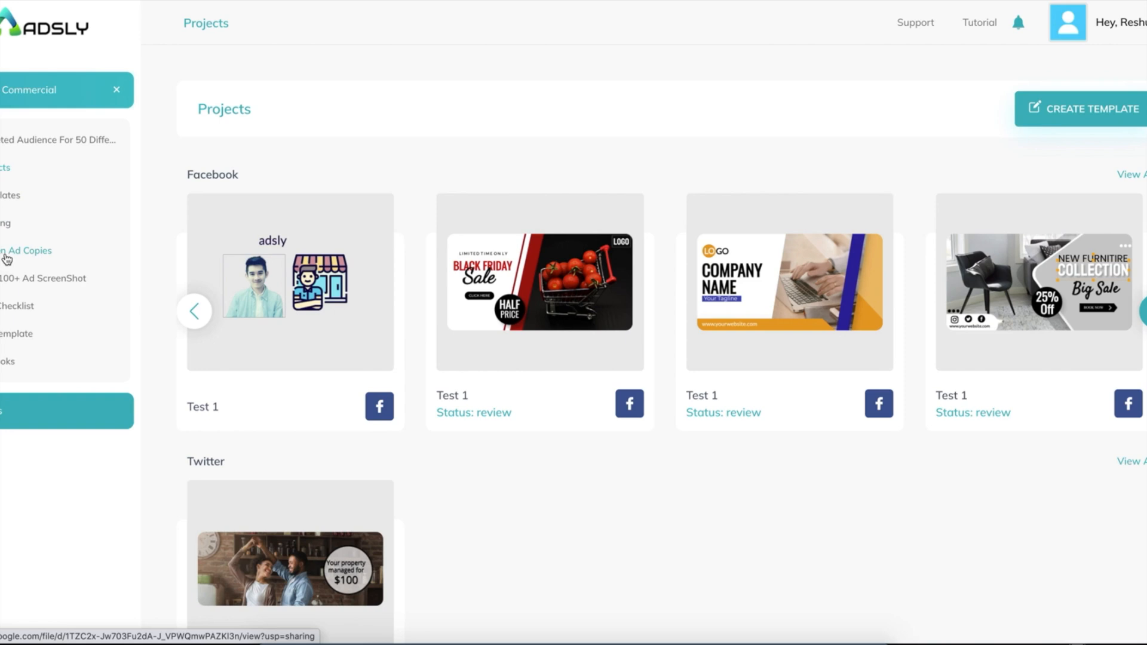
# Open the niche-specific ad copies document and read through the affiliate marketing copies.
pyautogui.click(25, 254)
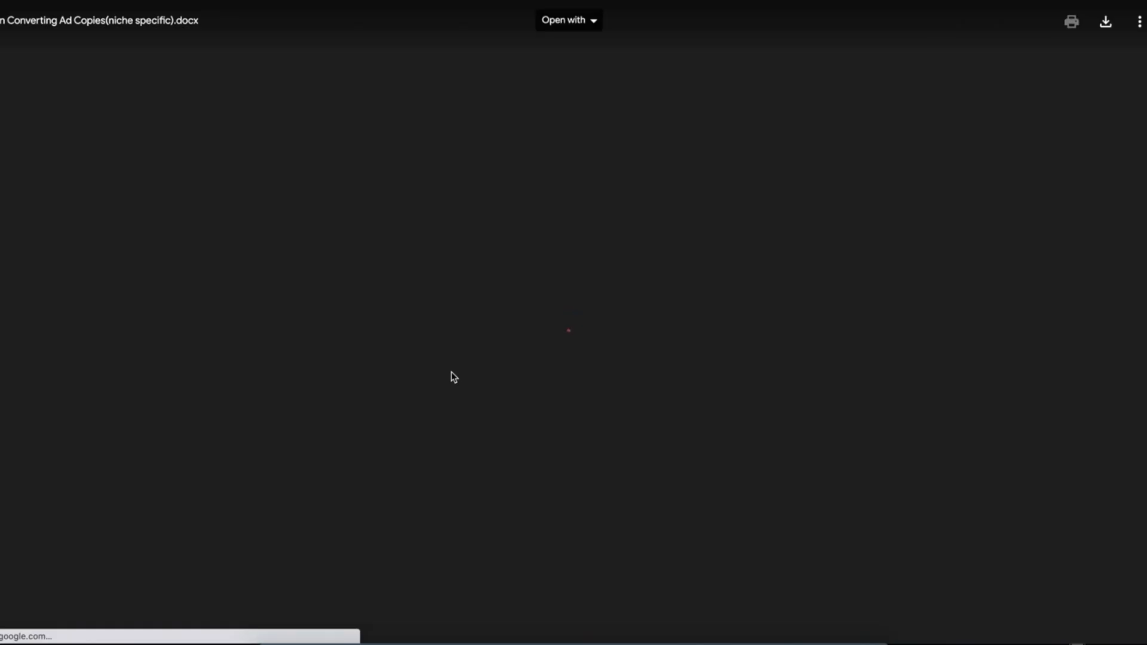
pyautogui.scroll(-15, 452, 377)
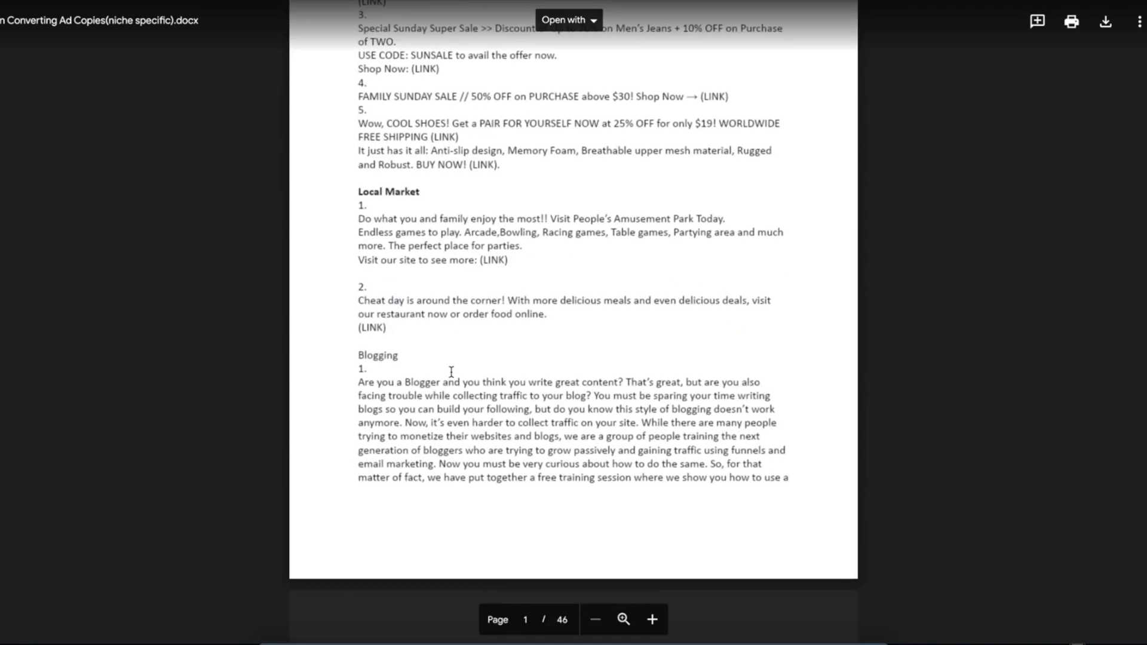
pyautogui.scroll(-12, 451, 371)
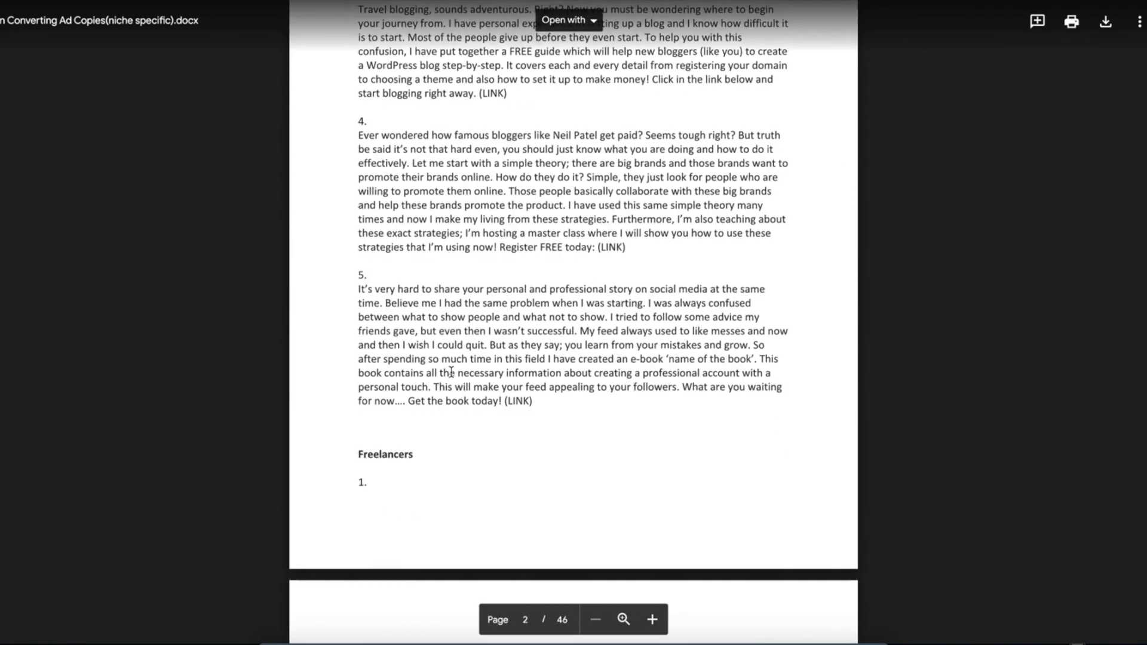
pyautogui.scroll(-10, 451, 372)
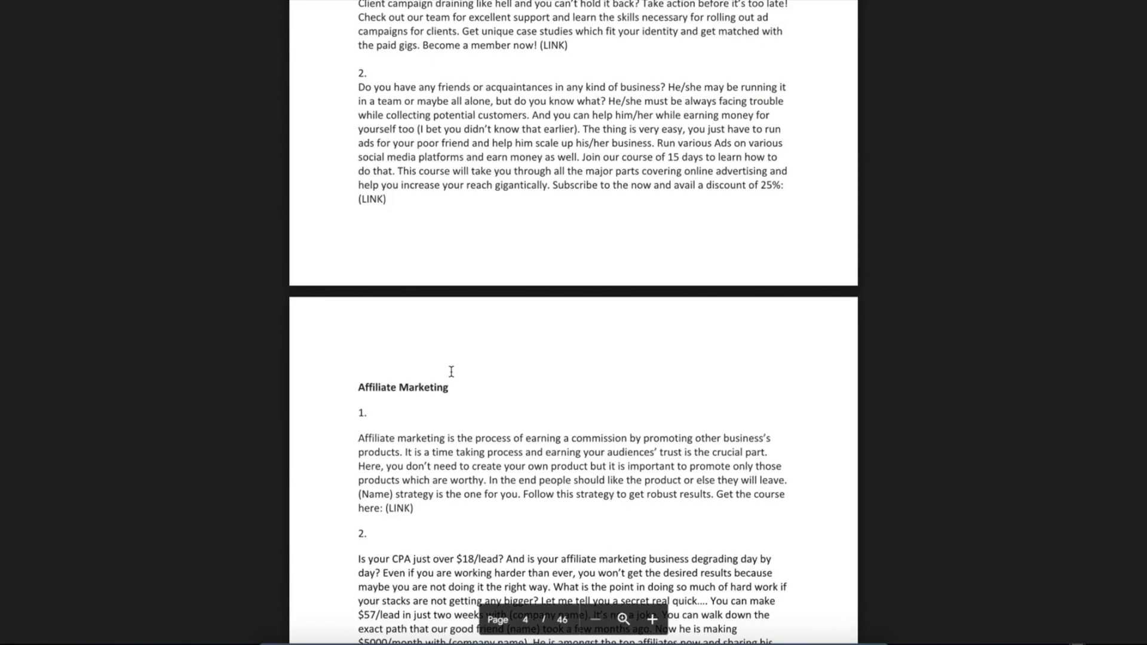
pyautogui.scroll(-8, 451, 372)
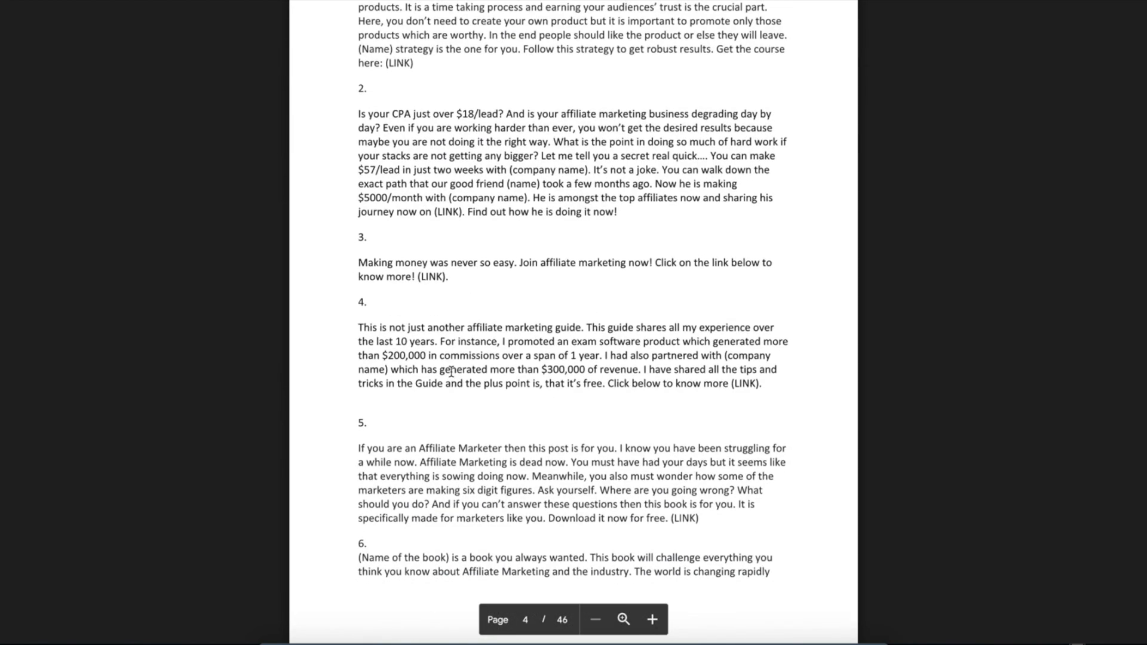
pyautogui.moveTo(417, 161); pyautogui.dragTo(581, 193)
pyautogui.click(647, 212)
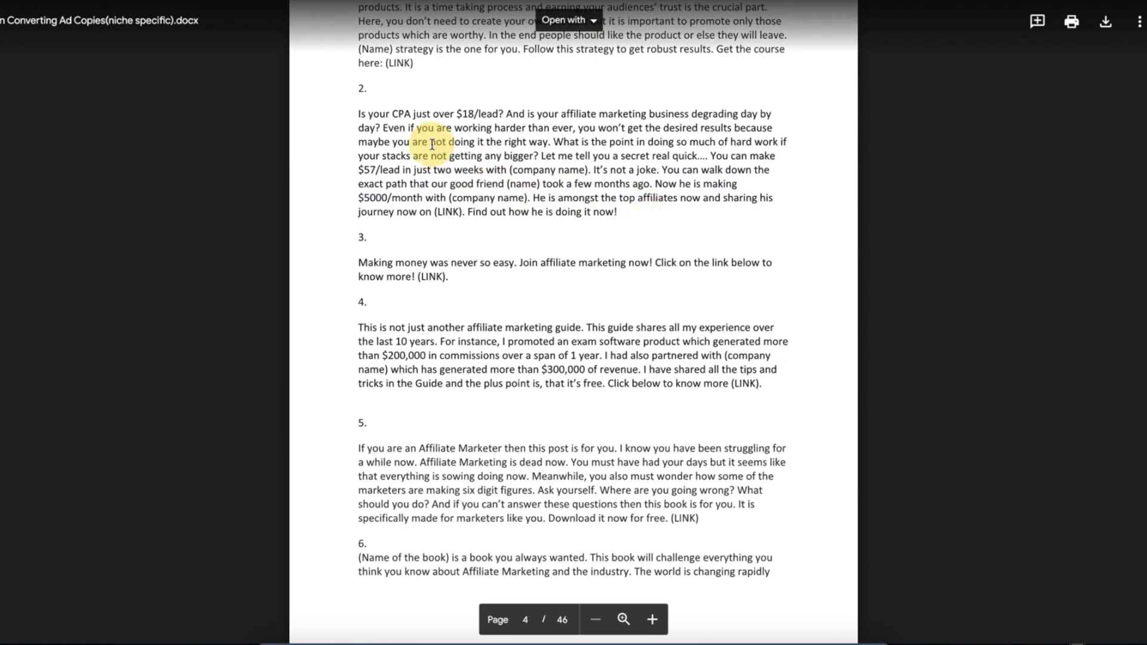
# Scroll further down the document to the COACH and CONSULTANT ad copies on page 7.
pyautogui.scroll(-4, 472, 304)
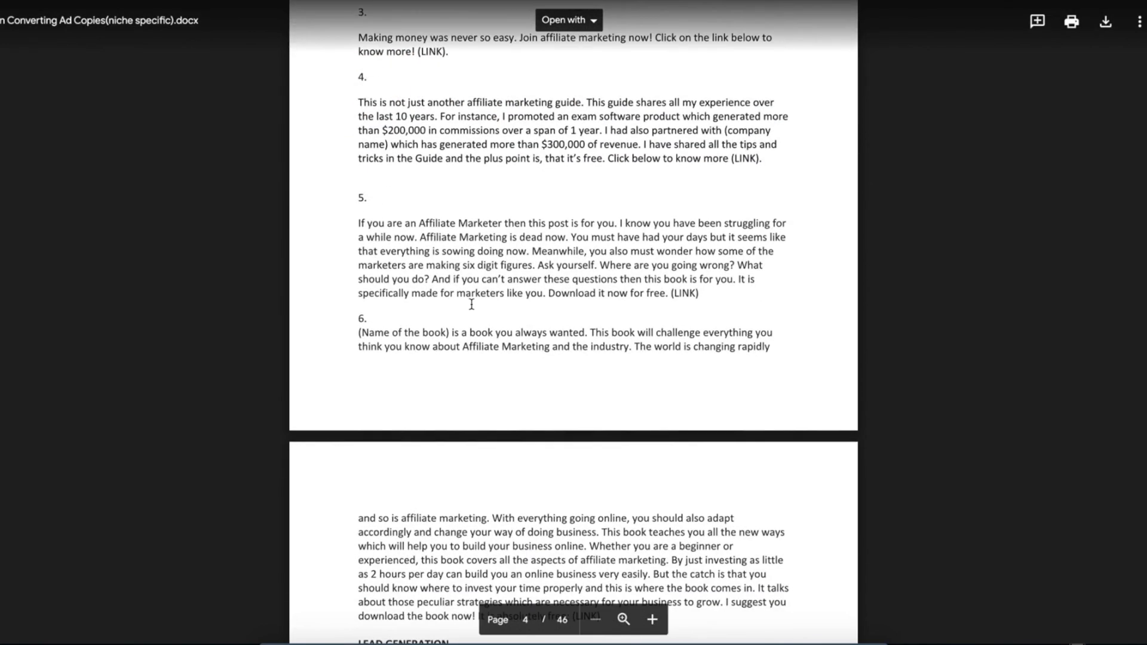
pyautogui.scroll(-20, 472, 304)
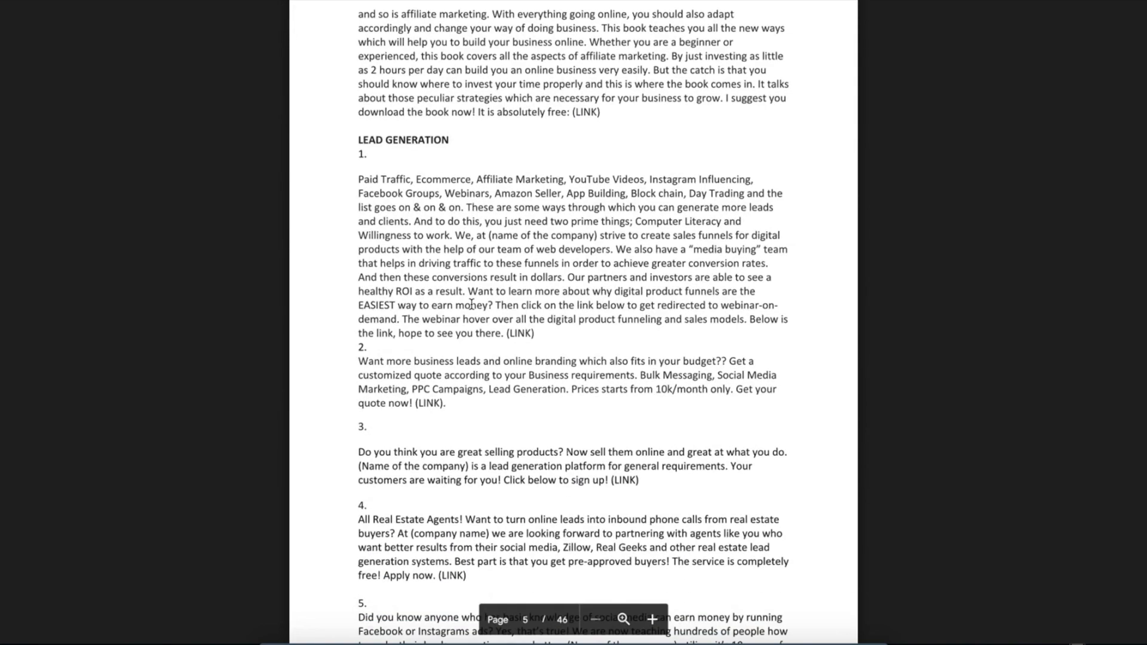
pyautogui.scroll(-1, 471, 305)
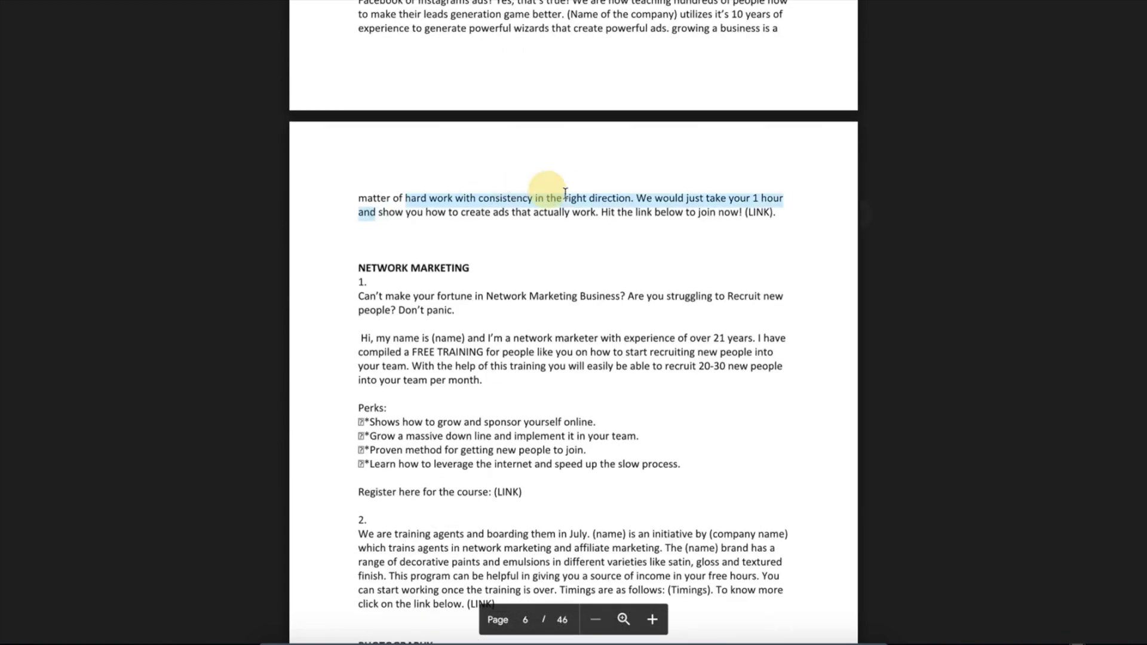
pyautogui.scroll(-16, 594, 253)
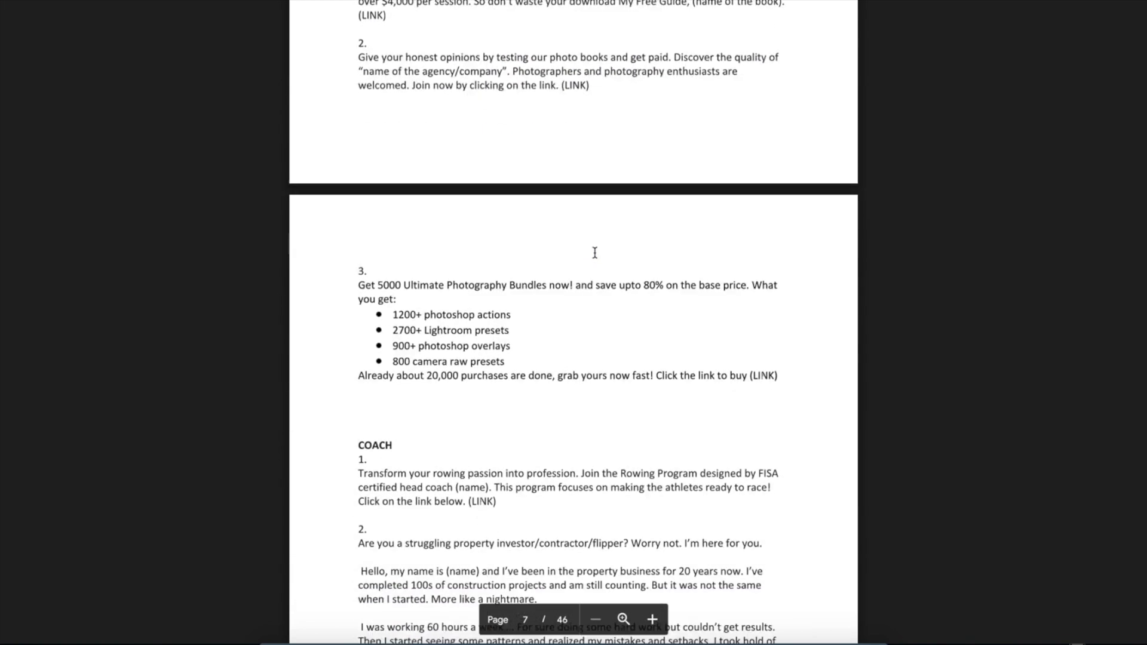
pyautogui.scroll(-3, 594, 252)
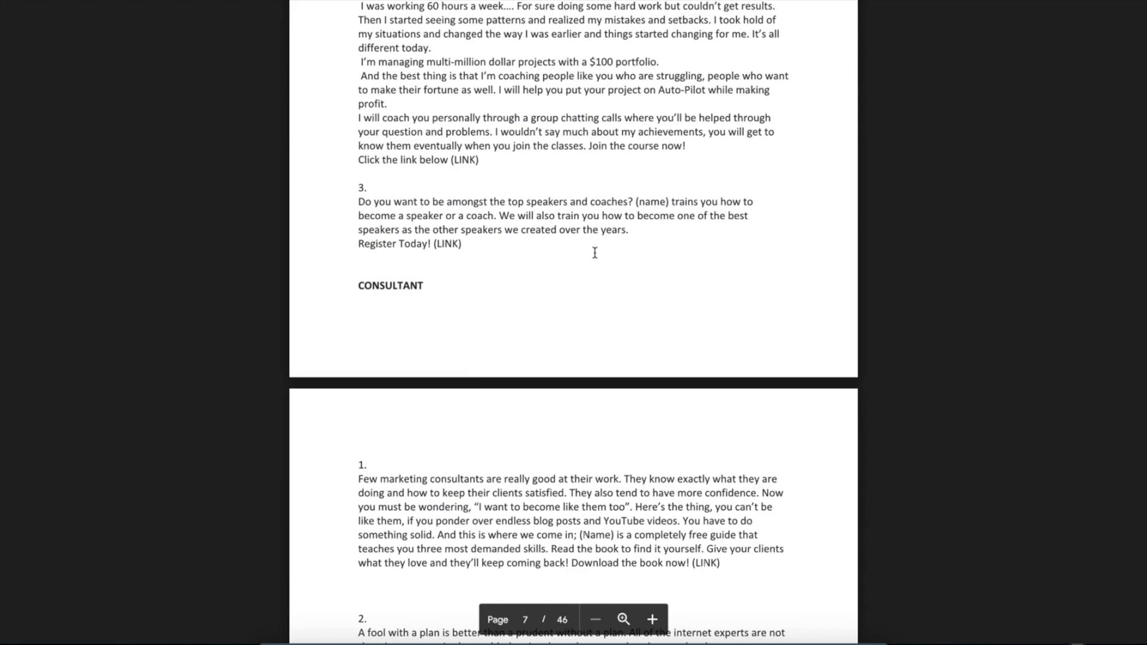
pyautogui.scroll(4, 499, 179)
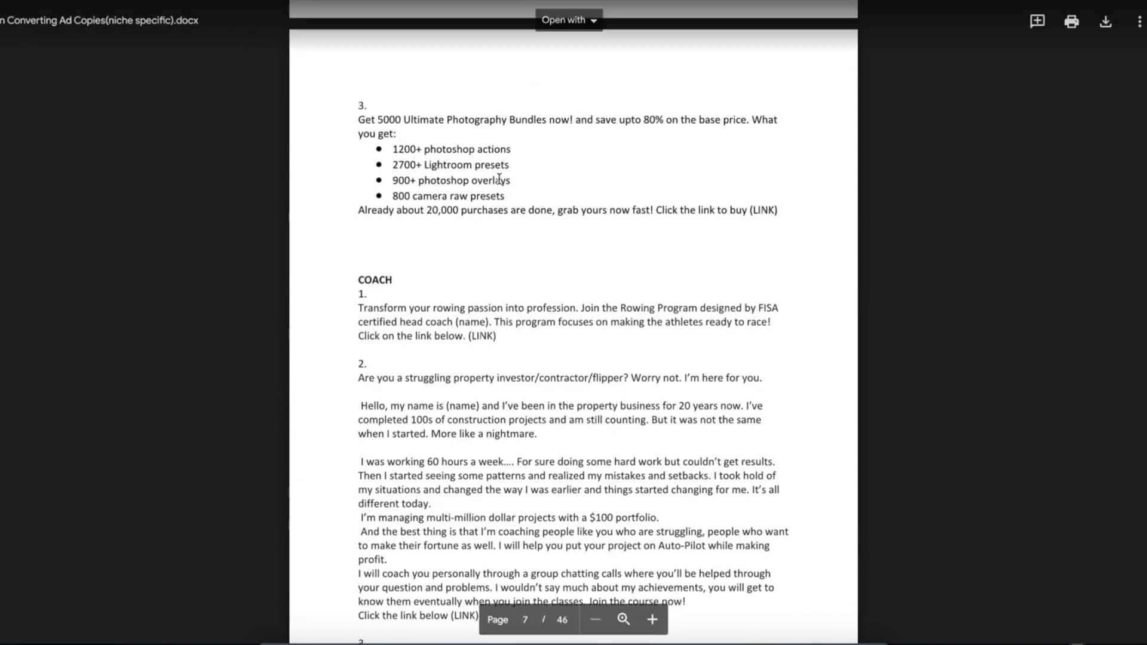